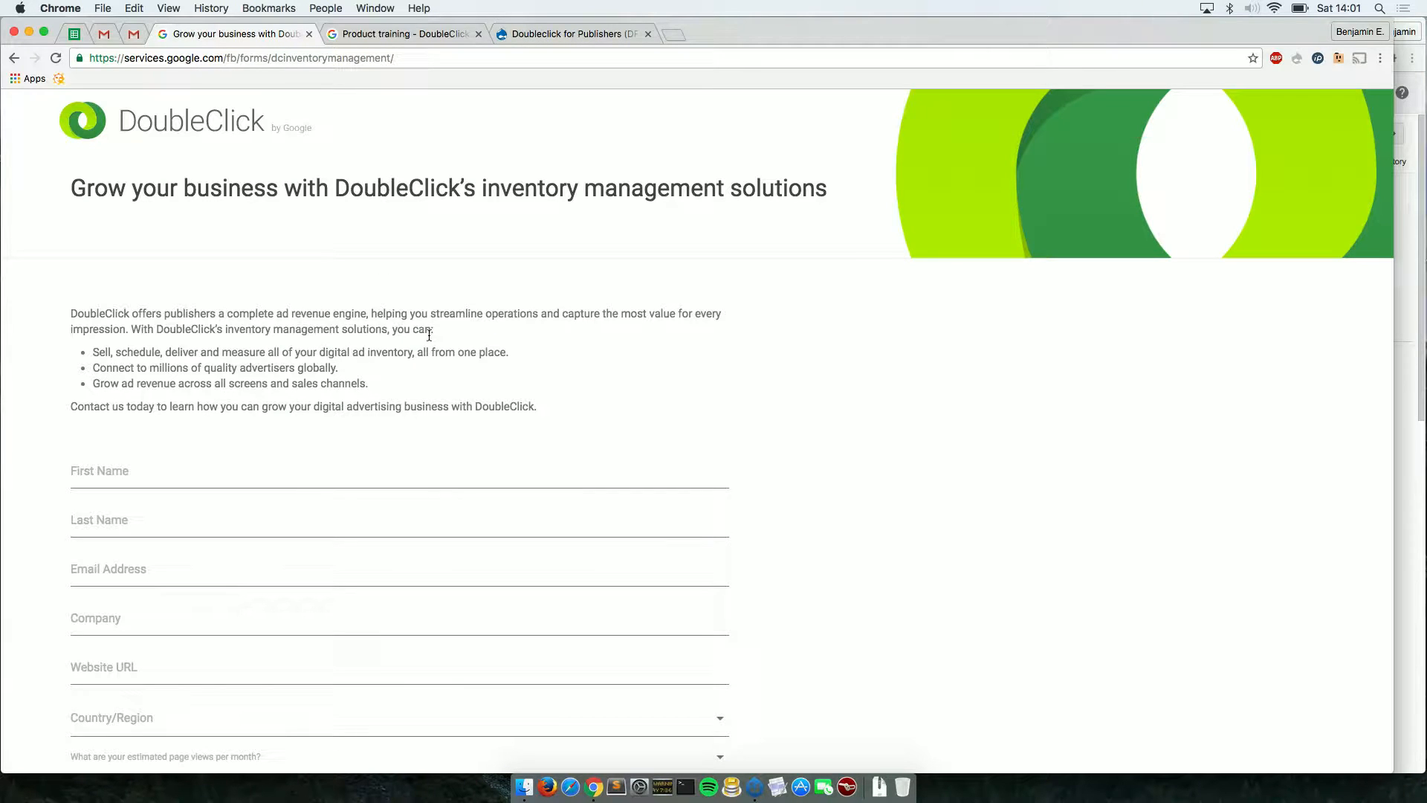
View the DoubleClick for Publishers Help 'Product training' article about Publisher University courses.
{"action": "left_click", "coordinate": [388, 35]}
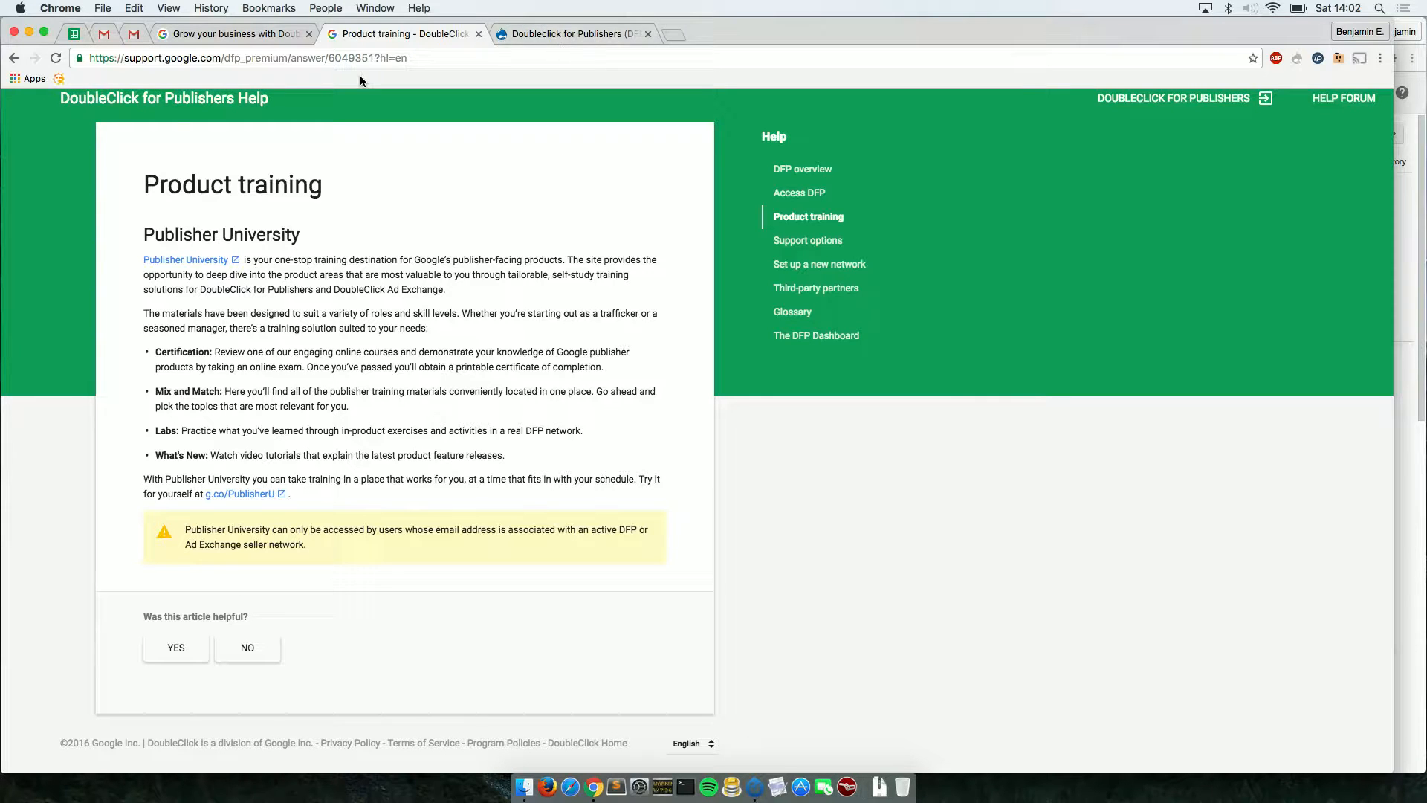
Browse the drupal.org/project/dfp module page, then bring up the 'this is a test' line item.
{"action": "left_click", "coordinate": [570, 34]}
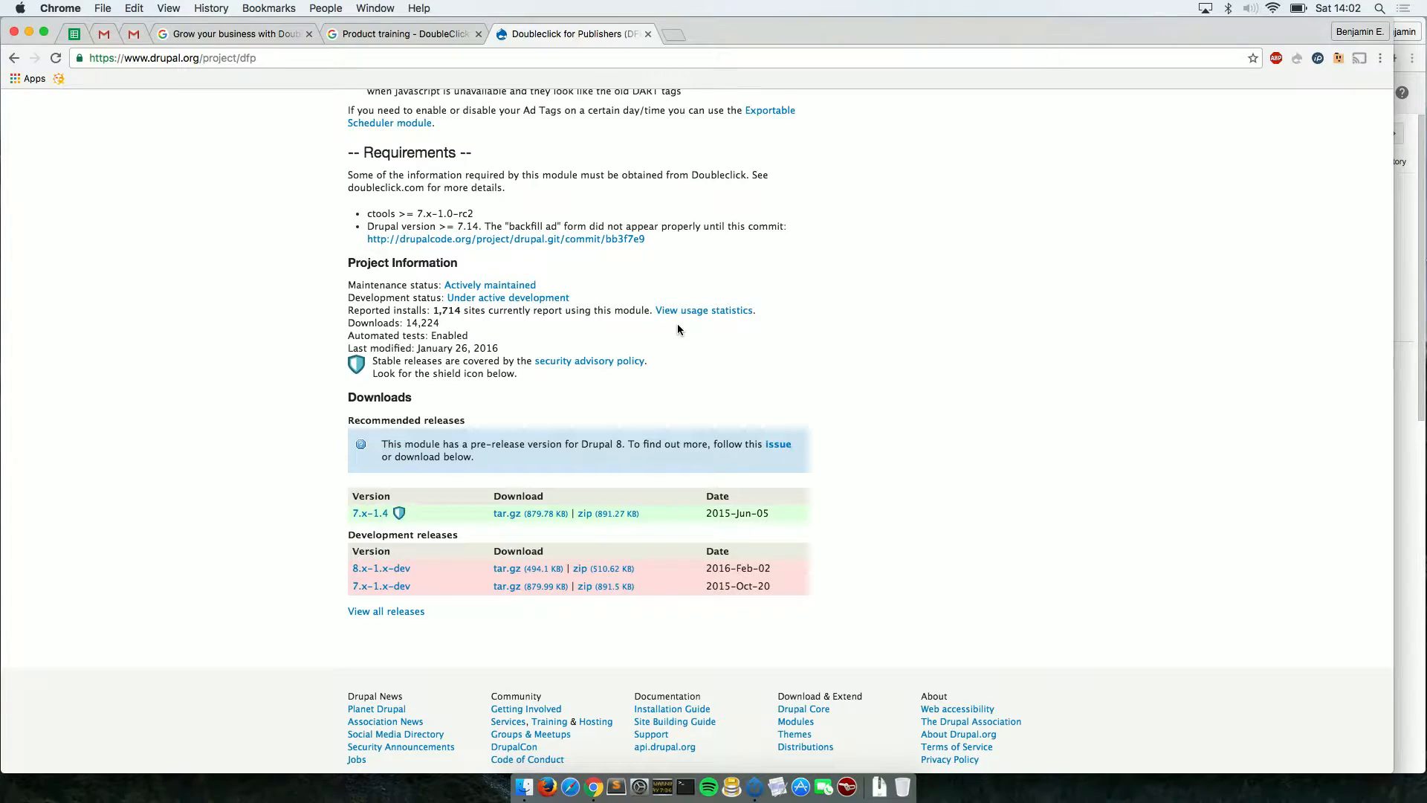
{"action": "scroll", "coordinate": [1056, 379], "scroll_direction": "up", "scroll_amount": 15}
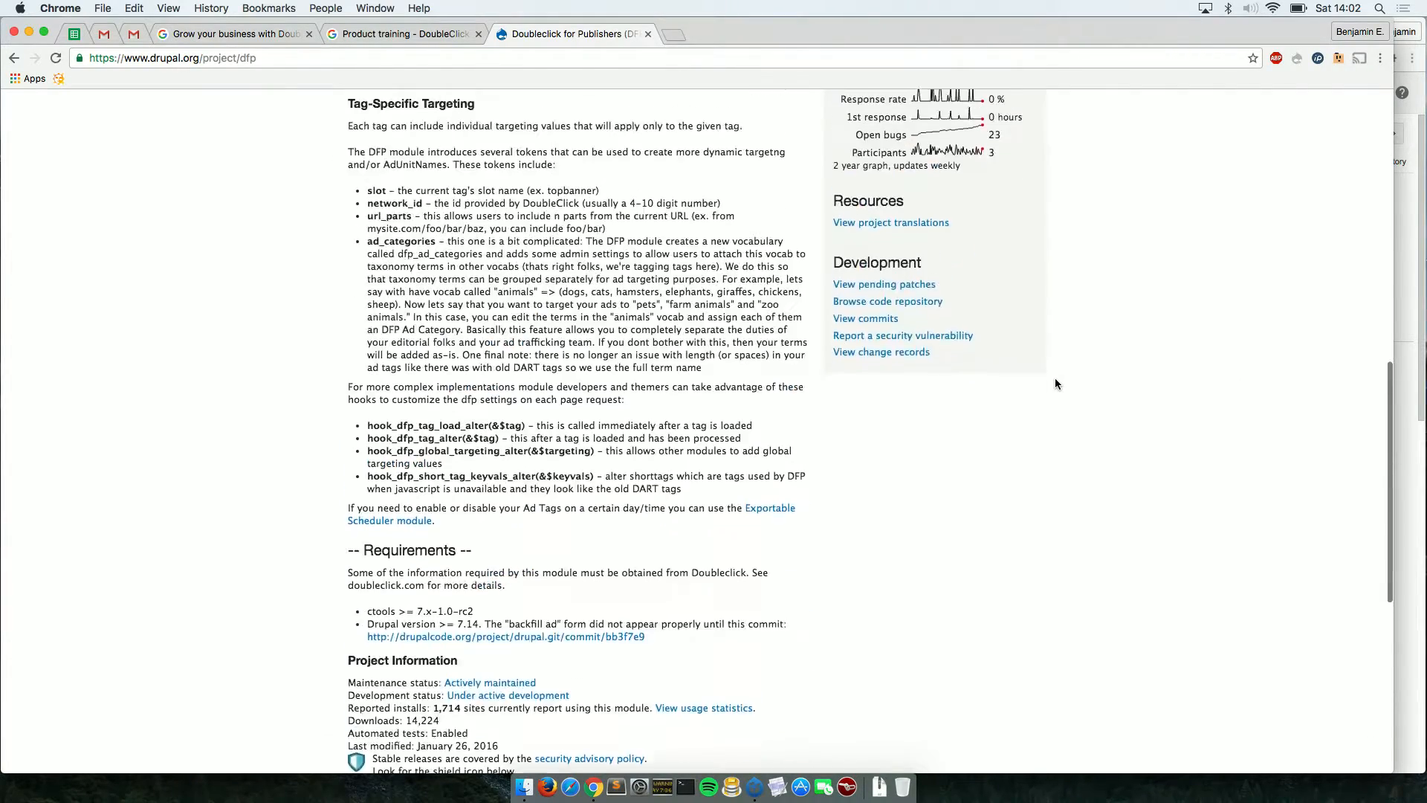
{"action": "scroll", "coordinate": [1055, 384], "scroll_direction": "down", "scroll_amount": 5}
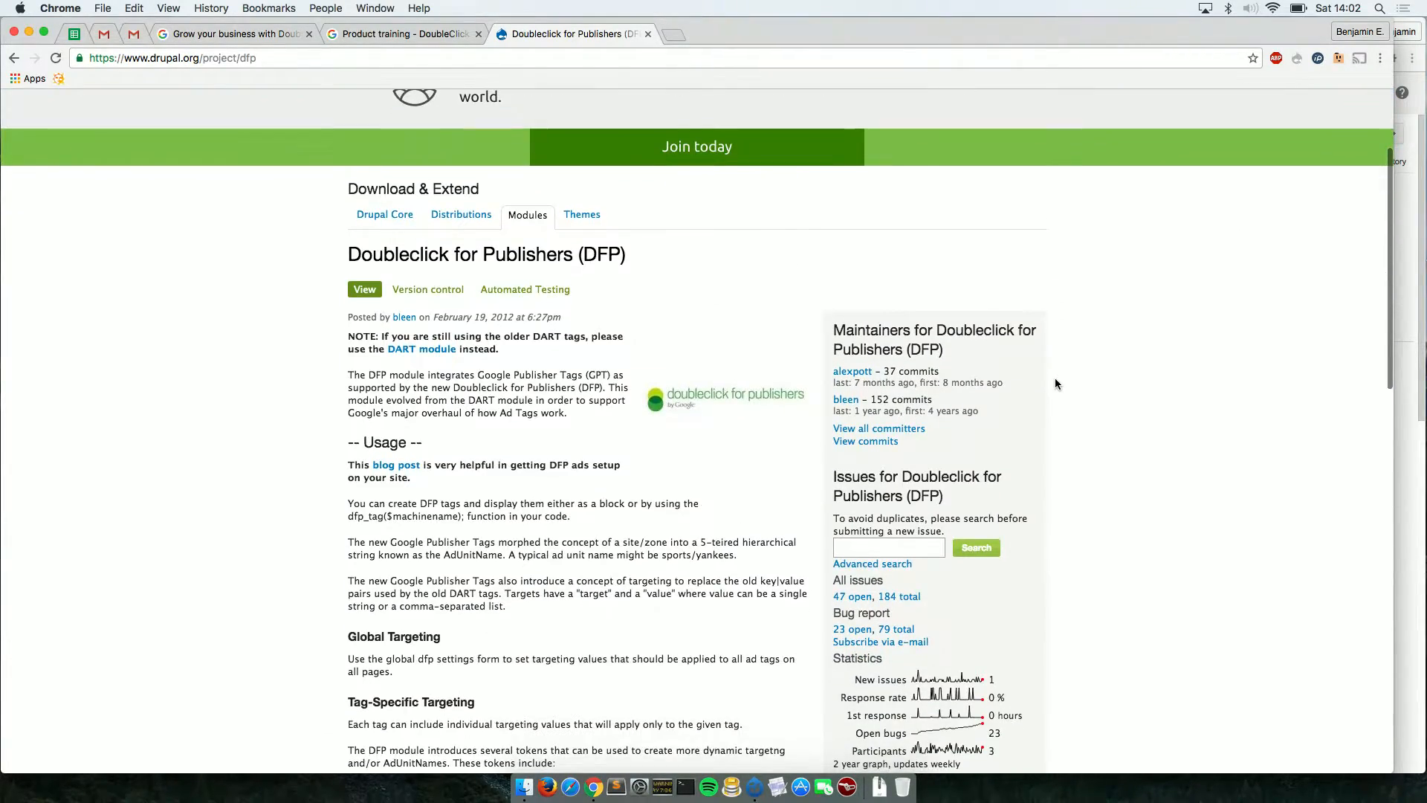
{"action": "scroll", "coordinate": [1055, 384], "scroll_direction": "up", "scroll_amount": 2}
{"action": "scroll", "coordinate": [1054, 384], "scroll_direction": "down", "scroll_amount": 3}
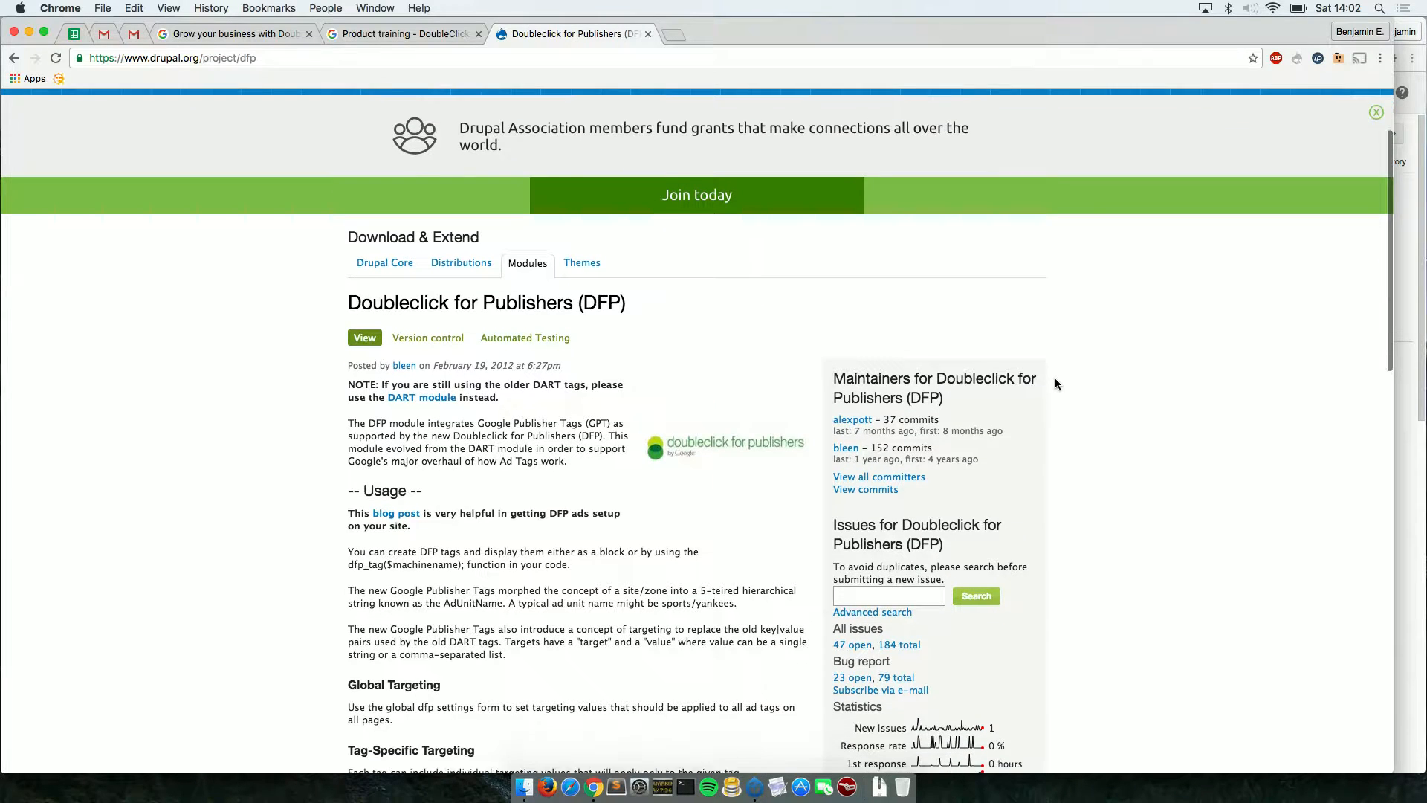
{"action": "scroll", "coordinate": [1055, 380], "scroll_direction": "down", "scroll_amount": 6}
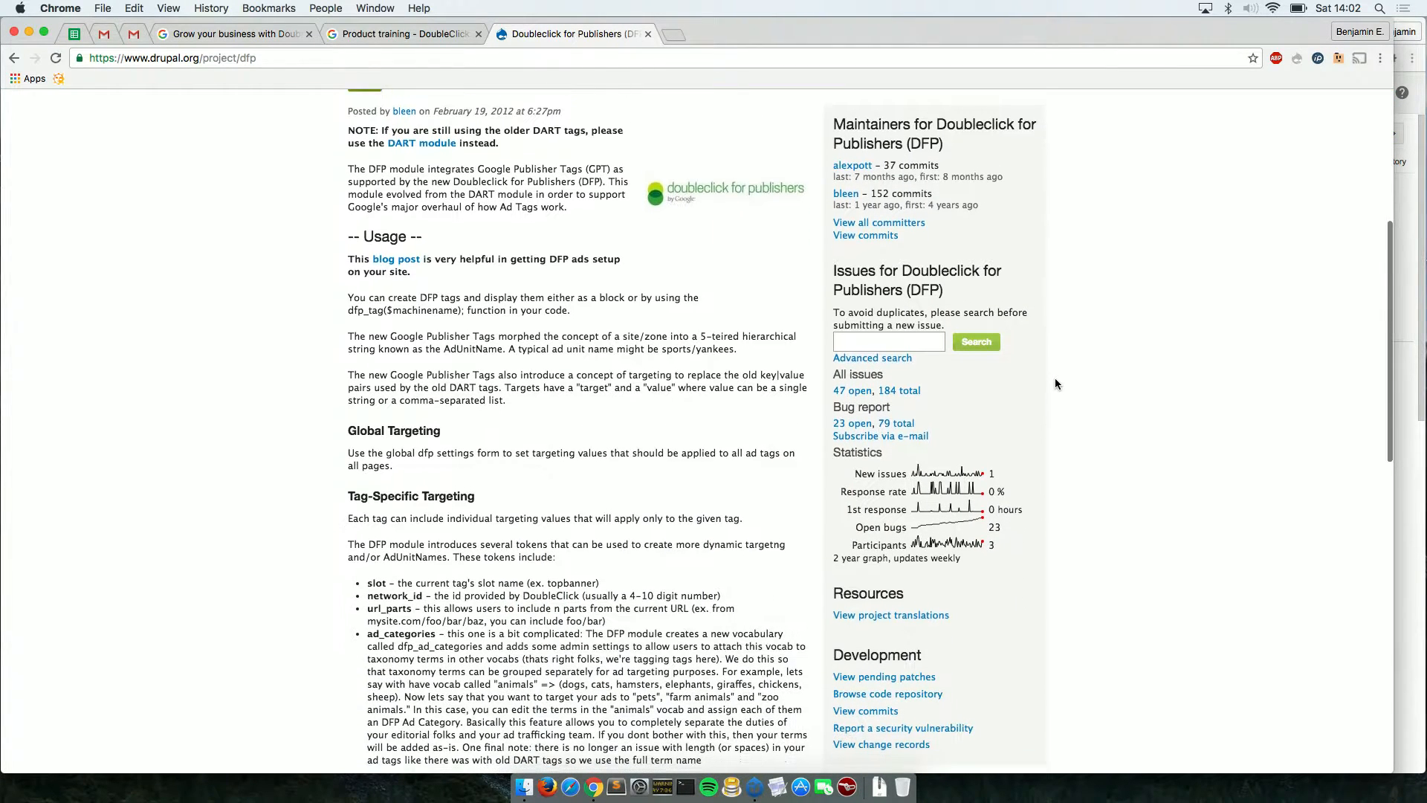
{"action": "left_click", "coordinate": [1414, 570]}
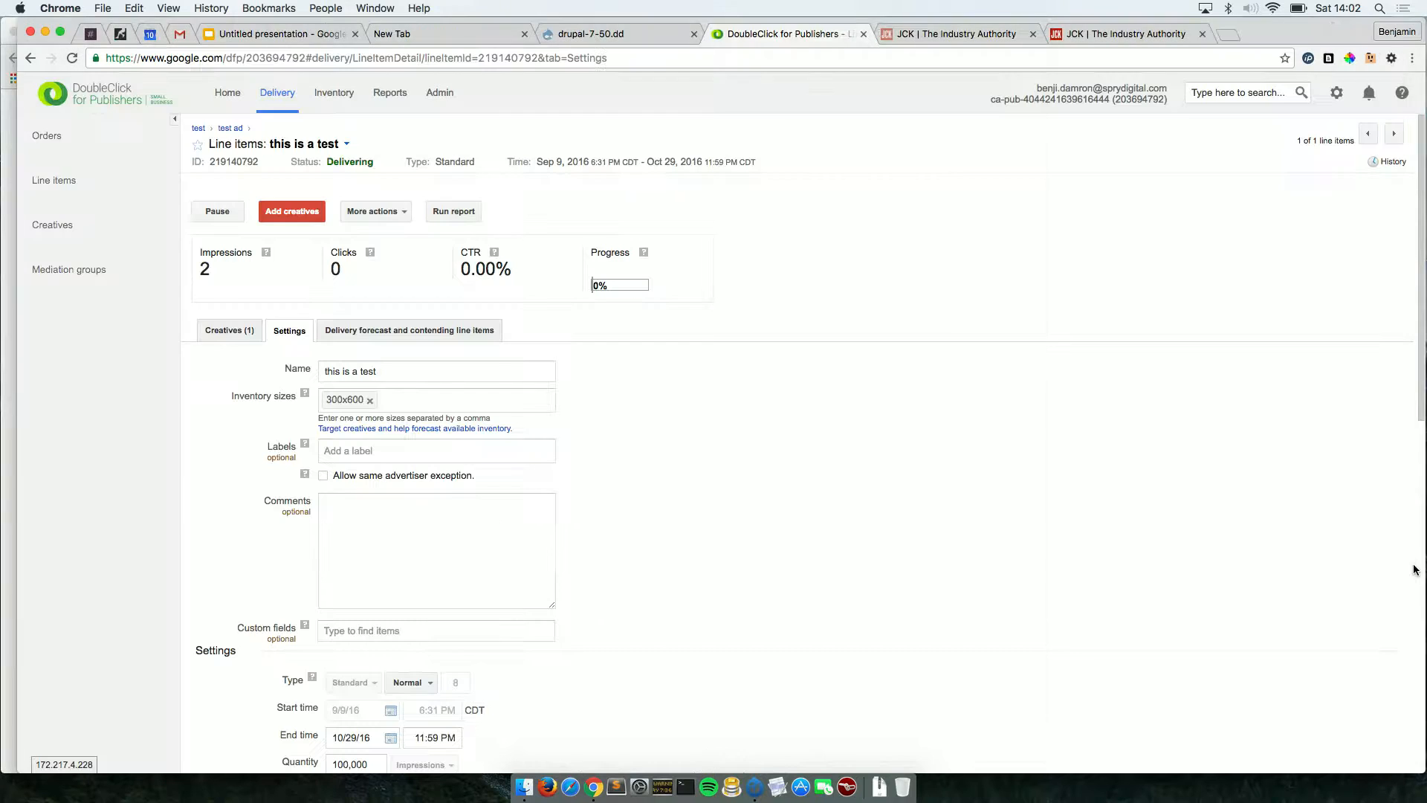
Reload the local Drupal site and check the DFP module's requirements under Modules > Advertising.
{"action": "left_click", "coordinate": [587, 34]}
{"action": "left_click", "coordinate": [607, 318]}
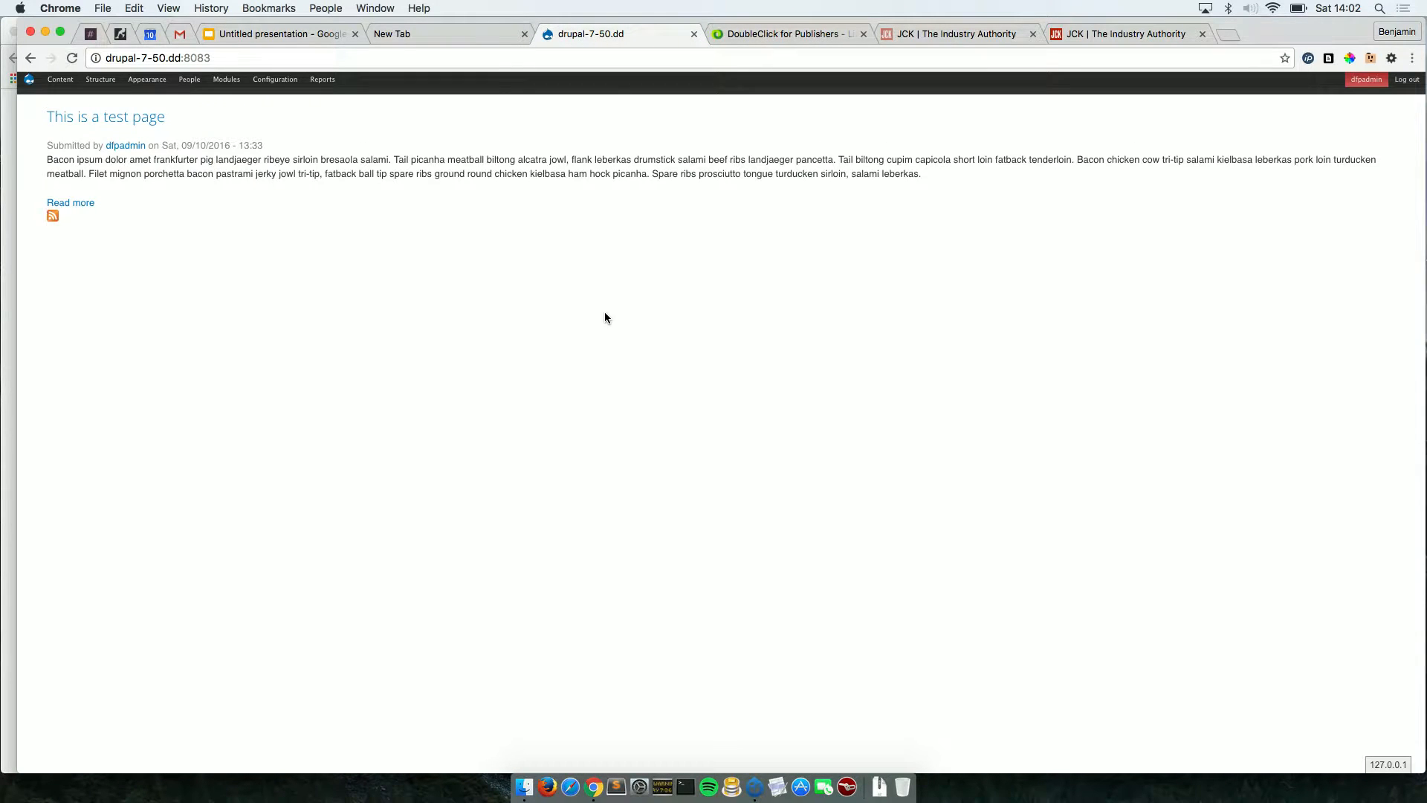
{"action": "left_click", "coordinate": [227, 81]}
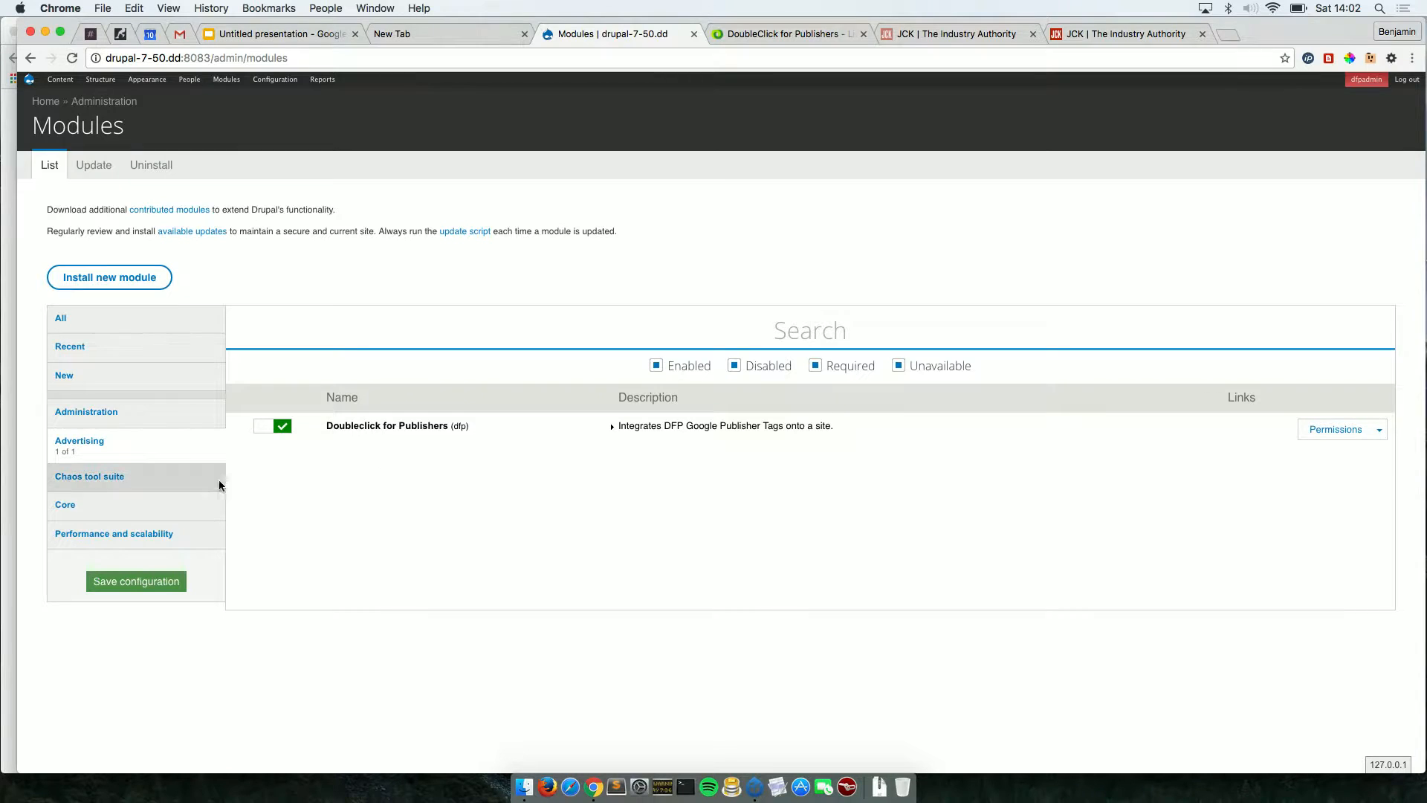
{"action": "left_click", "coordinate": [160, 427]}
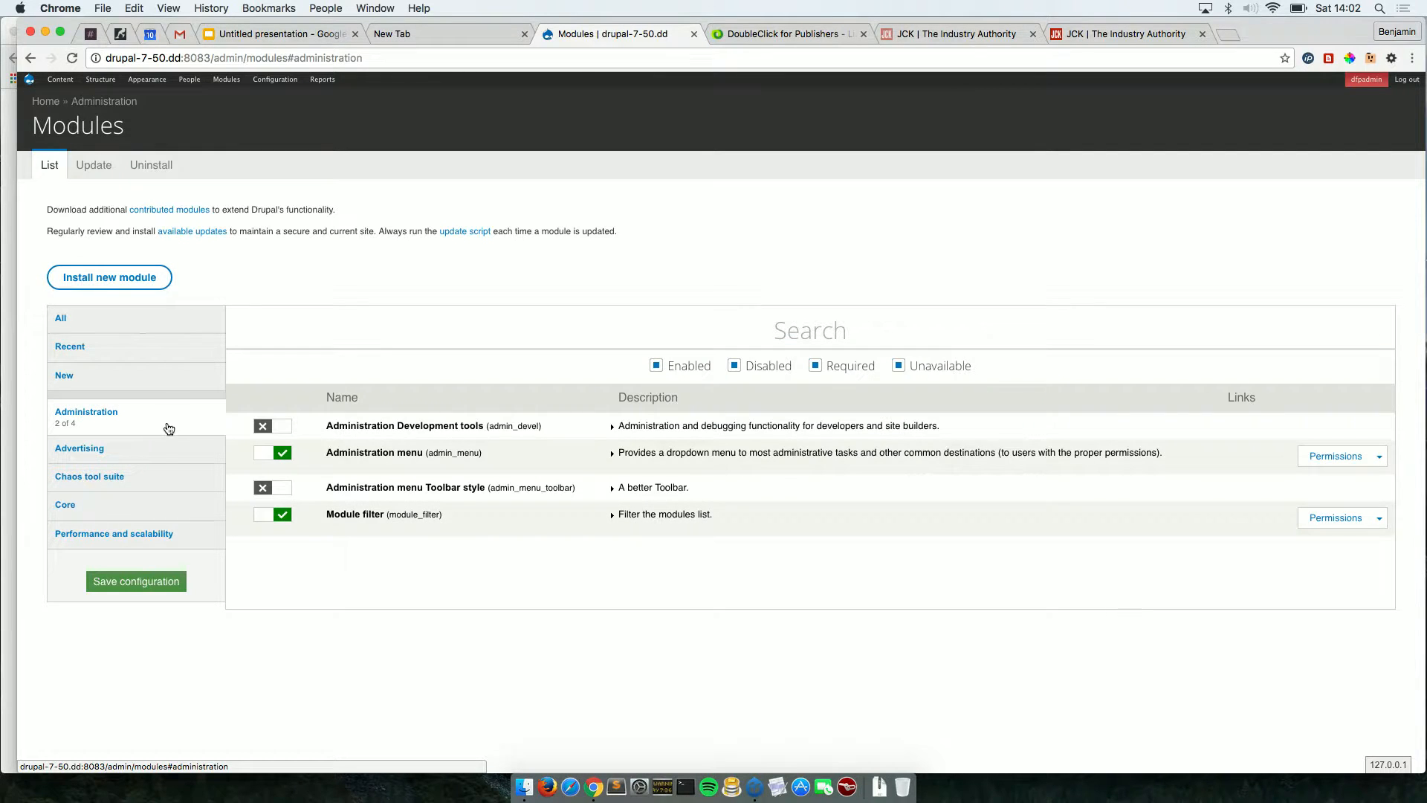
{"action": "scroll", "coordinate": [153, 430], "scroll_direction": "down", "scroll_amount": 2}
{"action": "scroll", "coordinate": [154, 437], "scroll_direction": "down", "scroll_amount": 1}
{"action": "left_click", "coordinate": [80, 233]}
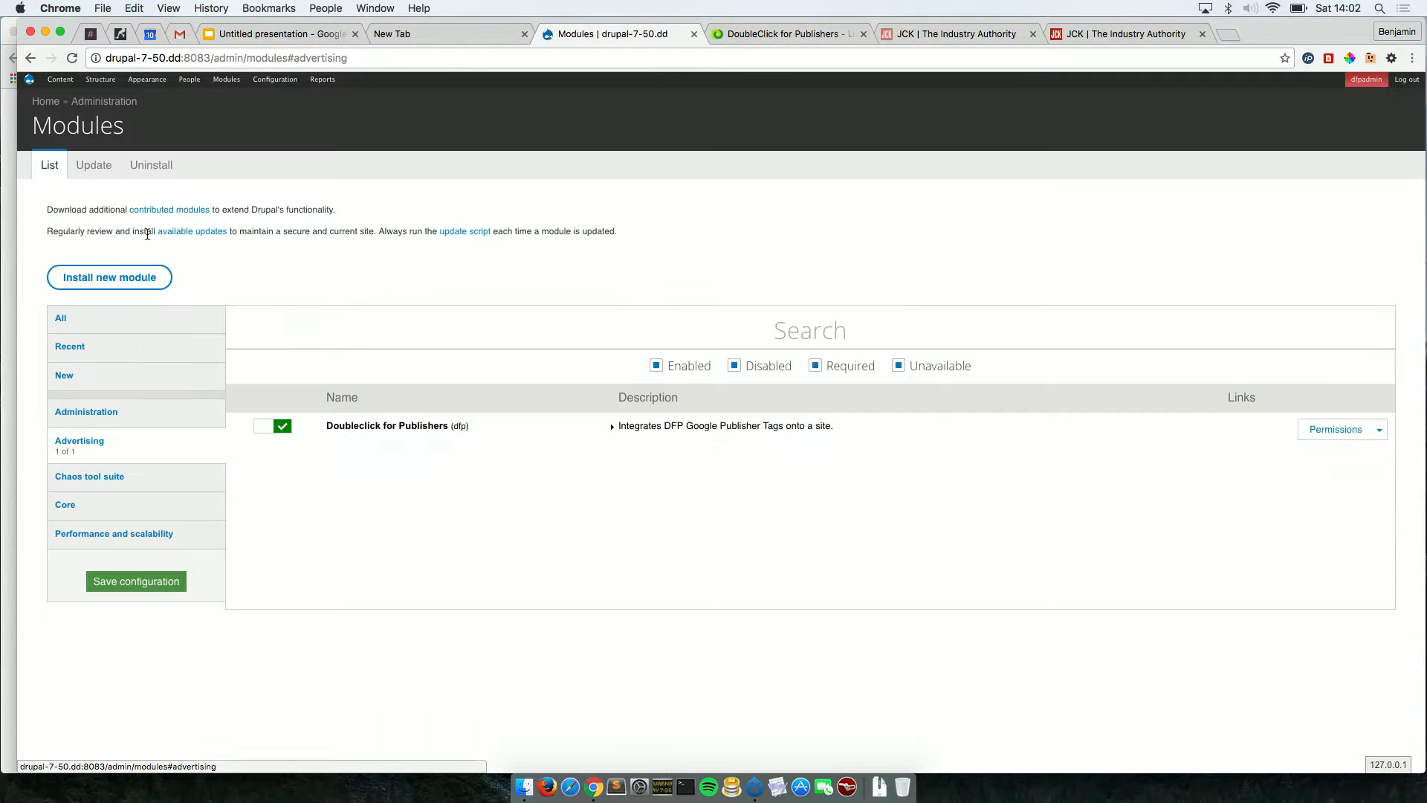
{"action": "left_click", "coordinate": [678, 429]}
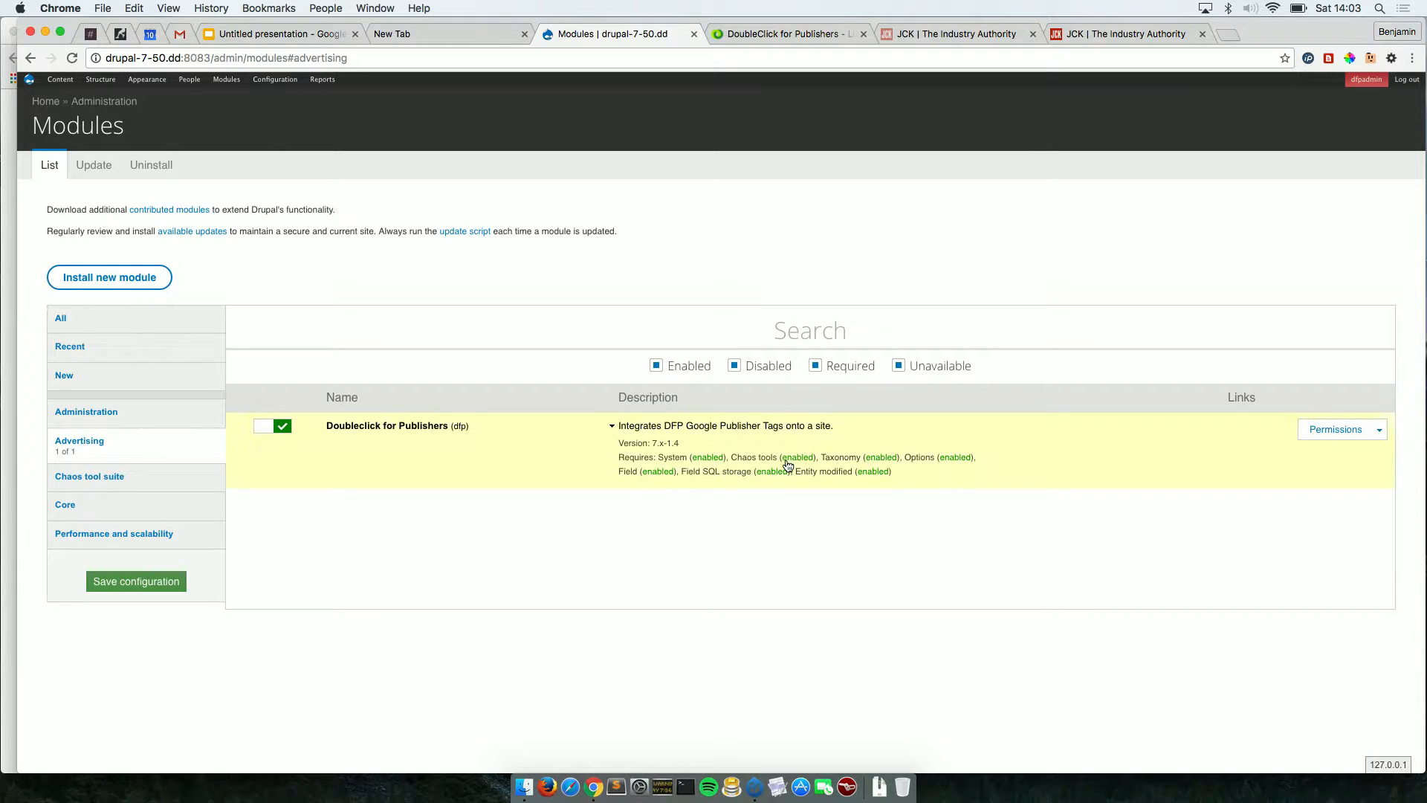
{"action": "left_click", "coordinate": [786, 34]}
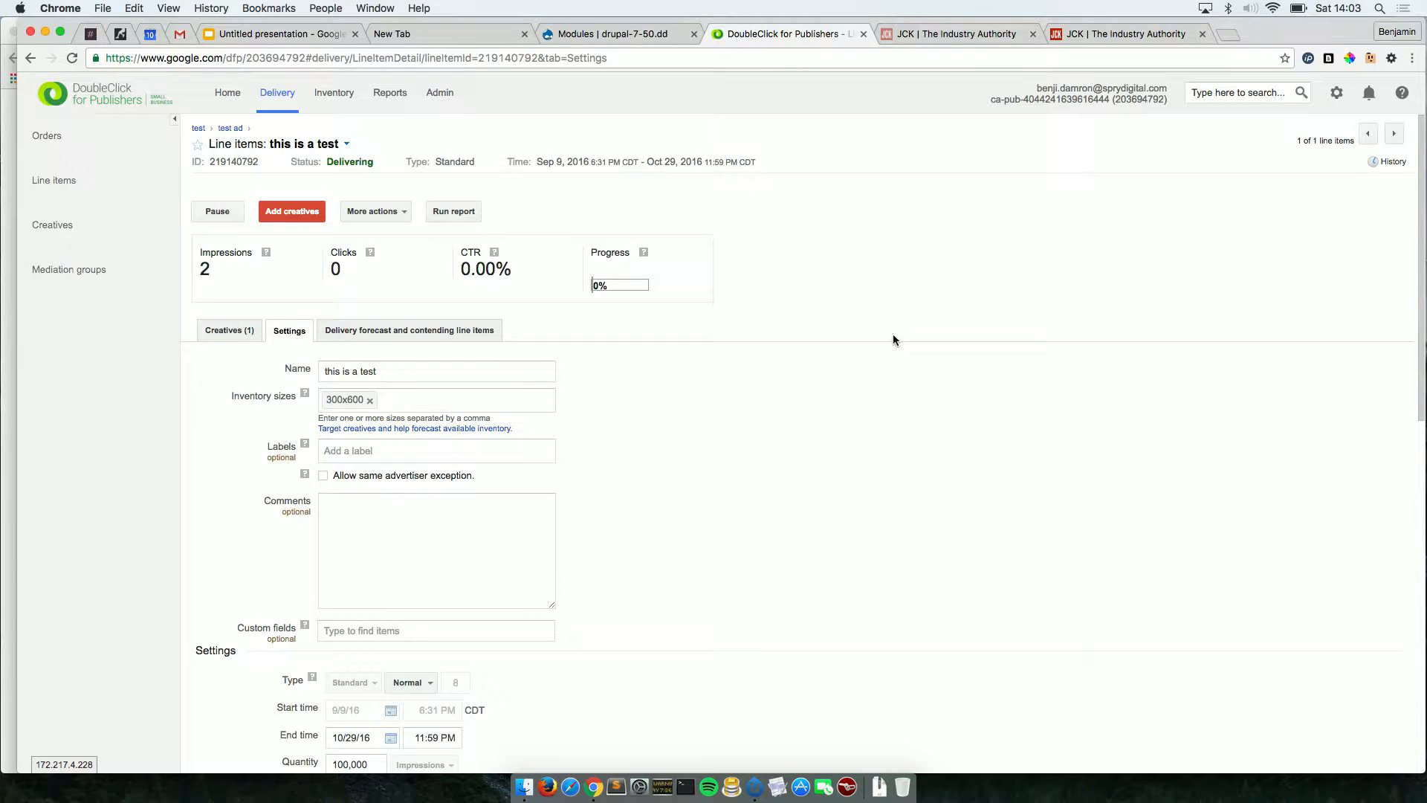
Start a new ad unit from the Inventory list of 12 ad units.
{"action": "left_click", "coordinate": [340, 102]}
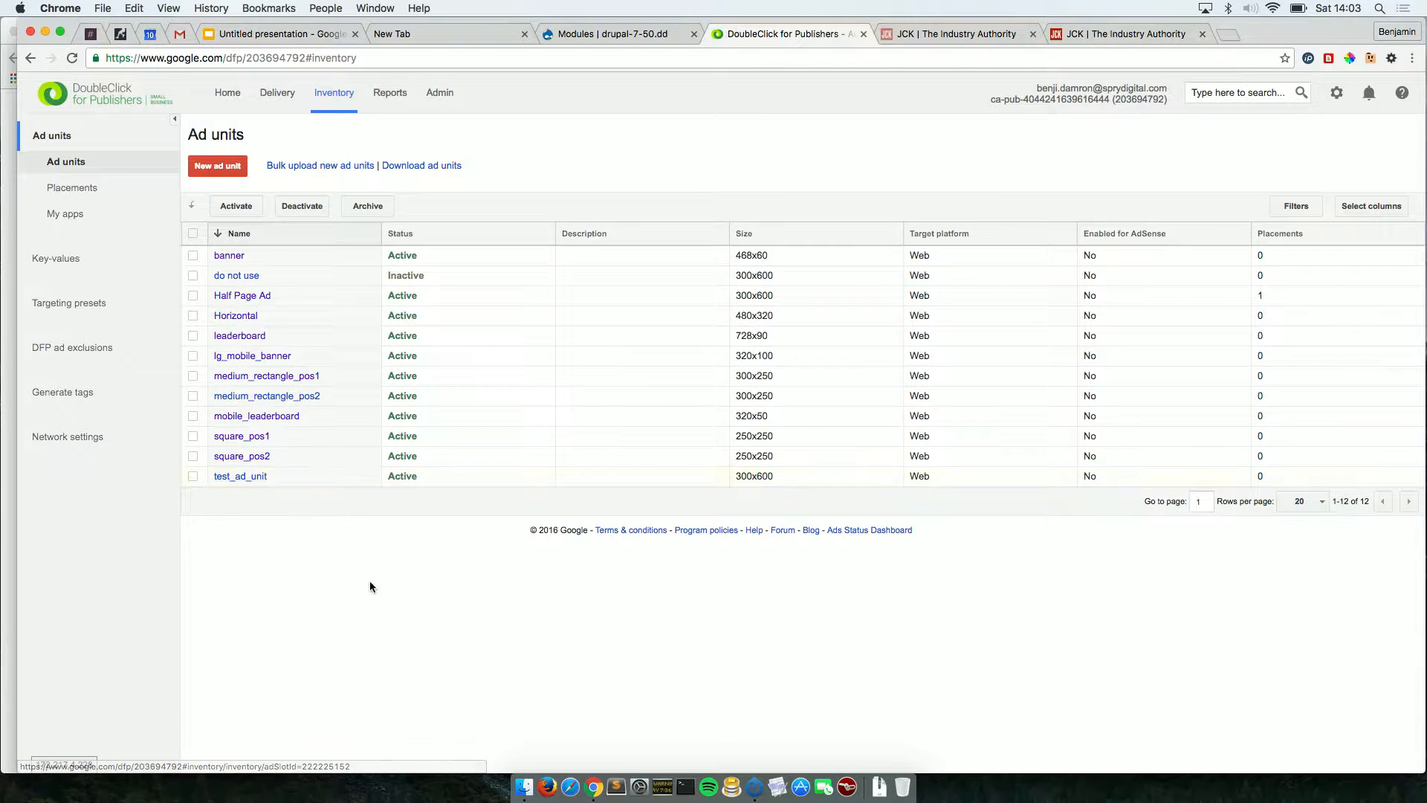
{"action": "left_click", "coordinate": [220, 170]}
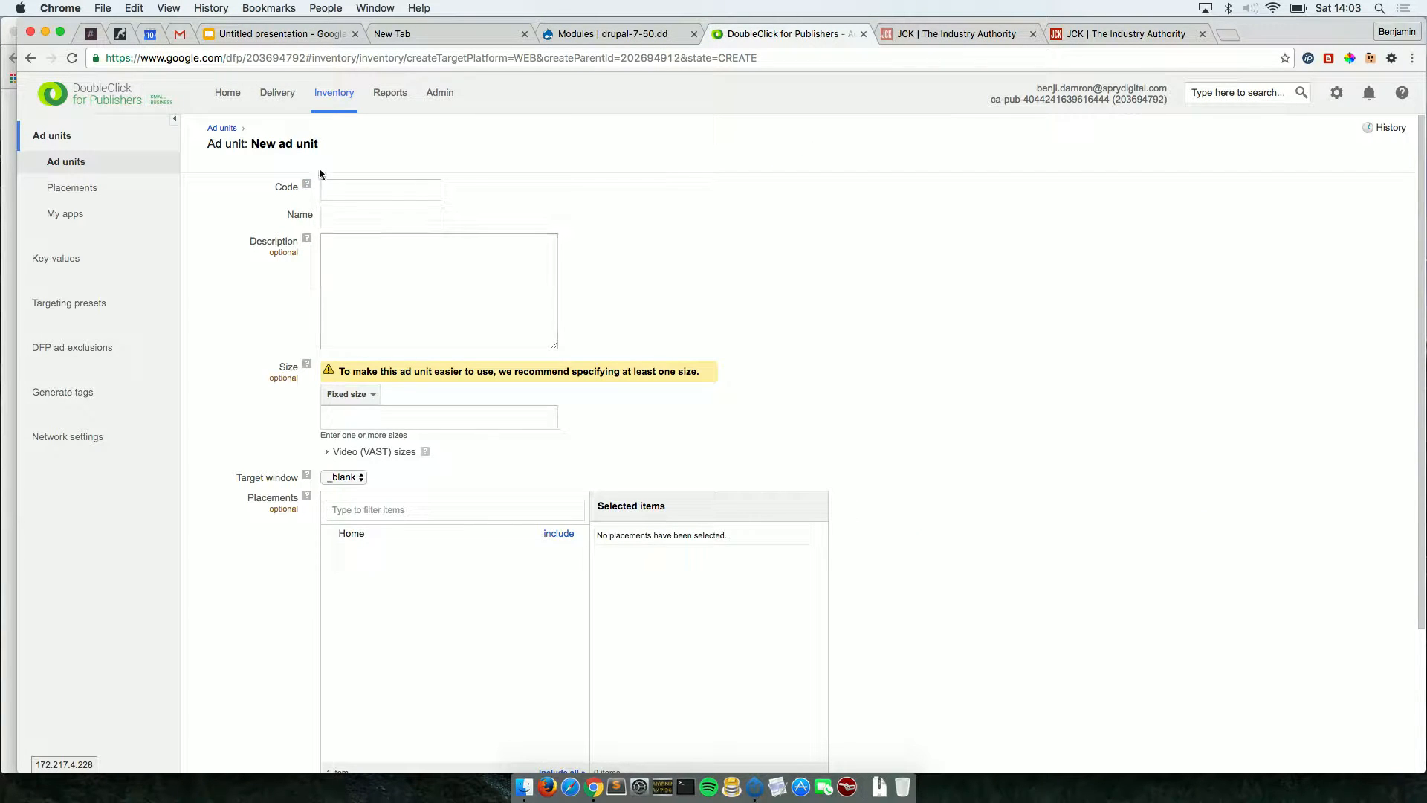
Enter test_ad_unit_2 as the new ad unit's code, letting the name fill in automatically.
{"action": "left_click", "coordinate": [337, 193]}
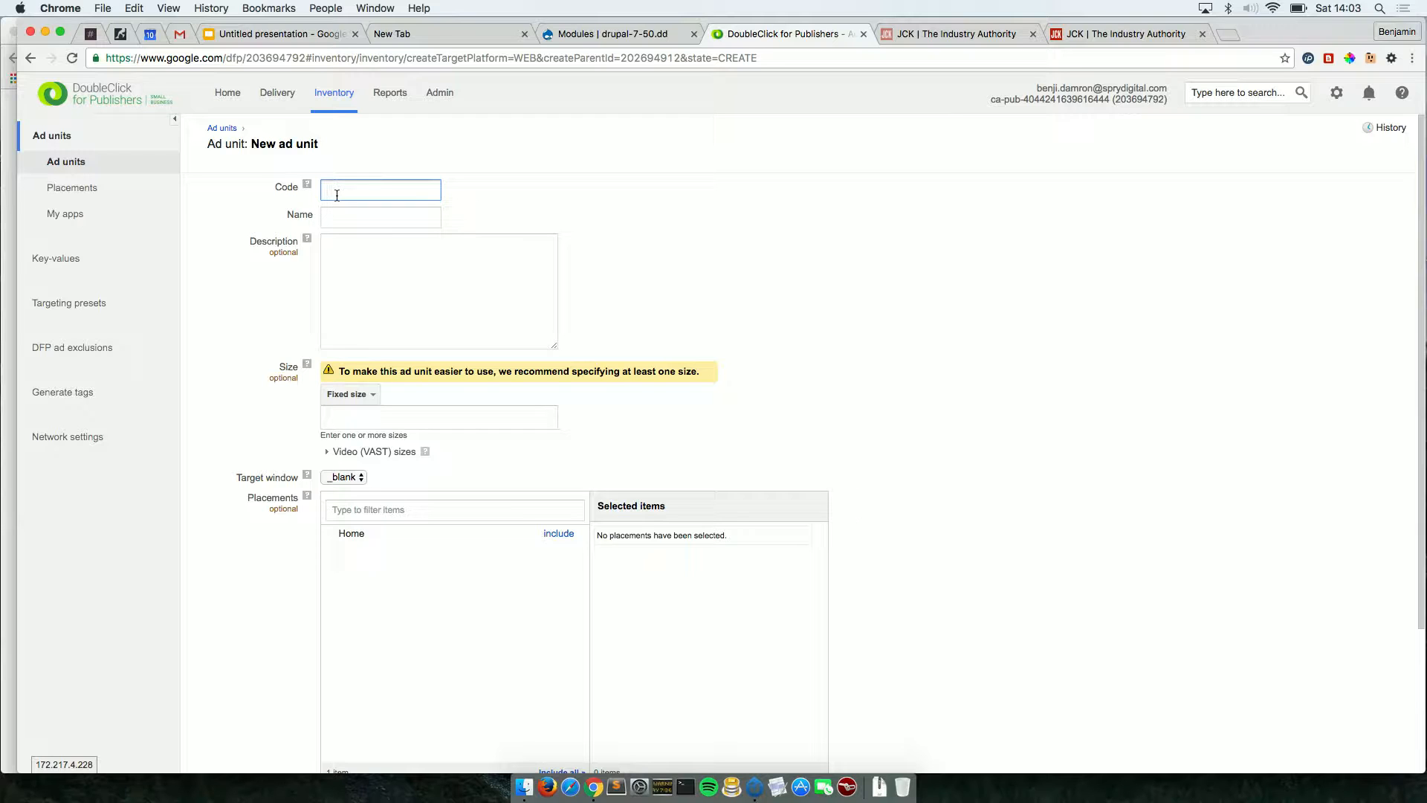
{"action": "type", "text": "test_ad_unit_2"}
{"action": "mouse_move", "coordinate": [307, 191]}
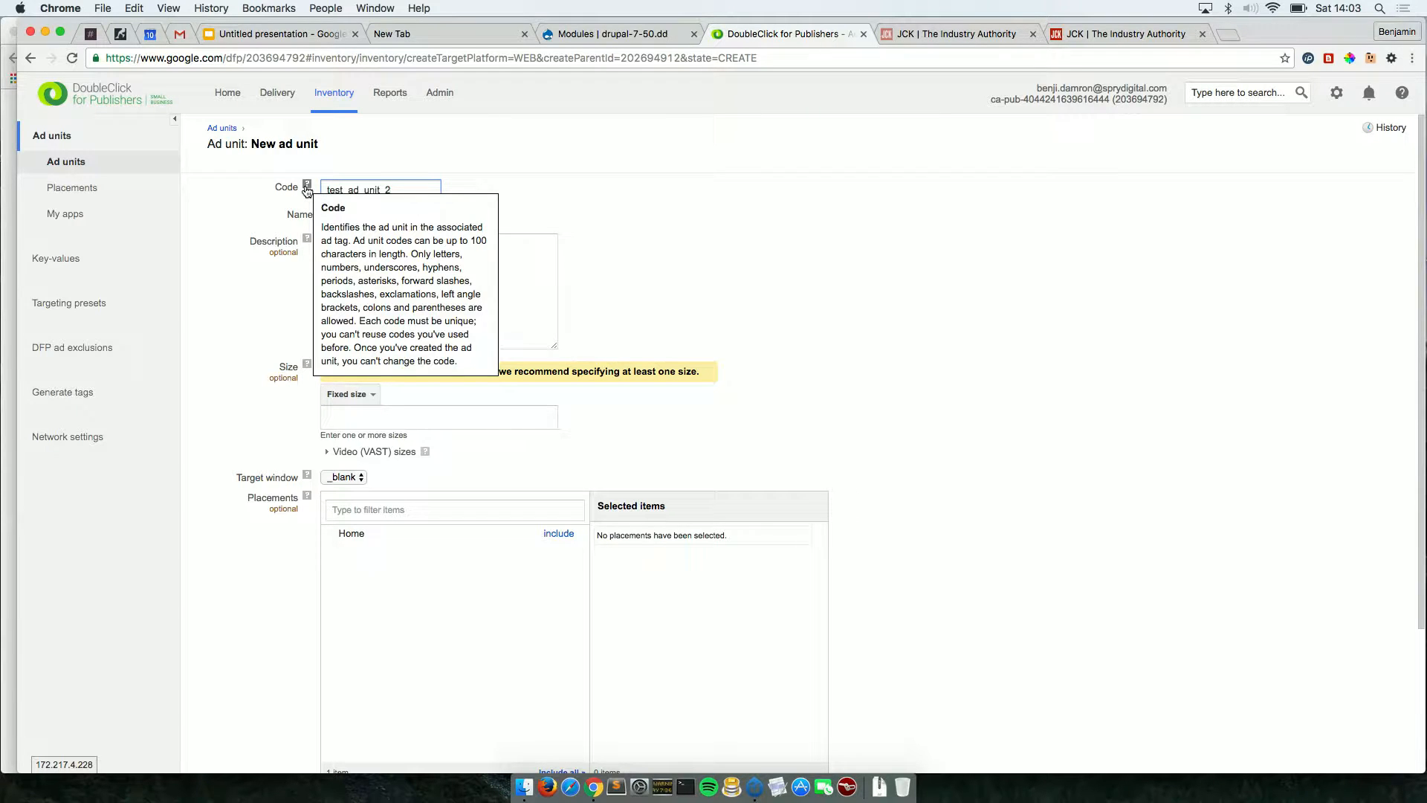
{"action": "left_click", "coordinate": [307, 189]}
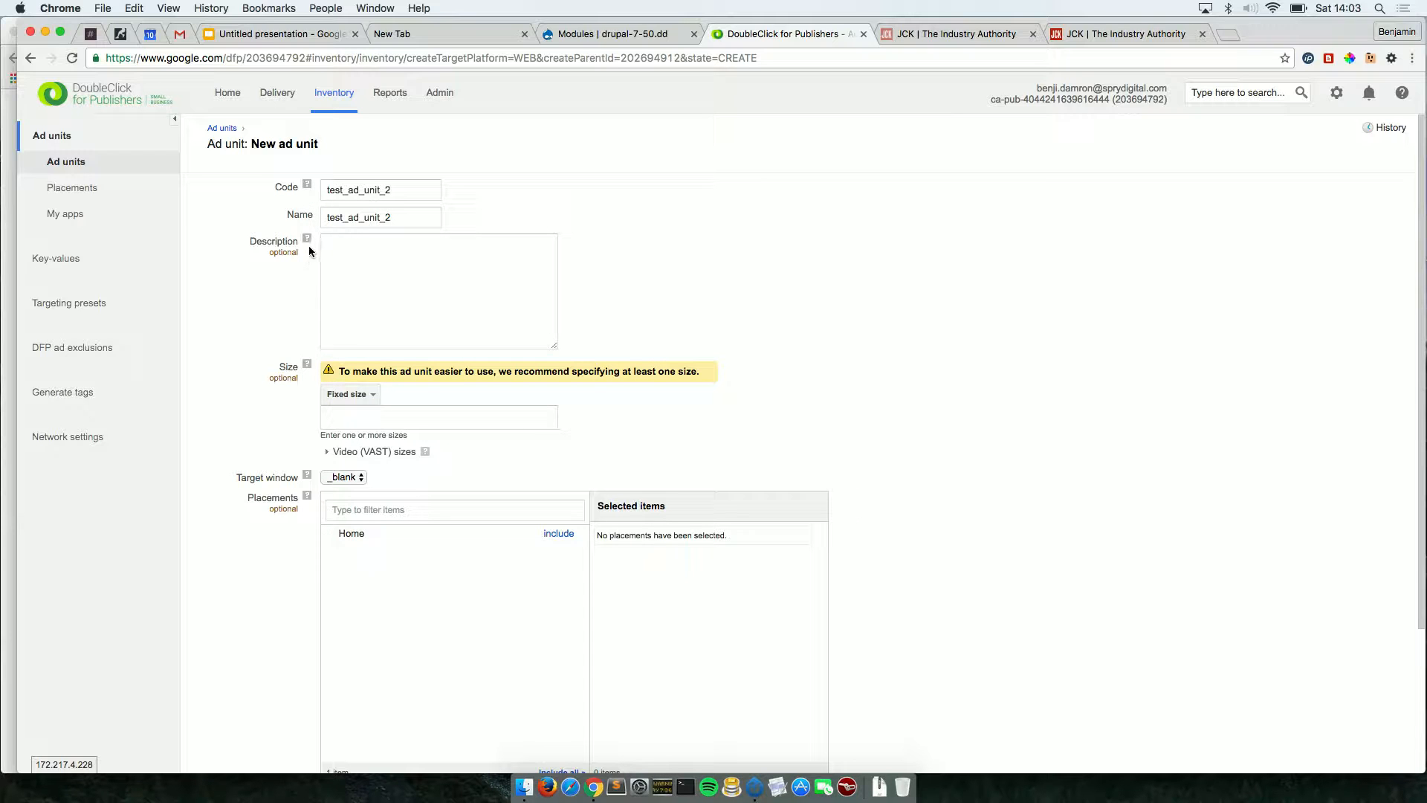
{"action": "mouse_move", "coordinate": [308, 243]}
{"action": "scroll", "coordinate": [790, 334], "scroll_direction": "down", "scroll_amount": 3}
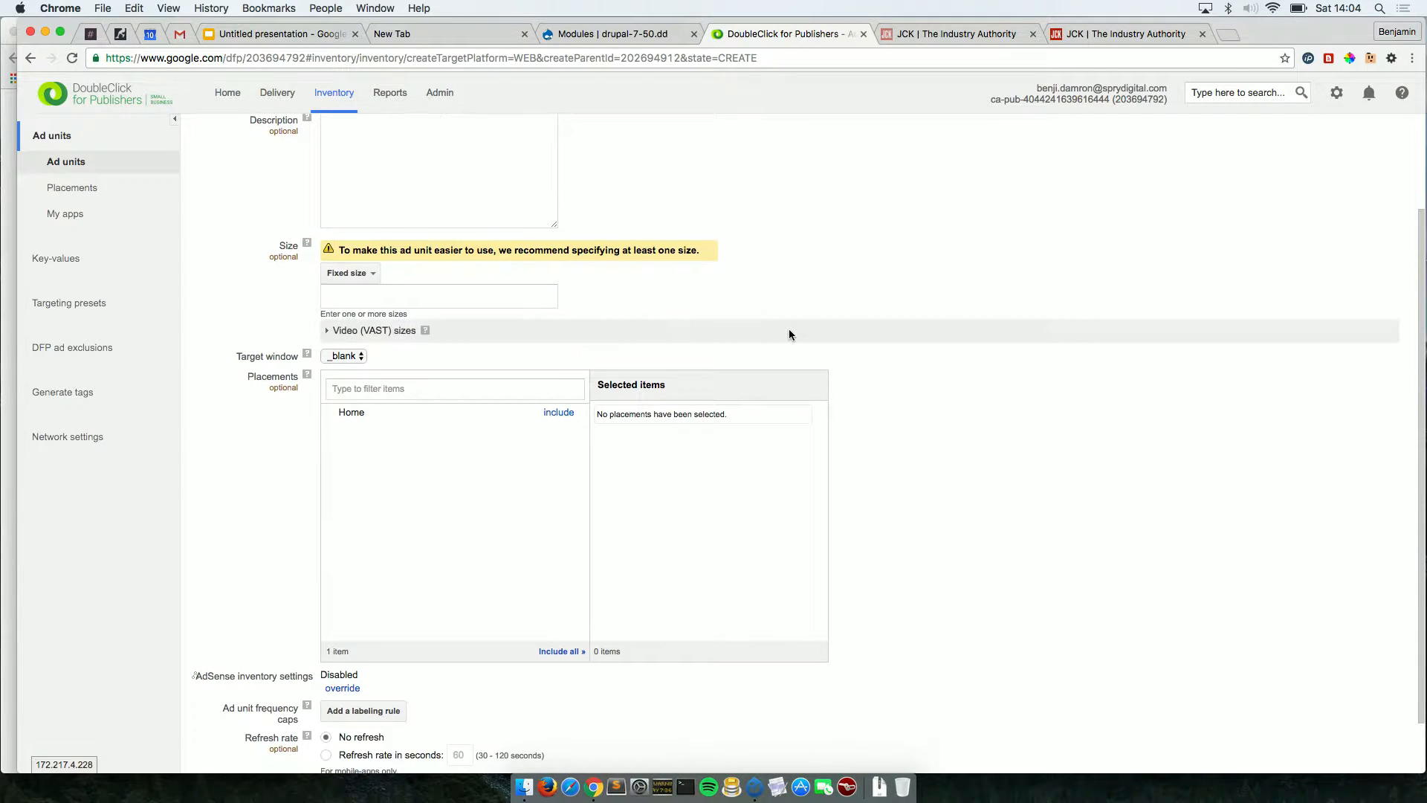
{"action": "scroll", "coordinate": [790, 334], "scroll_direction": "up", "scroll_amount": 3}
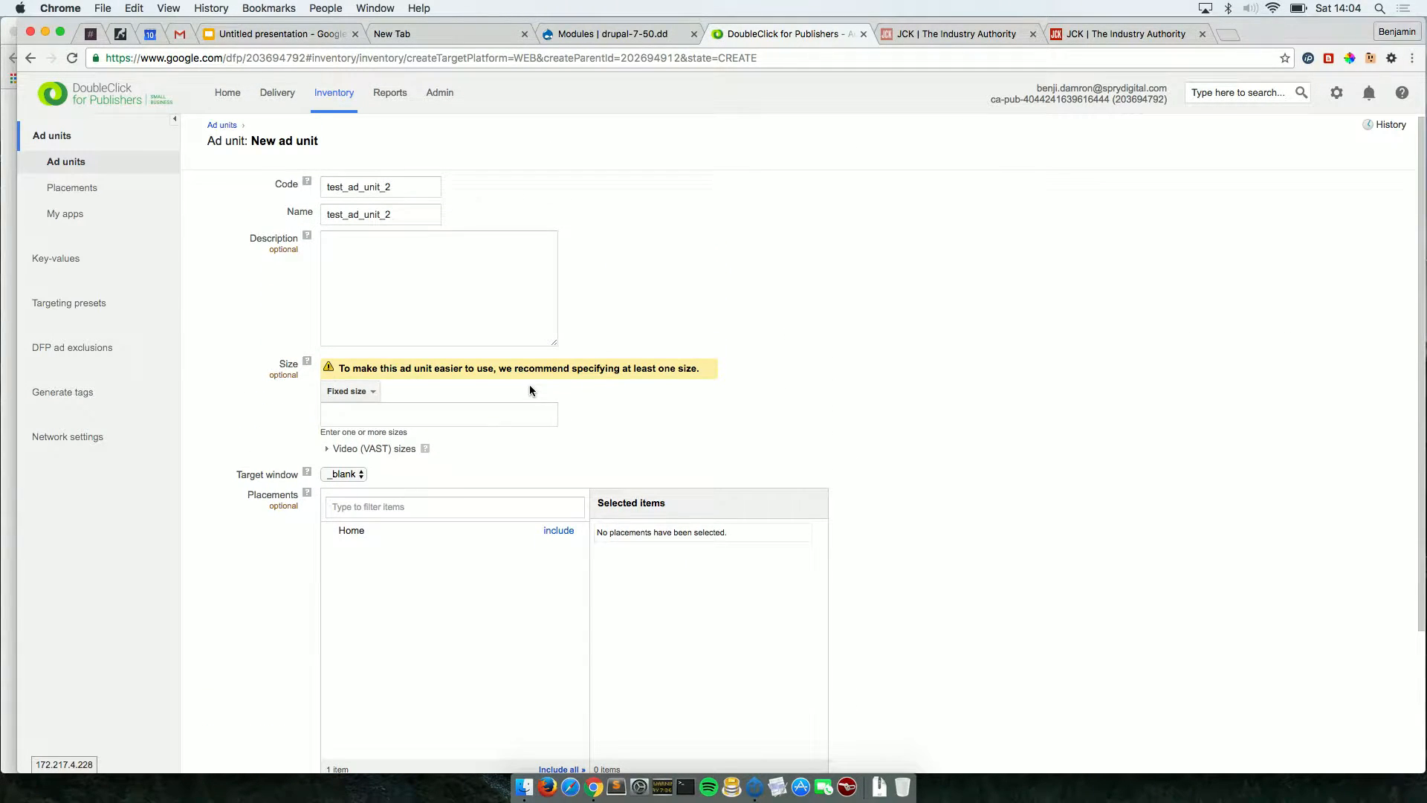
{"action": "left_click", "coordinate": [421, 408]}
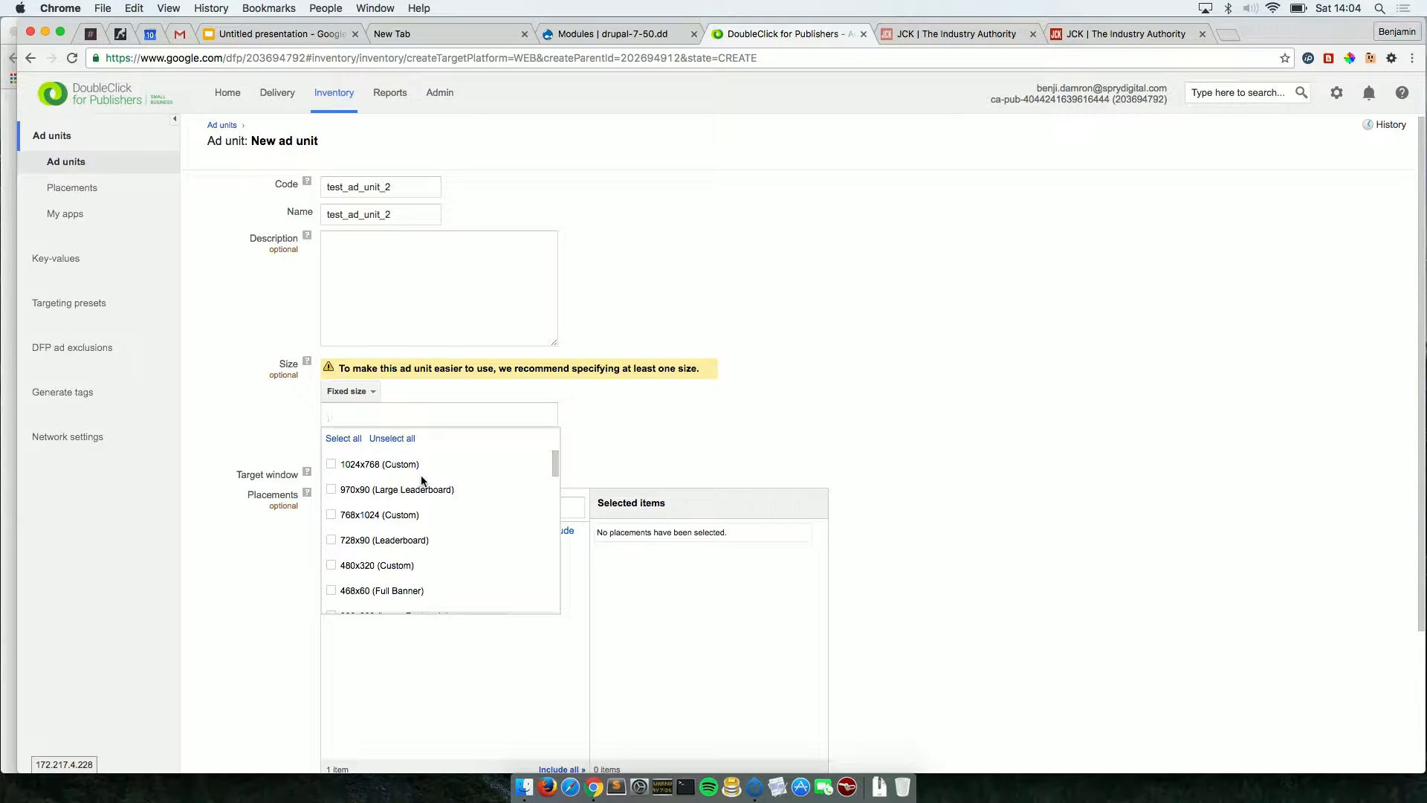
Select the 300x600 Half Page Ad size for the new ad unit.
{"action": "scroll", "coordinate": [436, 551], "scroll_direction": "down", "scroll_amount": 3}
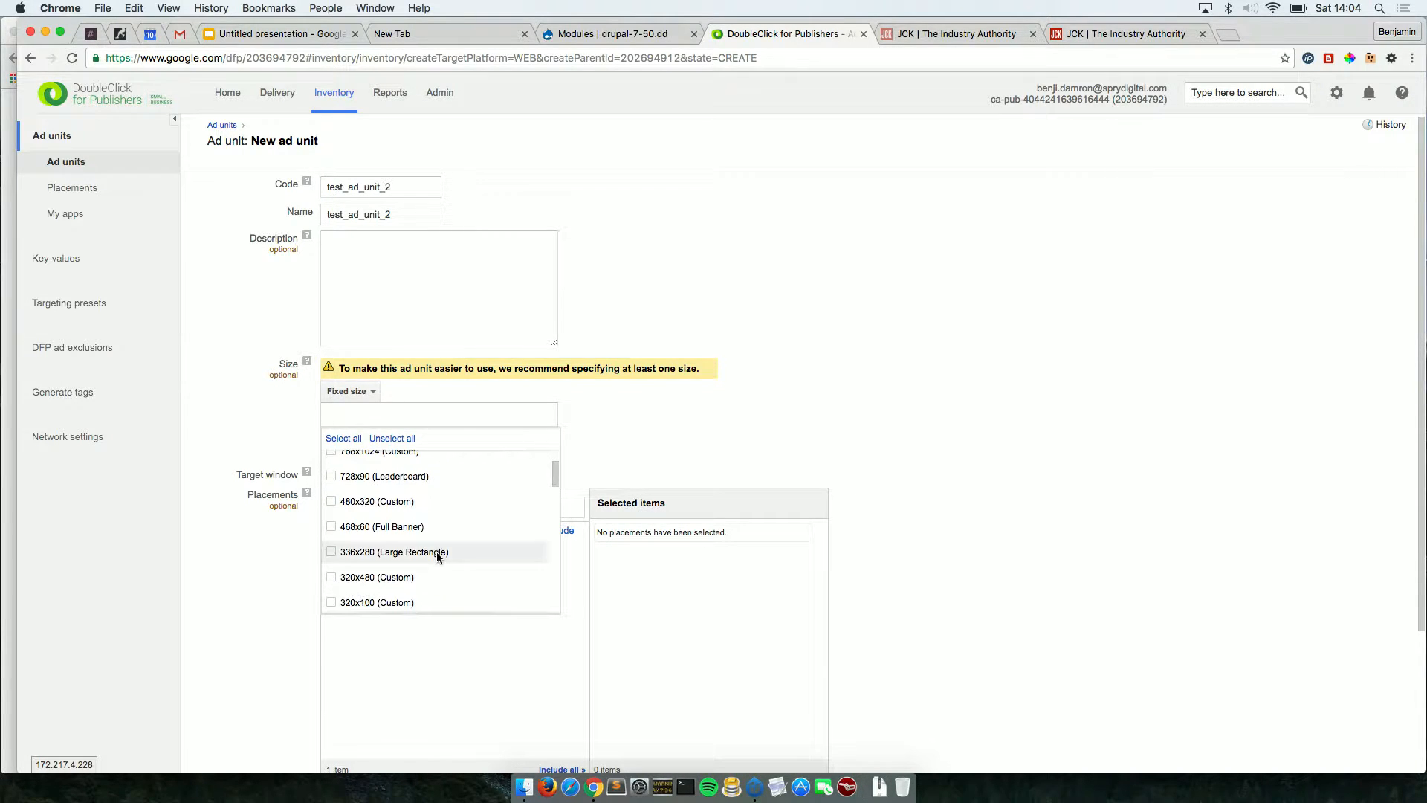
{"action": "scroll", "coordinate": [435, 552], "scroll_direction": "down", "scroll_amount": 1}
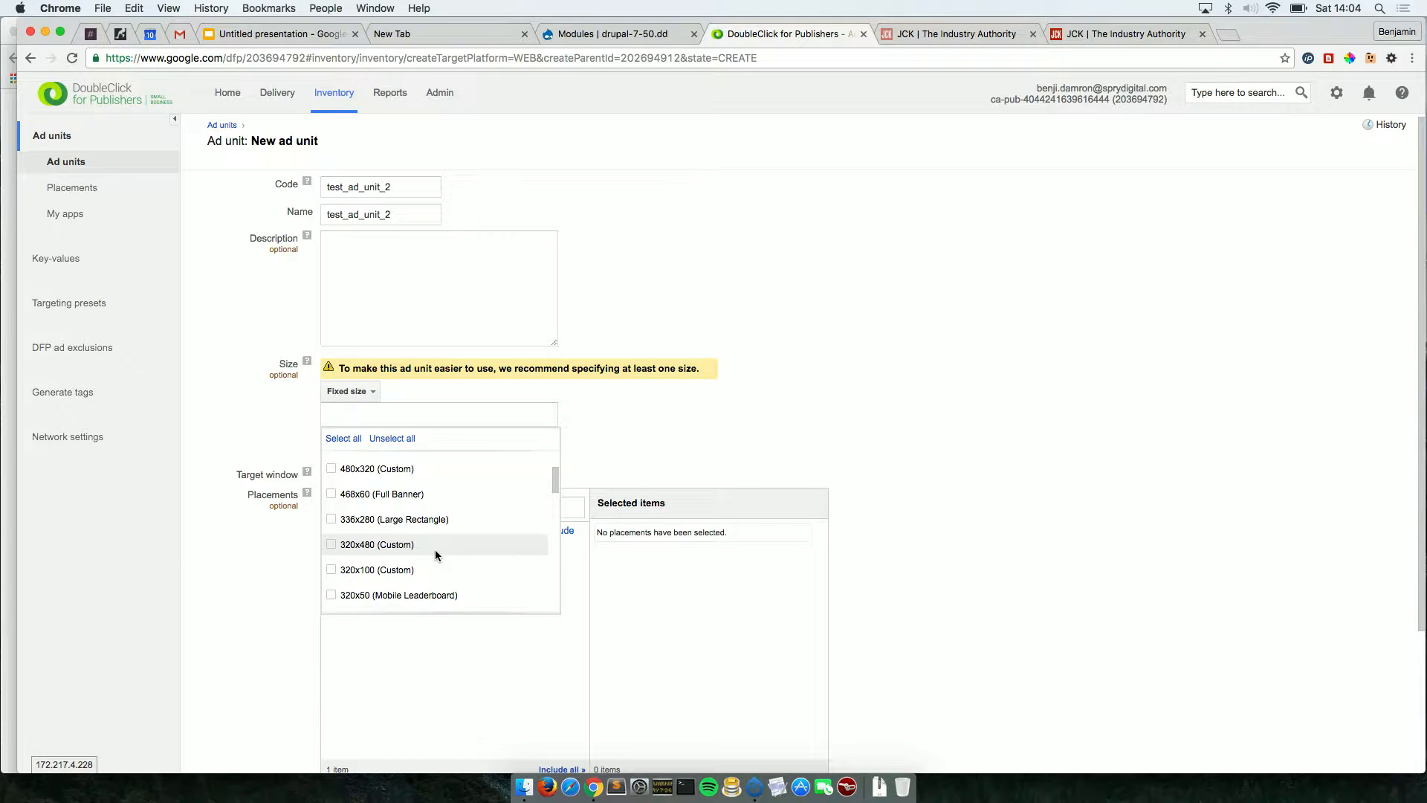
{"action": "scroll", "coordinate": [435, 550], "scroll_direction": "up", "scroll_amount": 4}
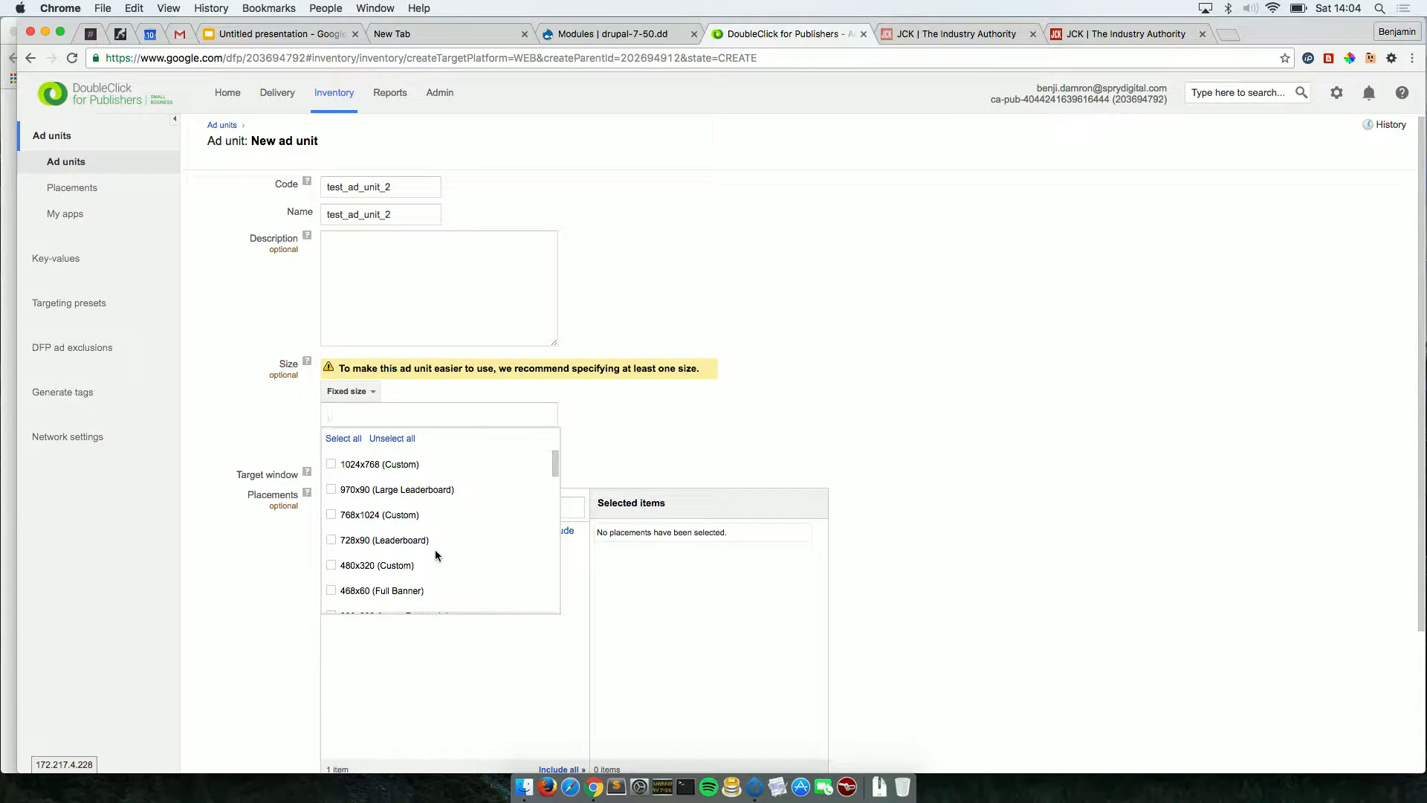
{"action": "scroll", "coordinate": [436, 554], "scroll_direction": "down", "scroll_amount": 7}
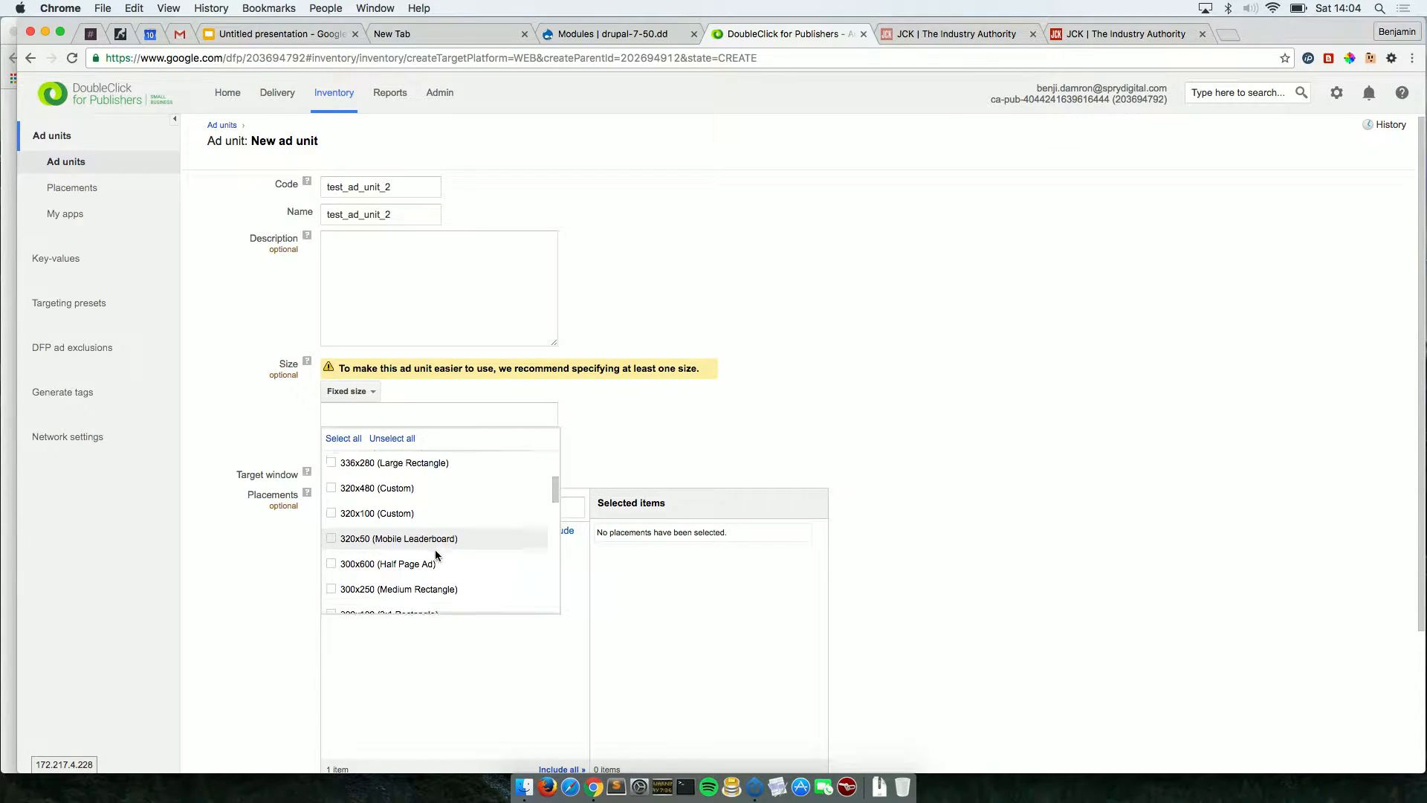
{"action": "scroll", "coordinate": [436, 554], "scroll_direction": "down", "scroll_amount": 1}
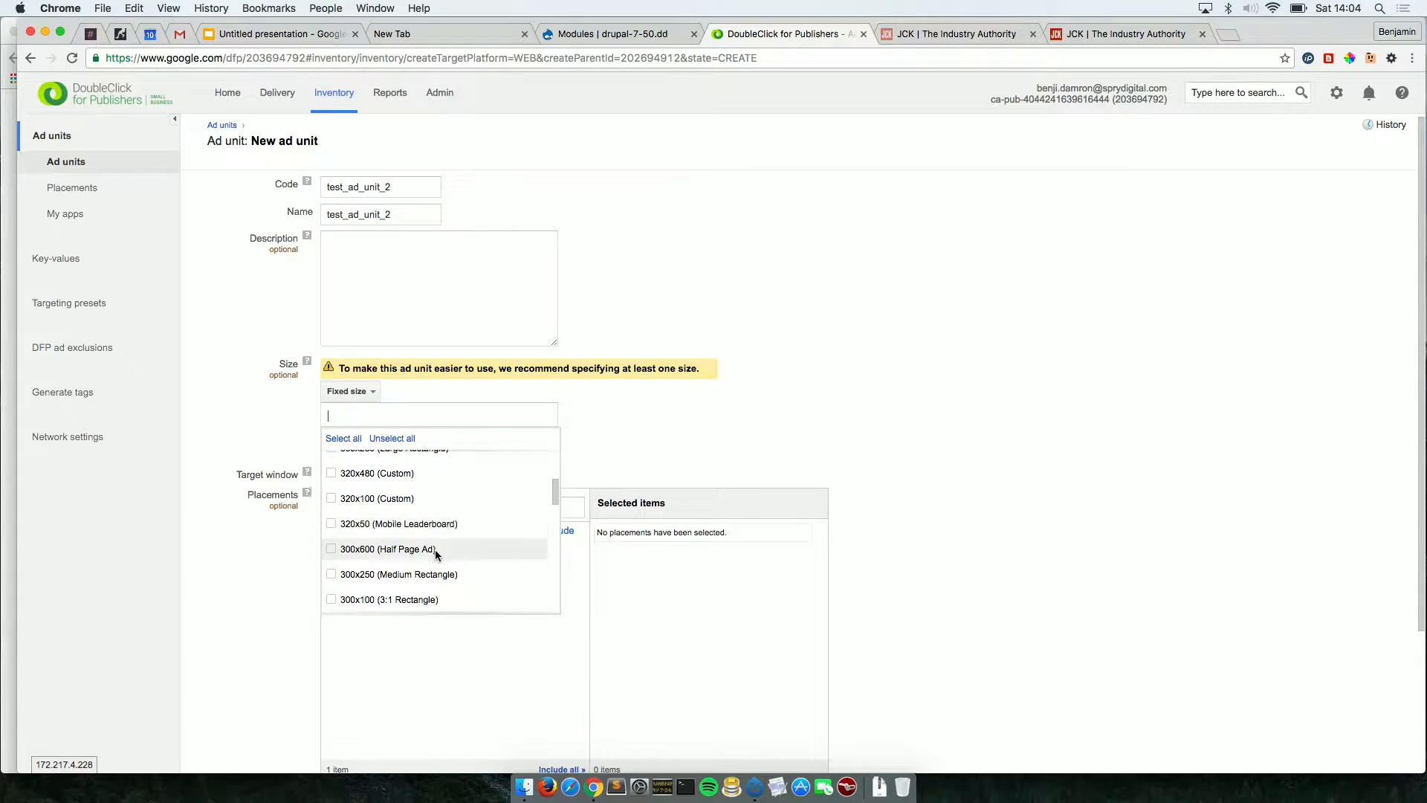
{"action": "left_click", "coordinate": [332, 548]}
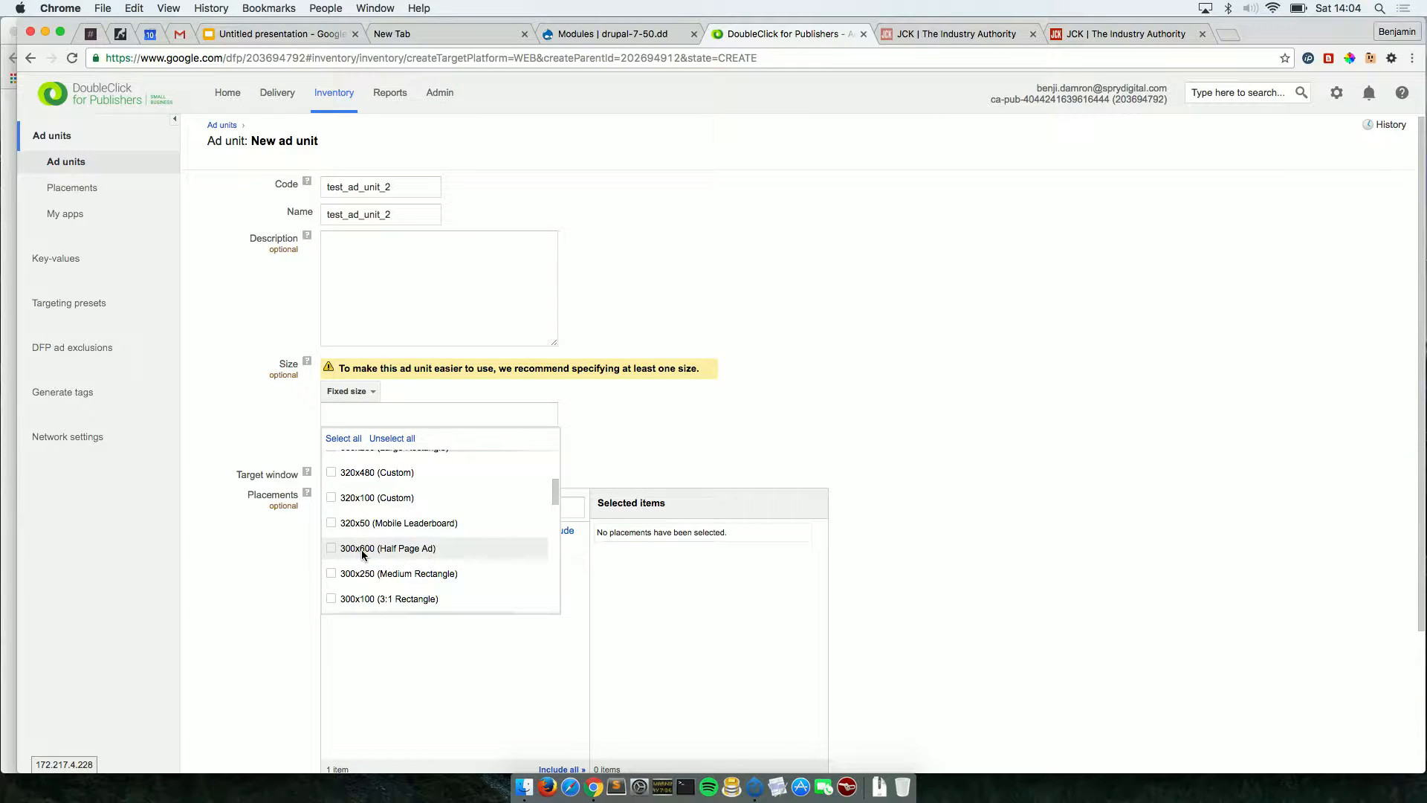
{"action": "left_click", "coordinate": [332, 549]}
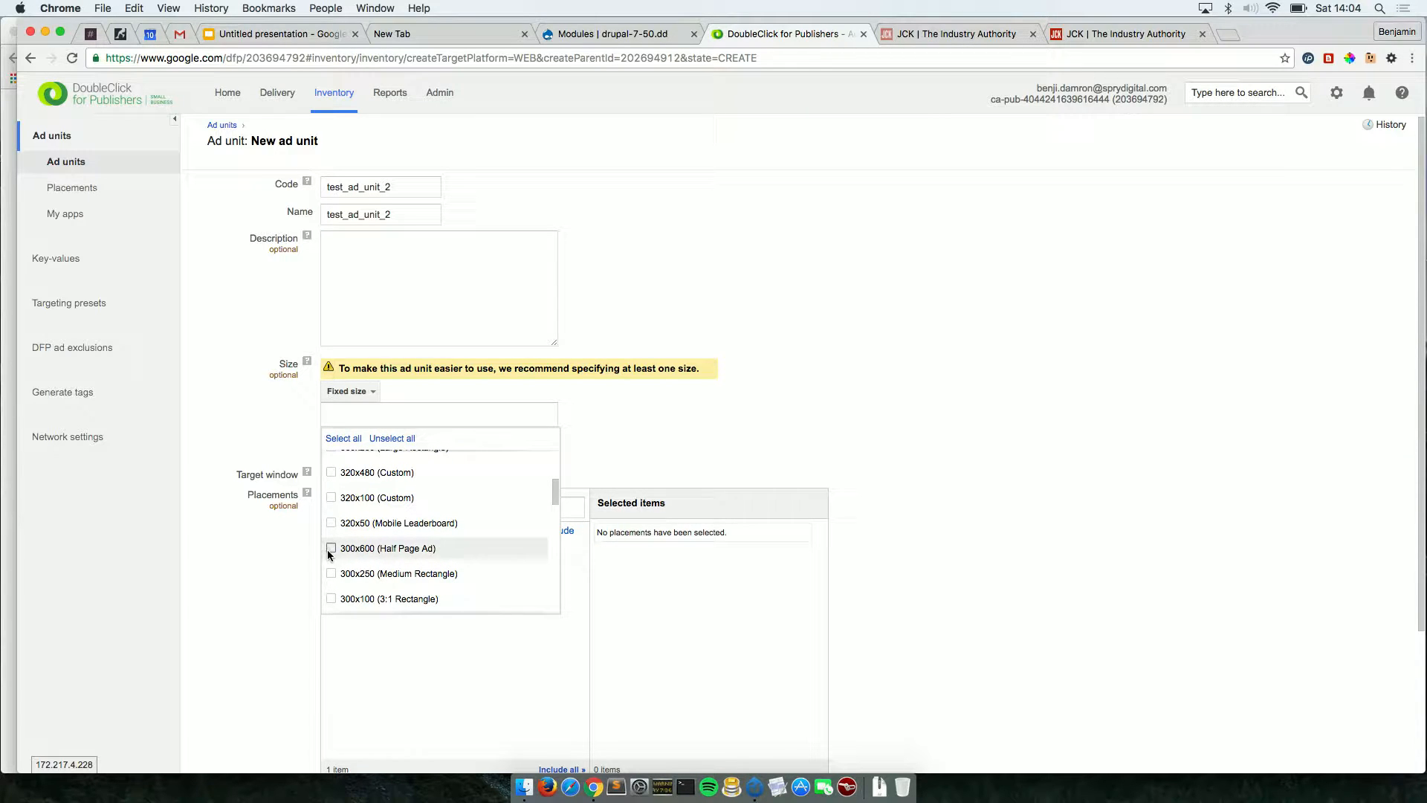
{"action": "left_click", "coordinate": [283, 570]}
Set the target window to _blank and save the ad unit.
{"action": "scroll", "coordinate": [282, 570], "scroll_direction": "down", "scroll_amount": 4}
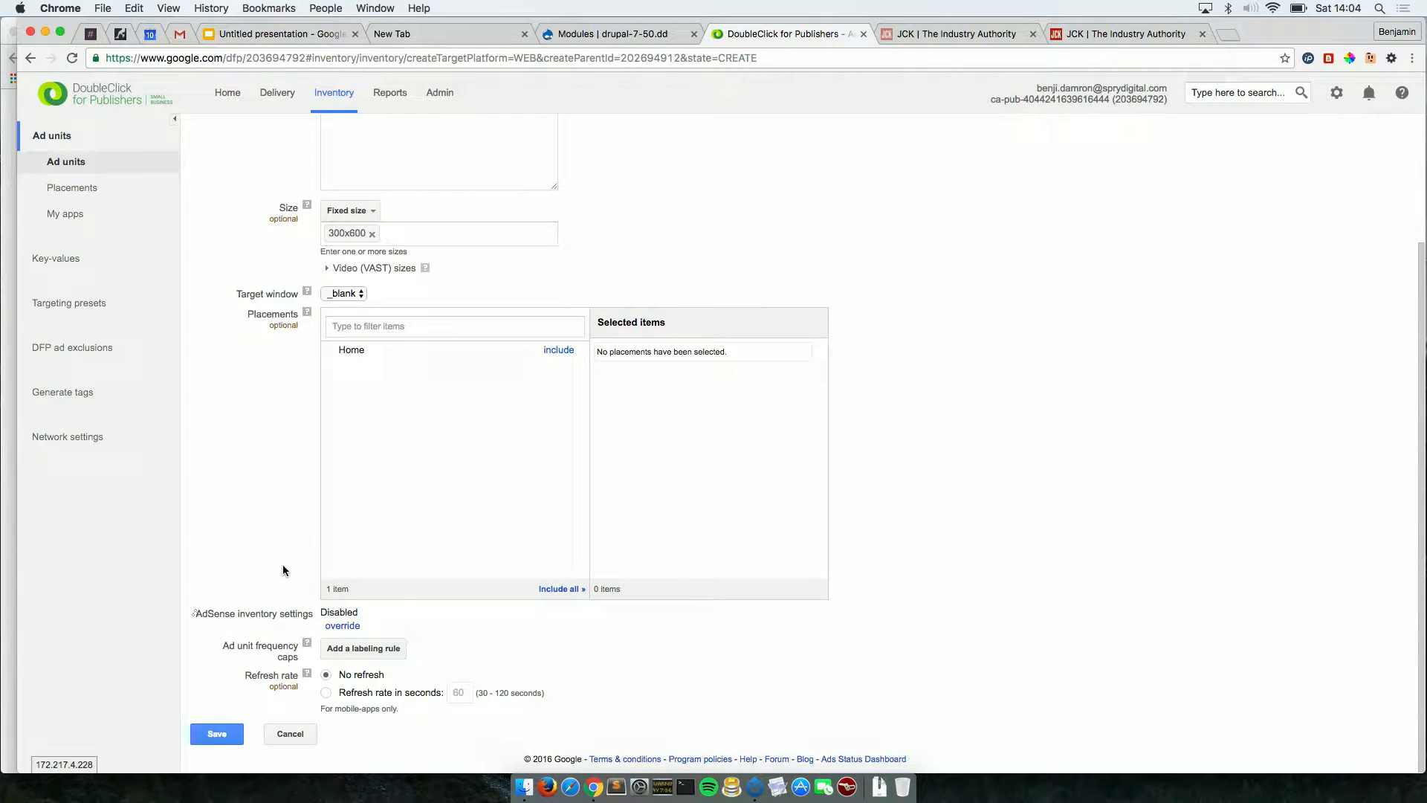
{"action": "left_click", "coordinate": [360, 293]}
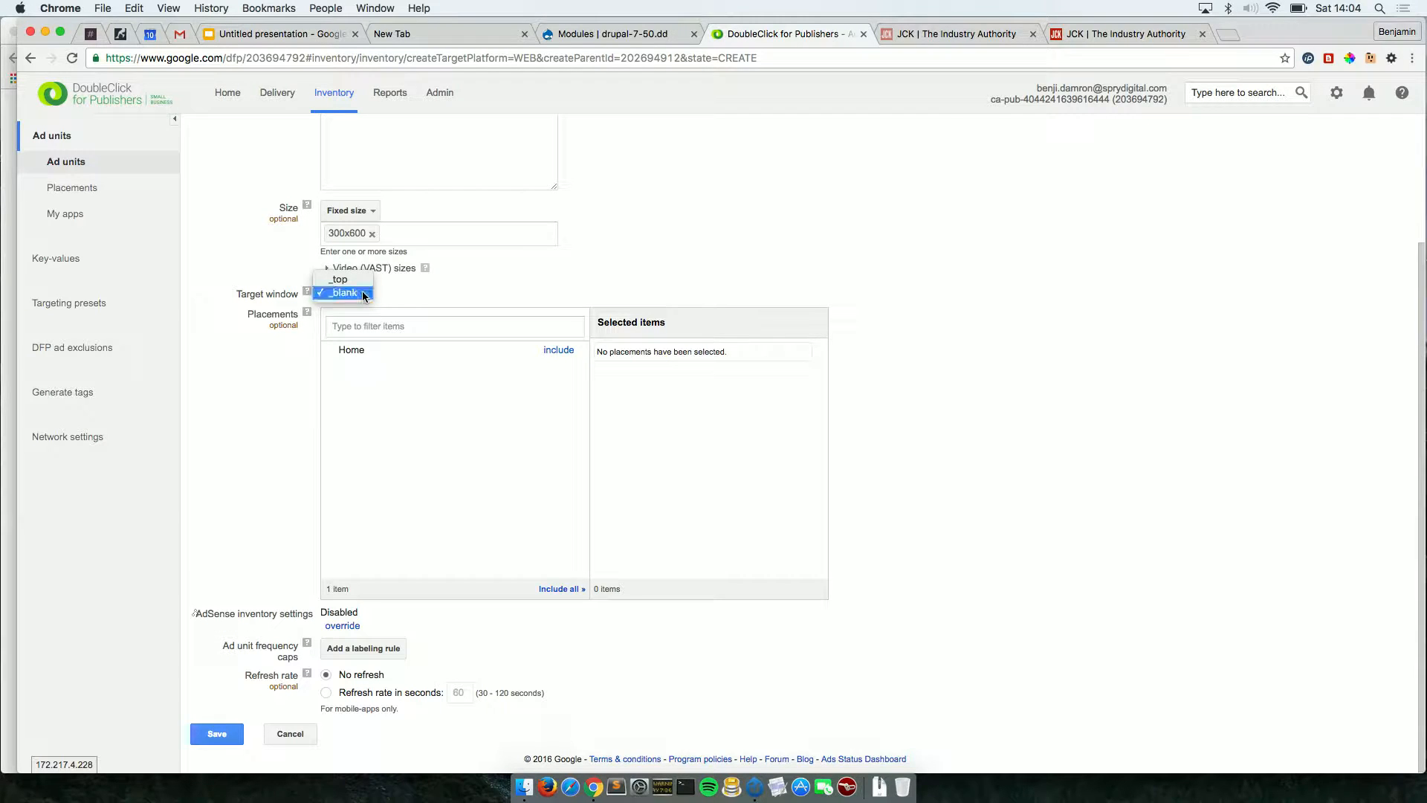
{"action": "left_click", "coordinate": [365, 293]}
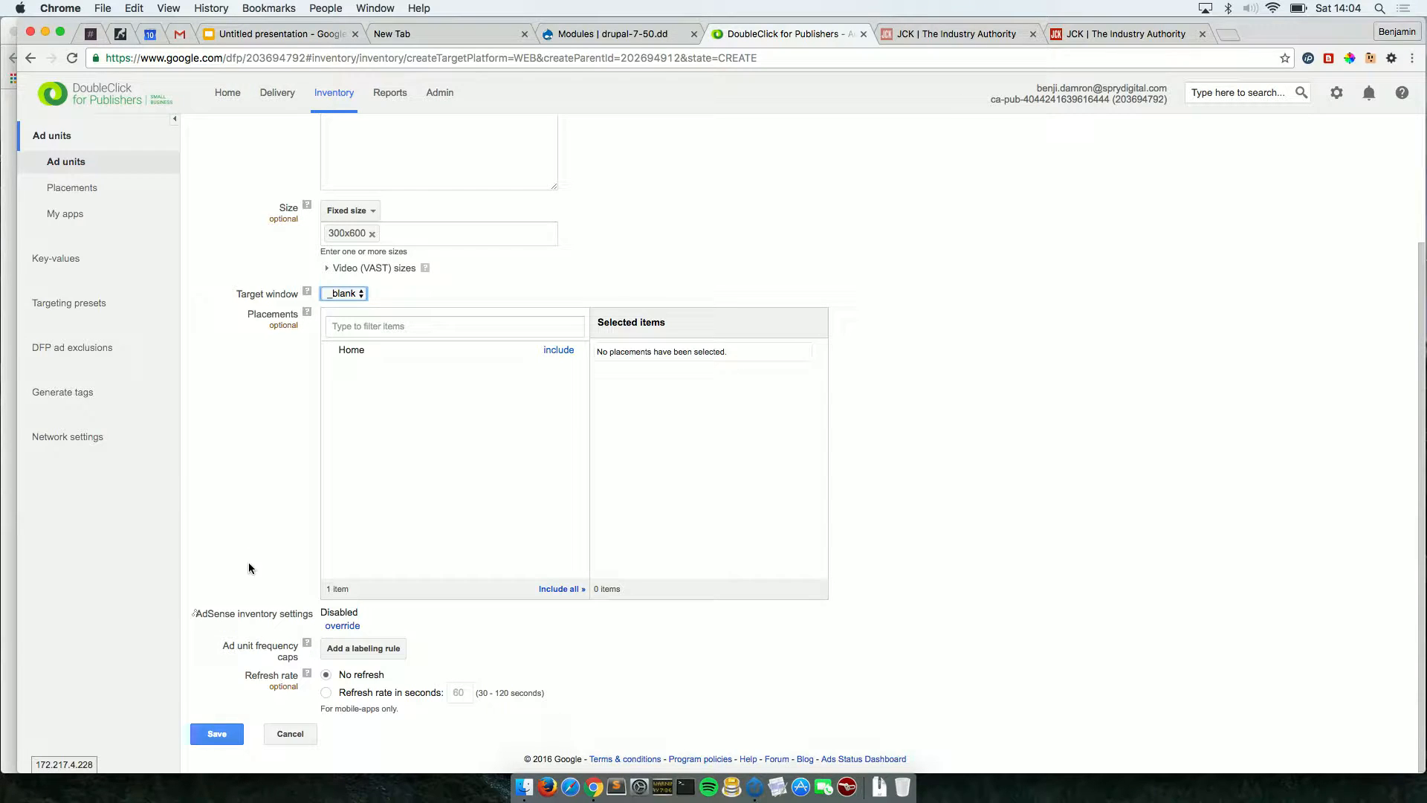
{"action": "left_click", "coordinate": [217, 734]}
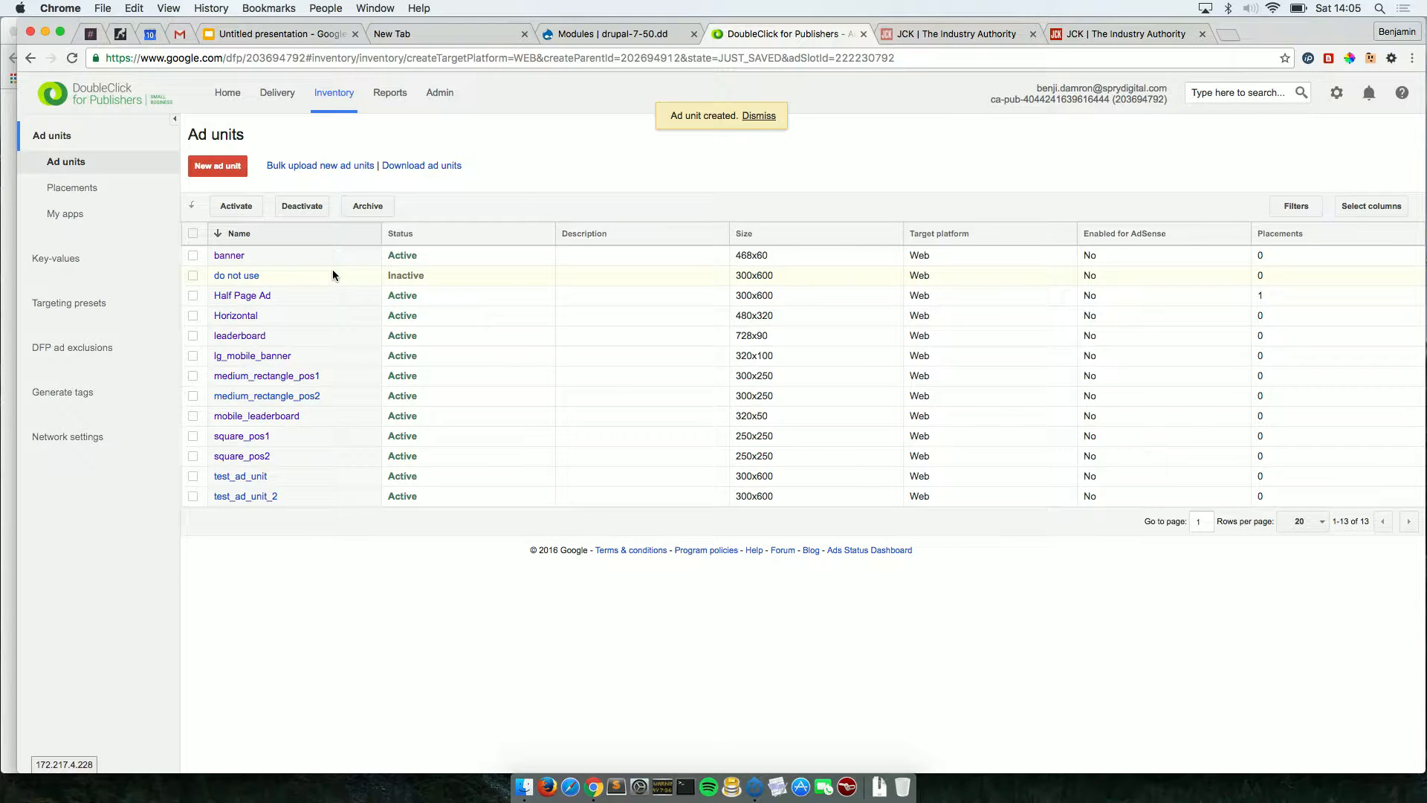
Open the Delivery Orders list showing the single order 'test ad'.
{"action": "left_click", "coordinate": [278, 103]}
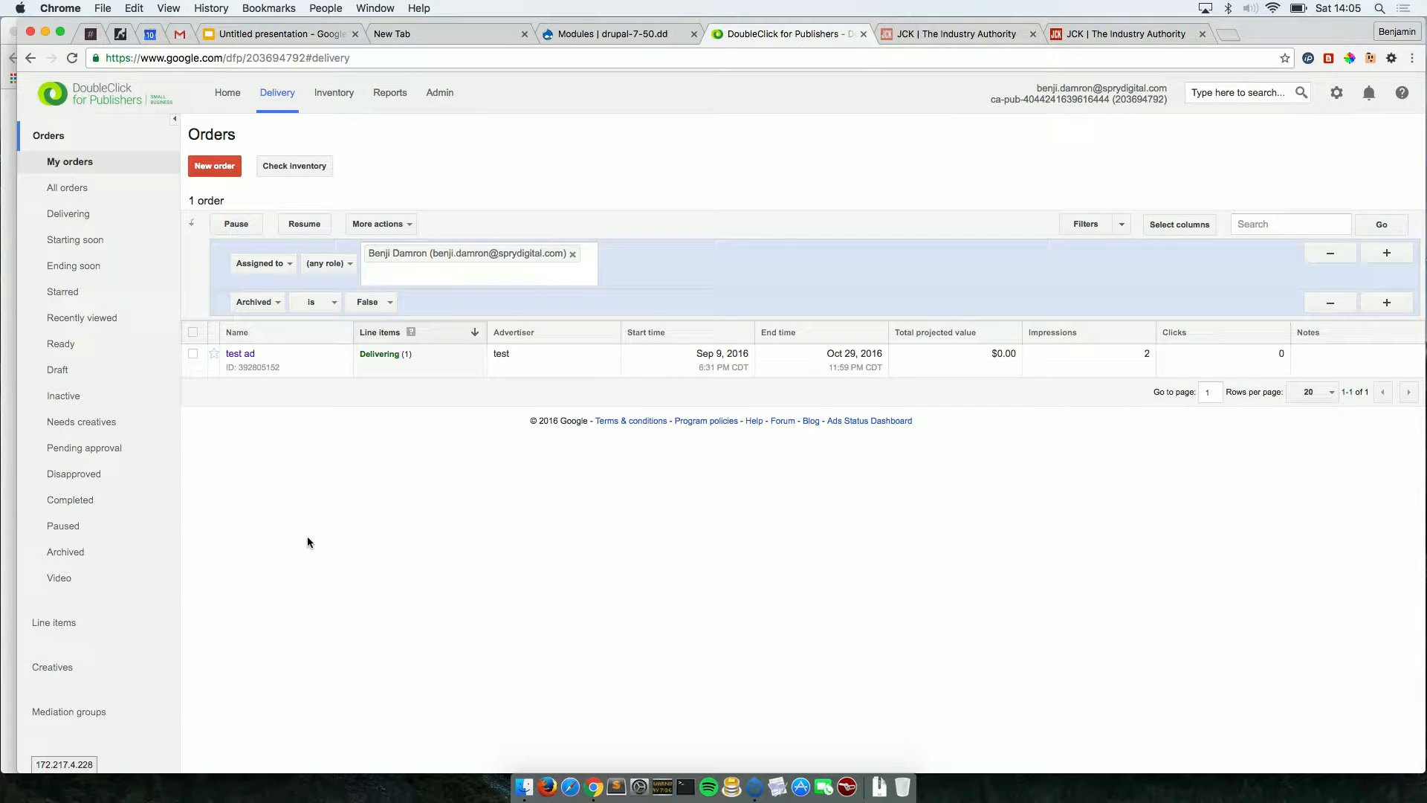
Begin order 'test2' with advertiser 'test', then leave it for the Home dashboard.
{"action": "left_click", "coordinate": [219, 169]}
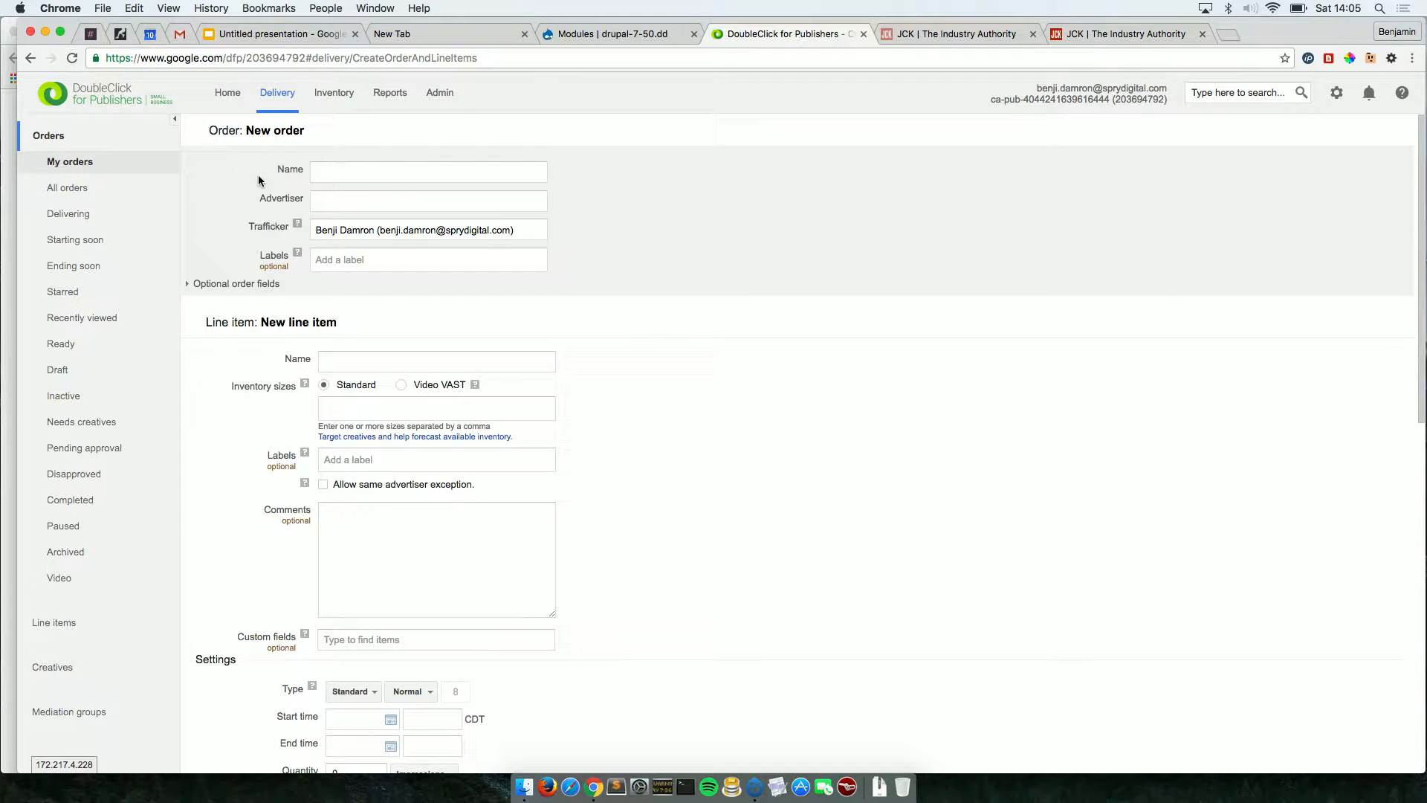
{"action": "left_click", "coordinate": [344, 176]}
{"action": "type", "text": "test2"}
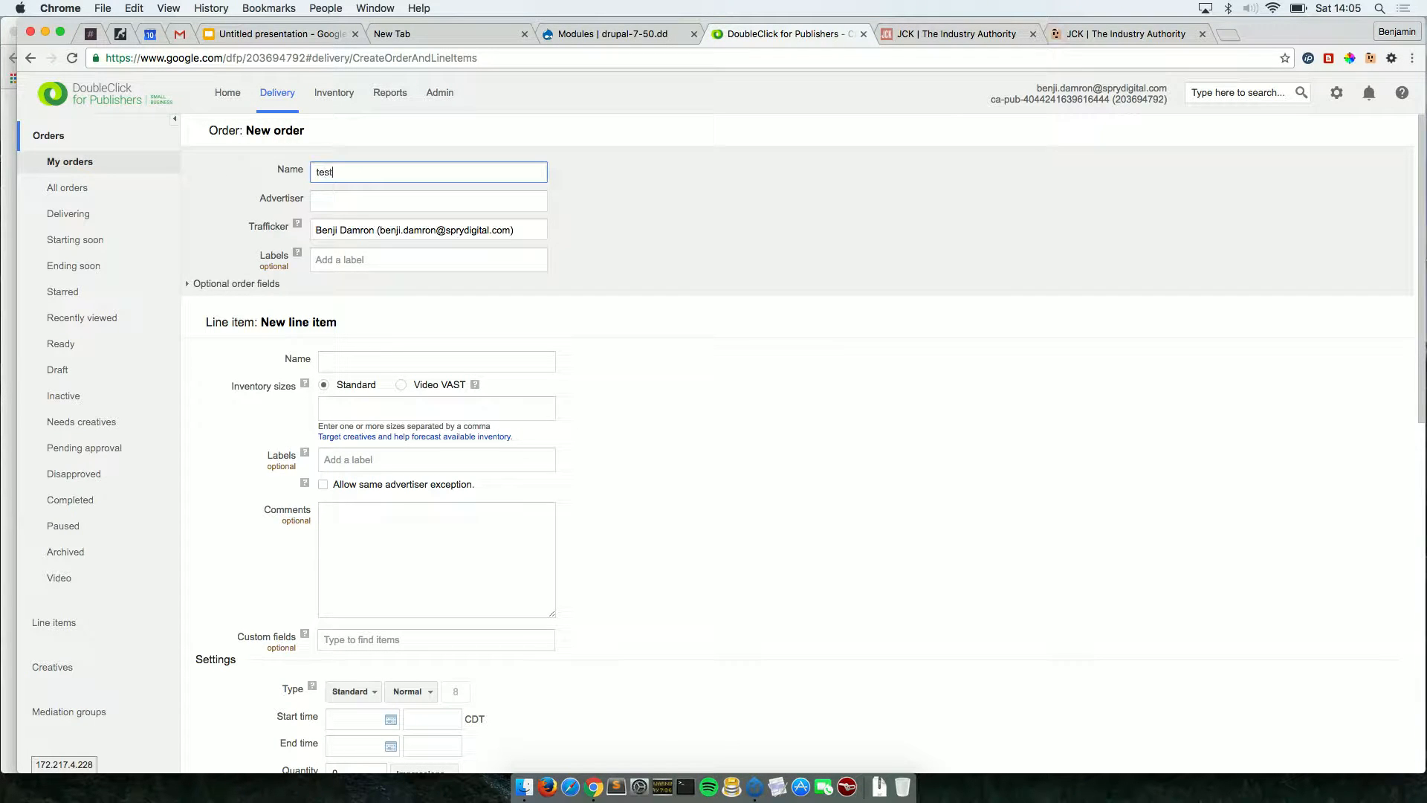
{"action": "left_click", "coordinate": [395, 202]}
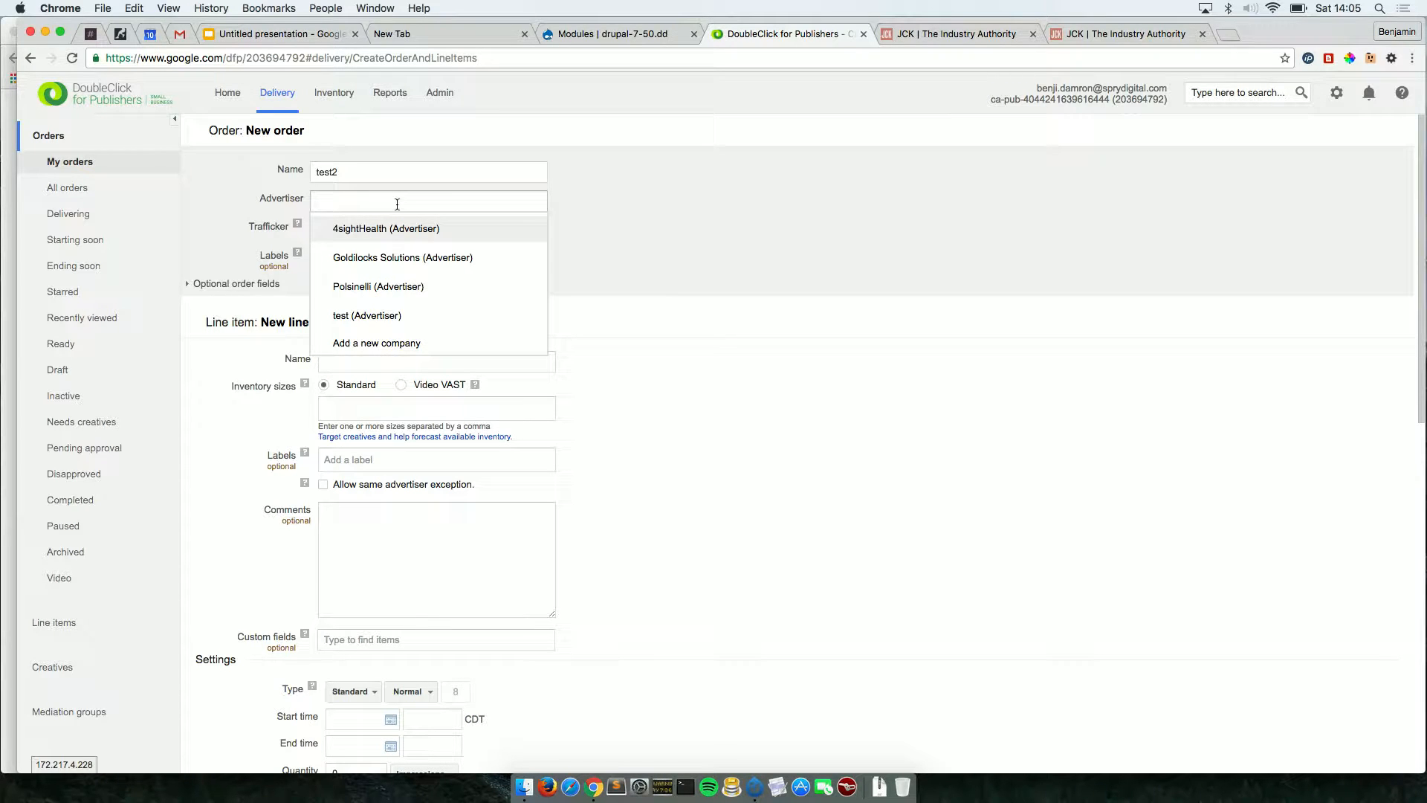
{"action": "left_click", "coordinate": [388, 318]}
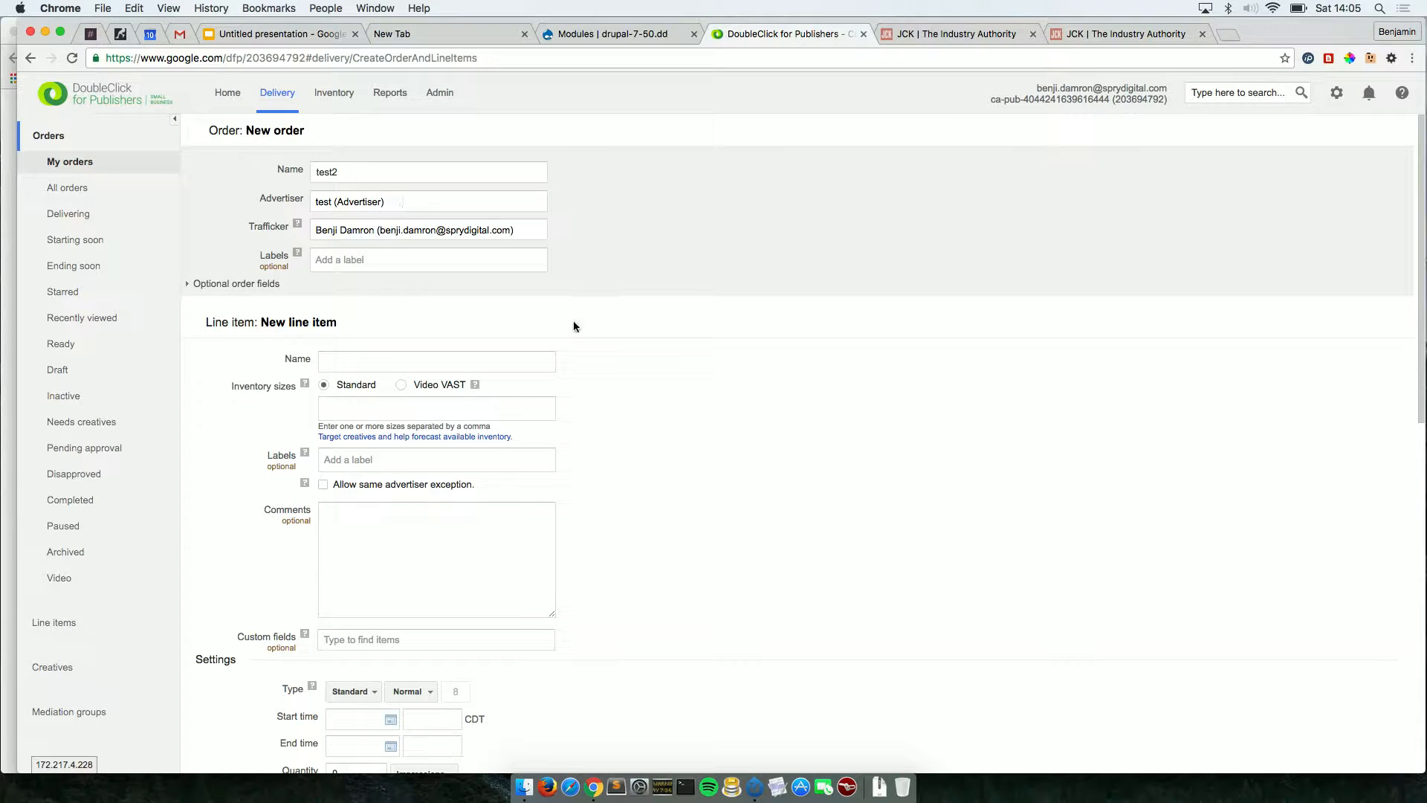
{"action": "key", "text": "Tab"}
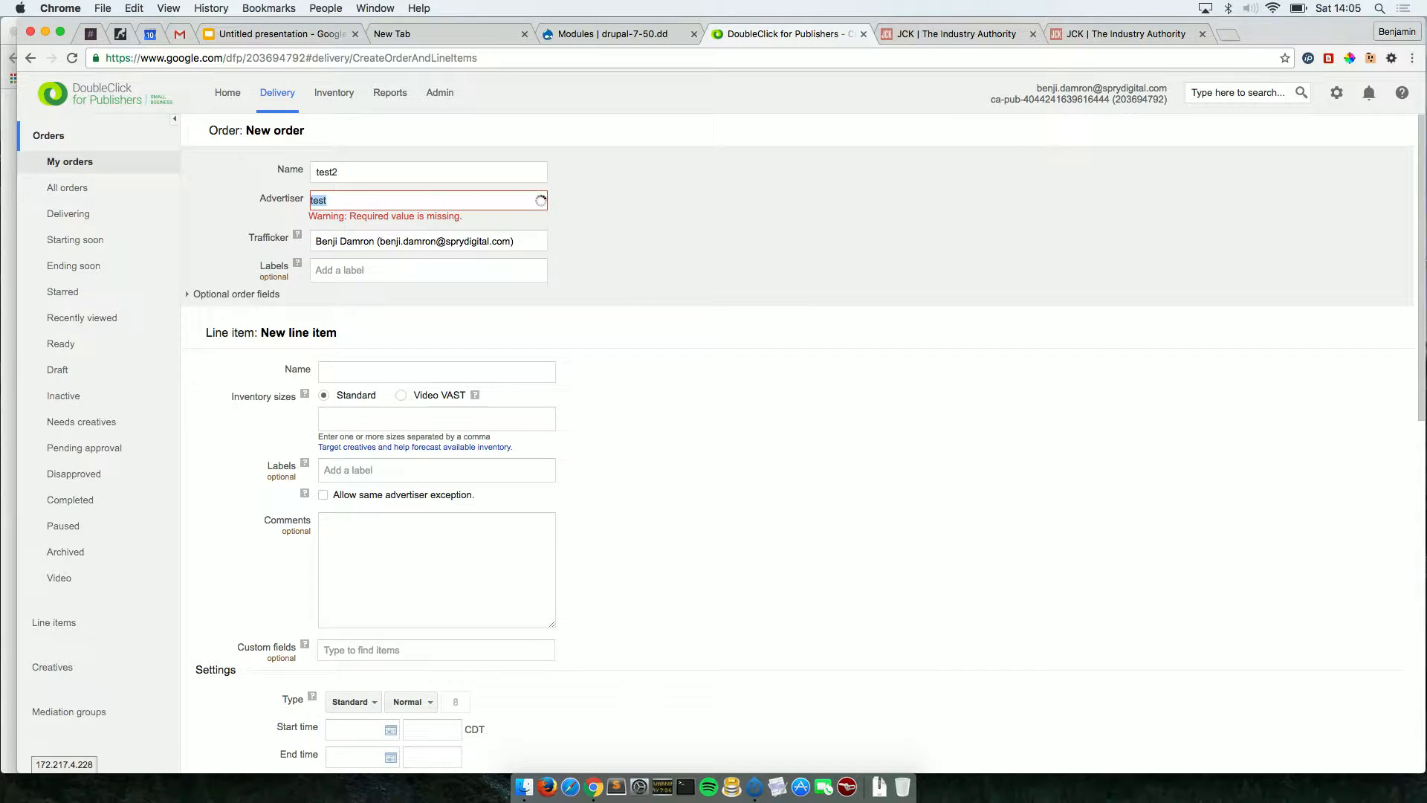
{"action": "left_click", "coordinate": [462, 225]}
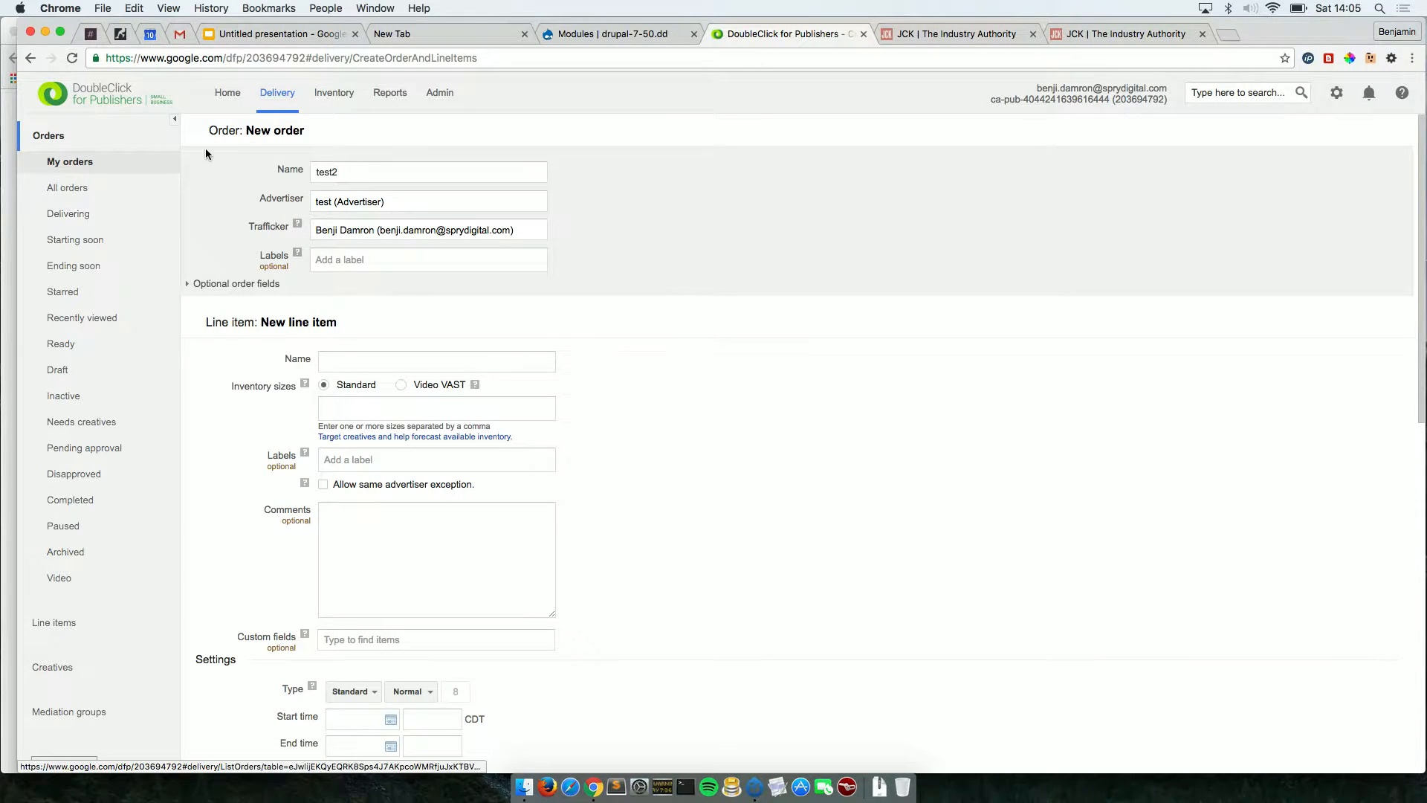
{"action": "left_click", "coordinate": [227, 93]}
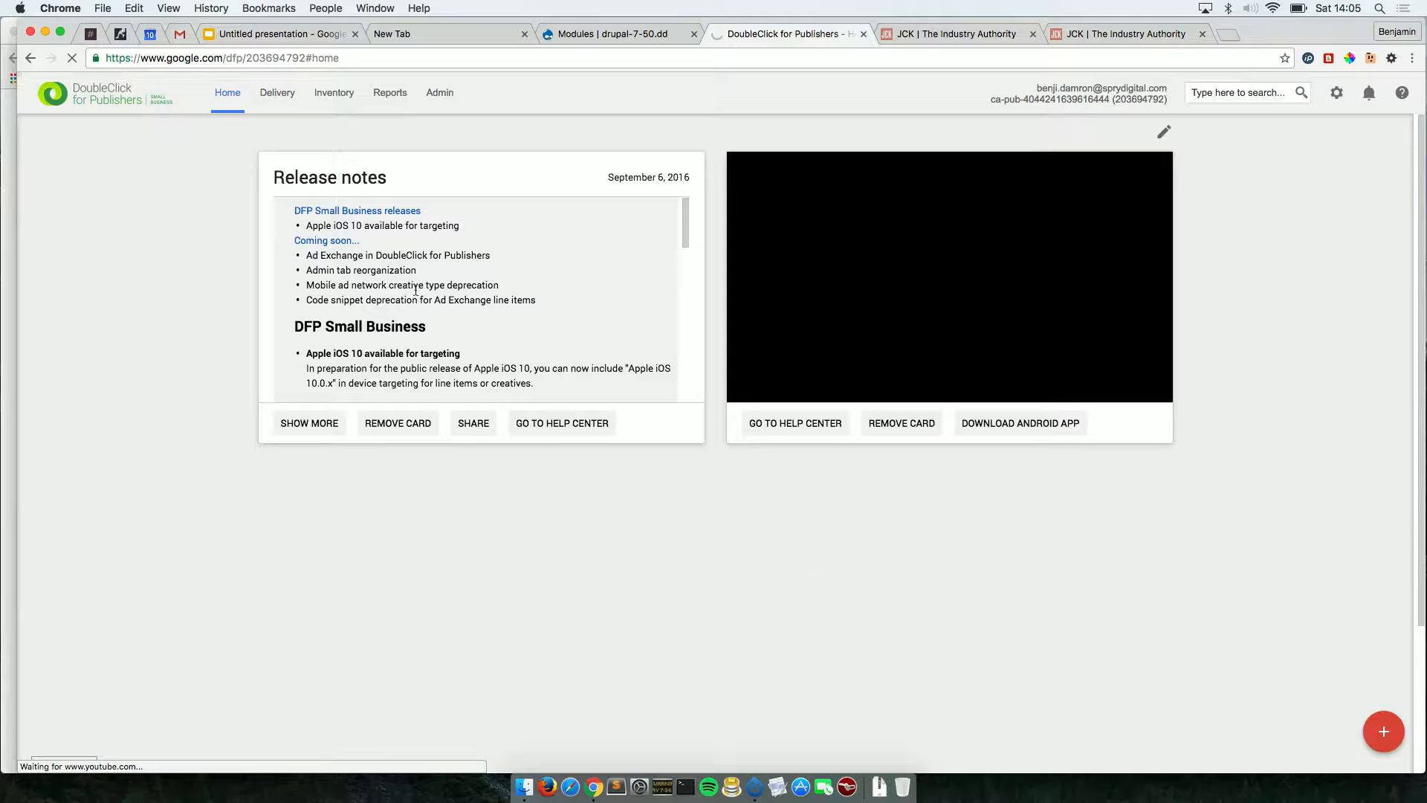
Move through Delivery and Inventory back to Orders and open a blank new order form.
{"action": "left_click", "coordinate": [272, 106]}
{"action": "left_click", "coordinate": [324, 99]}
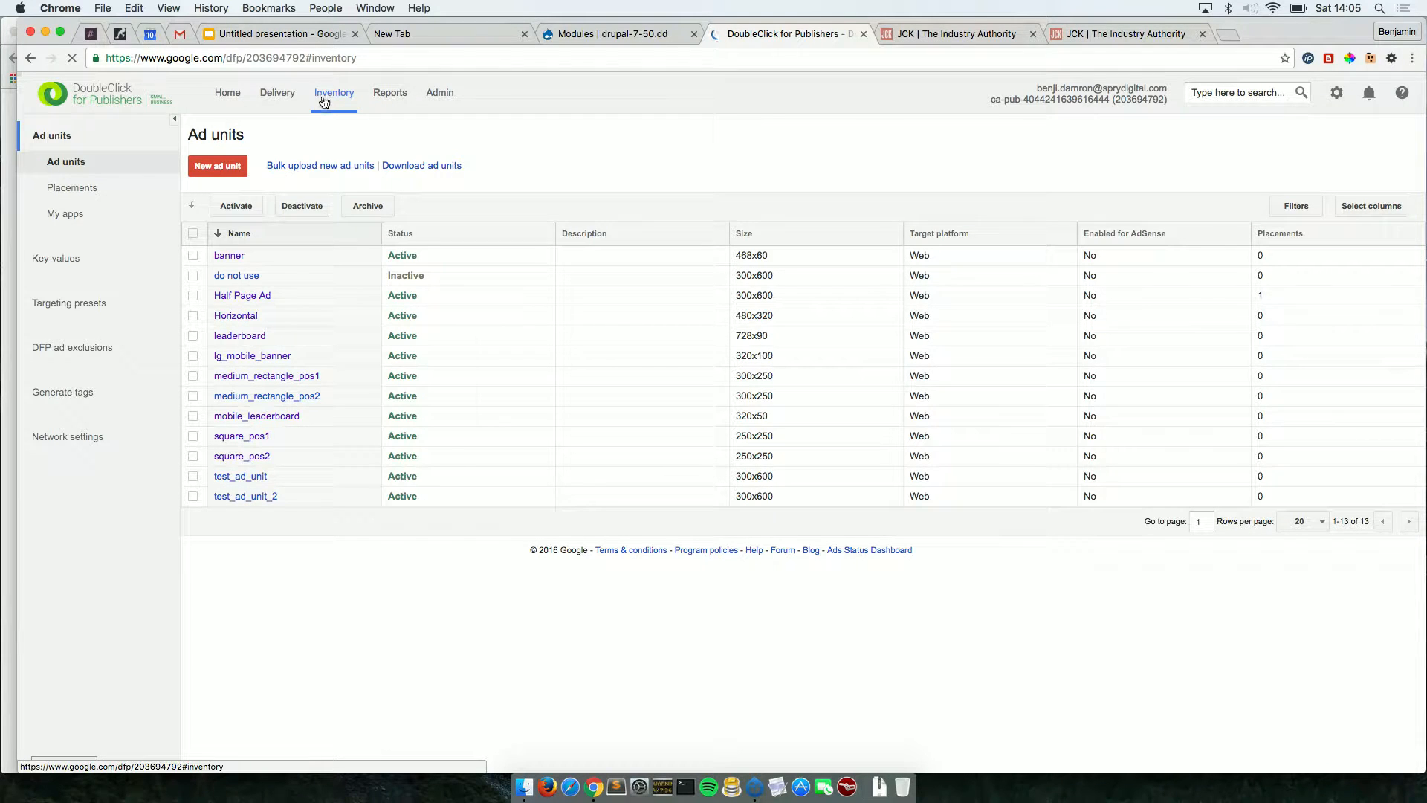
{"action": "left_click", "coordinate": [278, 96]}
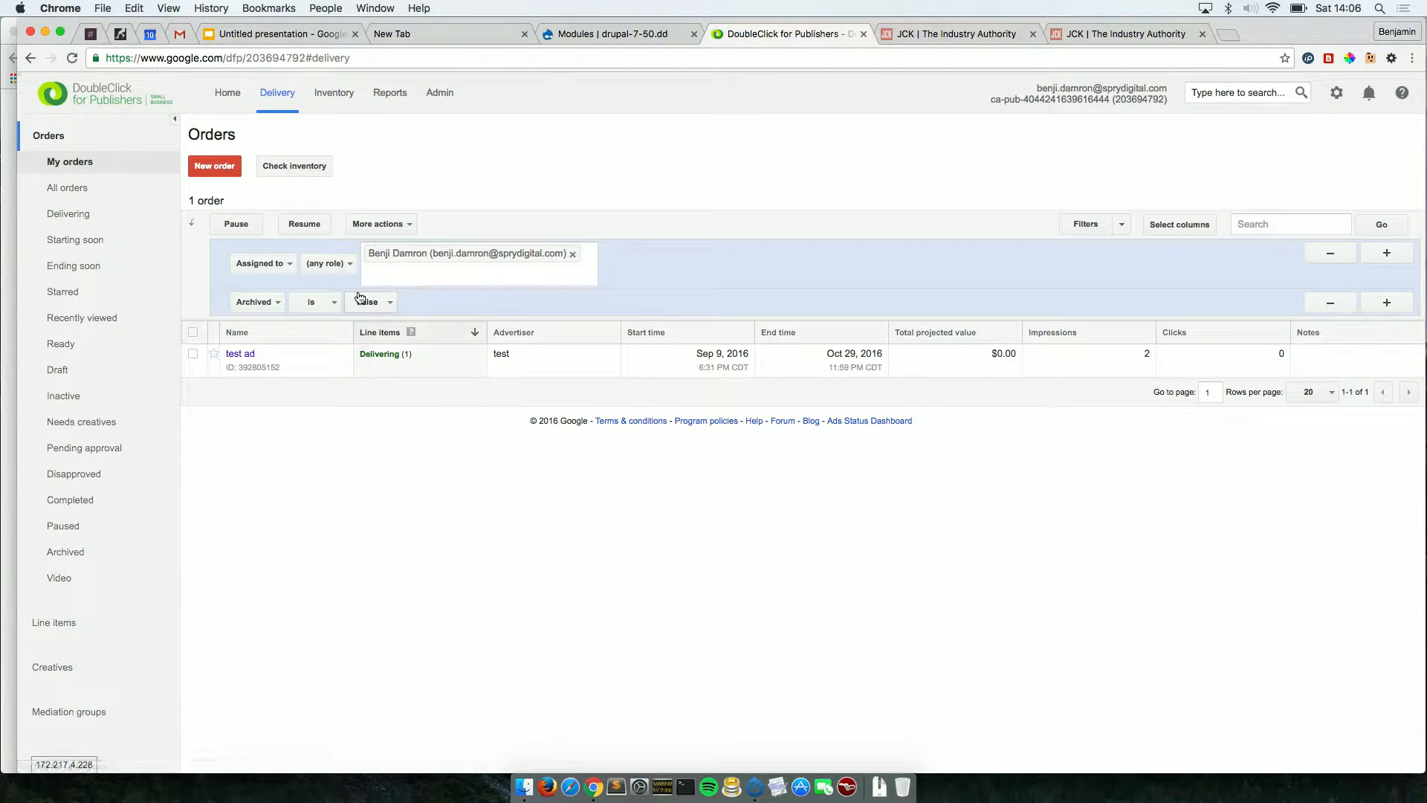
{"action": "left_click", "coordinate": [216, 169]}
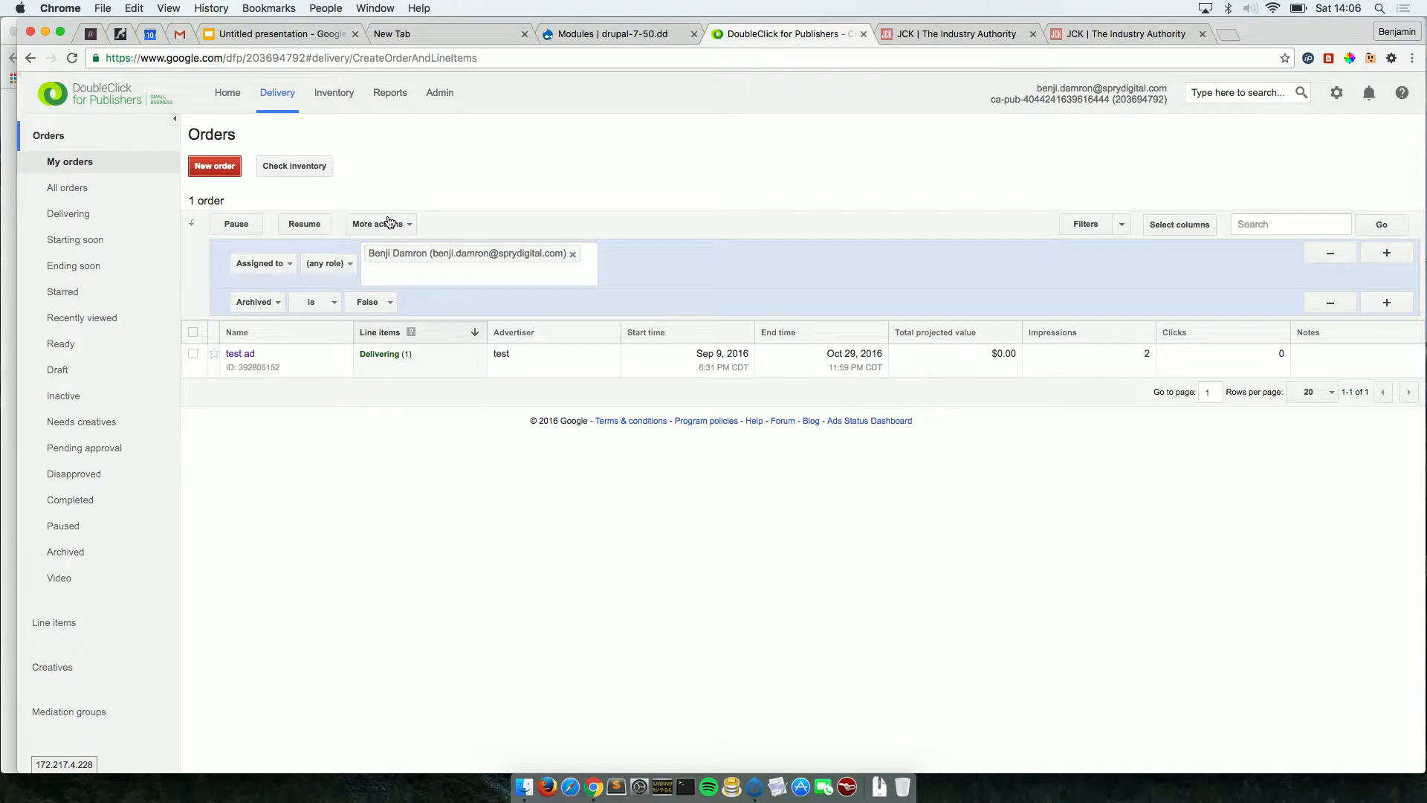
{"action": "left_click", "coordinate": [354, 175]}
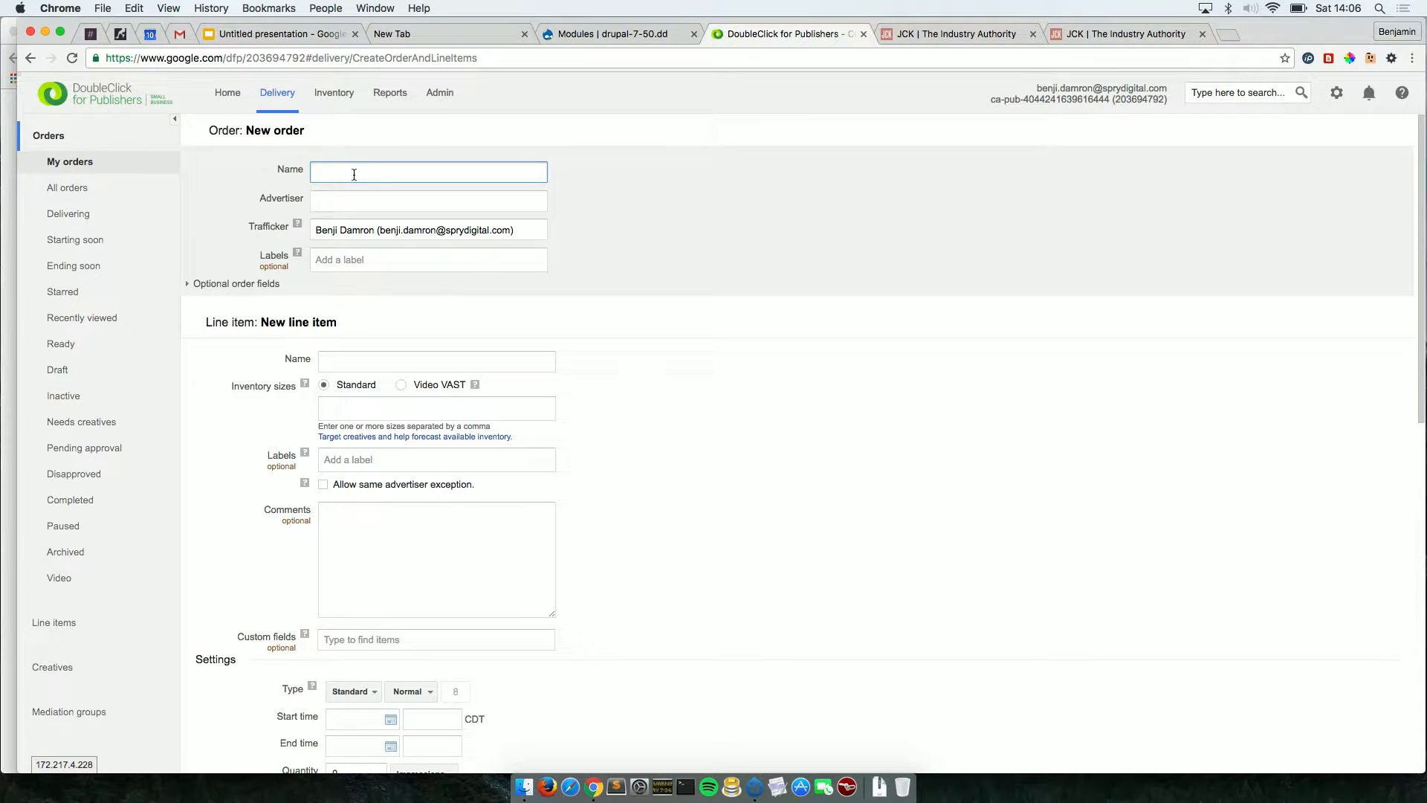
Name the order 'test ad 2' and create and assign the new advertiser company 'test2'.
{"action": "type", "text": "test ad 2"}
{"action": "left_click", "coordinate": [686, 316]}
{"action": "left_click", "coordinate": [394, 199]}
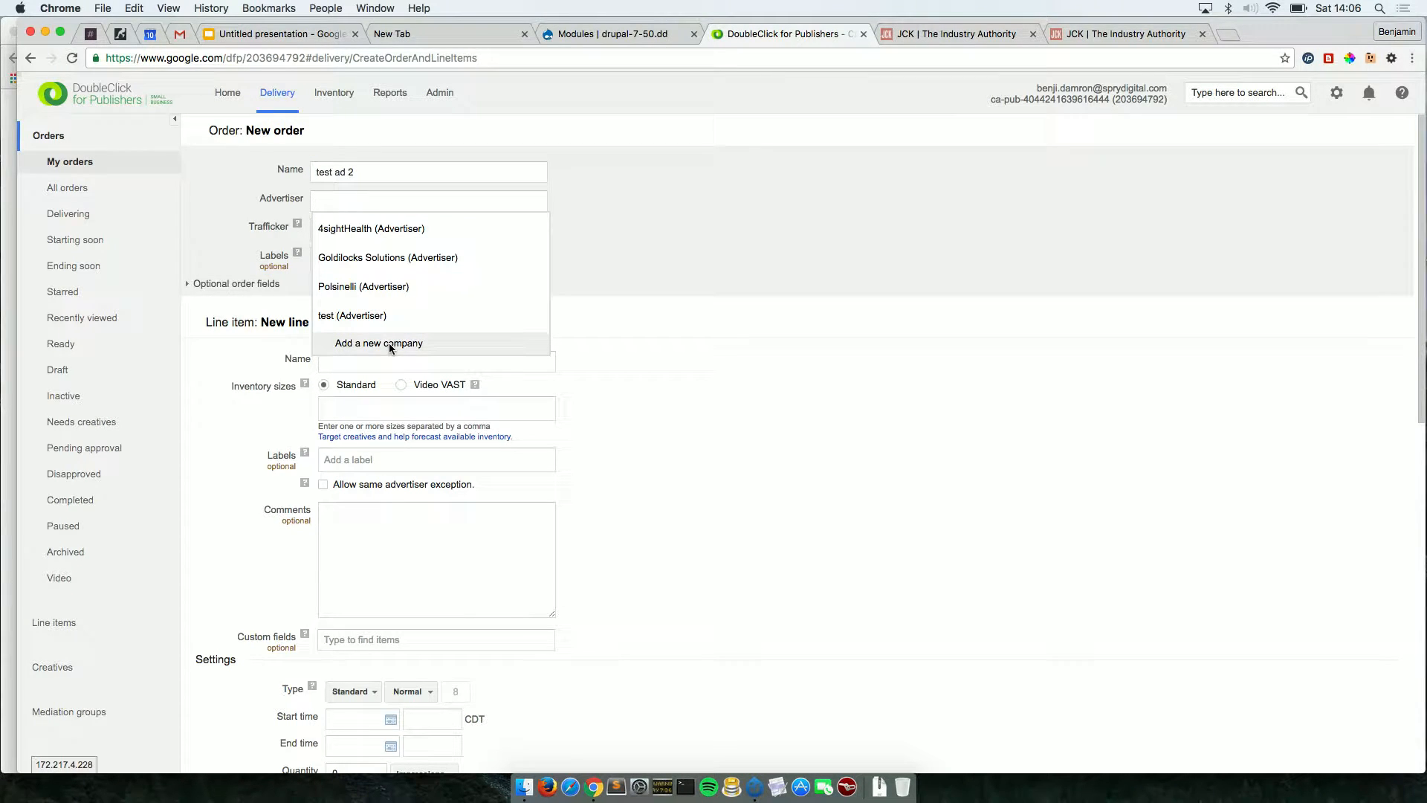
{"action": "left_click", "coordinate": [390, 342]}
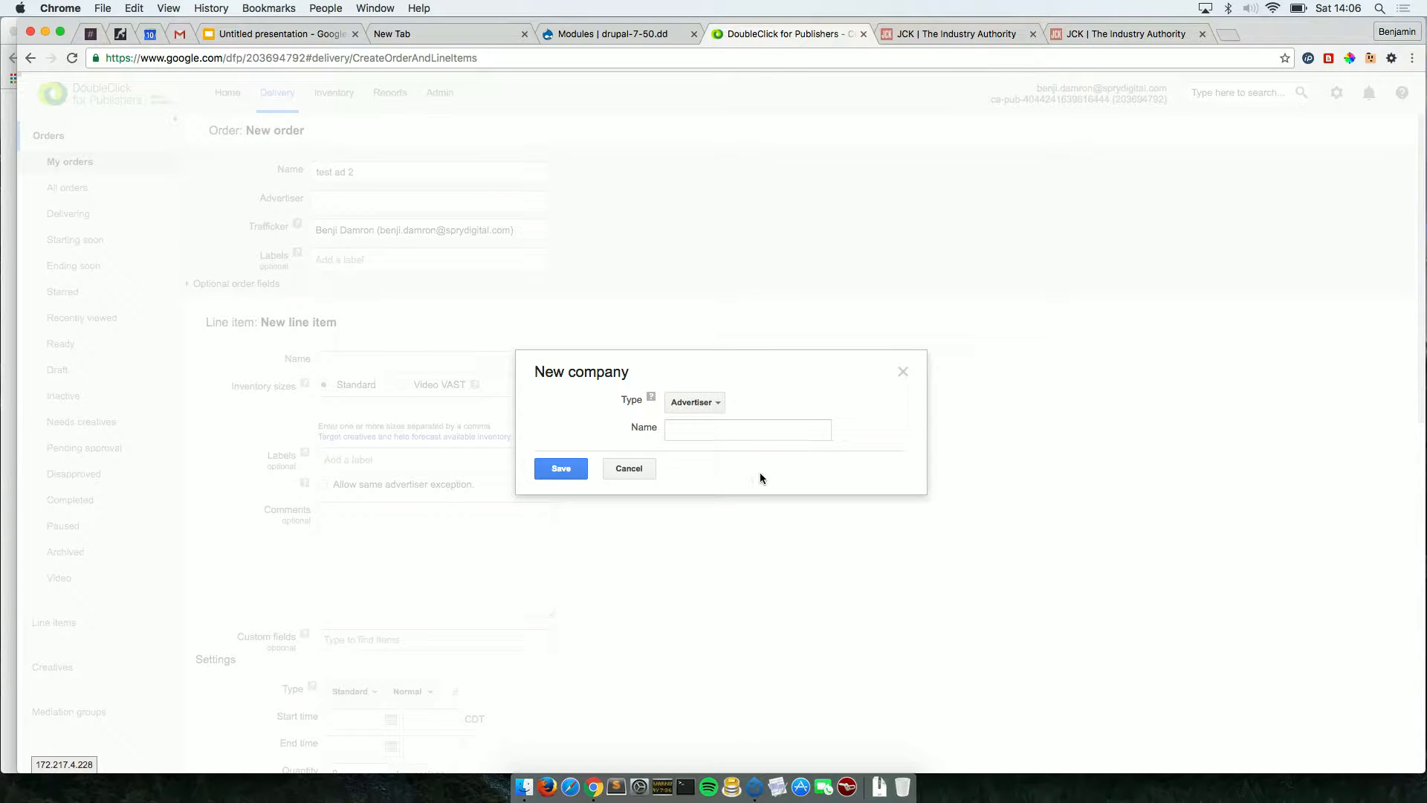
{"action": "left_click", "coordinate": [730, 426]}
{"action": "type", "text": "test2"}
{"action": "left_click", "coordinate": [582, 468]}
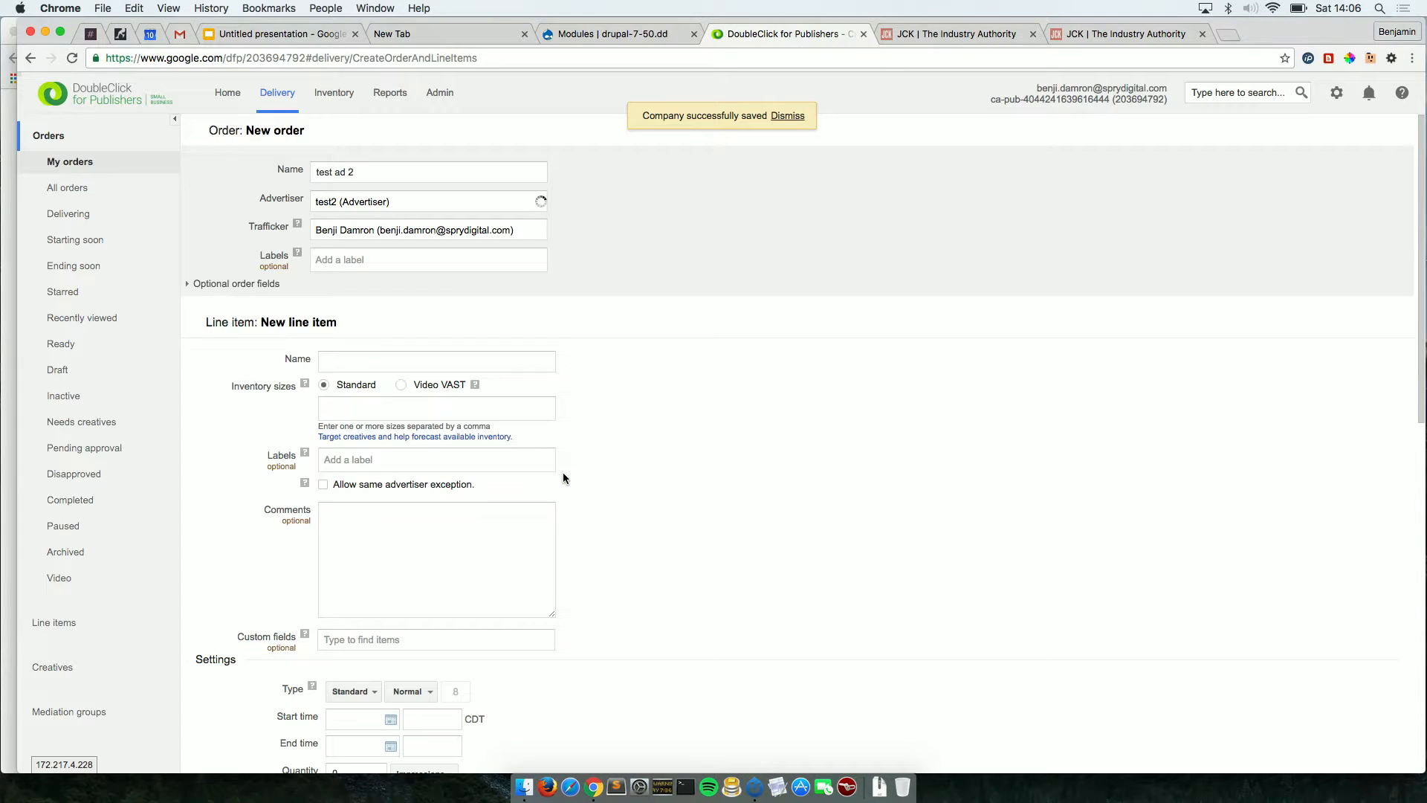
Name the line item 'testw' and give it the 300x600 inventory size.
{"action": "scroll", "coordinate": [709, 505], "scroll_direction": "down", "scroll_amount": 1}
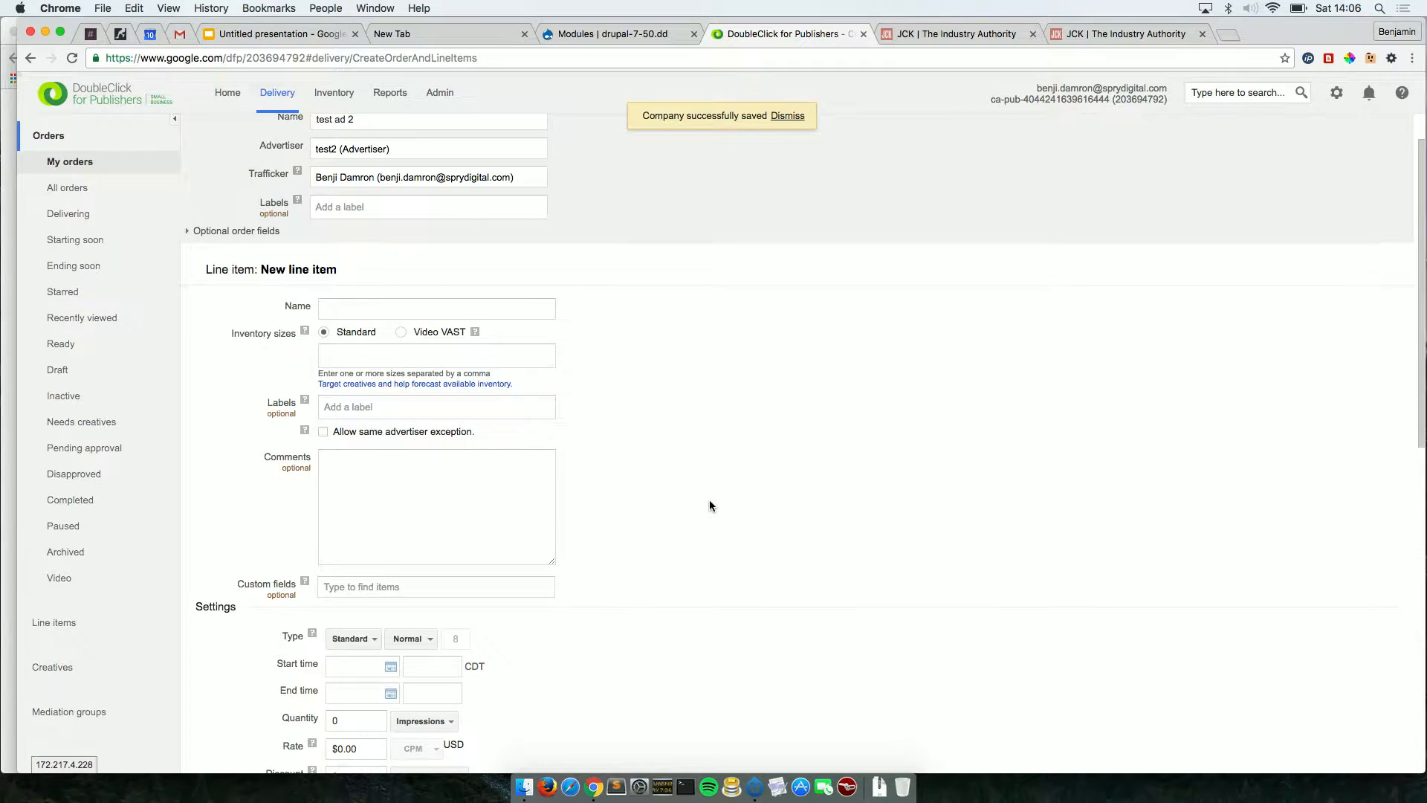
{"action": "scroll", "coordinate": [709, 506], "scroll_direction": "up", "scroll_amount": 1}
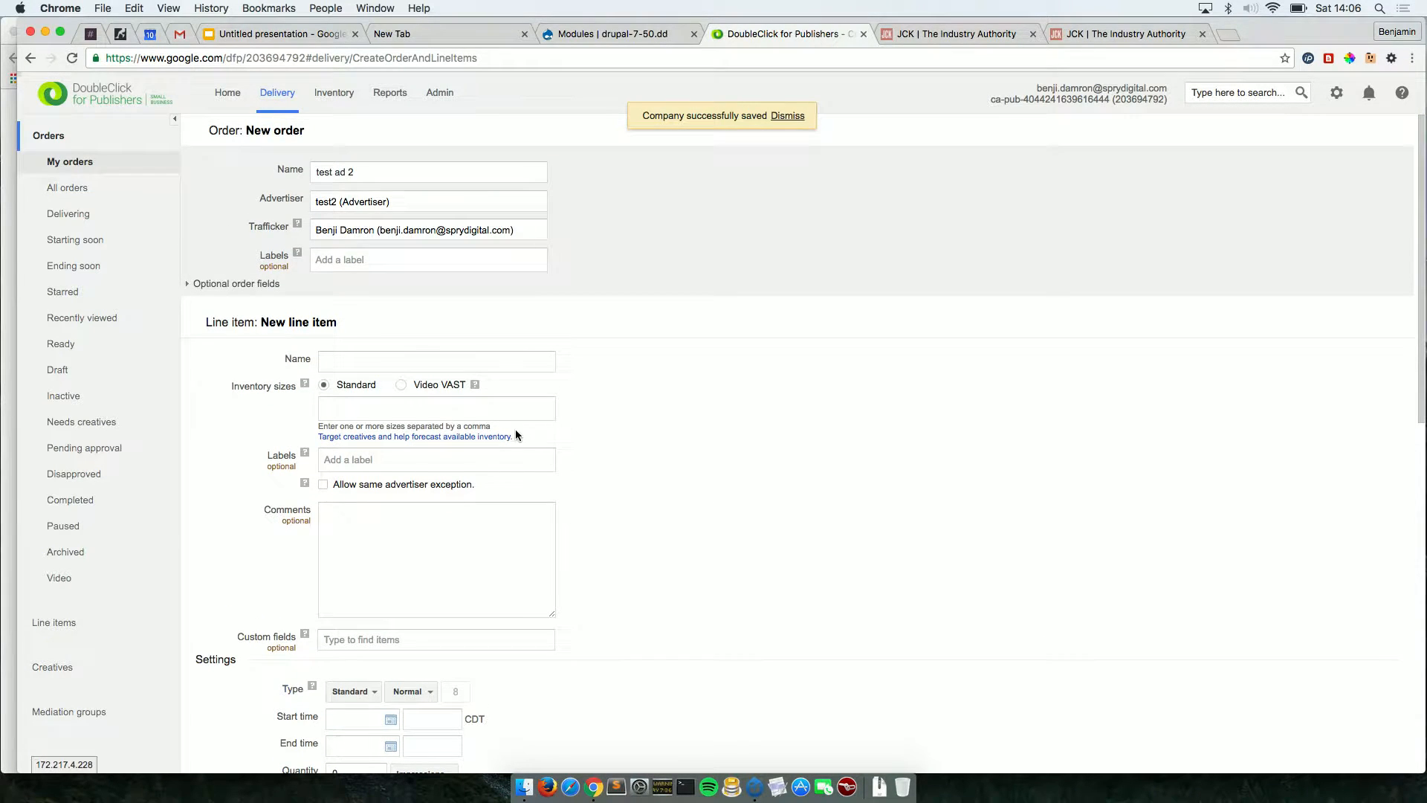
{"action": "scroll", "coordinate": [516, 430], "scroll_direction": "down", "scroll_amount": 3}
{"action": "left_click", "coordinate": [360, 278]}
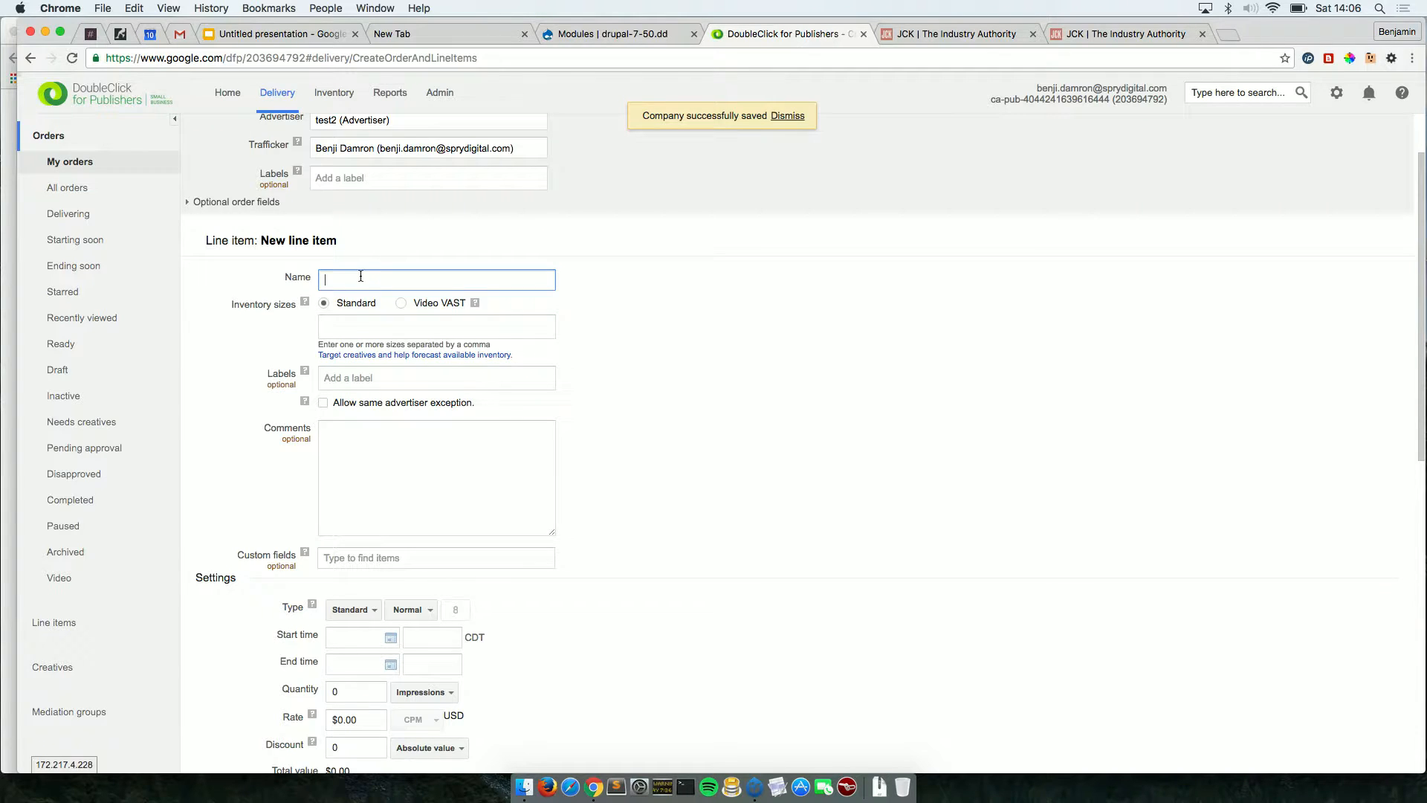
{"action": "type", "text": "testw"}
{"action": "left_click", "coordinate": [359, 319]}
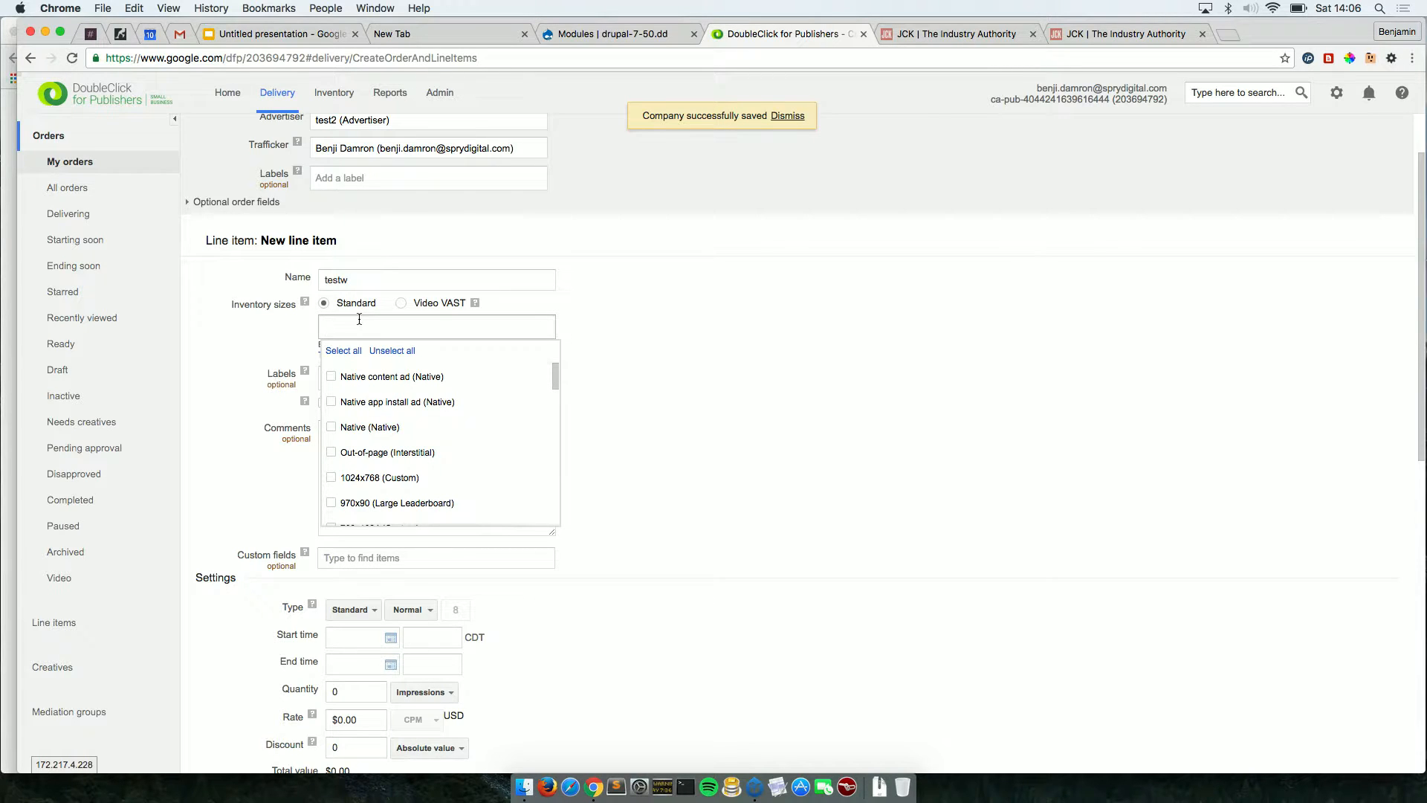
{"action": "type", "text": "300"}
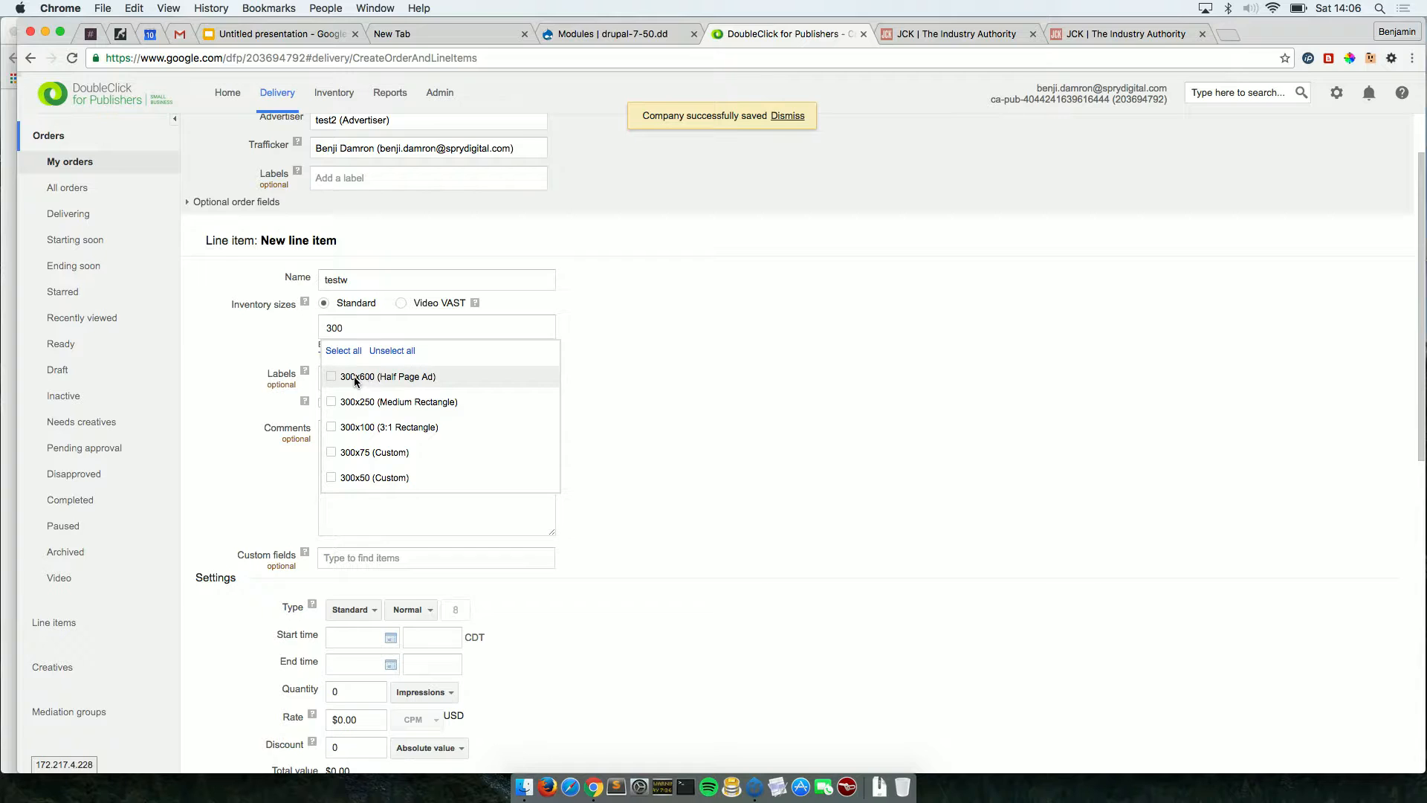
{"action": "left_click", "coordinate": [674, 479]}
Schedule the line item to start immediately and end on 9/20/16.
{"action": "scroll", "coordinate": [675, 479], "scroll_direction": "down", "scroll_amount": 3}
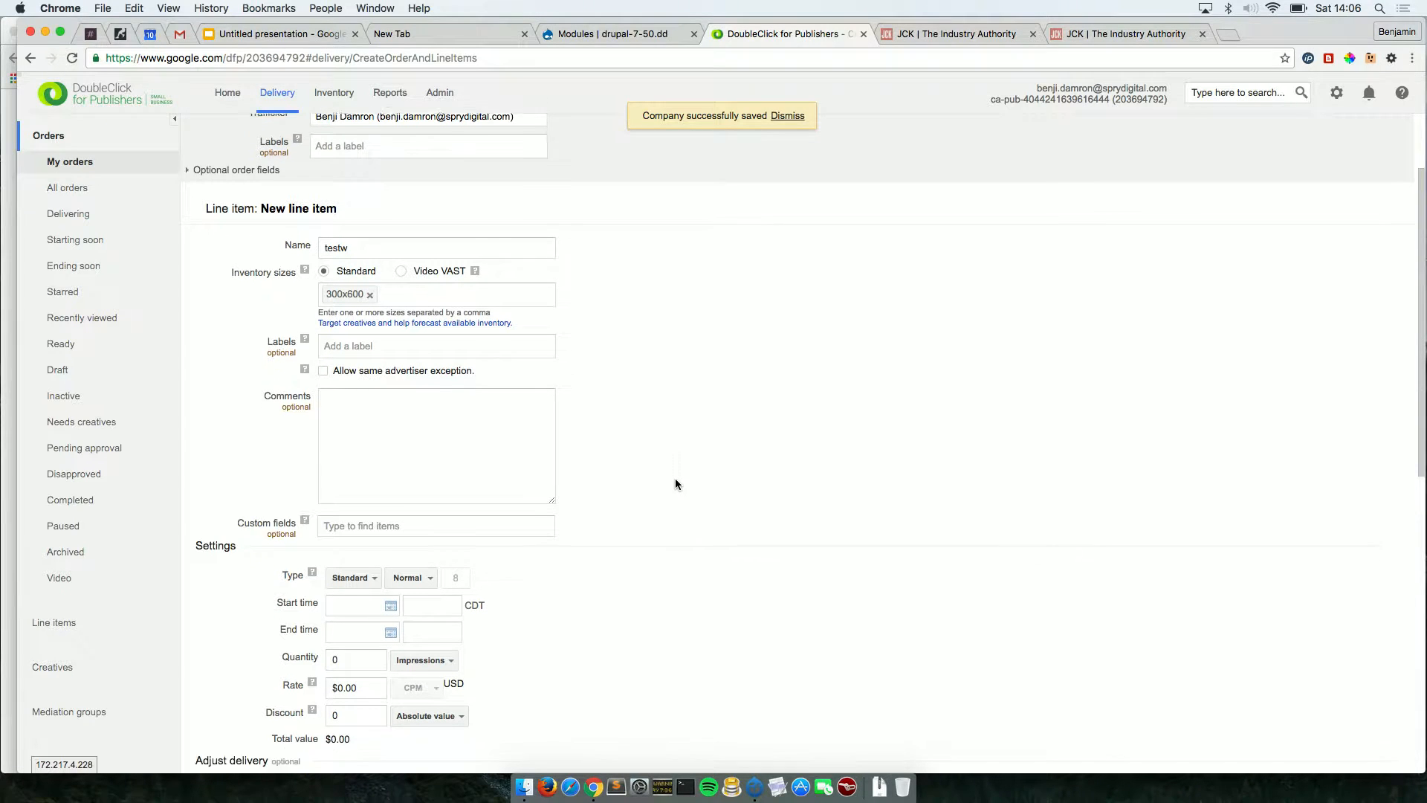
{"action": "scroll", "coordinate": [674, 484], "scroll_direction": "down", "scroll_amount": 3}
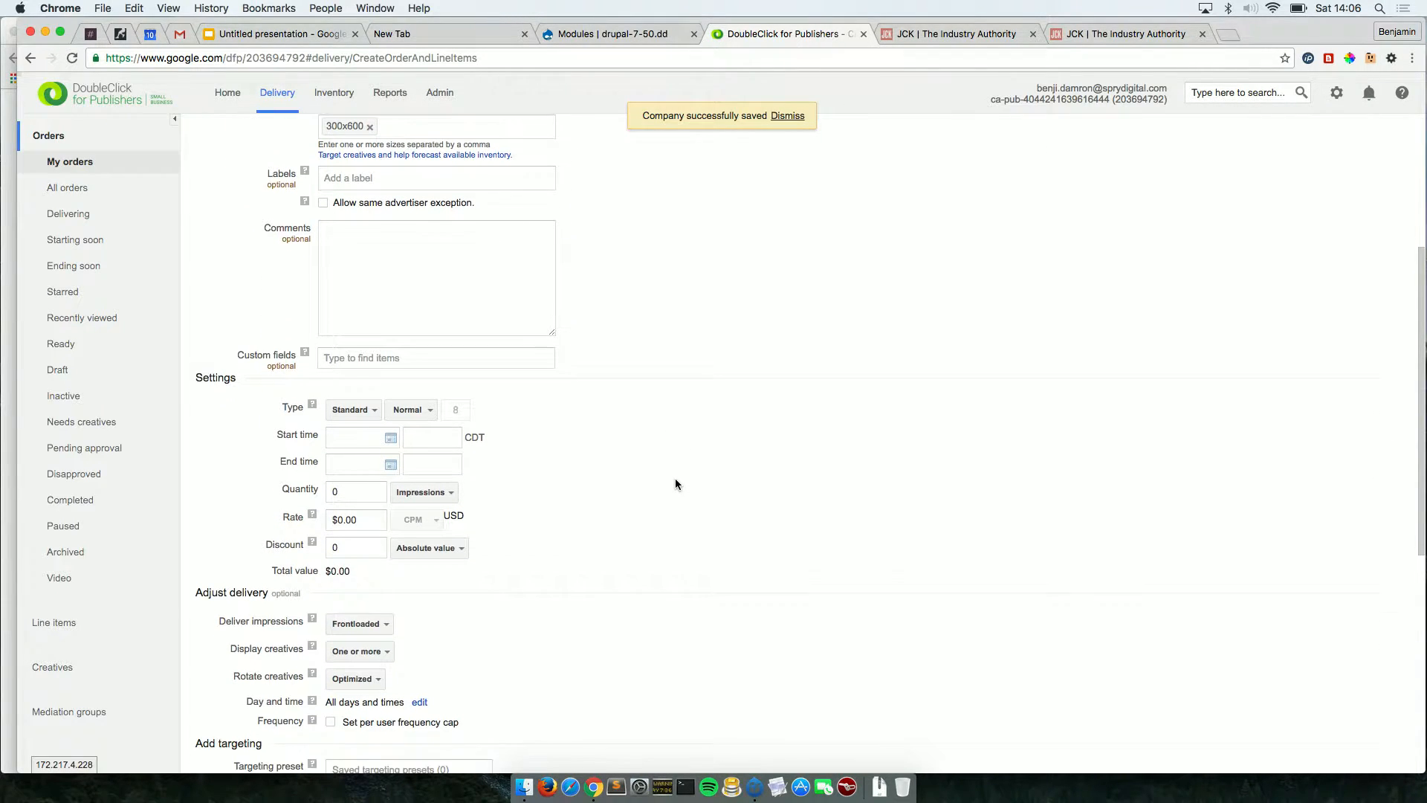
{"action": "left_click", "coordinate": [391, 437]}
{"action": "left_click", "coordinate": [383, 463]}
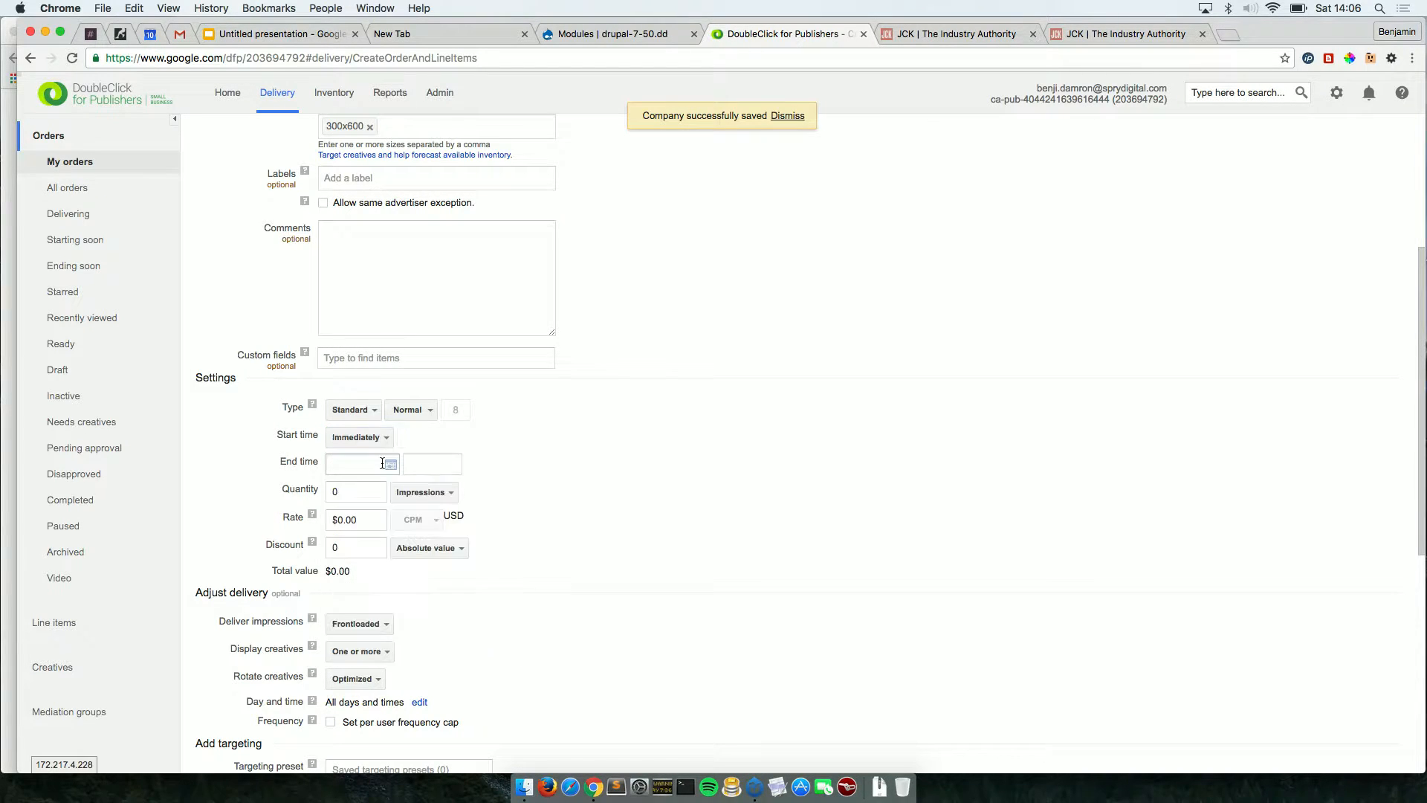
{"action": "left_click", "coordinate": [383, 463]}
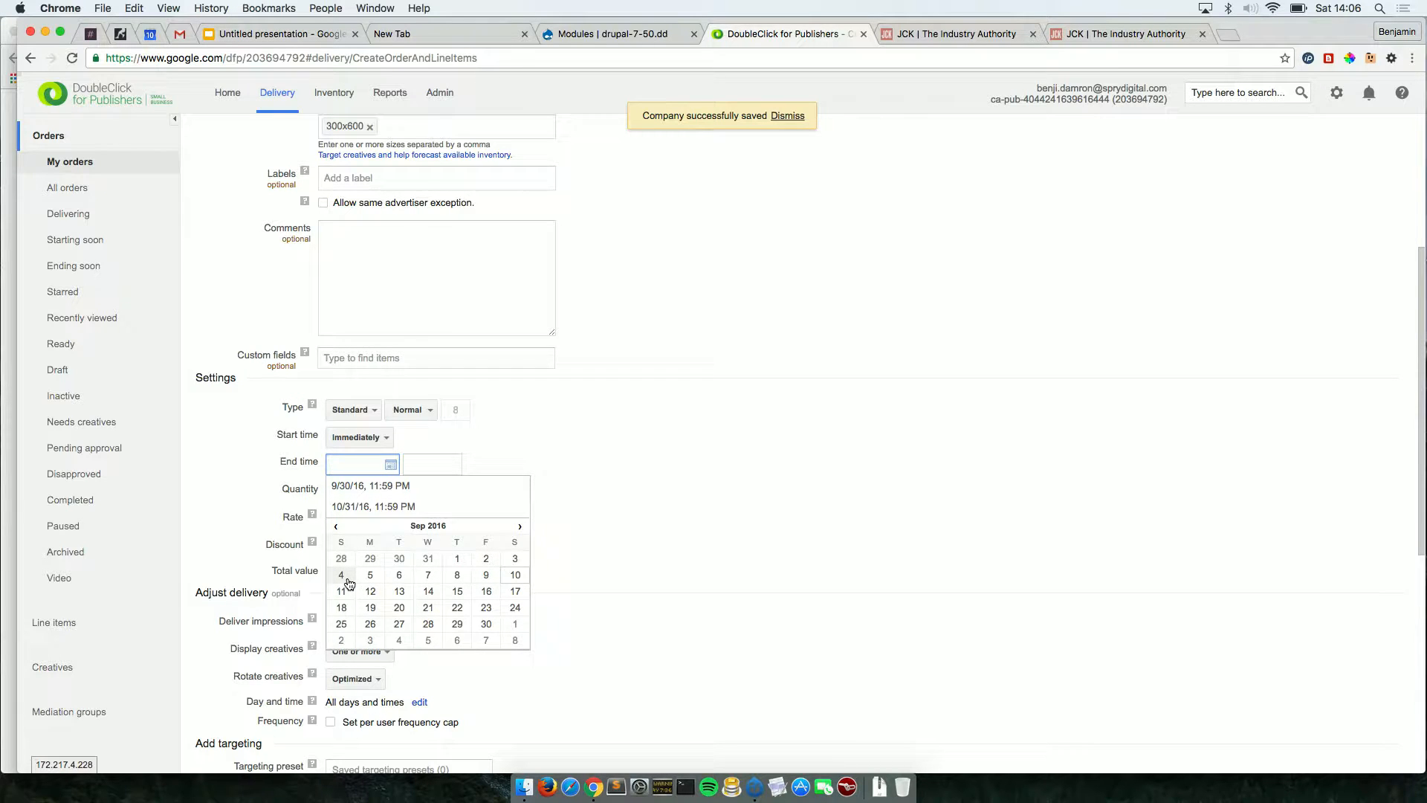
{"action": "left_click", "coordinate": [400, 609]}
Set the line item's impression quantity to 10,000.
{"action": "scroll", "coordinate": [429, 597], "scroll_direction": "down", "scroll_amount": 2}
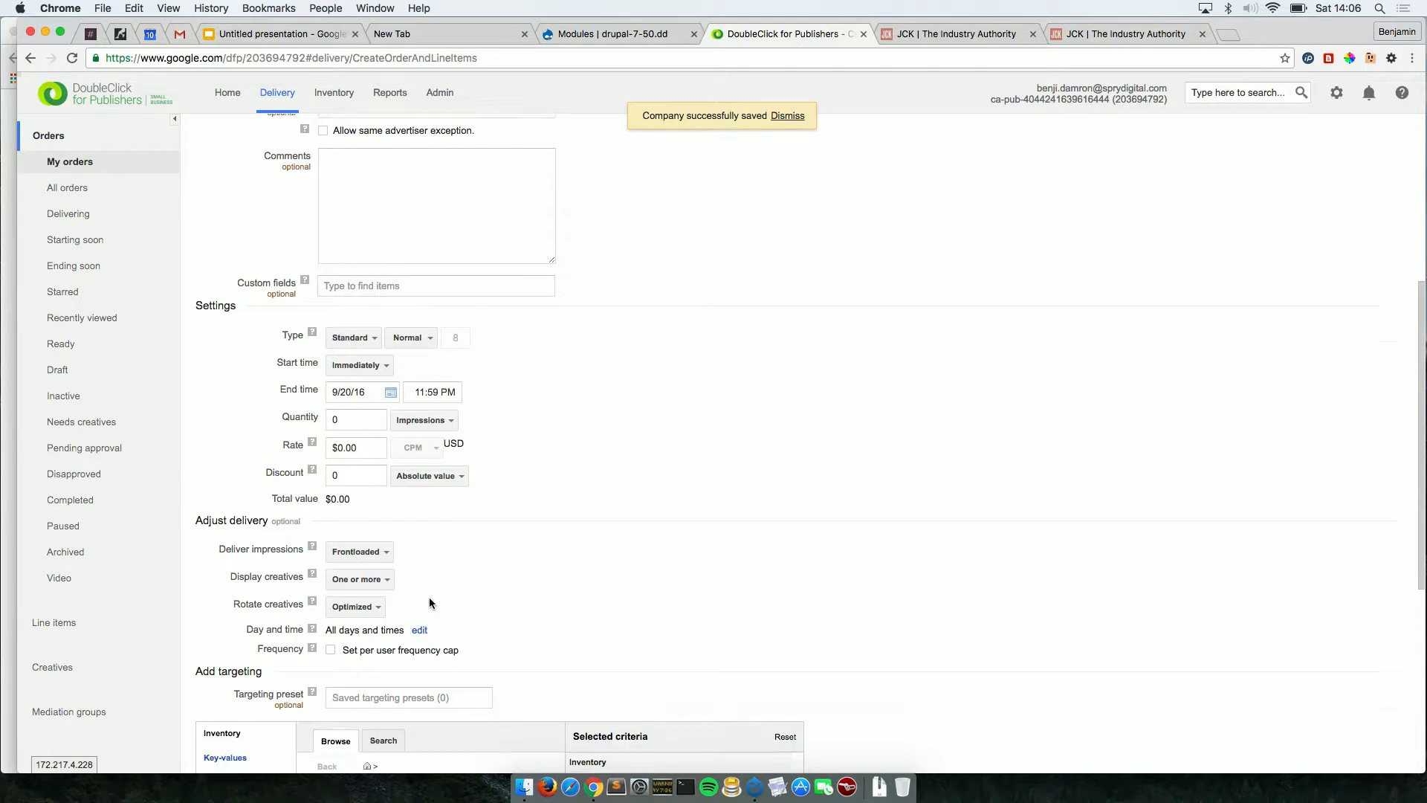
{"action": "left_click", "coordinate": [364, 416]}
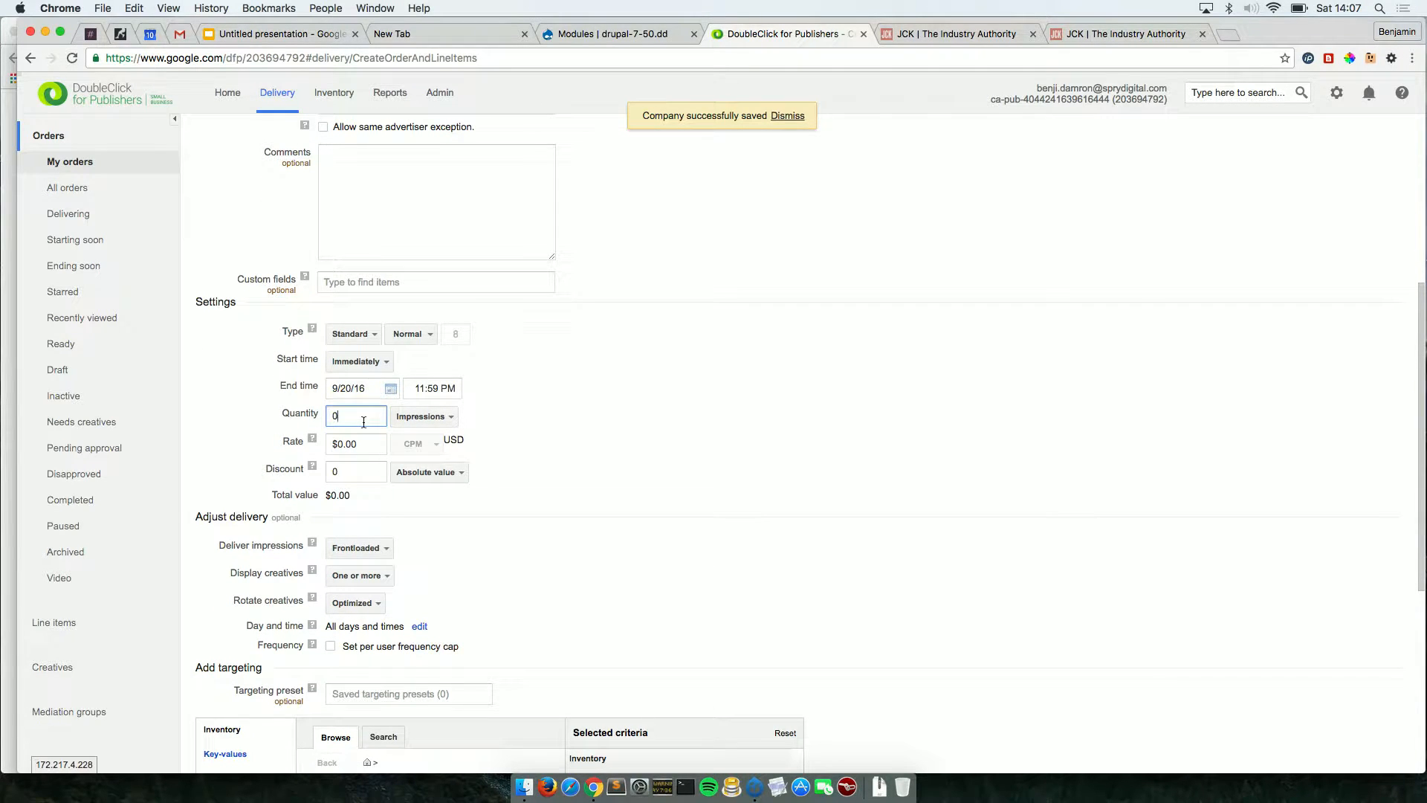
{"action": "key", "text": "BackSpace"}
{"action": "type", "text": "10,000"}
Replace Run of network with ad unit test_ad_unit_2 in the line item's inventory targeting.
{"action": "scroll", "coordinate": [713, 511], "scroll_direction": "down", "scroll_amount": 2}
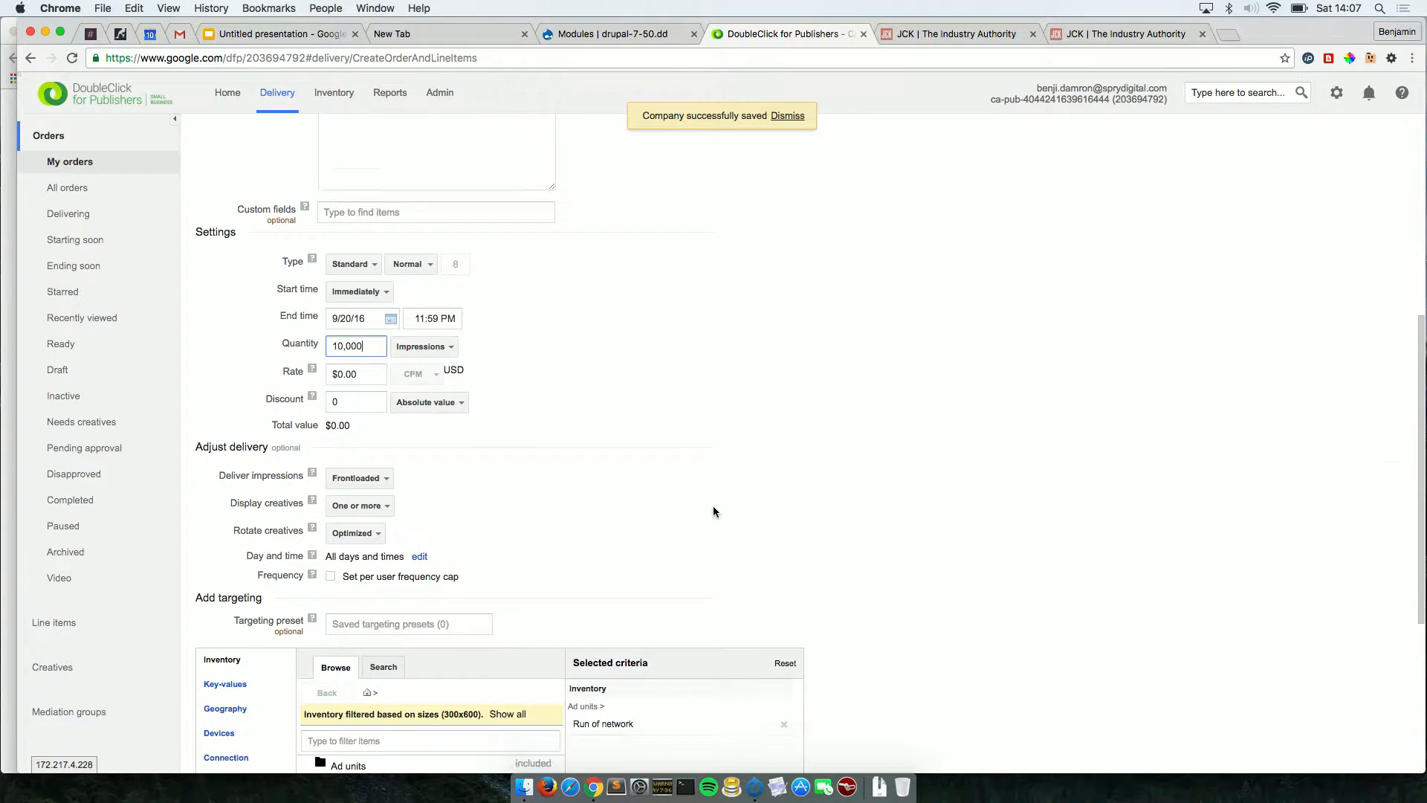
{"action": "scroll", "coordinate": [713, 511], "scroll_direction": "down", "scroll_amount": 8}
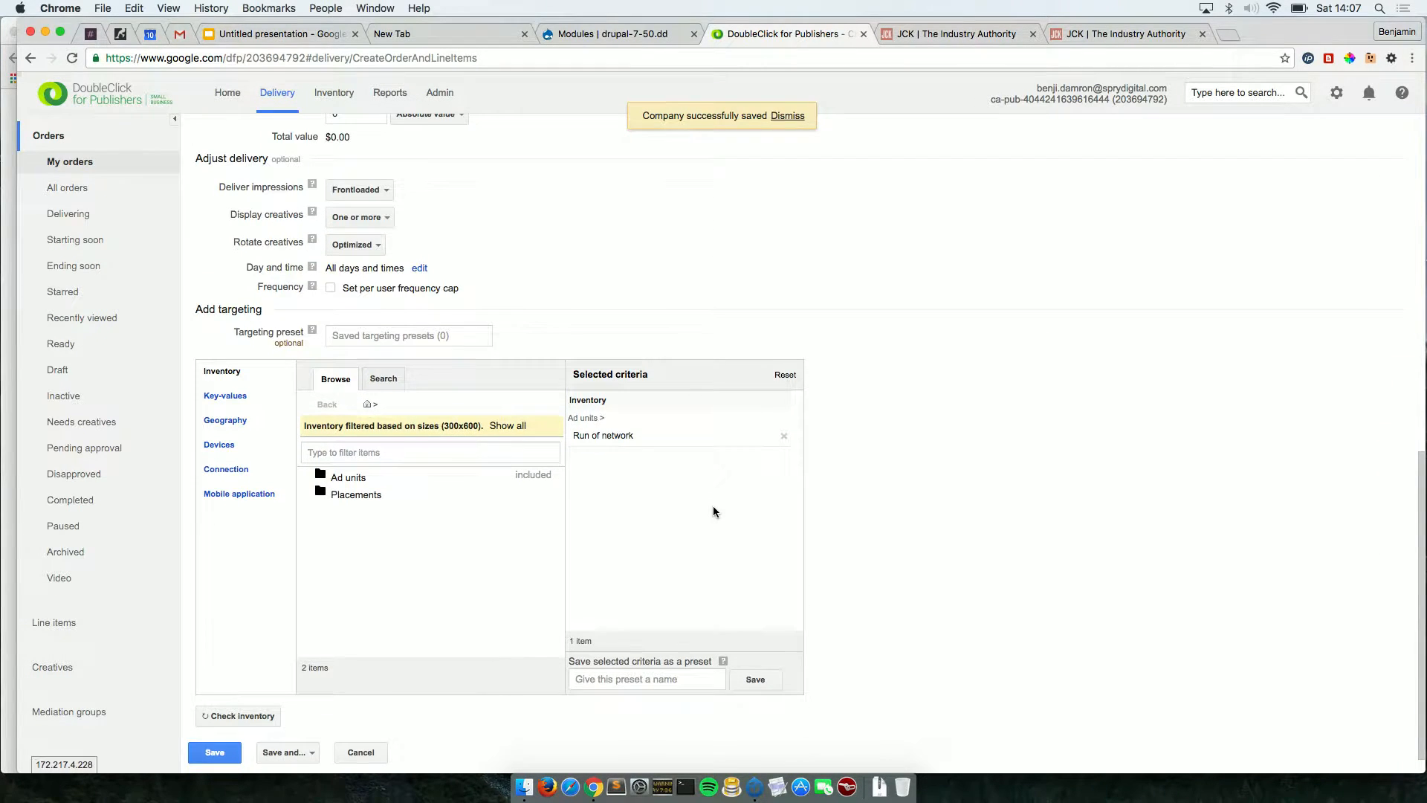
{"action": "scroll", "coordinate": [714, 511], "scroll_direction": "down", "scroll_amount": 1}
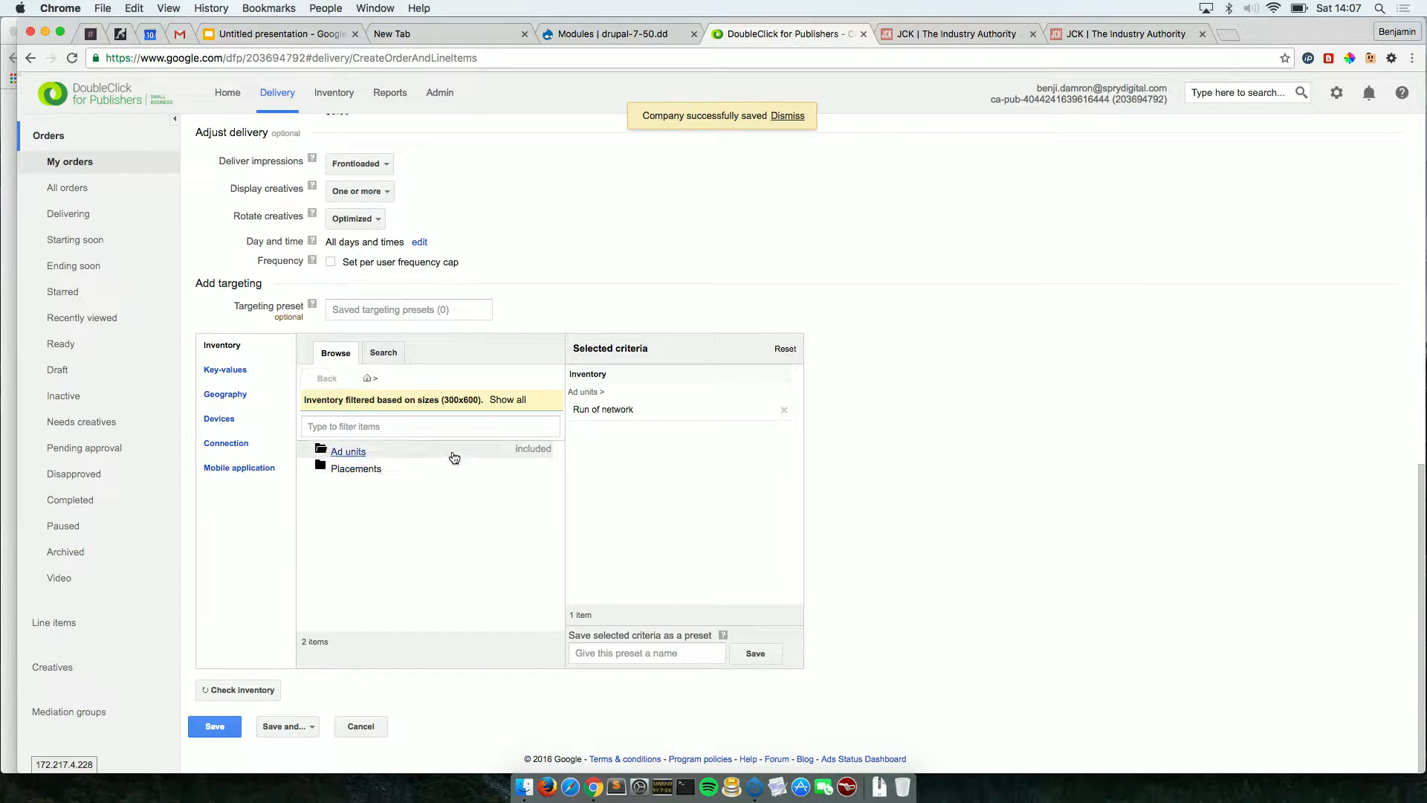
{"action": "left_click", "coordinate": [357, 452]}
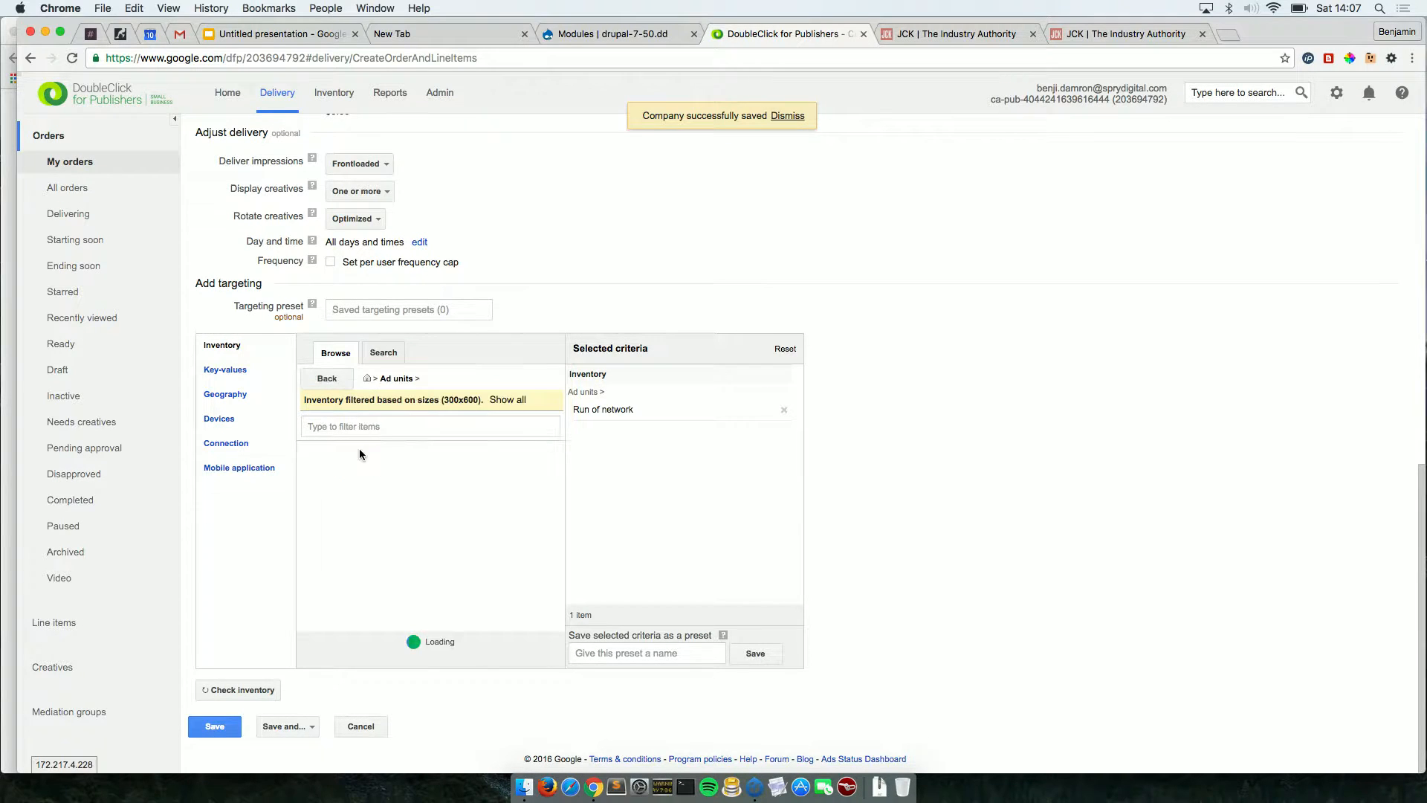
{"action": "mouse_move", "coordinate": [365, 466]}
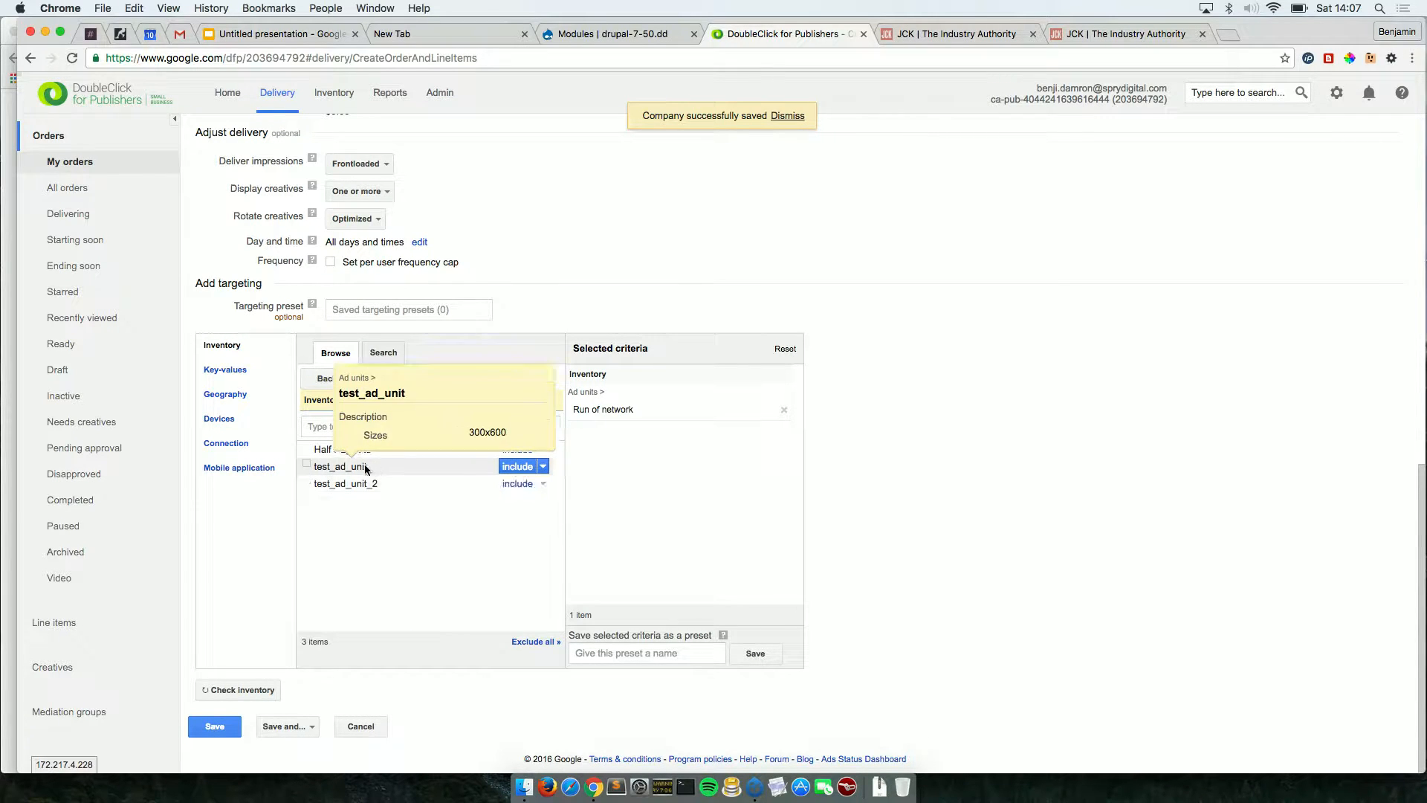
{"action": "left_click", "coordinate": [509, 483]}
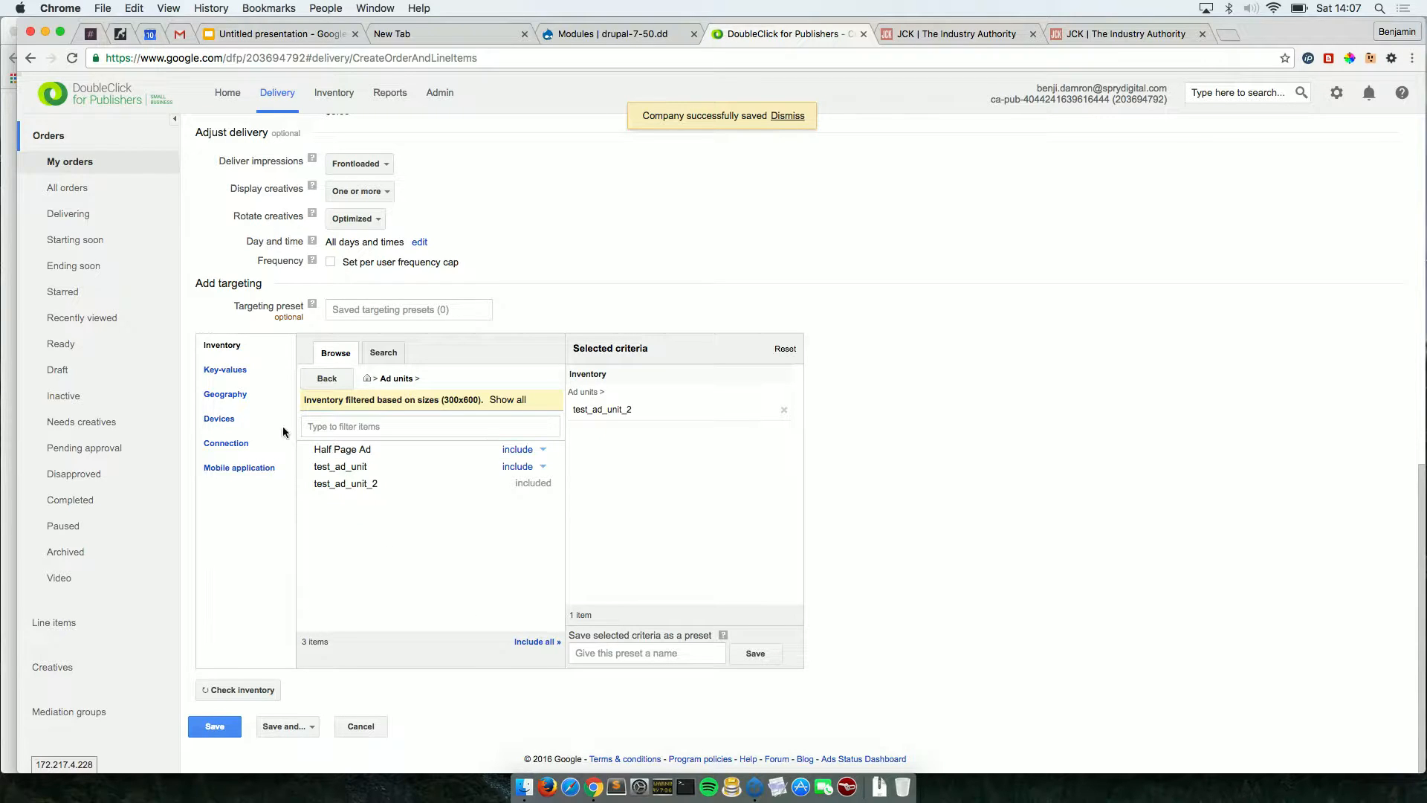
{"action": "left_click", "coordinate": [229, 378]}
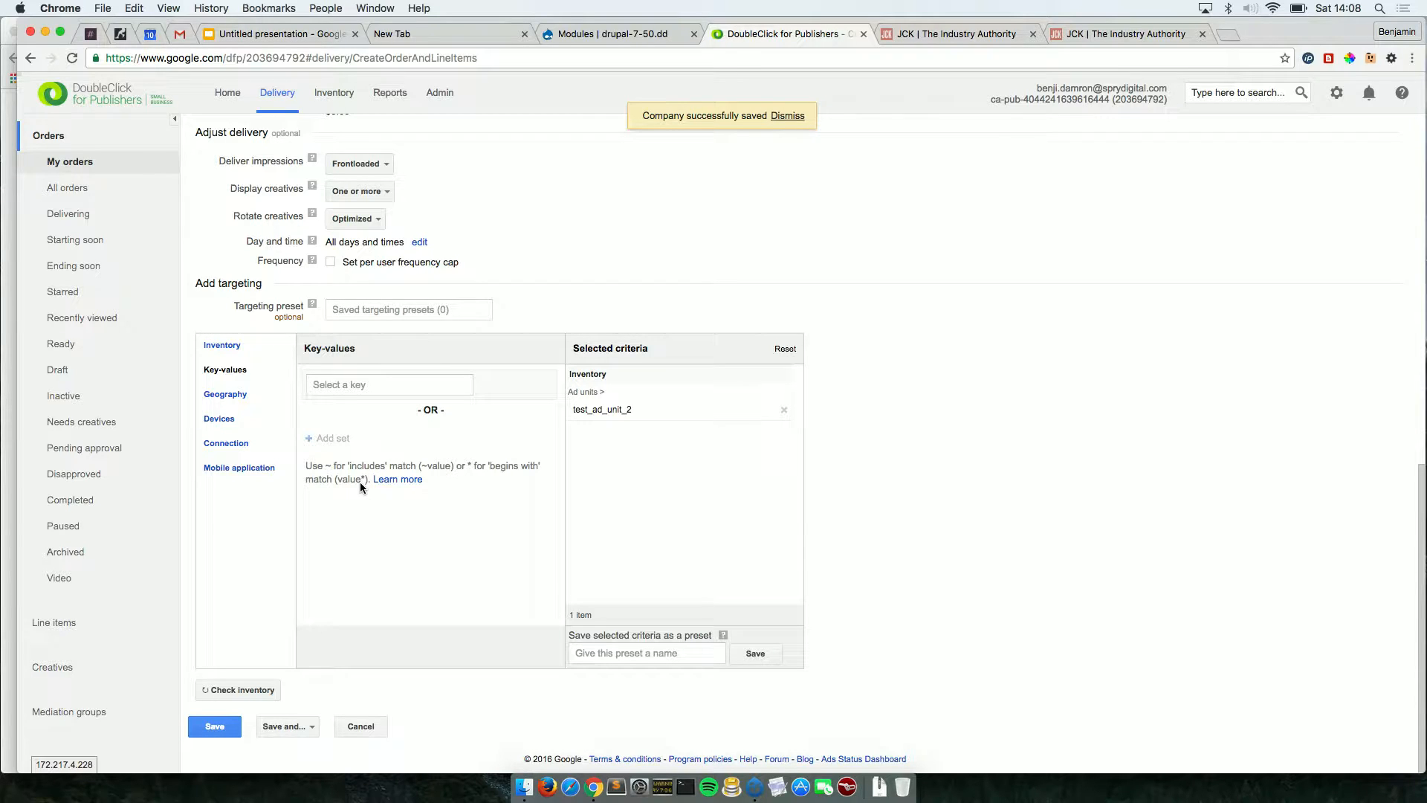
Add key-value targeting POS is 1, 2 or 3 and save line item testw.
{"action": "left_click", "coordinate": [354, 394]}
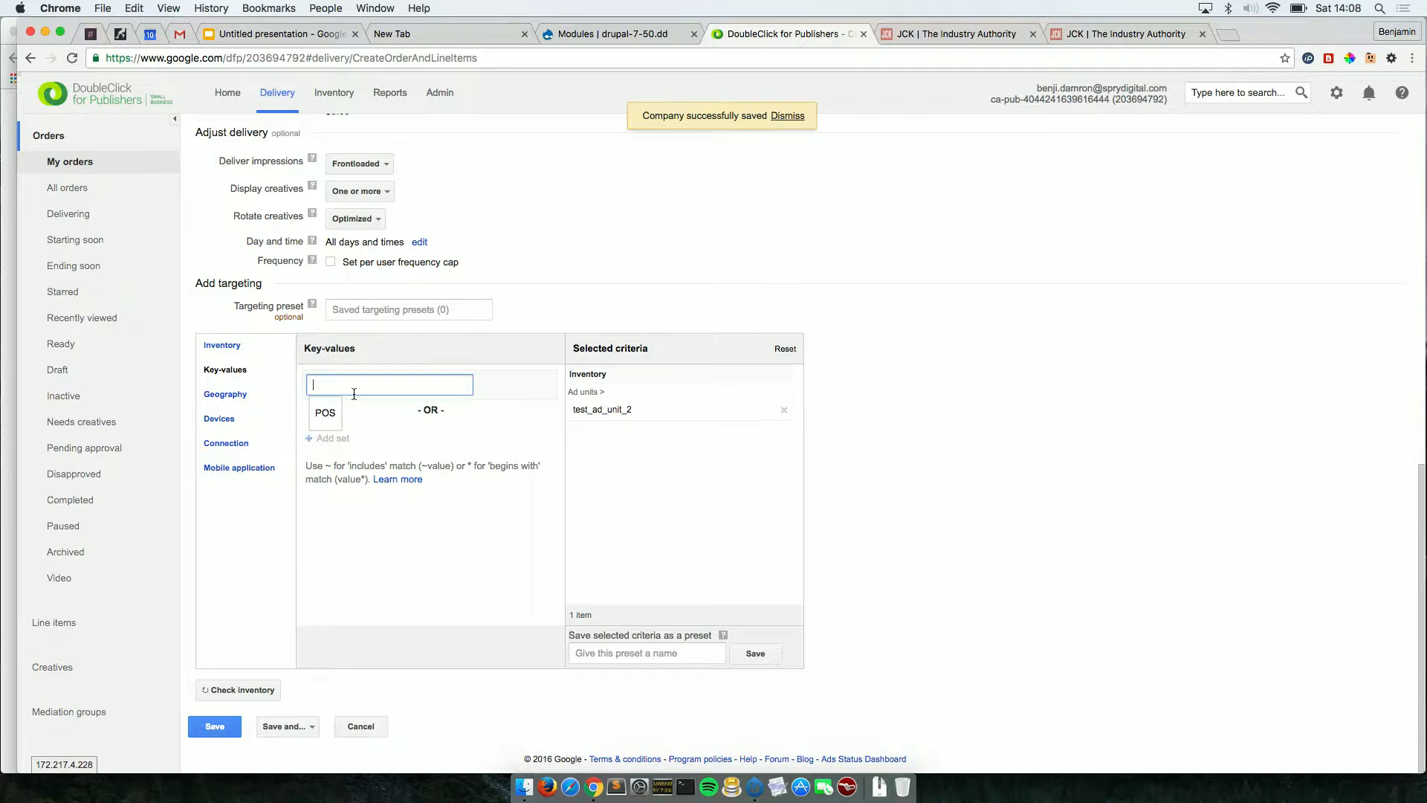
{"action": "left_click", "coordinate": [355, 420]}
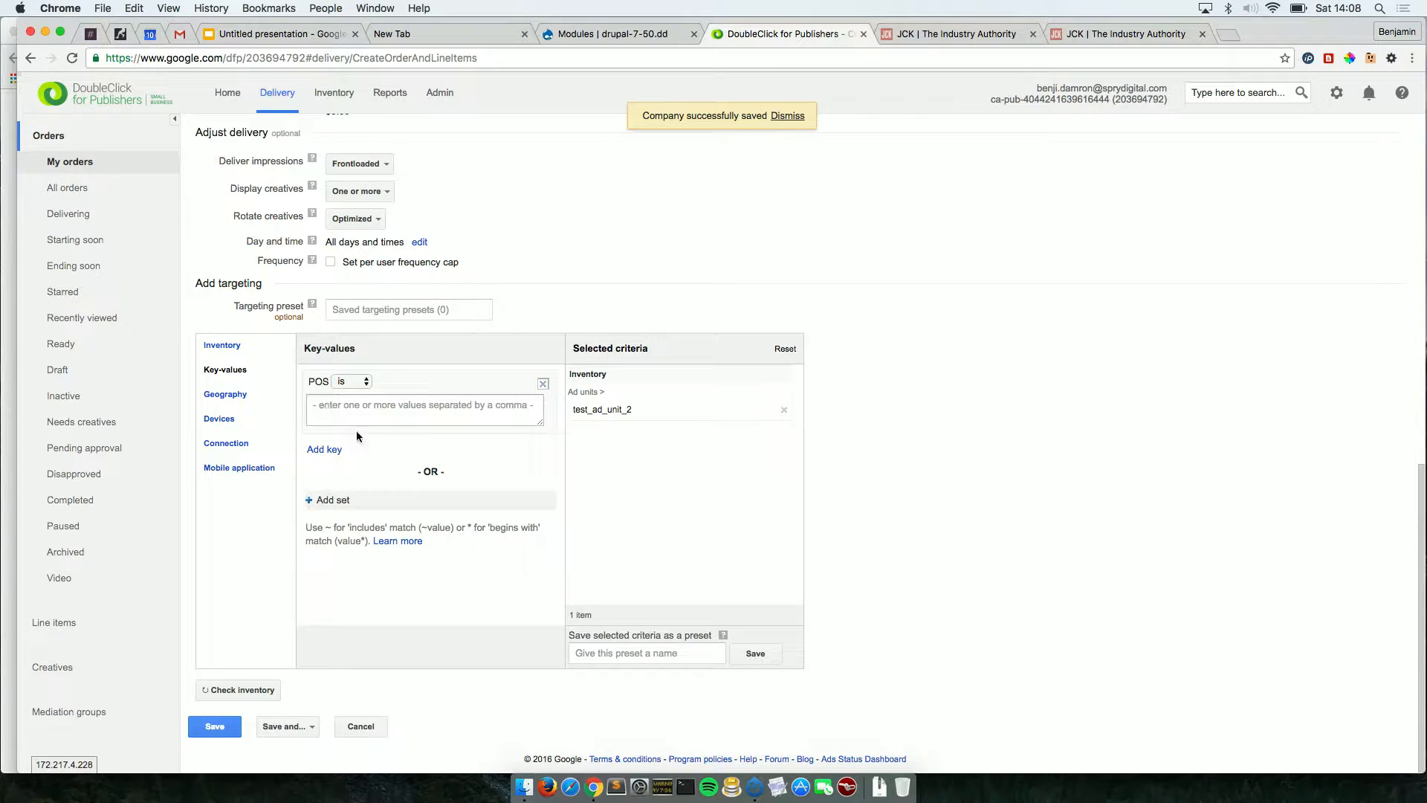
{"action": "left_click", "coordinate": [400, 417]}
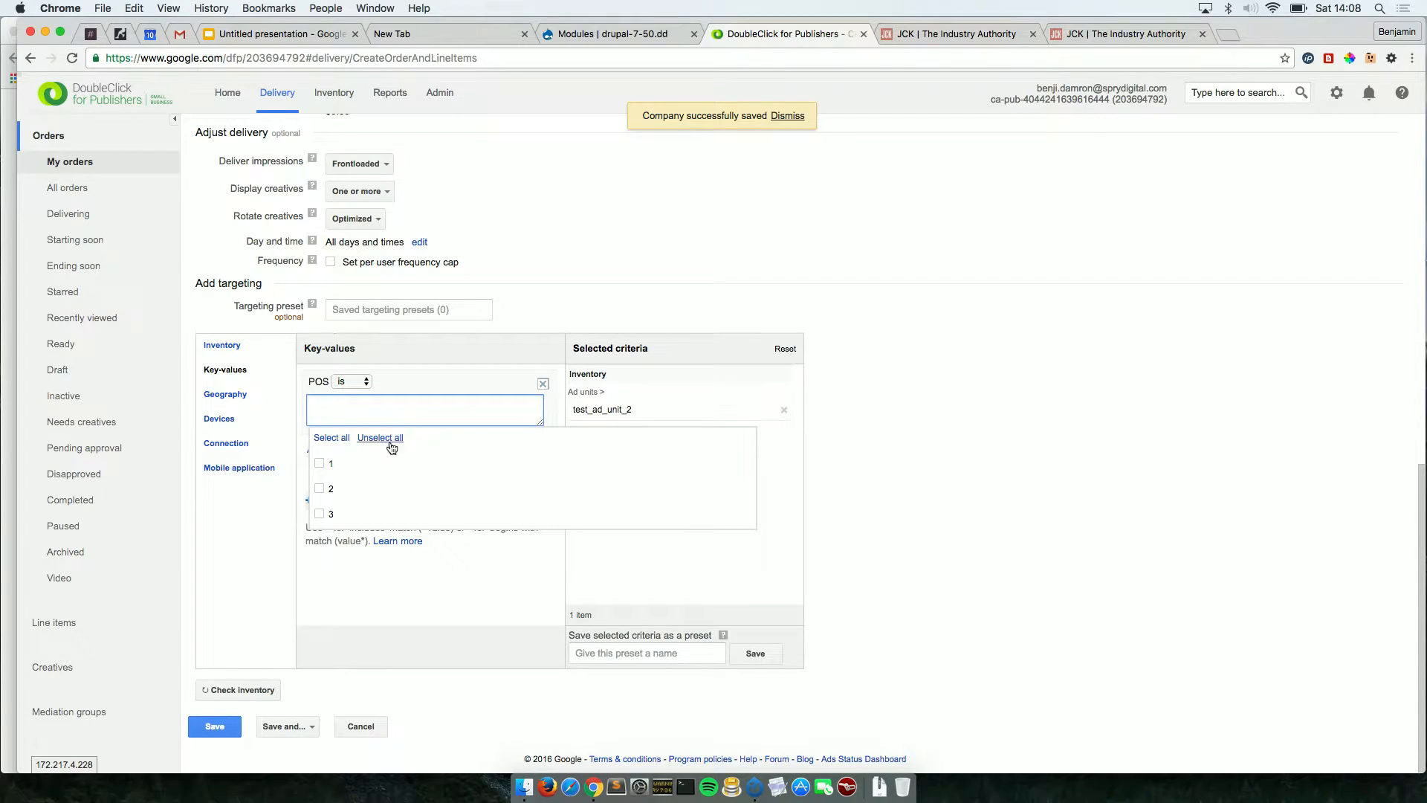
{"action": "left_click", "coordinate": [324, 461]}
{"action": "left_click", "coordinate": [320, 488]}
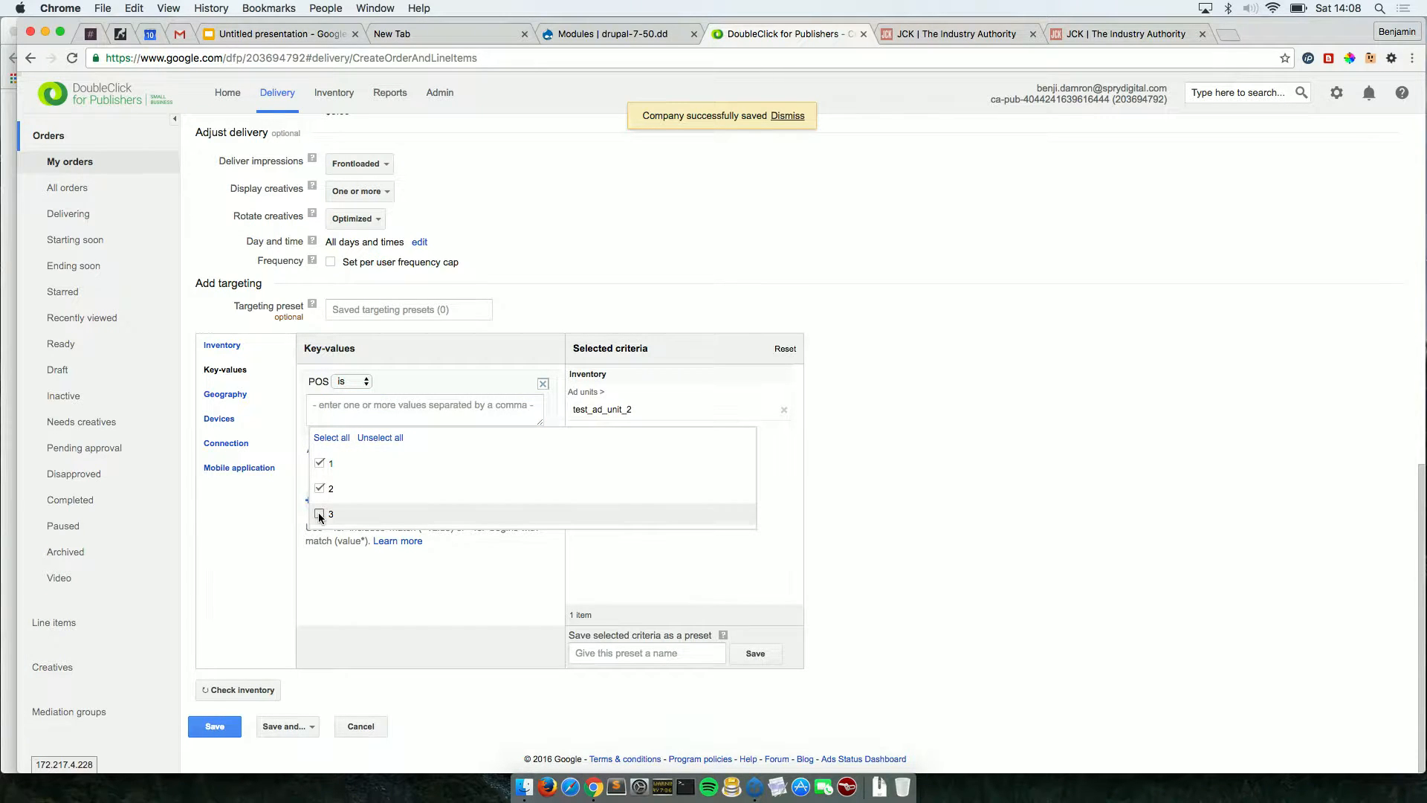
{"action": "left_click", "coordinate": [319, 513]}
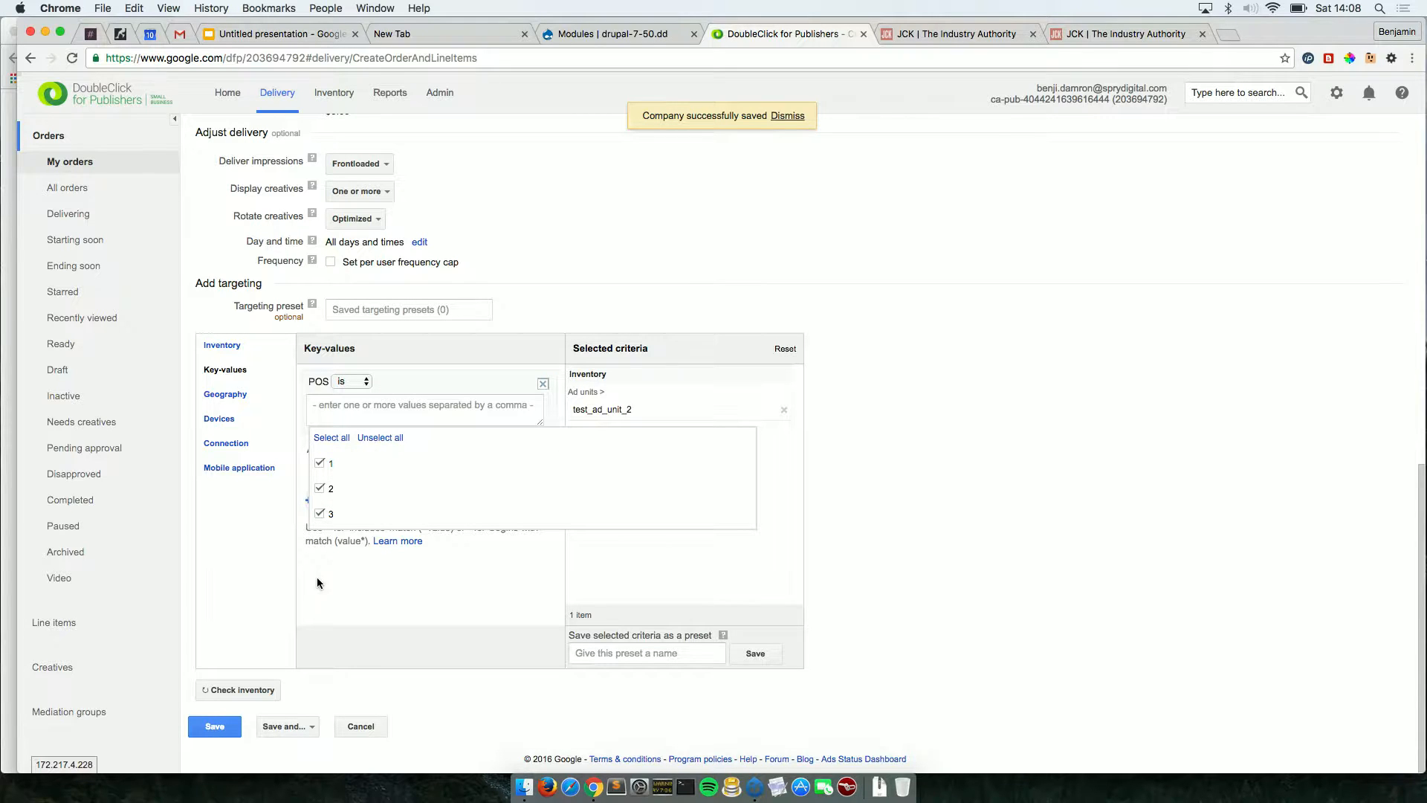
{"action": "left_click", "coordinate": [213, 732]}
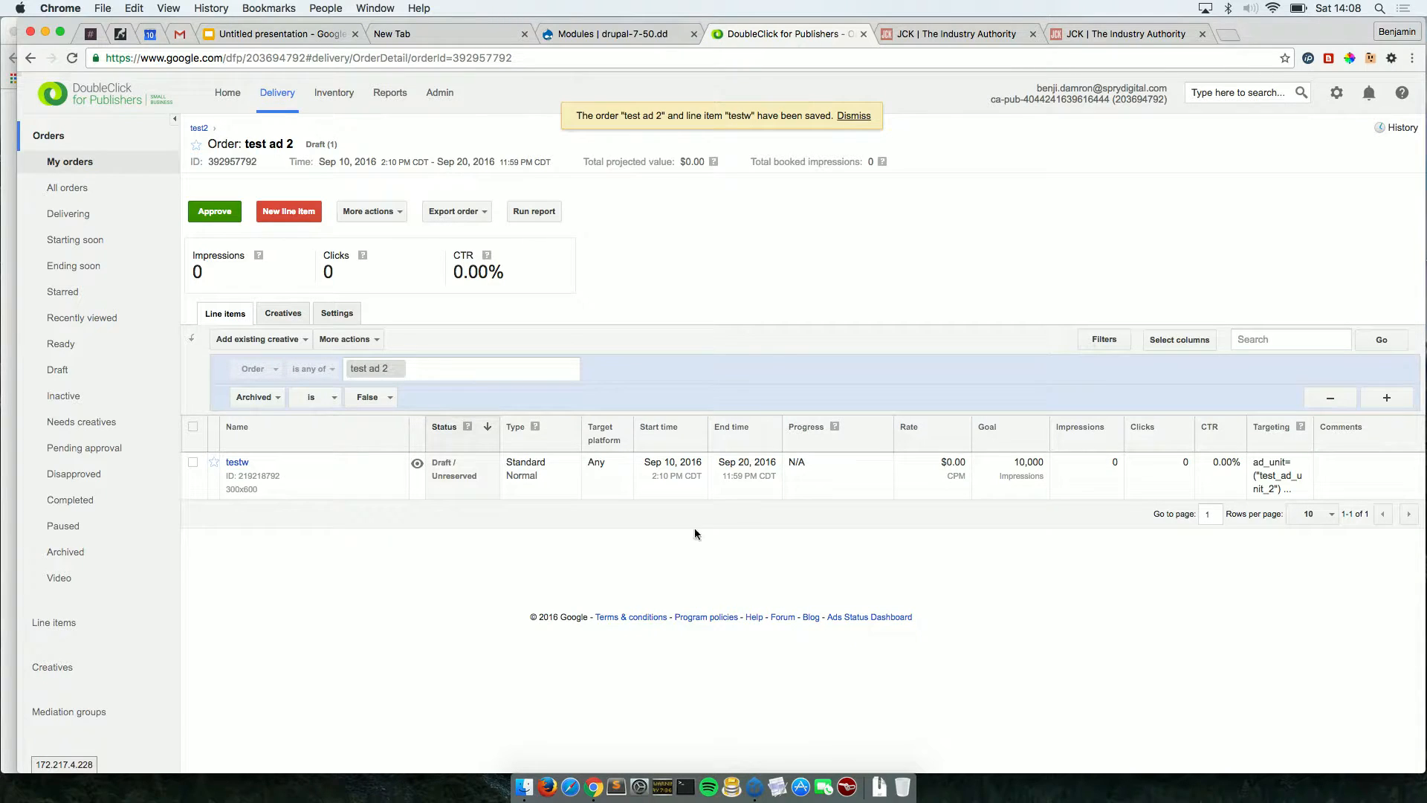
Remove the POS criterion from line item testw, save it, and go back to order test ad 2.
{"action": "left_click", "coordinate": [240, 463]}
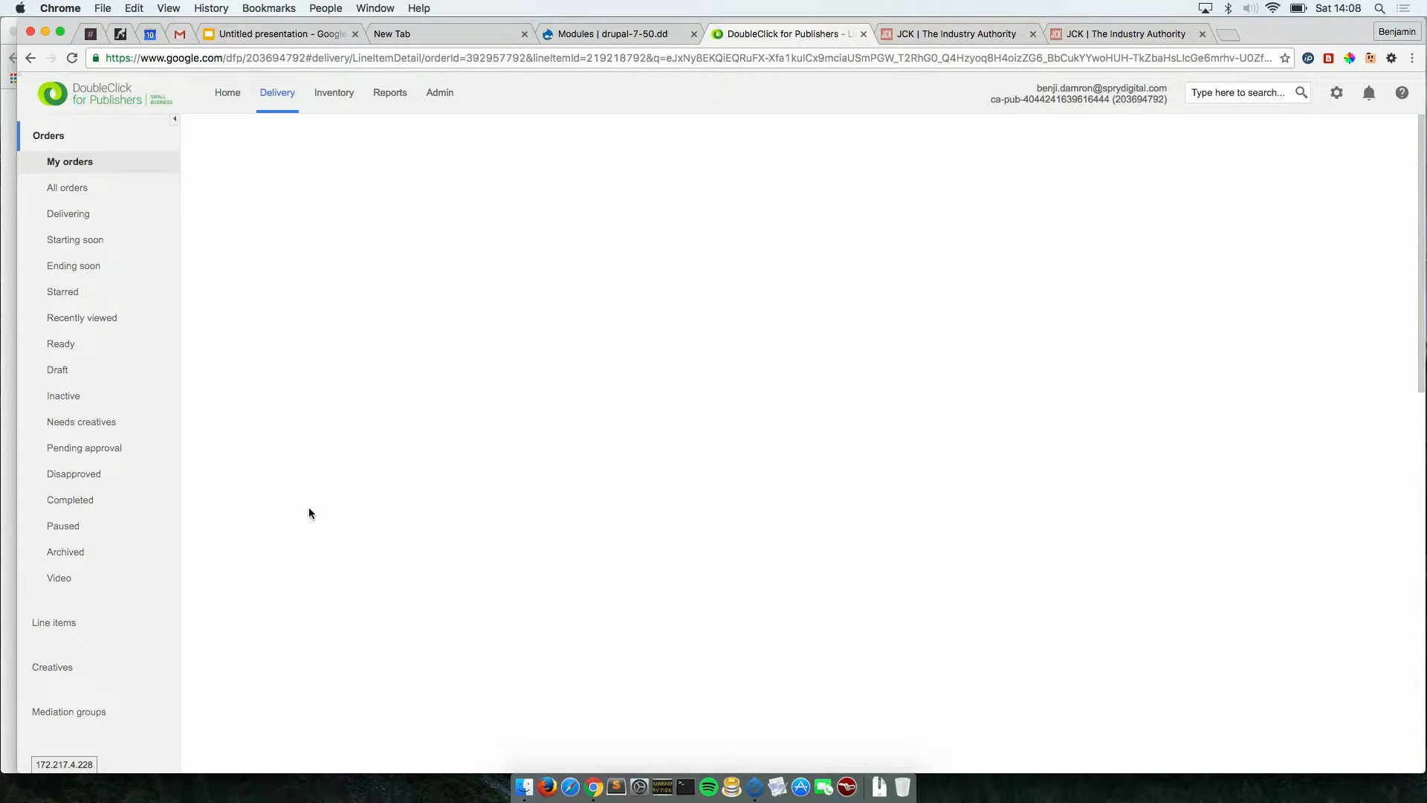
{"action": "scroll", "coordinate": [419, 590], "scroll_direction": "down", "scroll_amount": 15}
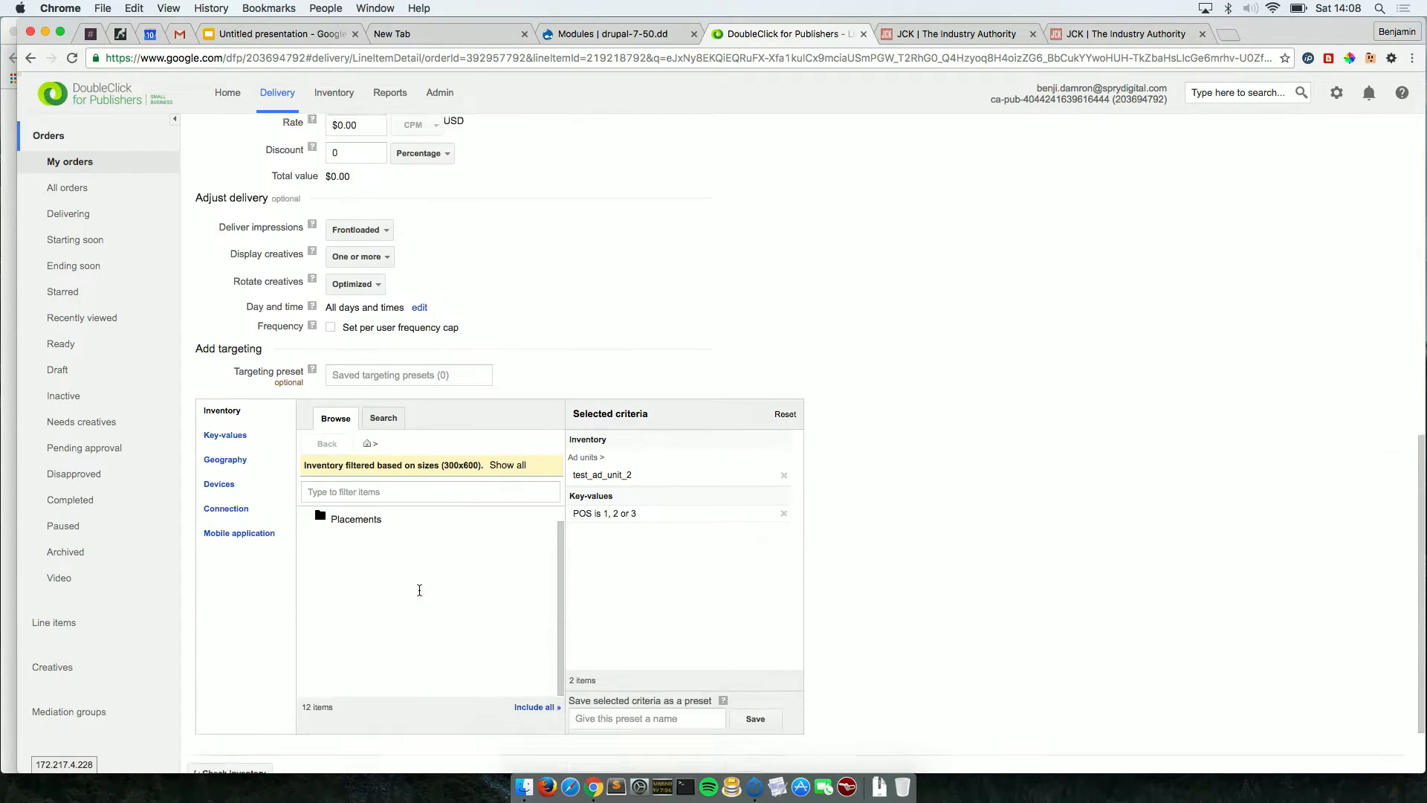
{"action": "left_click", "coordinate": [783, 427]}
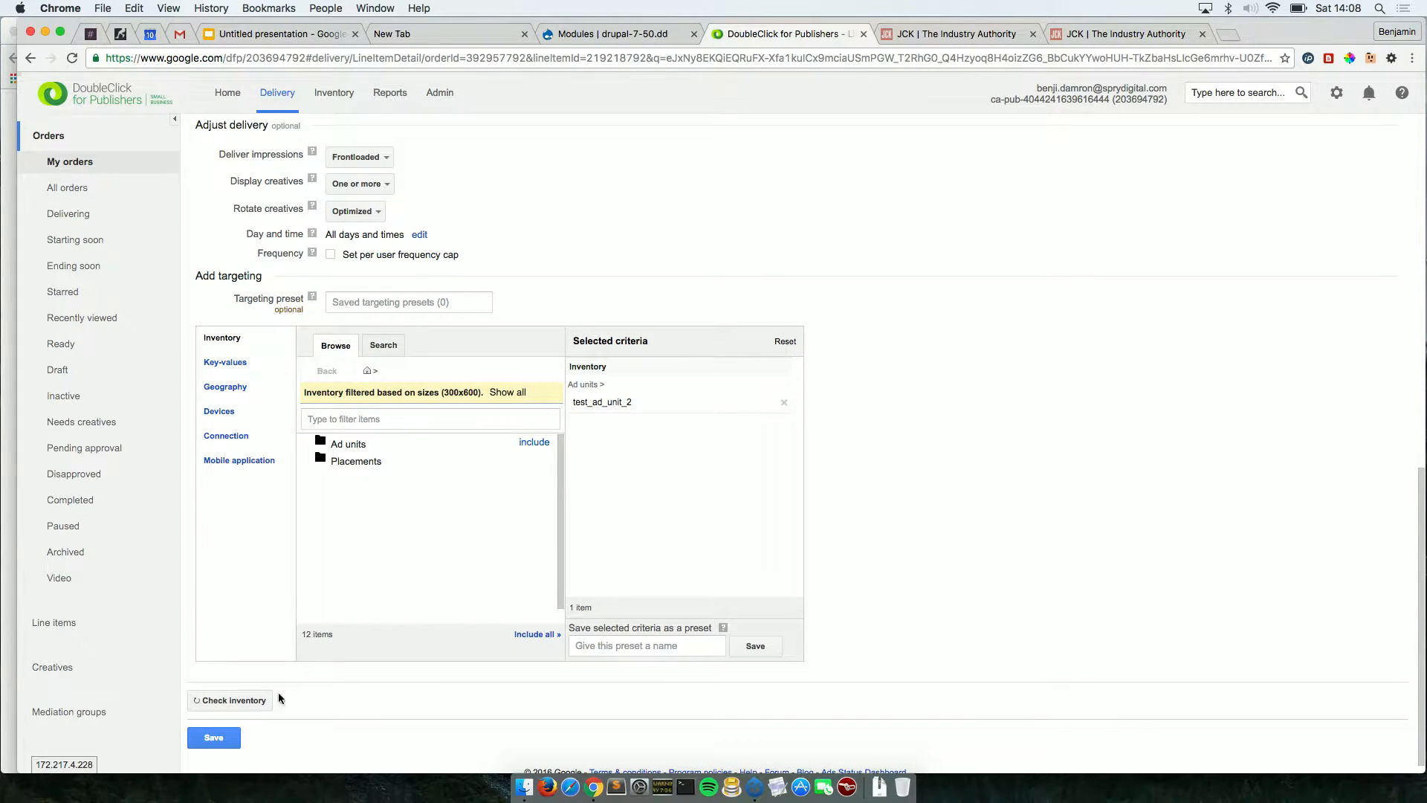
{"action": "left_click", "coordinate": [208, 738]}
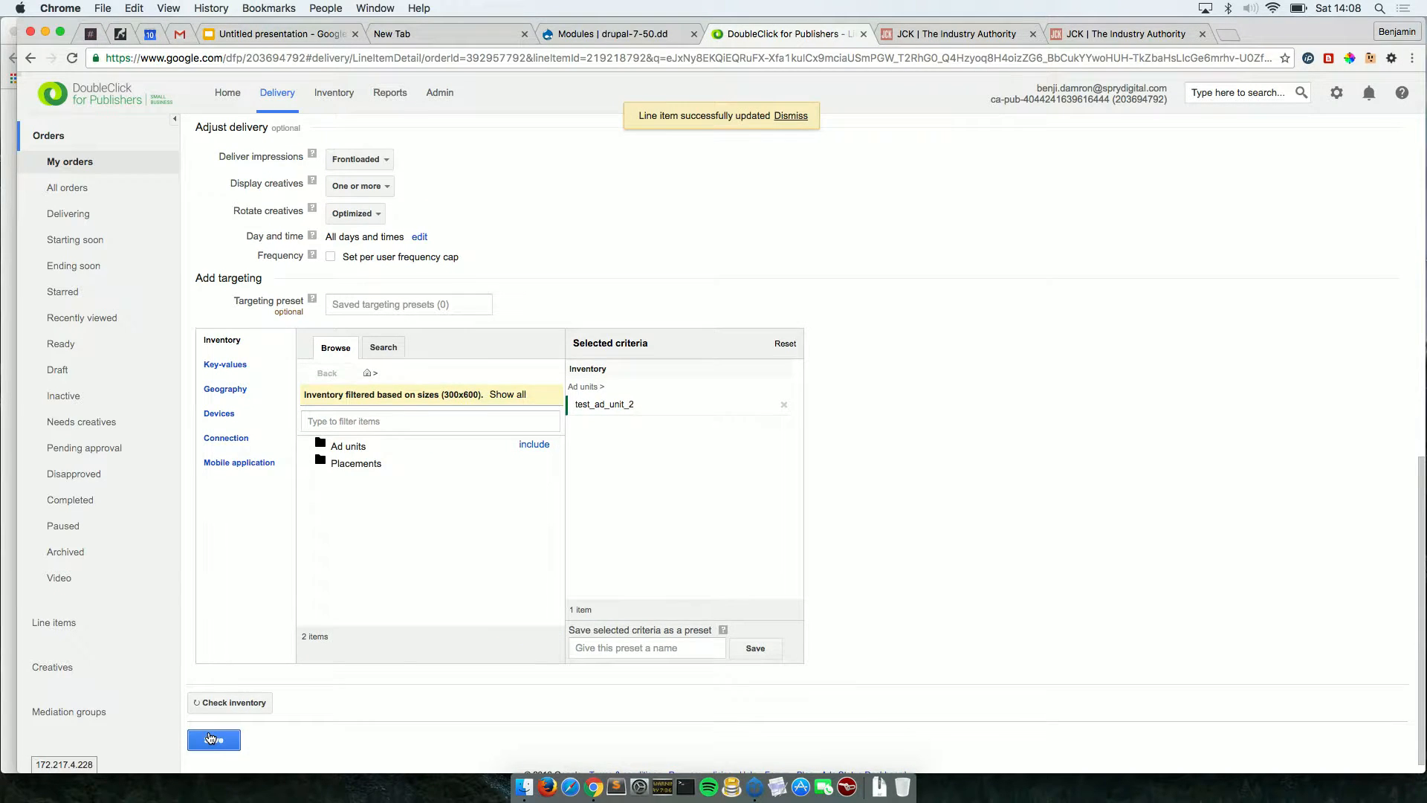
{"action": "scroll", "coordinate": [209, 737], "scroll_direction": "up", "scroll_amount": 8}
{"action": "scroll", "coordinate": [209, 737], "scroll_direction": "up", "scroll_amount": 6}
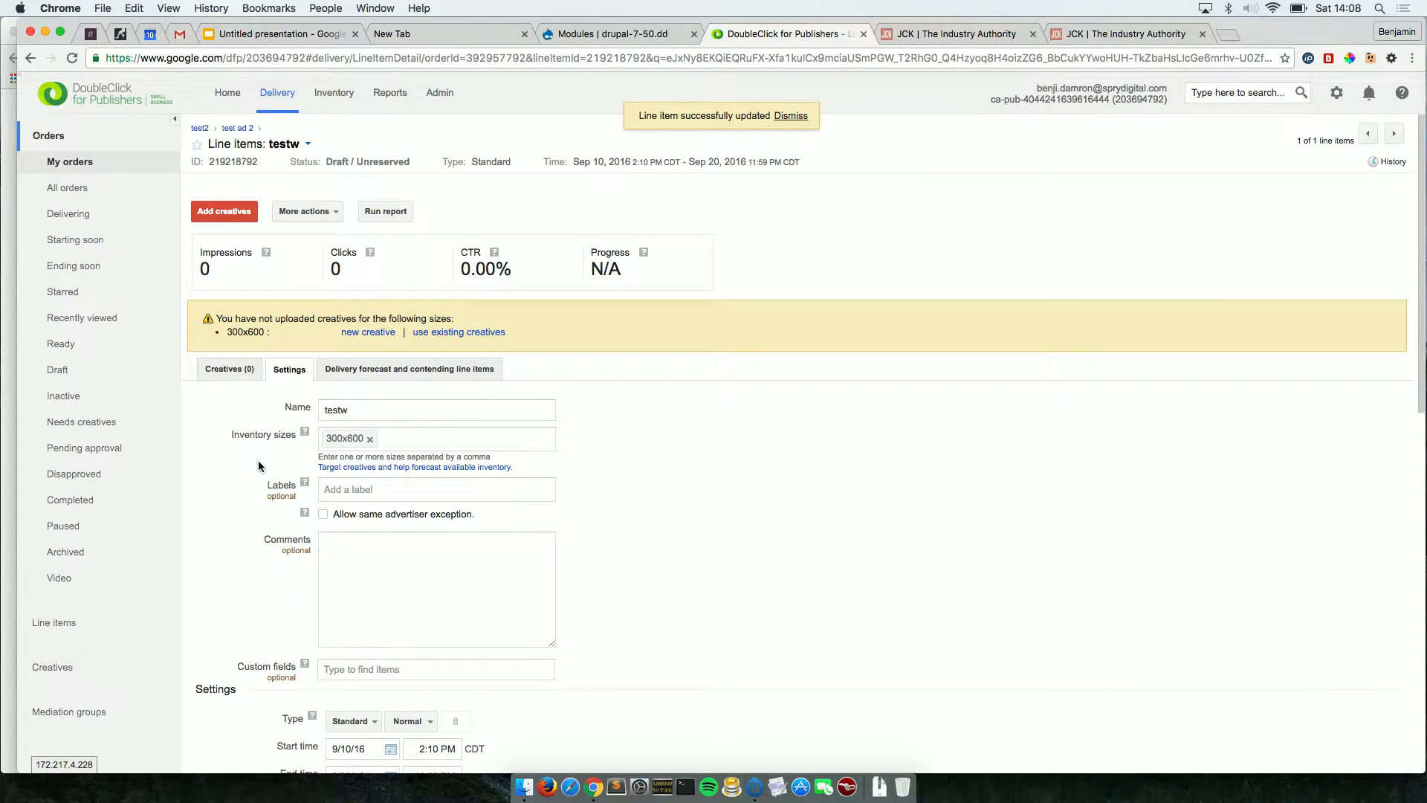
{"action": "scroll", "coordinate": [363, 347], "scroll_direction": "down", "scroll_amount": 10}
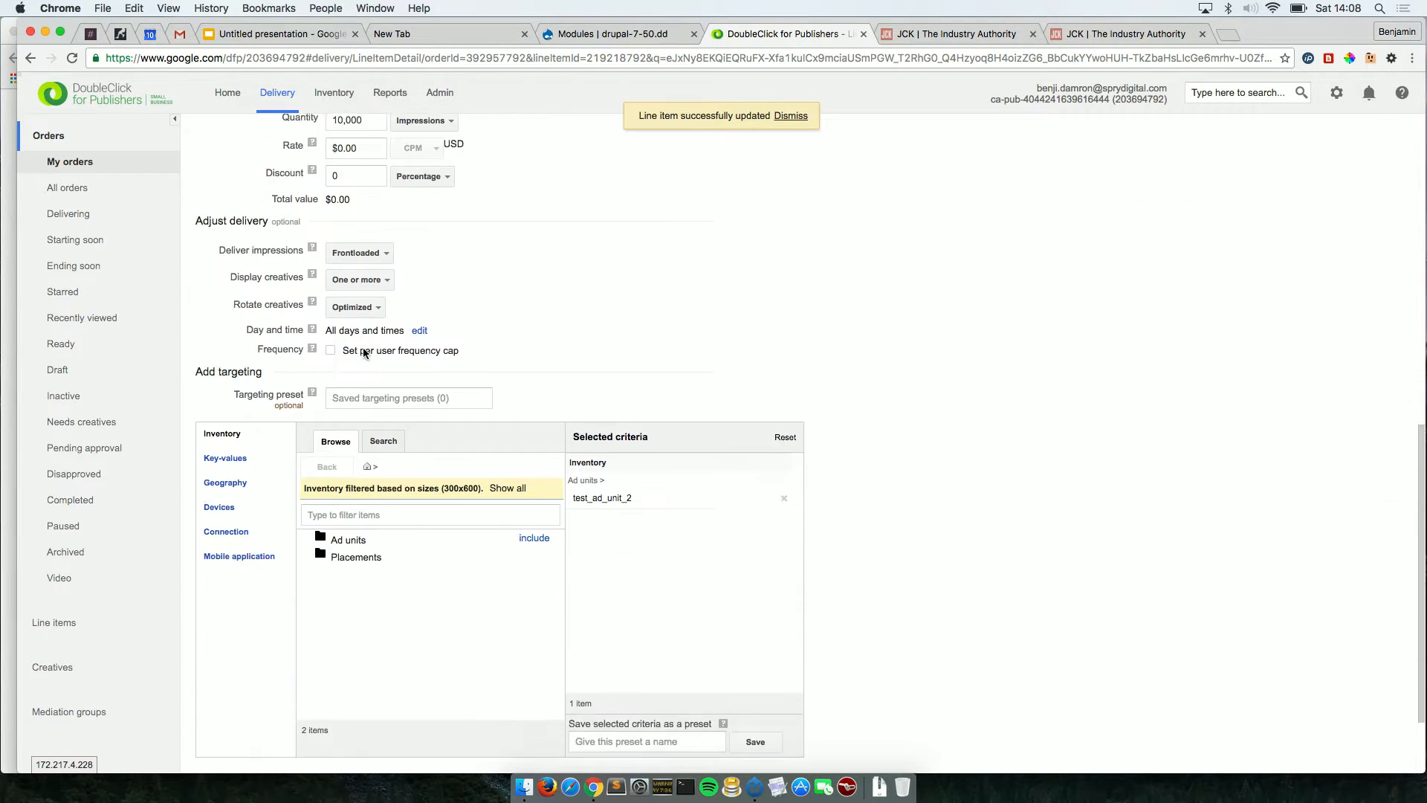
{"action": "scroll", "coordinate": [363, 346], "scroll_direction": "up", "scroll_amount": 12}
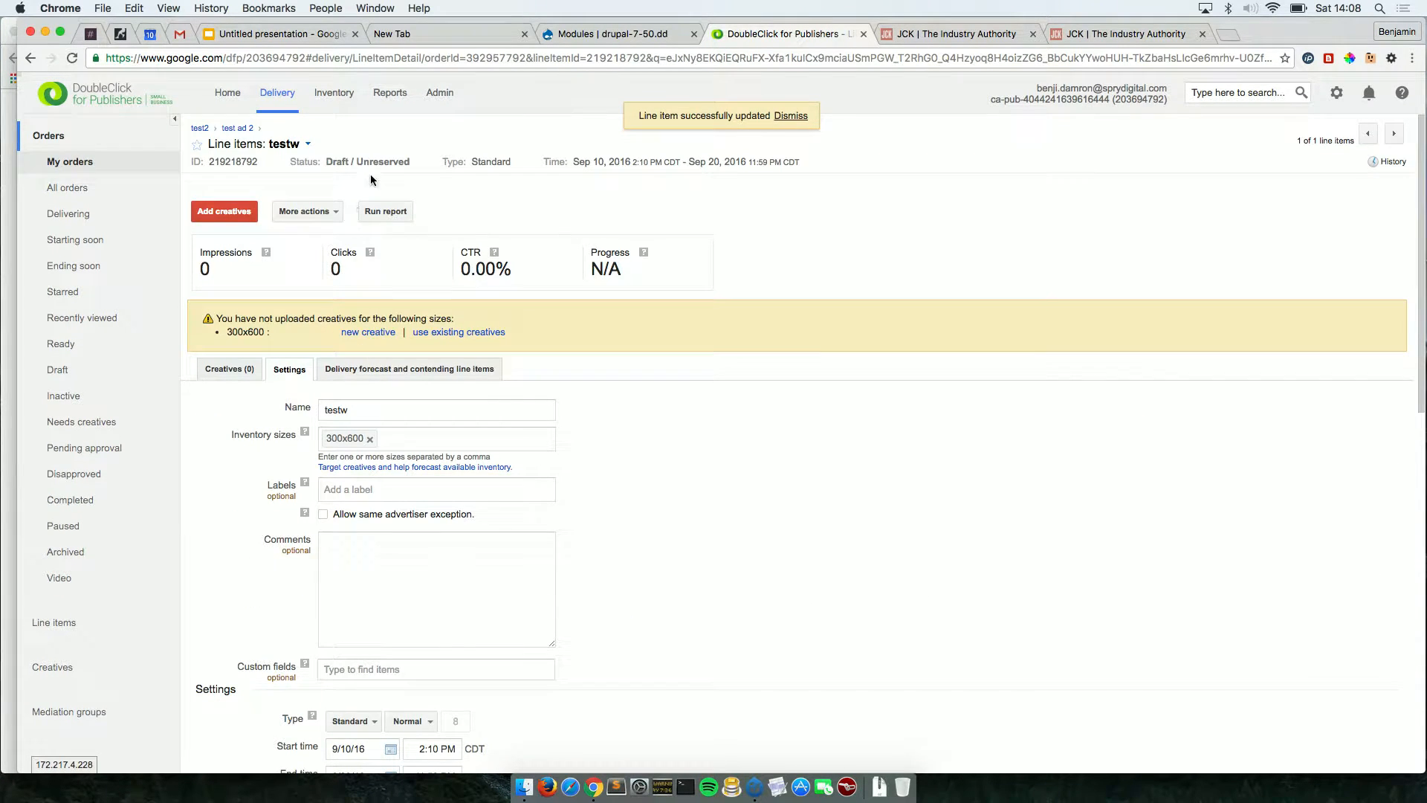
{"action": "left_click", "coordinate": [236, 129]}
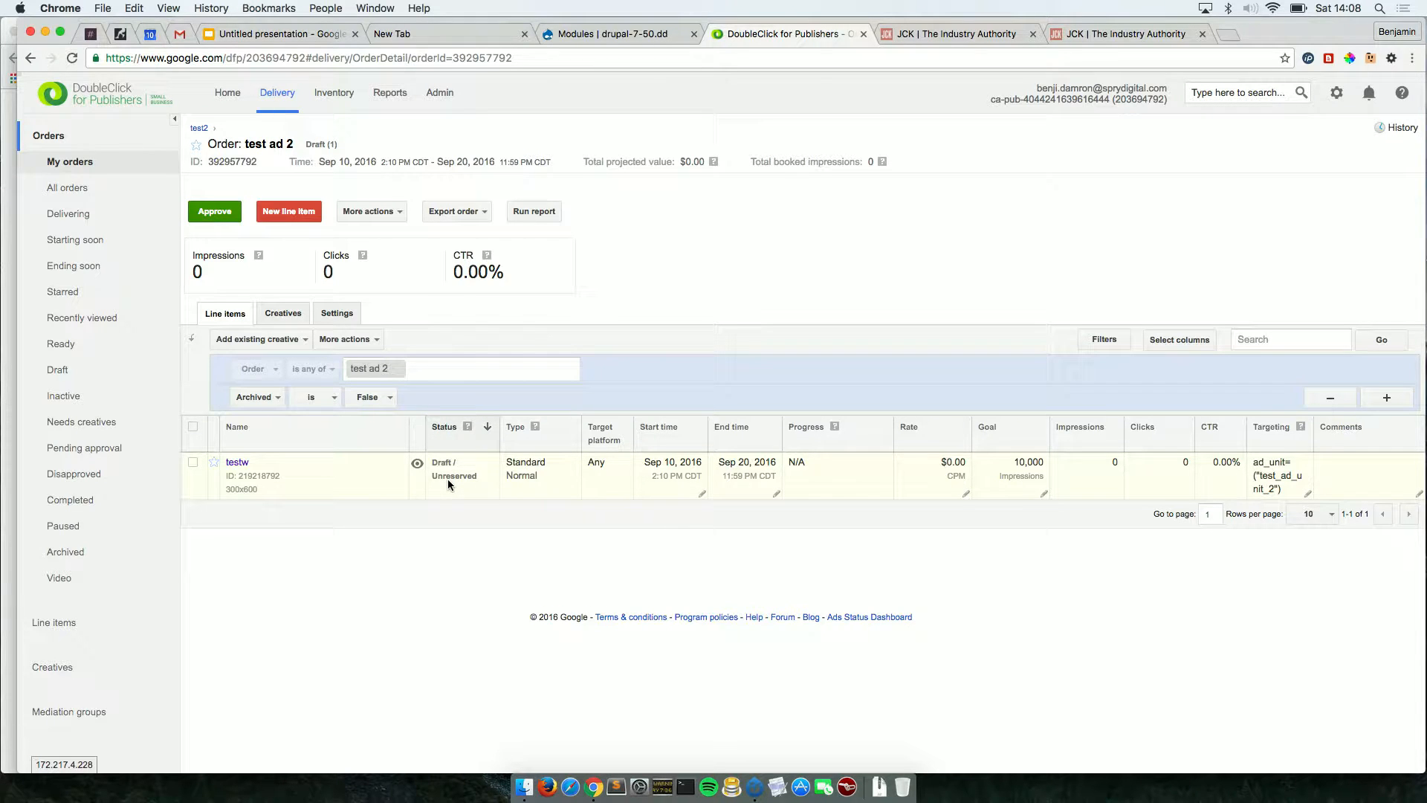
Approve line item testw in order test ad 2 despite overbooking, then check its empty Creatives list.
{"action": "left_click", "coordinate": [192, 461]}
{"action": "left_click", "coordinate": [213, 215]}
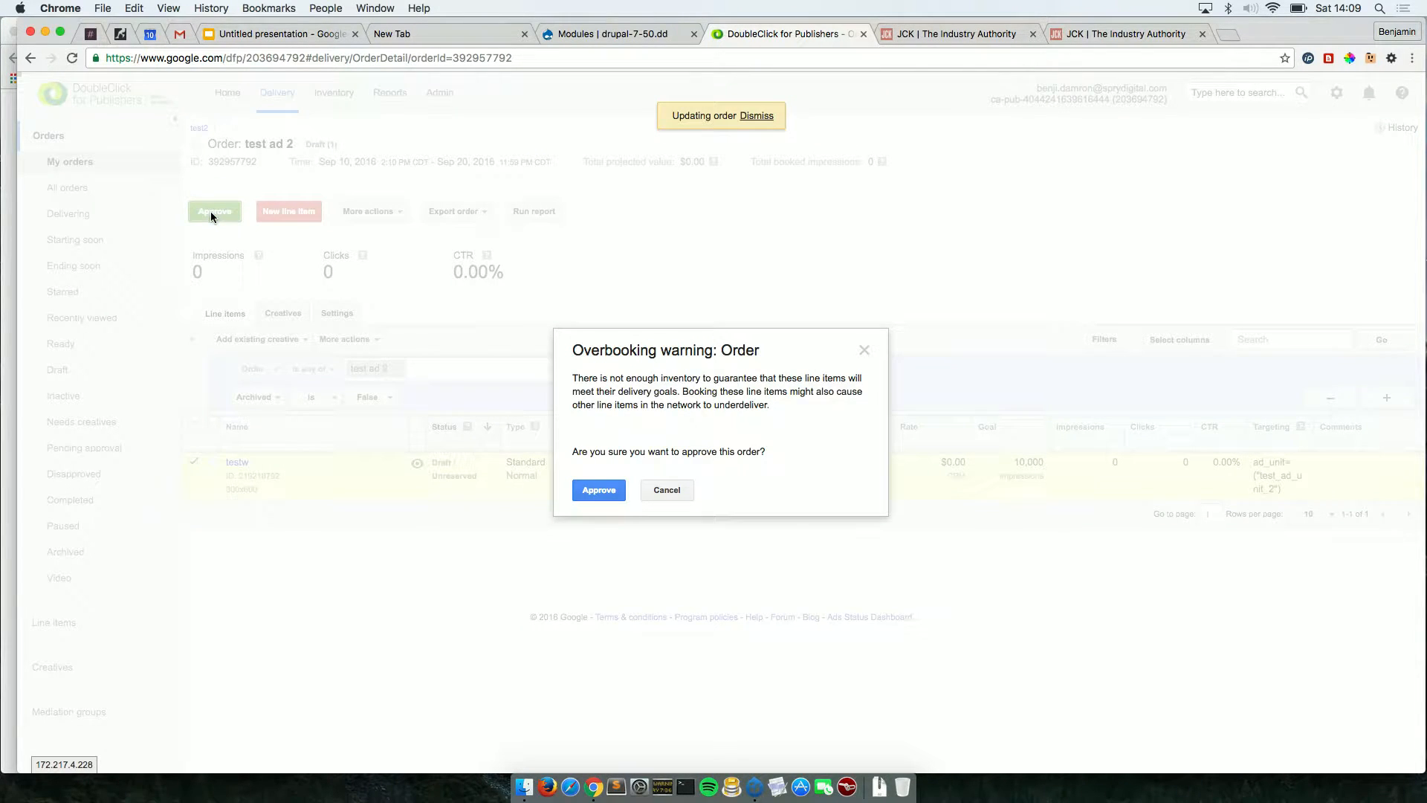
{"action": "left_click", "coordinate": [600, 489]}
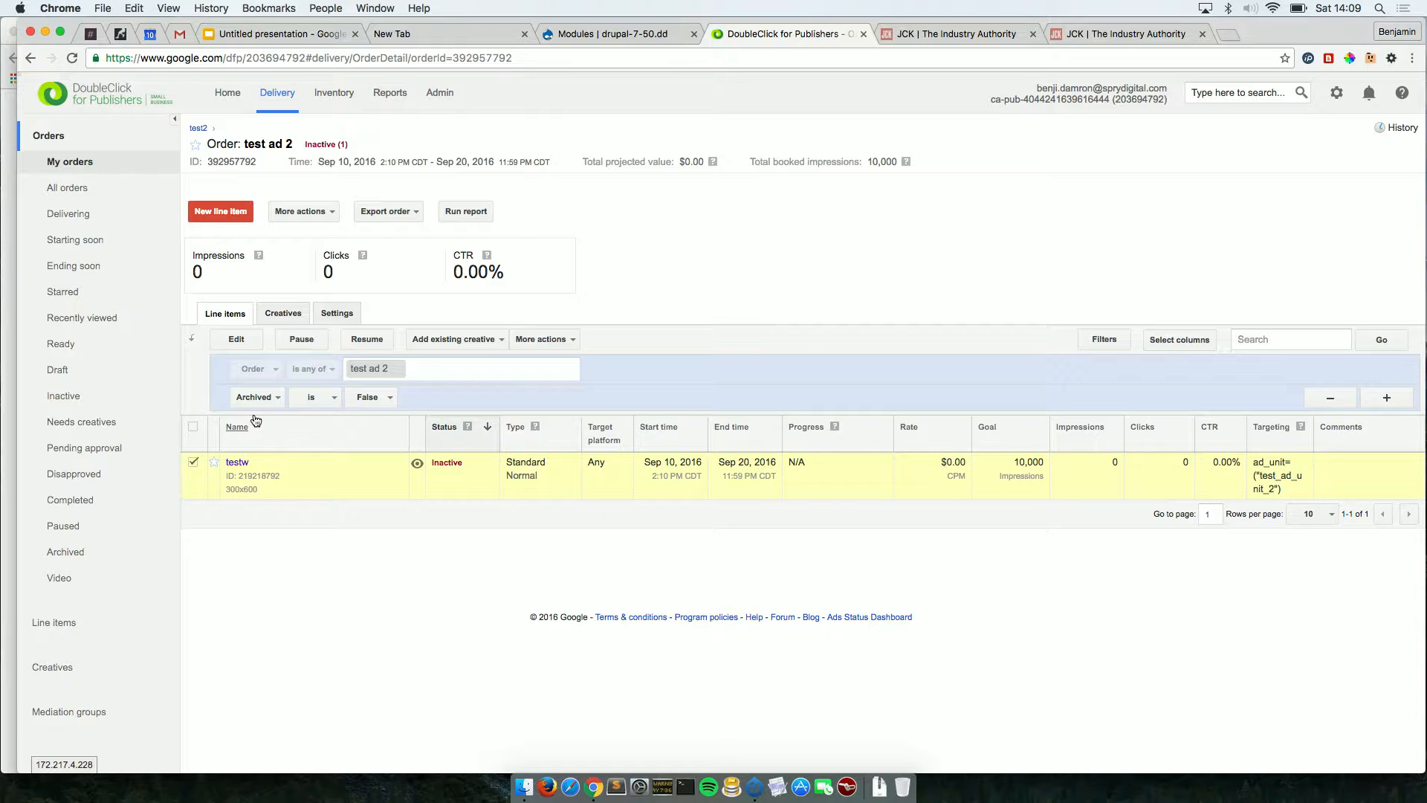
{"action": "left_click", "coordinate": [283, 319]}
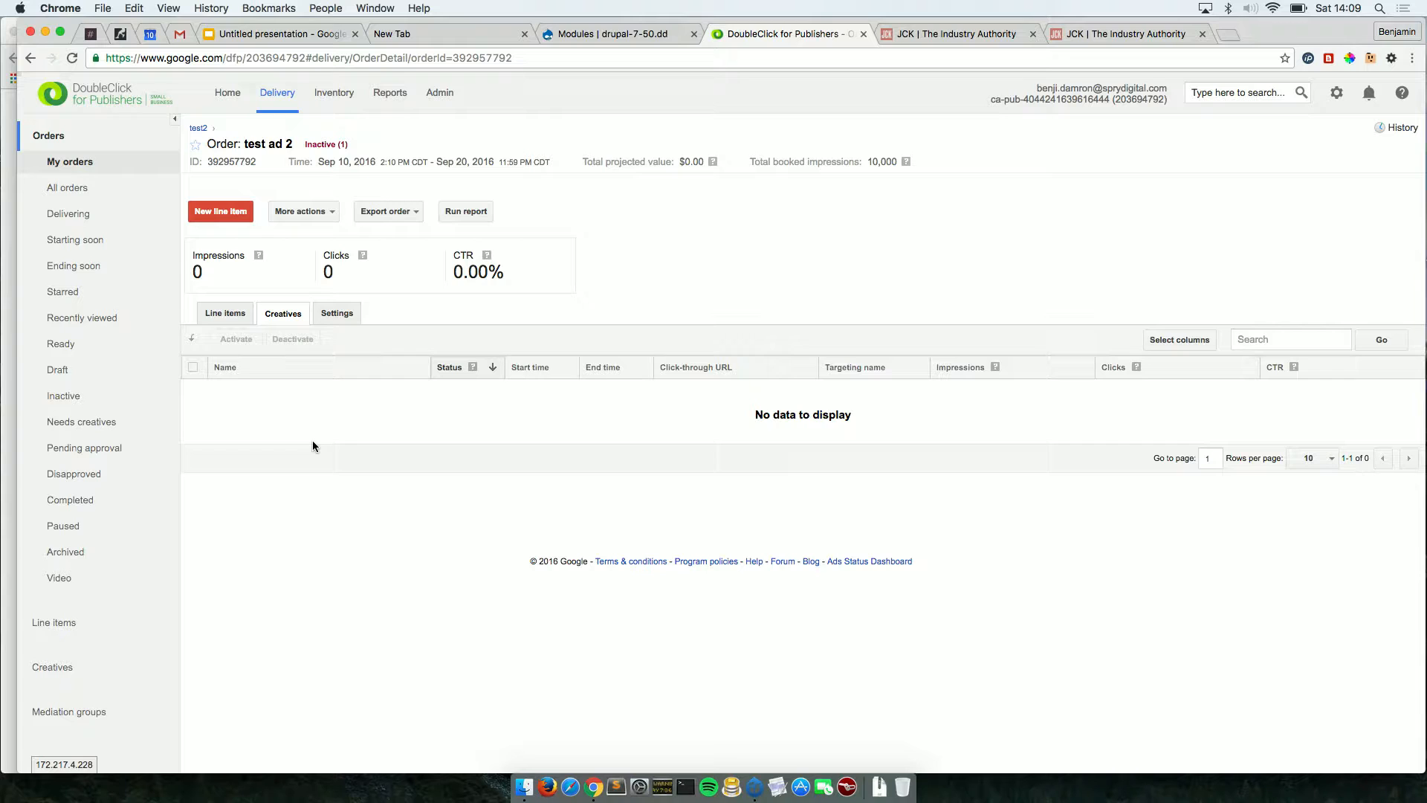
From line item testw, start a new 300x600 creative of type Image.
{"action": "left_click", "coordinate": [227, 315]}
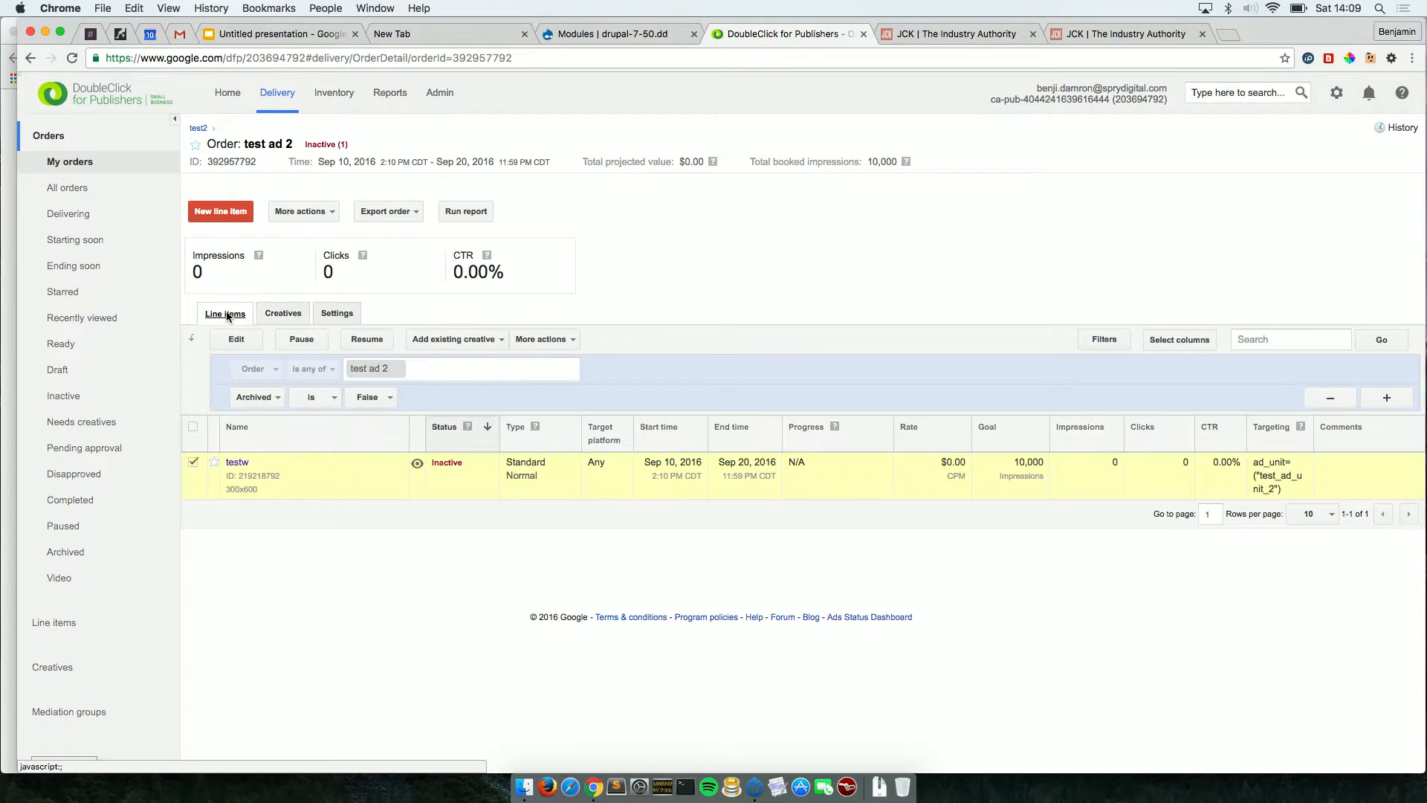
{"action": "left_click", "coordinate": [238, 464]}
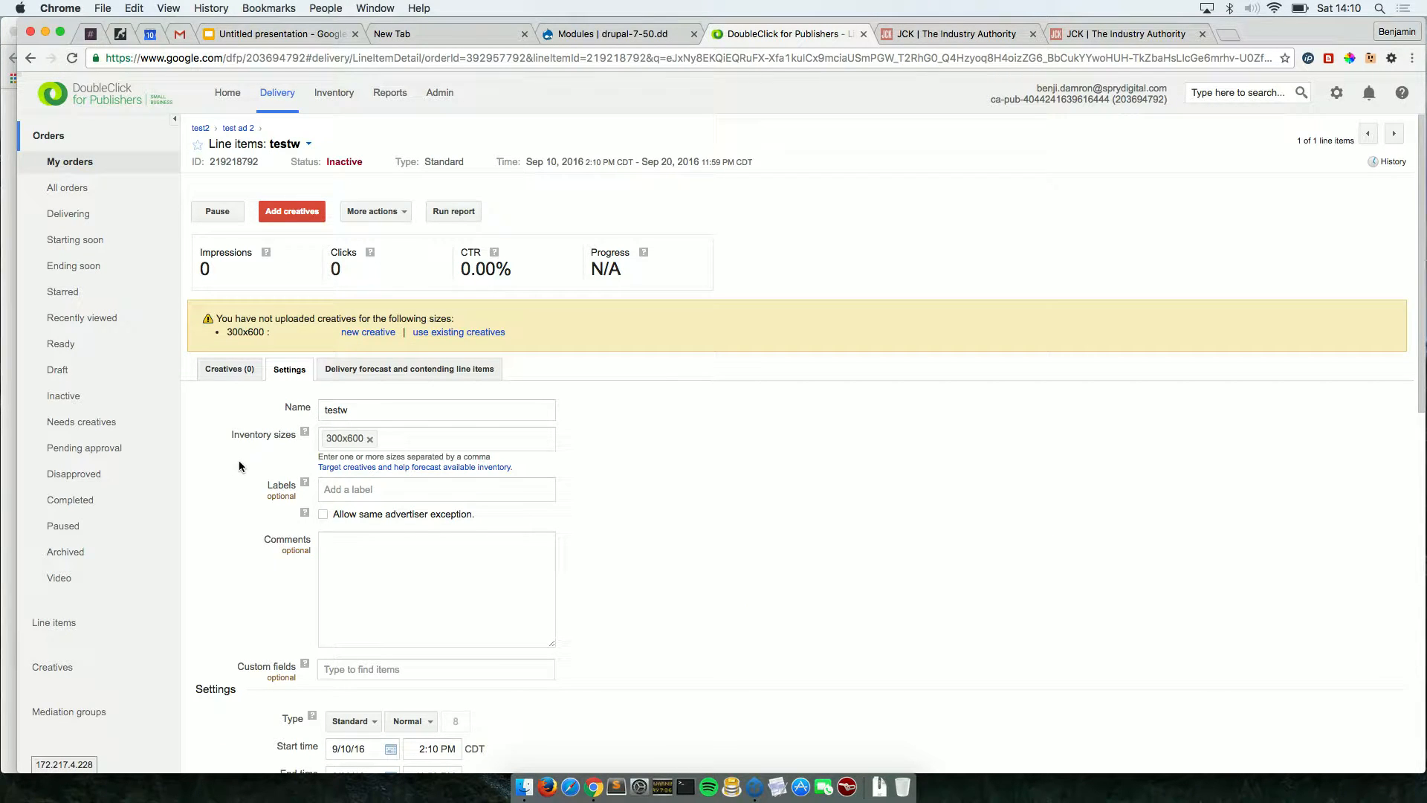
{"action": "scroll", "coordinate": [238, 461], "scroll_direction": "down", "scroll_amount": 1}
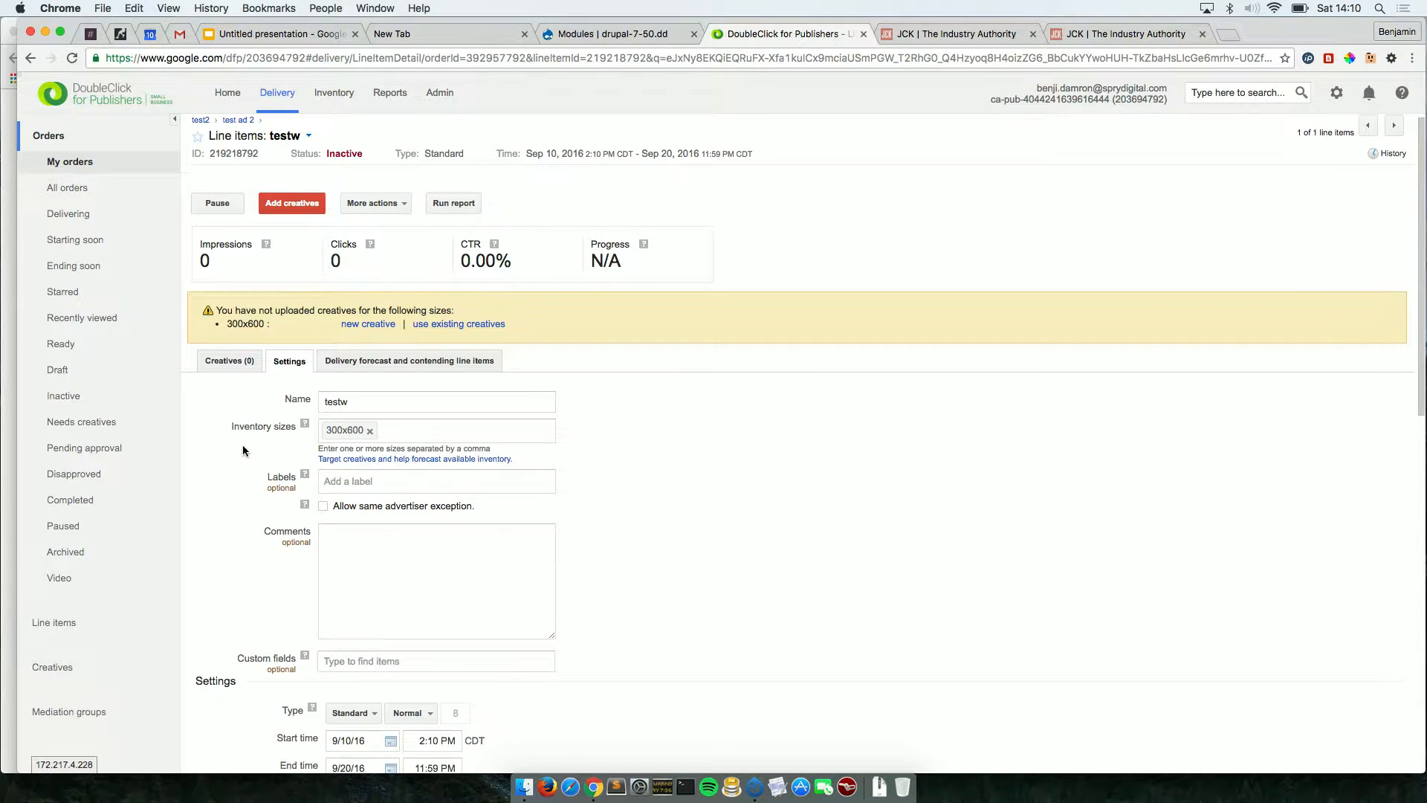
{"action": "left_click", "coordinate": [376, 325]}
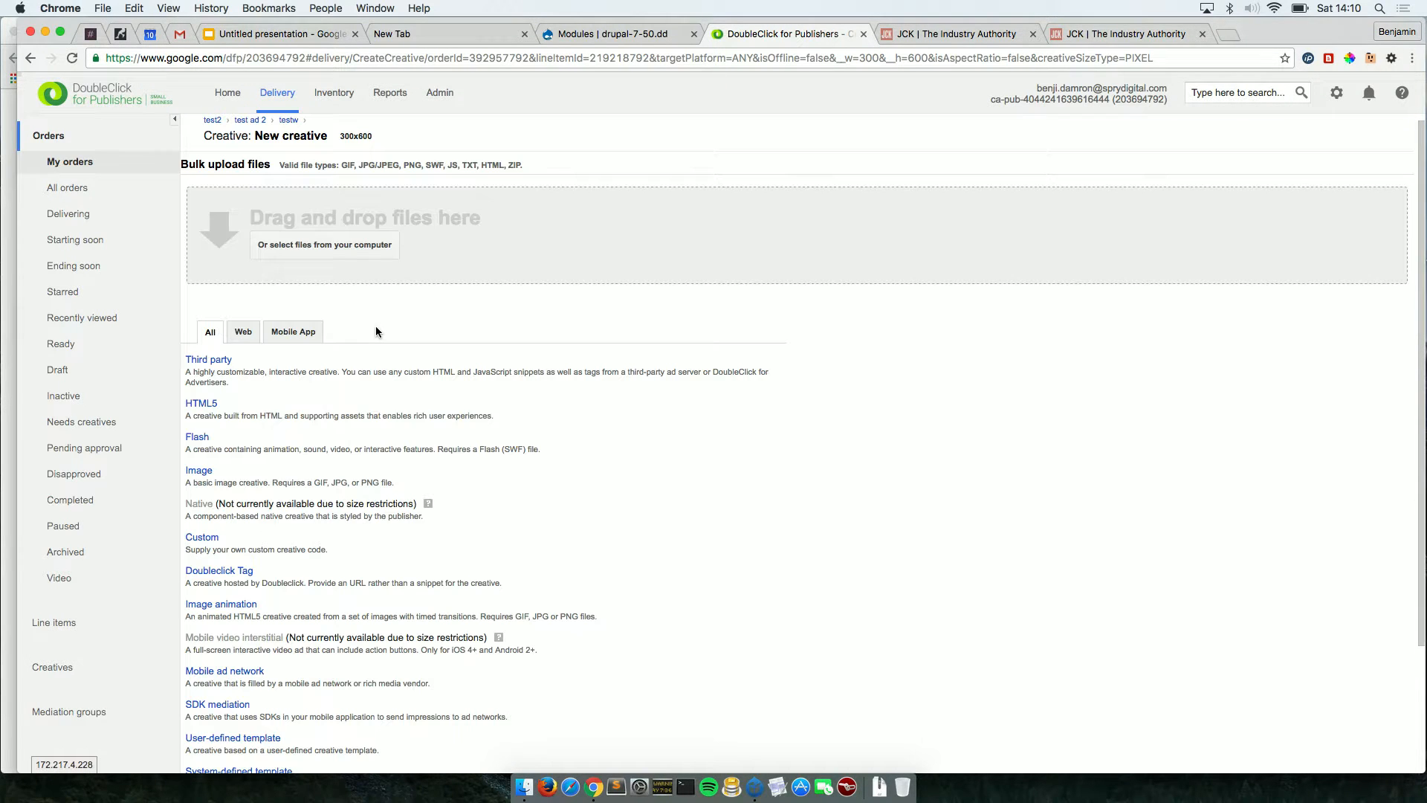
{"action": "scroll", "coordinate": [376, 332], "scroll_direction": "down", "scroll_amount": 3}
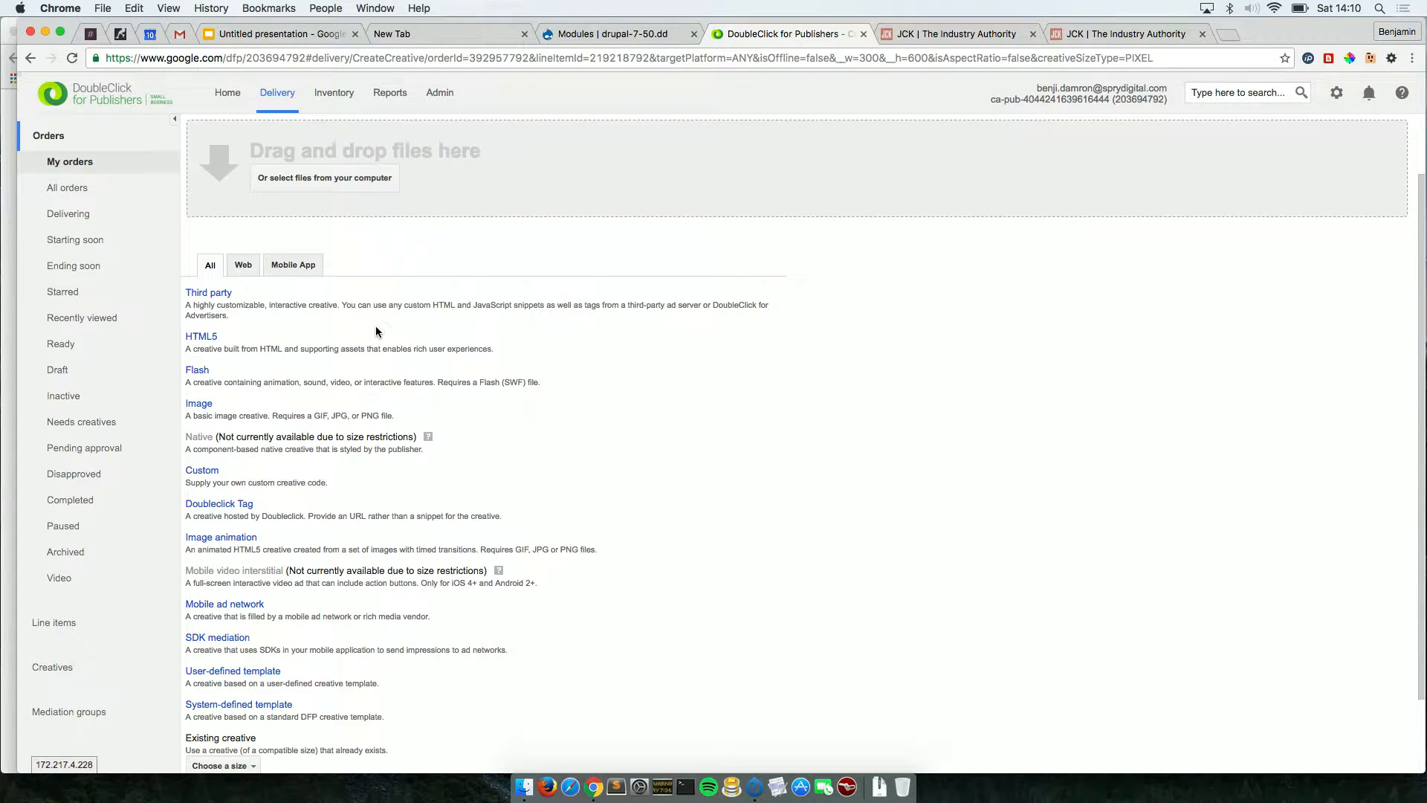
{"action": "scroll", "coordinate": [376, 332], "scroll_direction": "down", "scroll_amount": 2}
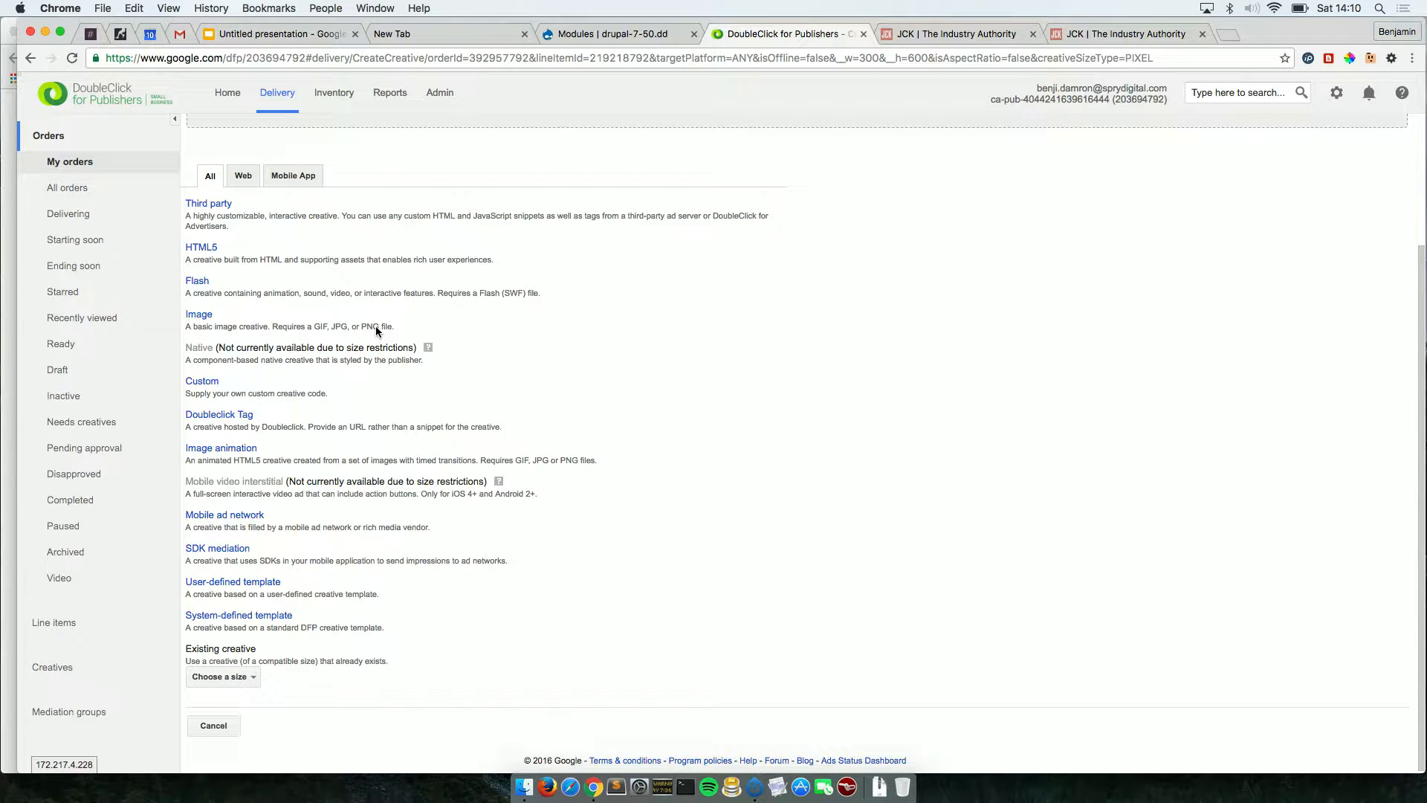
{"action": "left_click", "coordinate": [200, 318]}
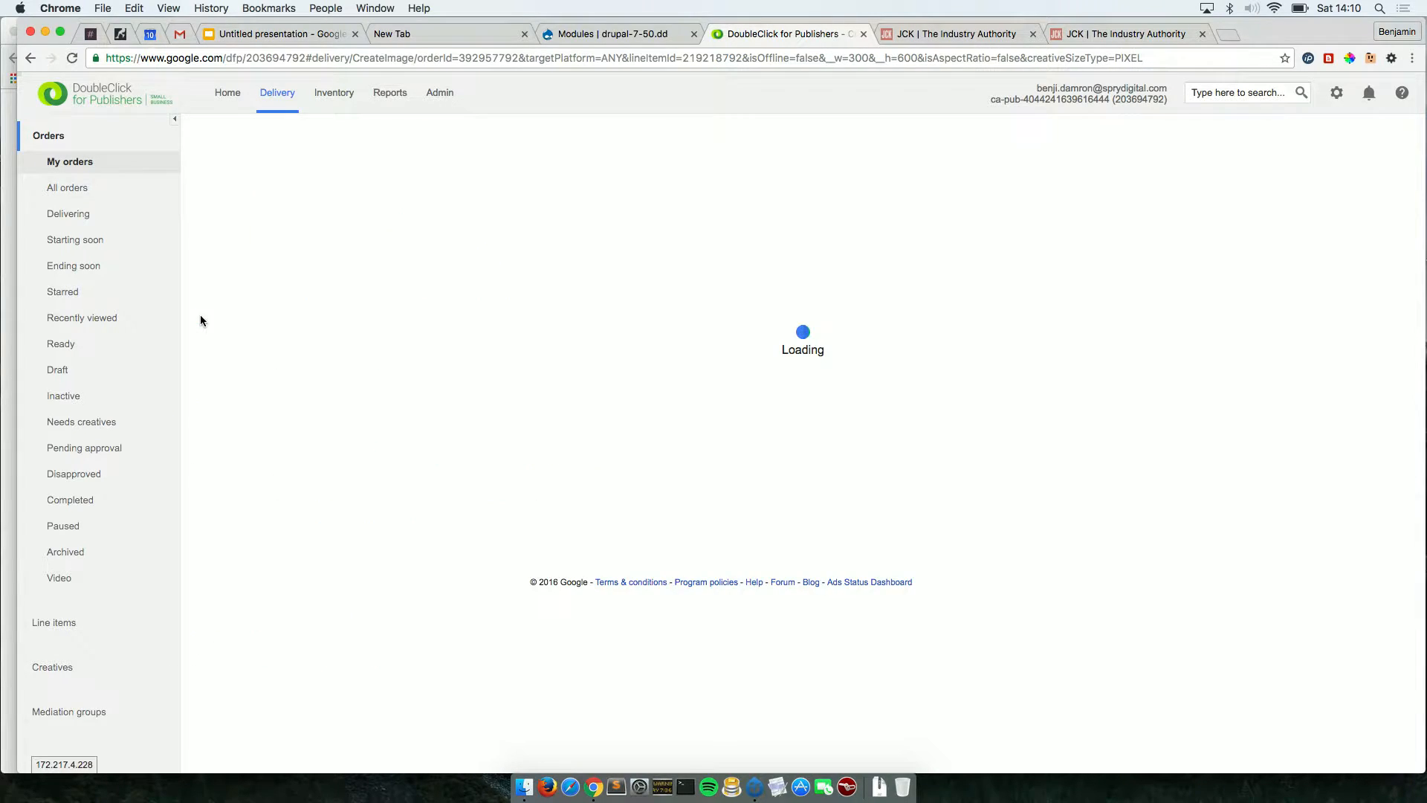
Name the creative 'test' and attach the image test_creative.png.
{"action": "left_click", "coordinate": [337, 214]}
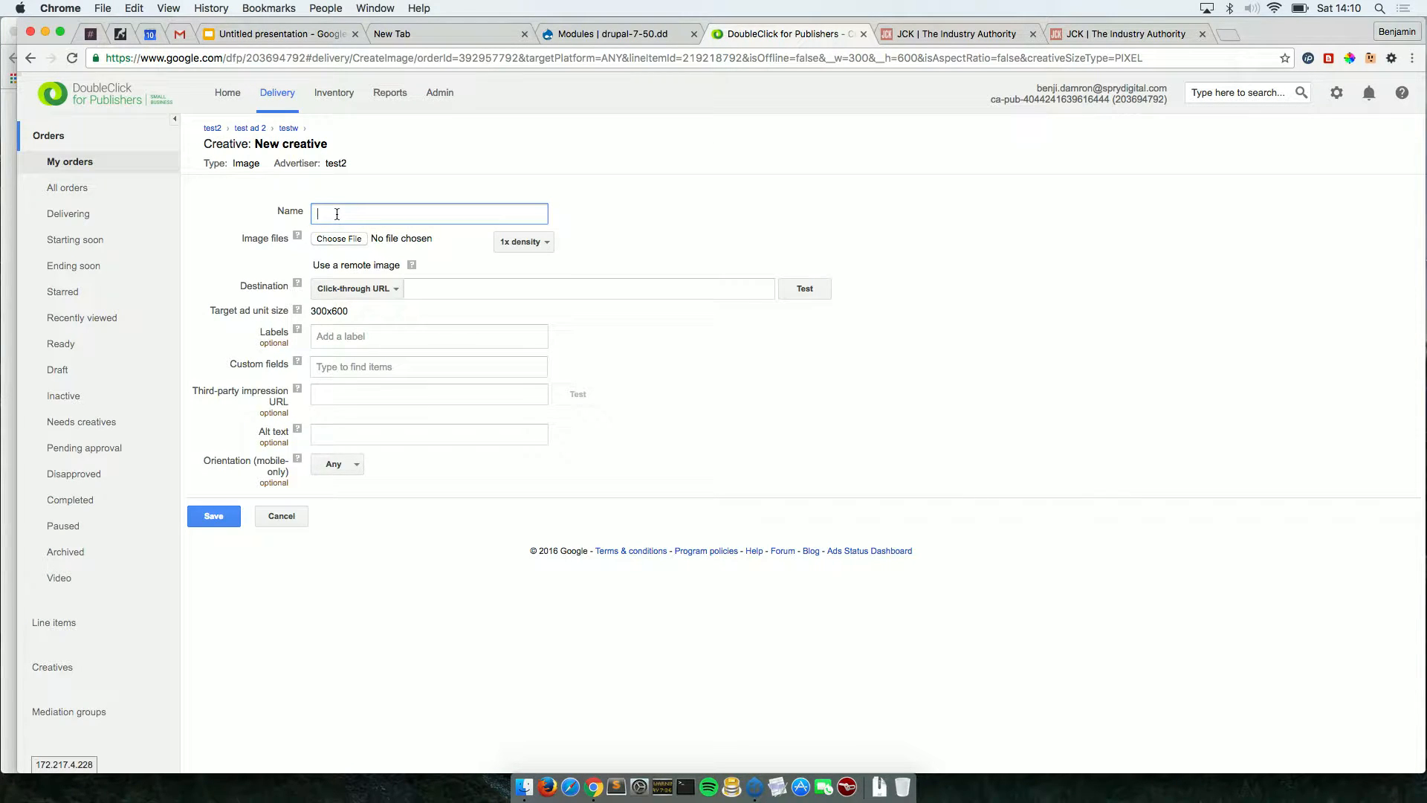
{"action": "type", "text": "test"}
{"action": "left_click", "coordinate": [339, 238]}
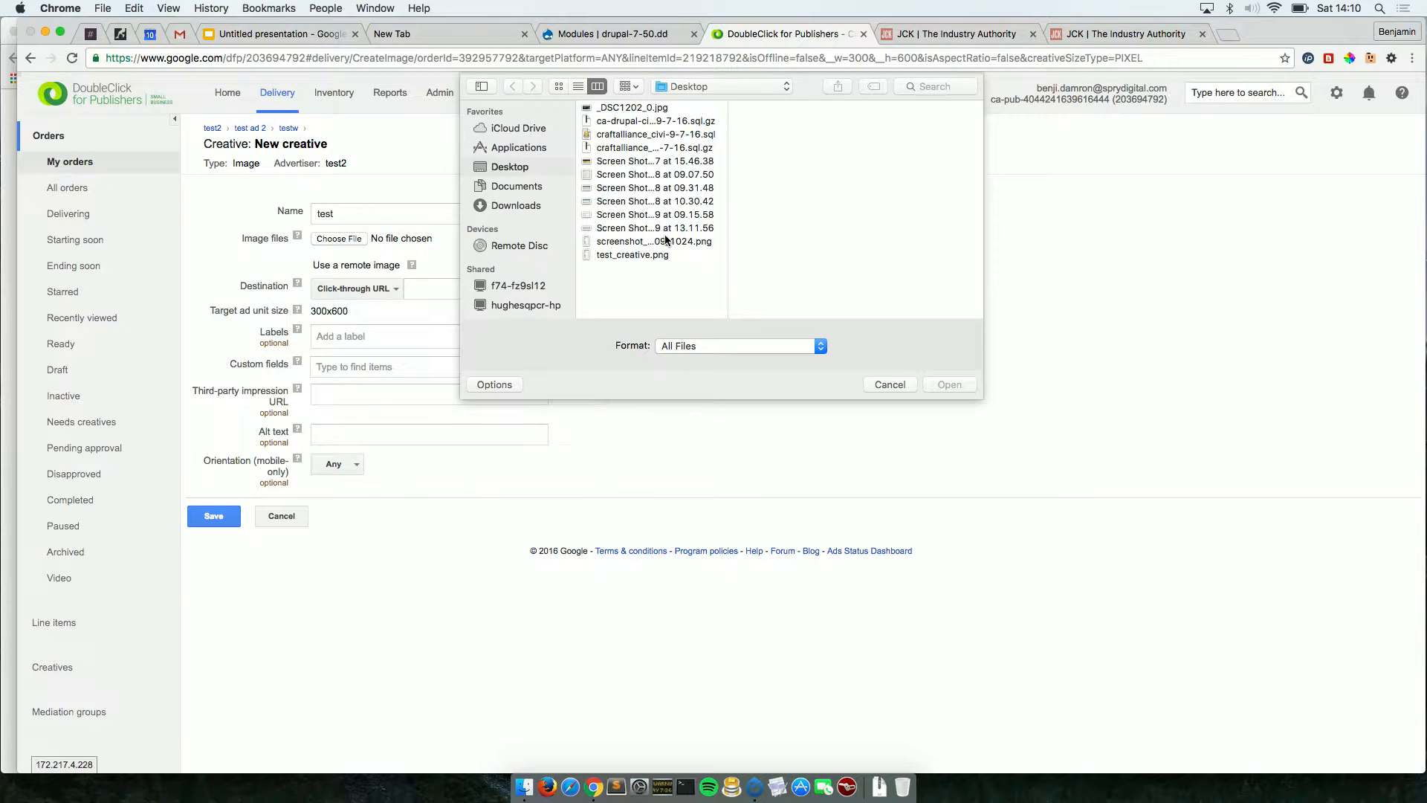
{"action": "left_click", "coordinate": [653, 255]}
{"action": "left_click", "coordinate": [939, 386]}
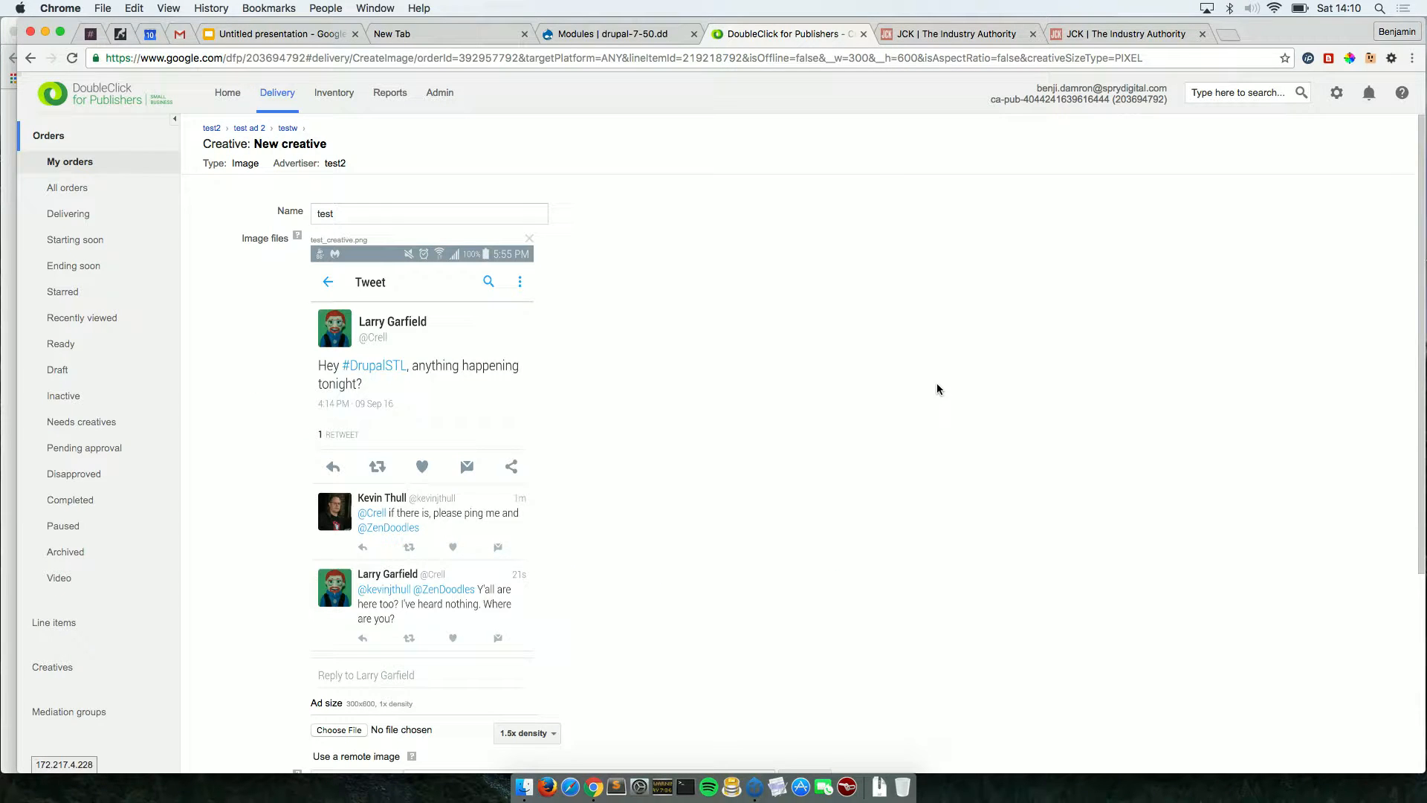
{"action": "scroll", "coordinate": [879, 497], "scroll_direction": "down", "scroll_amount": 5}
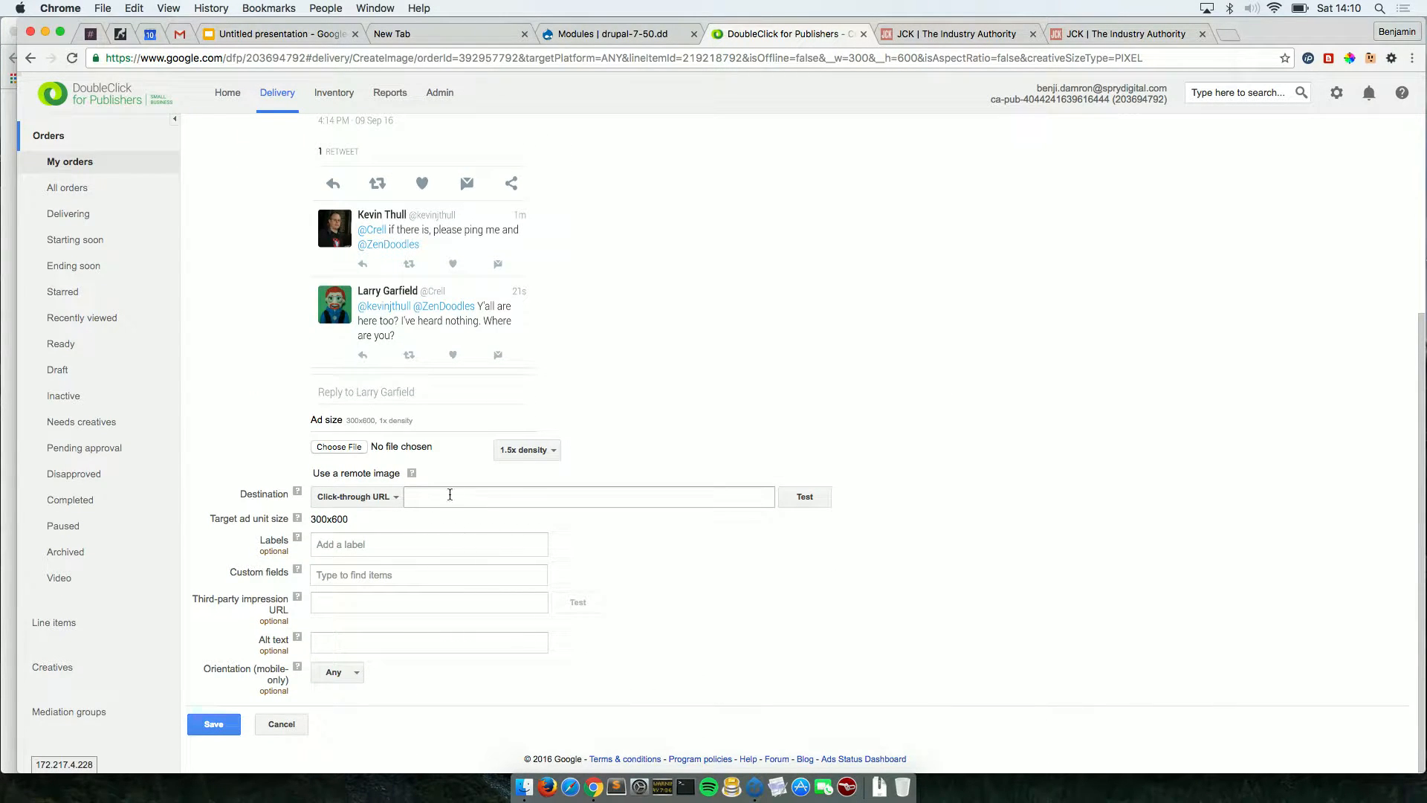
{"action": "left_click", "coordinate": [422, 496]}
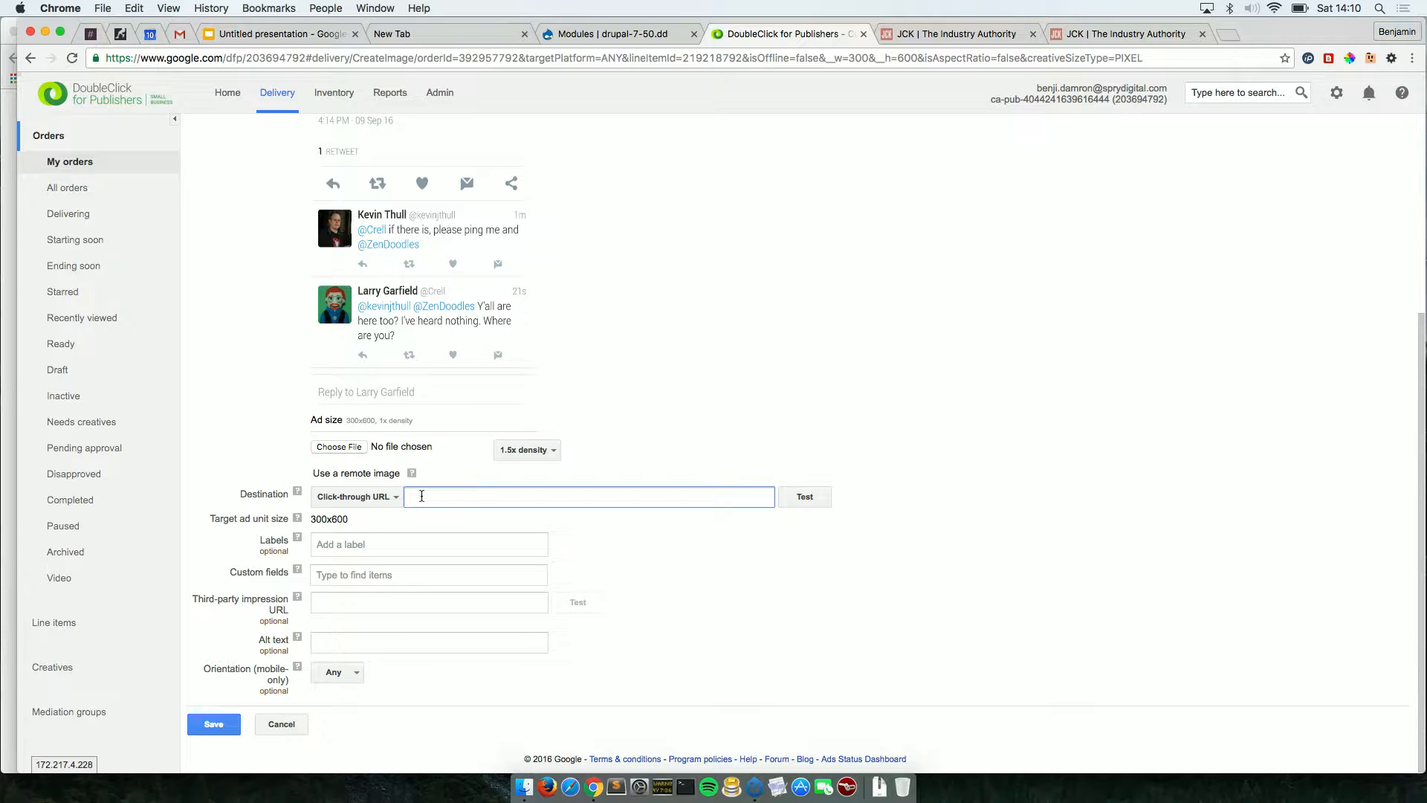
{"action": "type", "text": "http"}
{"action": "type", "text": "://"}
{"action": "type", "text": "example"}
{"action": "type", "text": ".cp."}
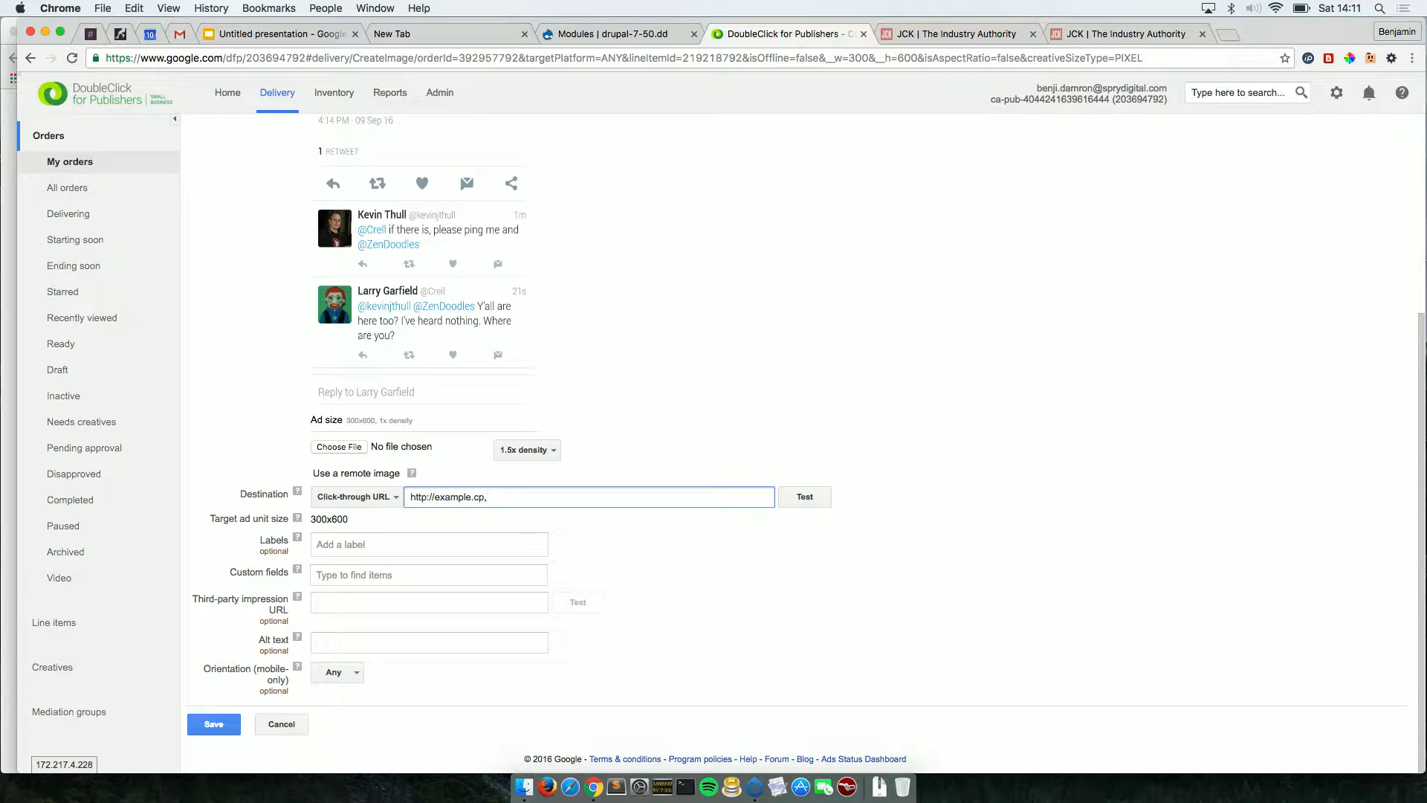
{"action": "key", "text": "BackSpace"}
{"action": "key", "text": "BackSpace"}
{"action": "type", "text": "om"}
{"action": "left_click", "coordinate": [214, 725]}
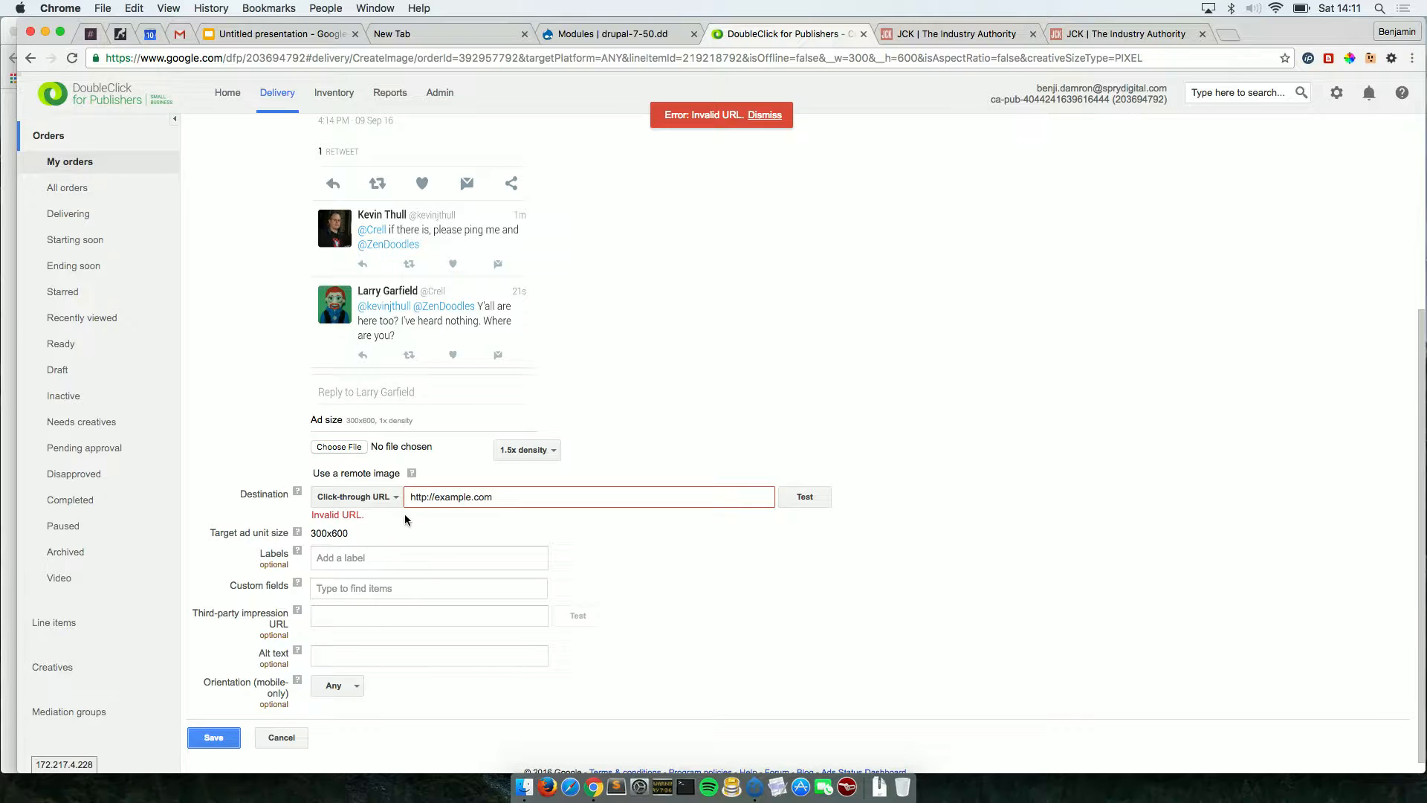
{"action": "left_click", "coordinate": [473, 497]}
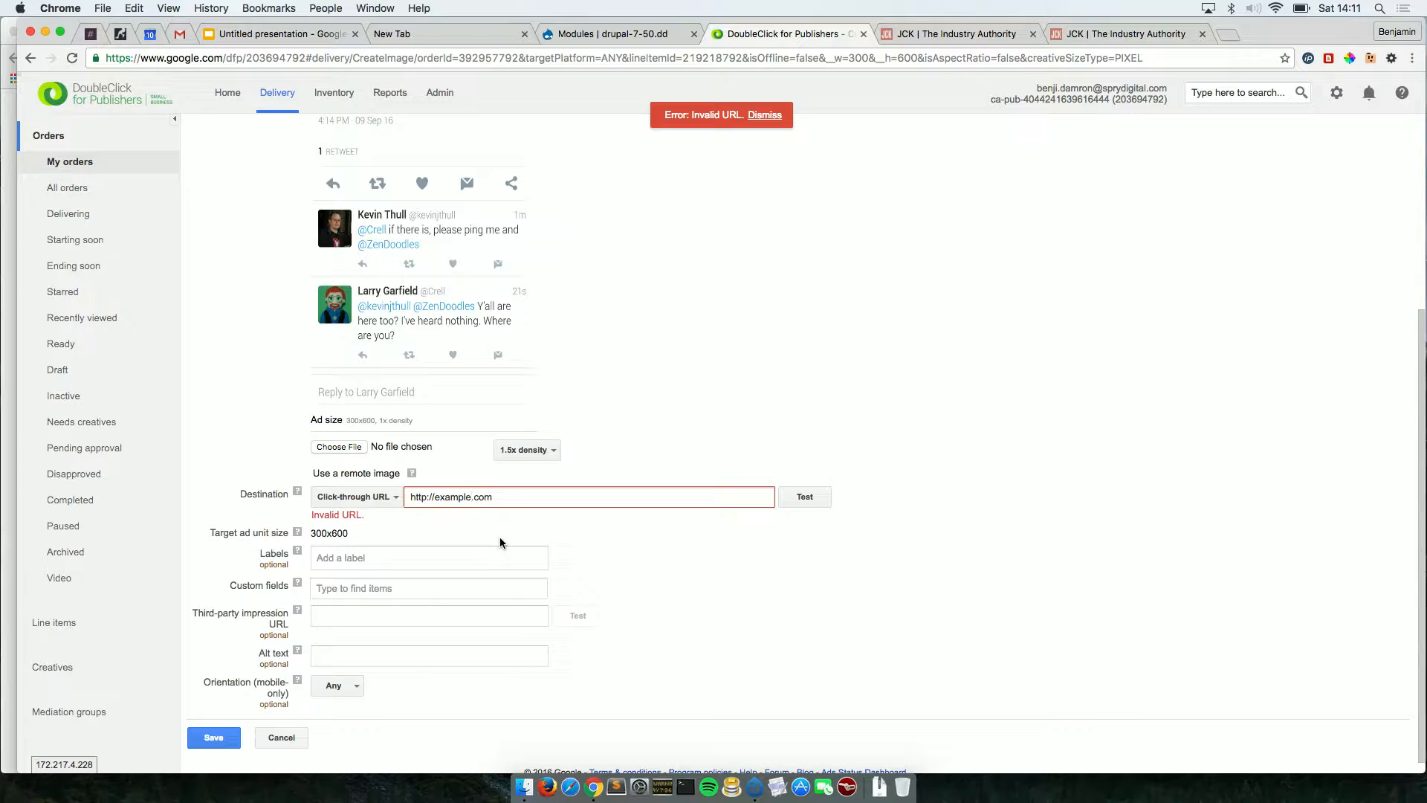
{"action": "key", "text": "BackSpace"}
{"action": "key", "text": "BackSpace"}
{"action": "key", "text": "BackSpace"}
{"action": "key", "text": "BackSpace"}
{"action": "key", "text": "BackSpace"}
{"action": "key", "text": "BackSpace"}
{"action": "key", "text": "BackSpace"}
{"action": "type", "text": "/sprydigital"}
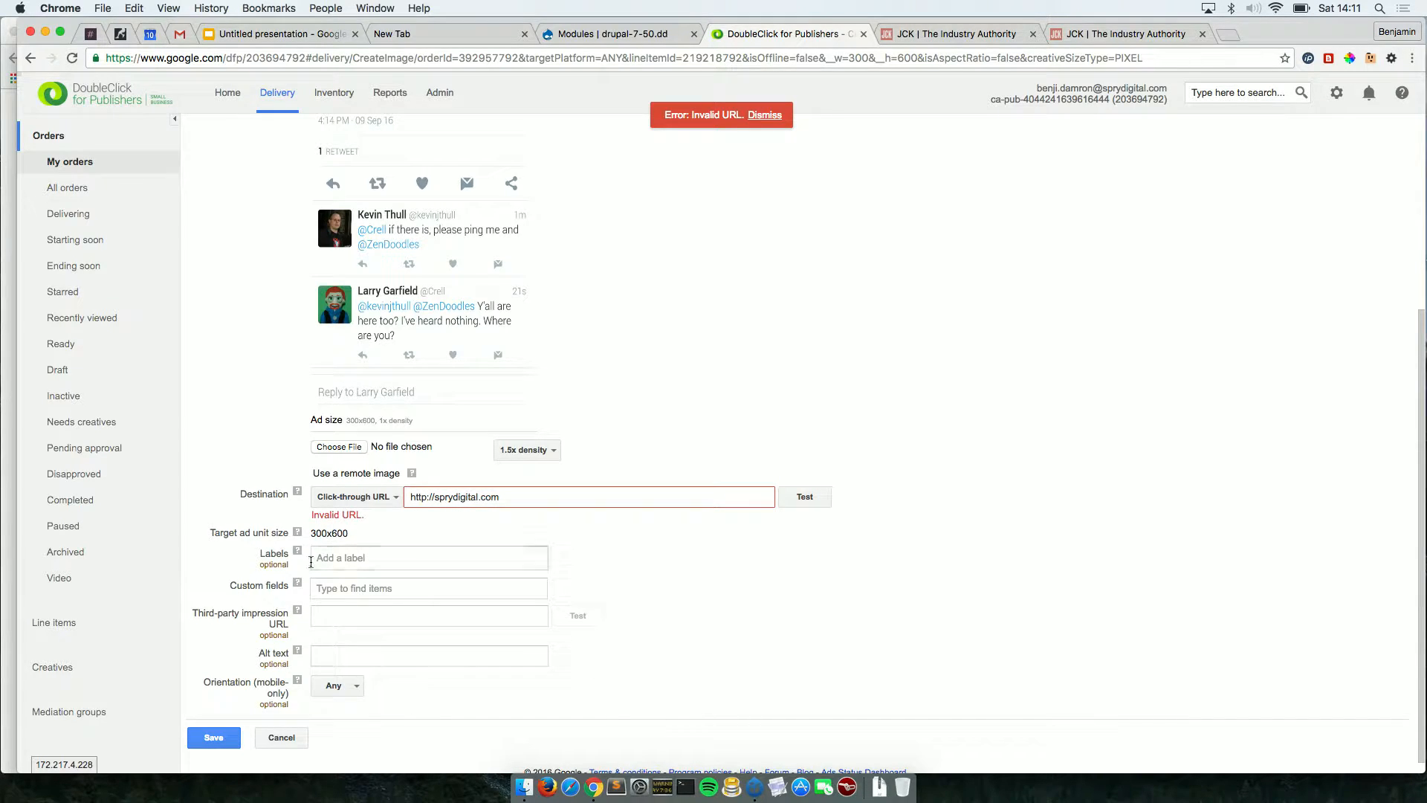
{"action": "left_click", "coordinate": [217, 736]}
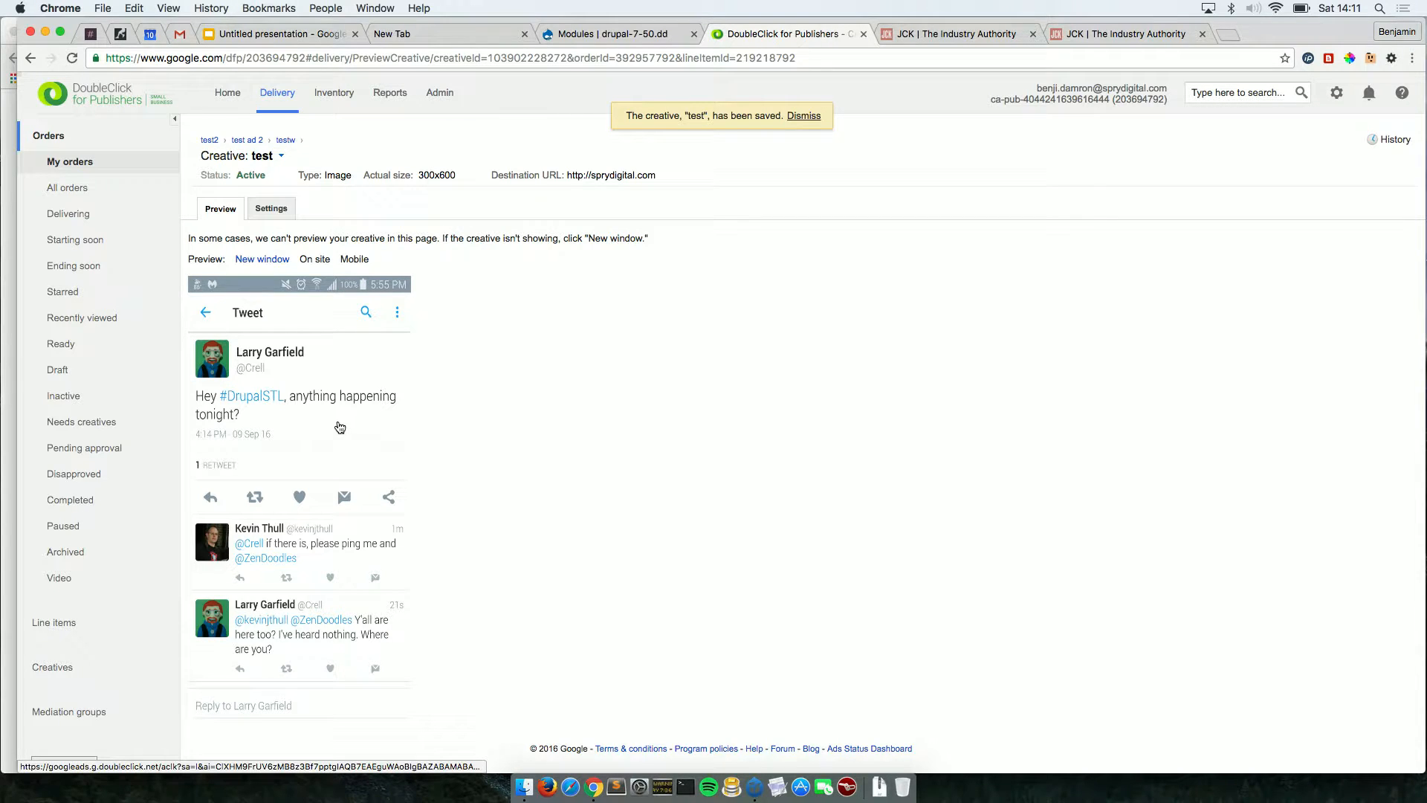
Test the creative's click-through preview, return to order test ad 2, then go to Drupal Modules.
{"action": "left_click", "coordinate": [339, 427]}
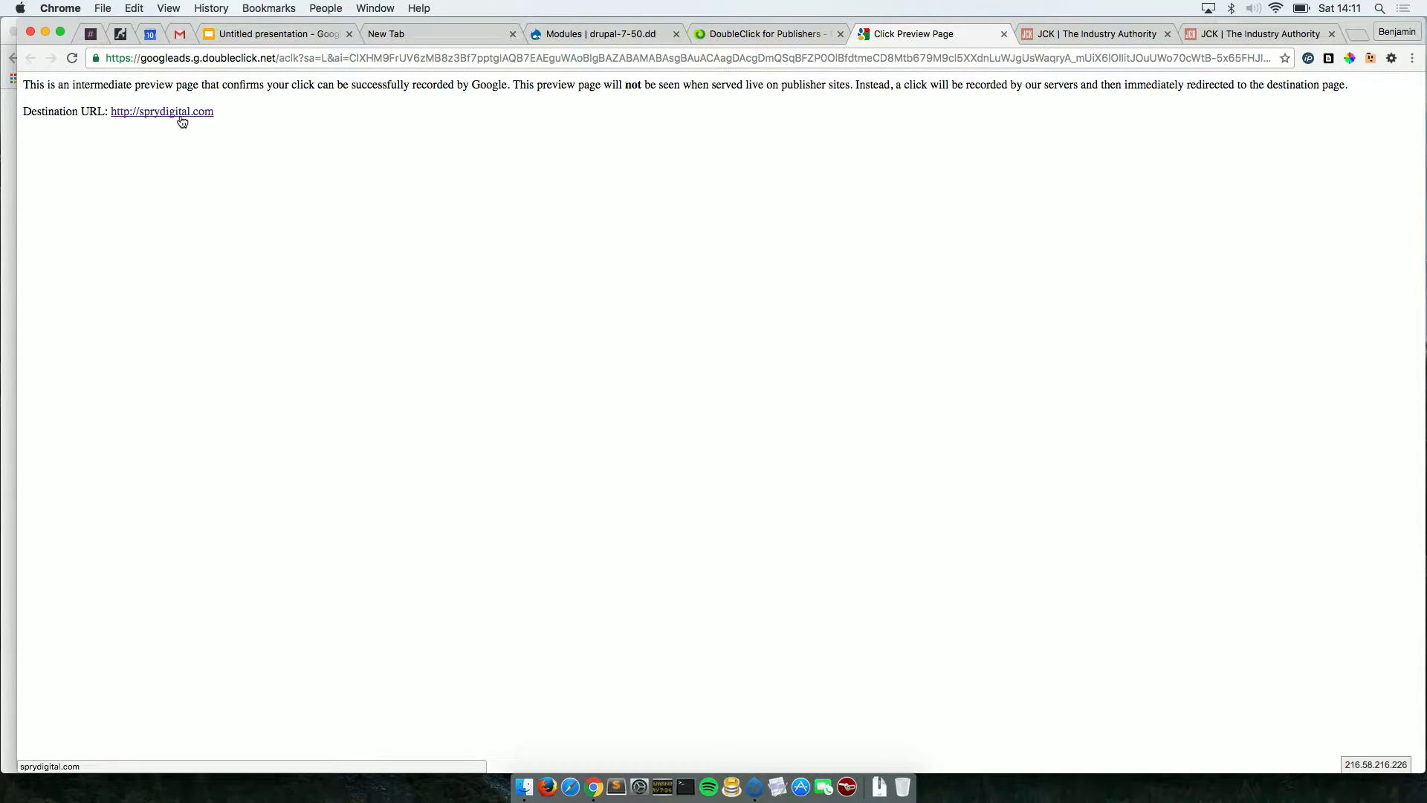
{"action": "left_click", "coordinate": [1005, 34]}
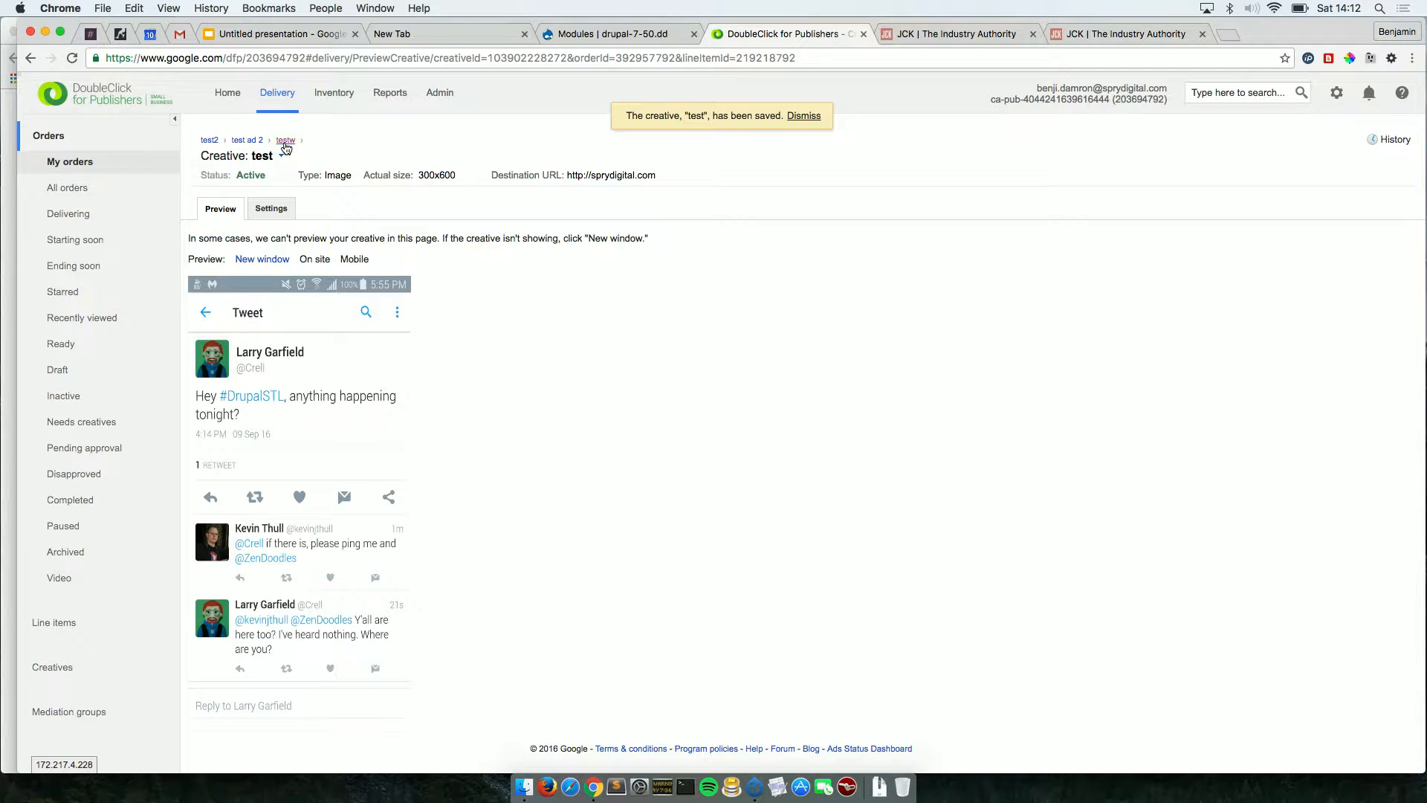
{"action": "left_click", "coordinate": [286, 141]}
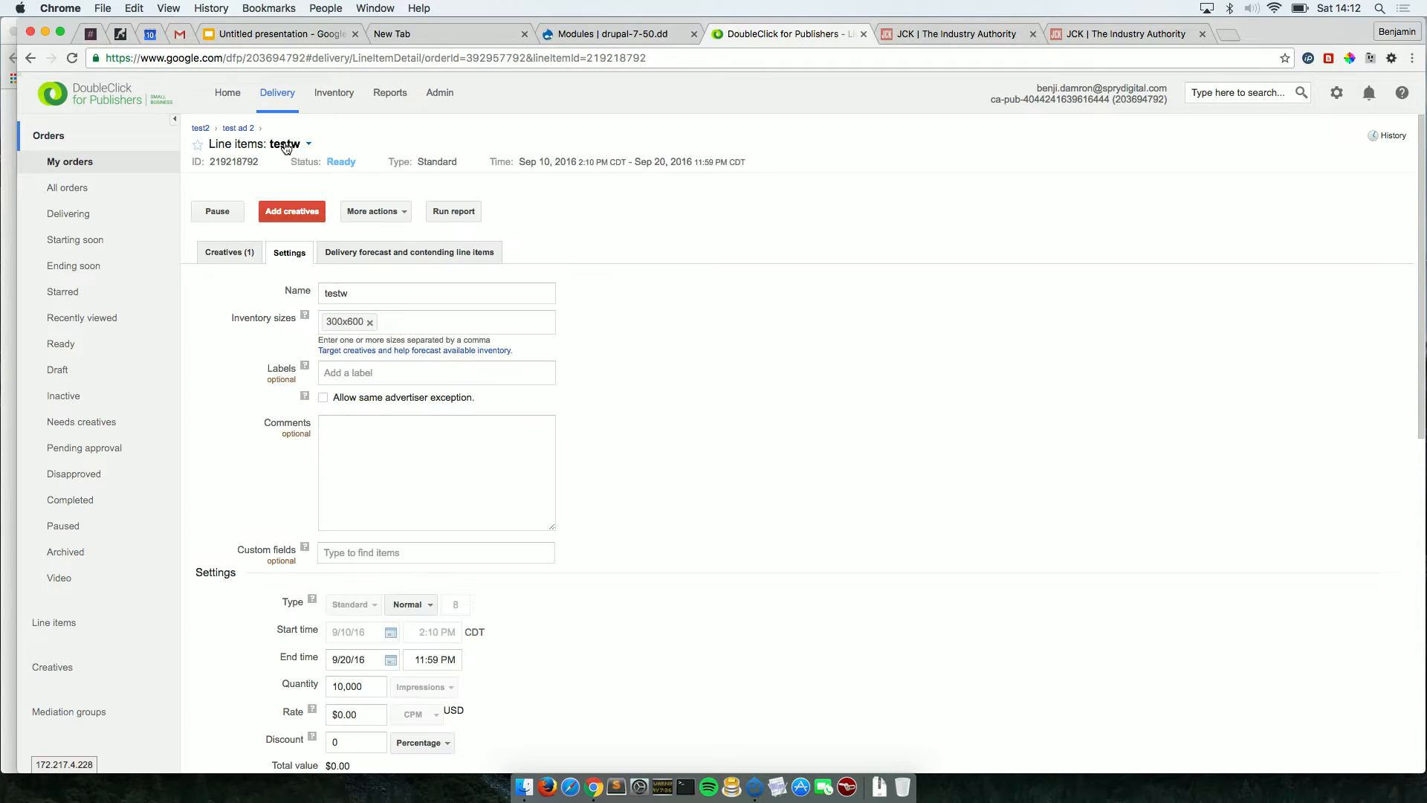
{"action": "left_click", "coordinate": [236, 130]}
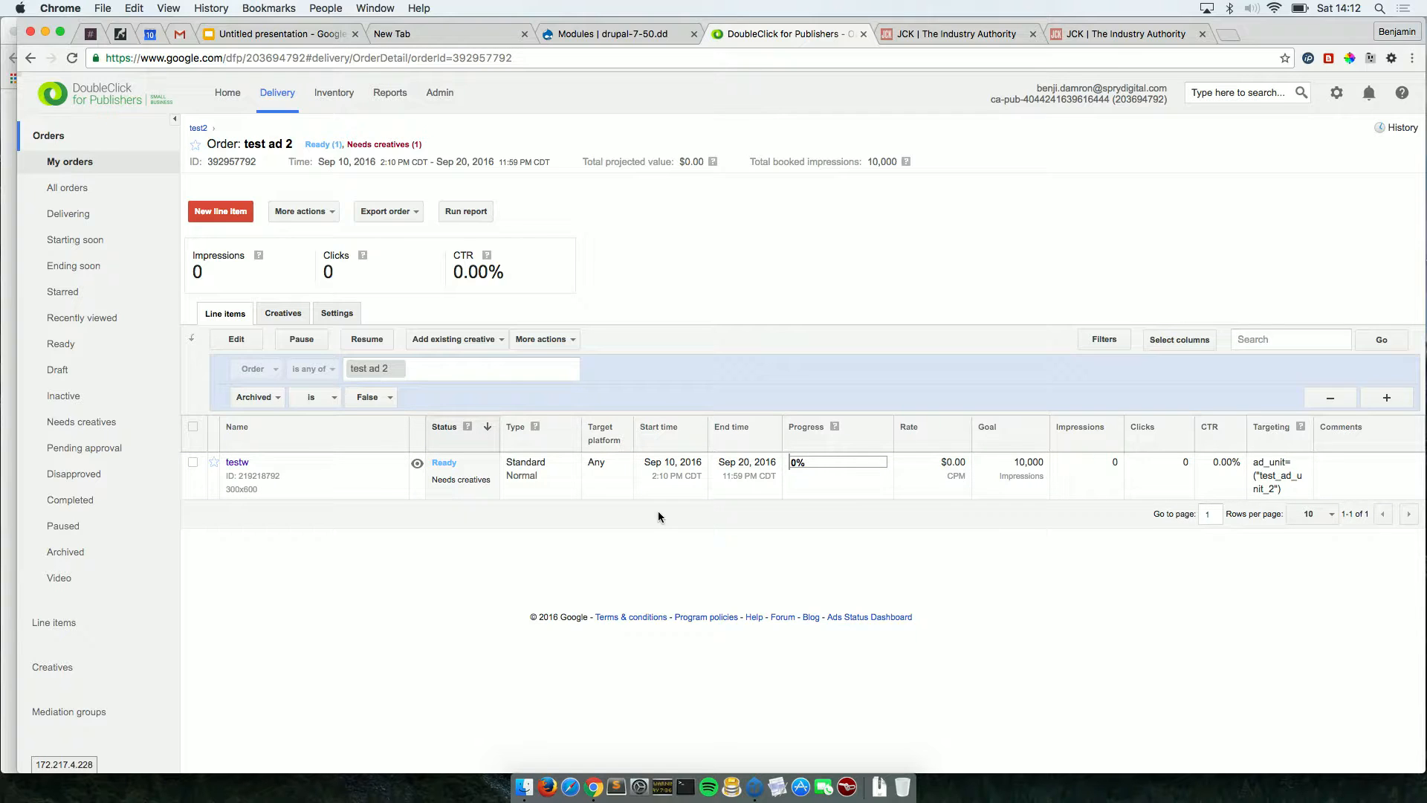
{"action": "left_click", "coordinate": [610, 34]}
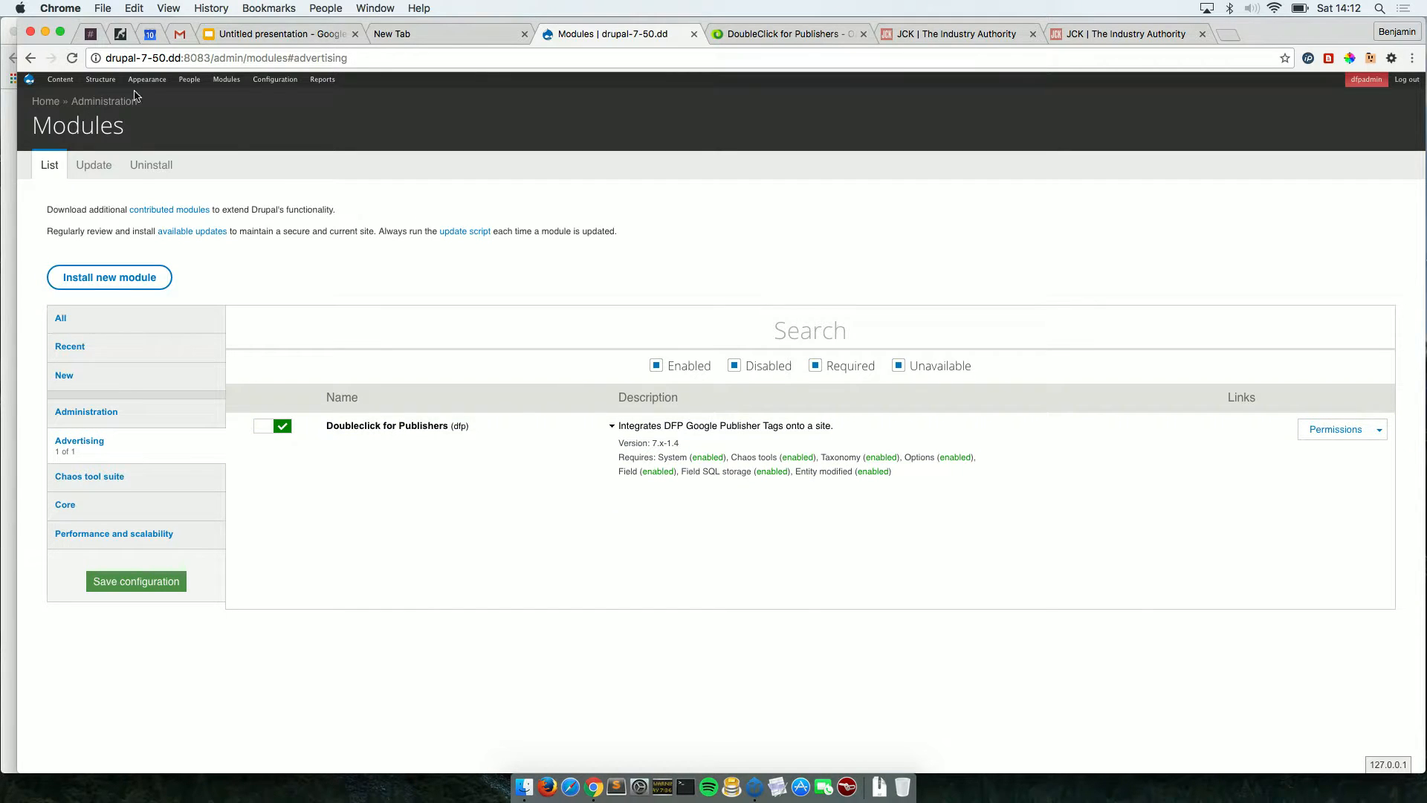
In DFP Ad Tags Global DFP Settings, compare the Network ID with DoubleClick's, then view Global Display Options.
{"action": "mouse_move", "coordinate": [101, 87]}
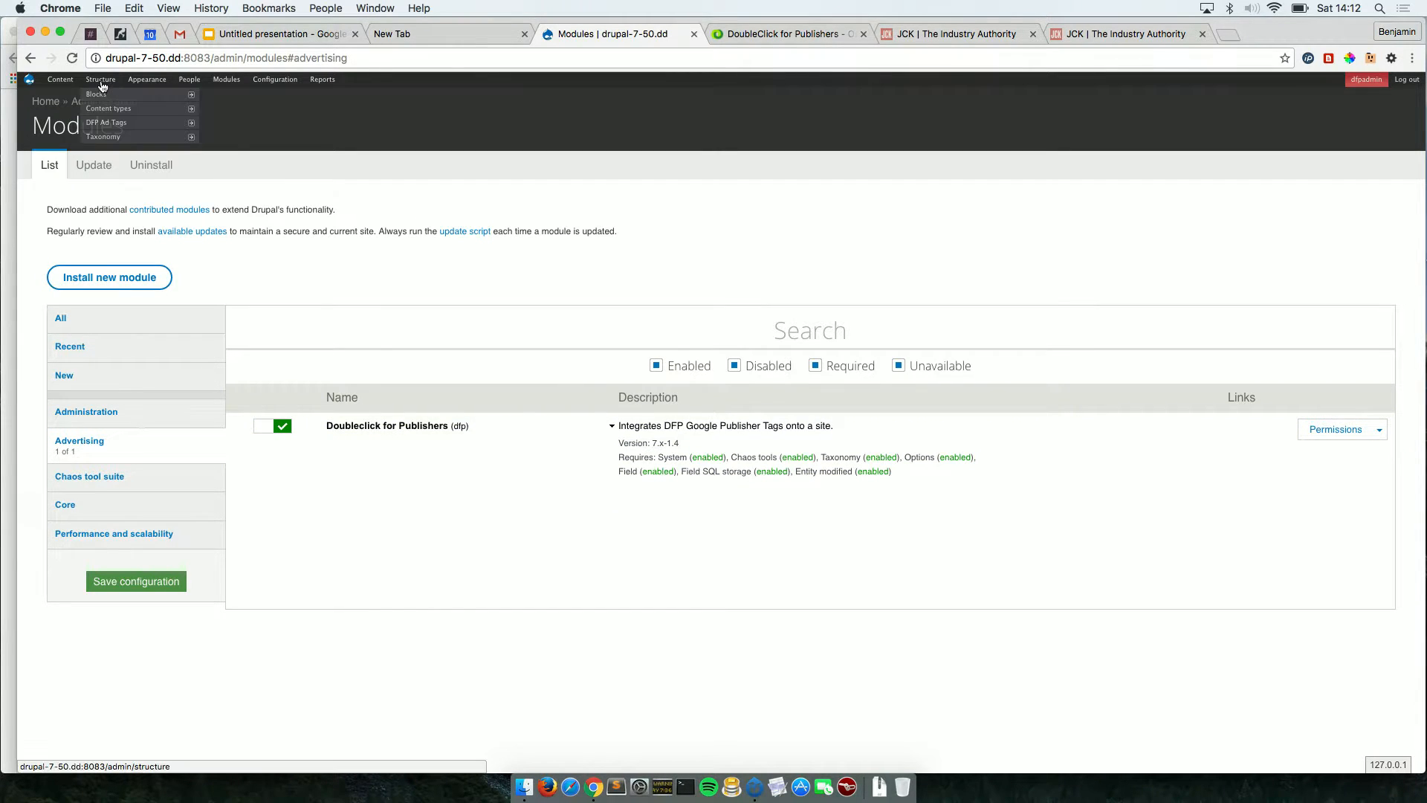
{"action": "left_click", "coordinate": [109, 125]}
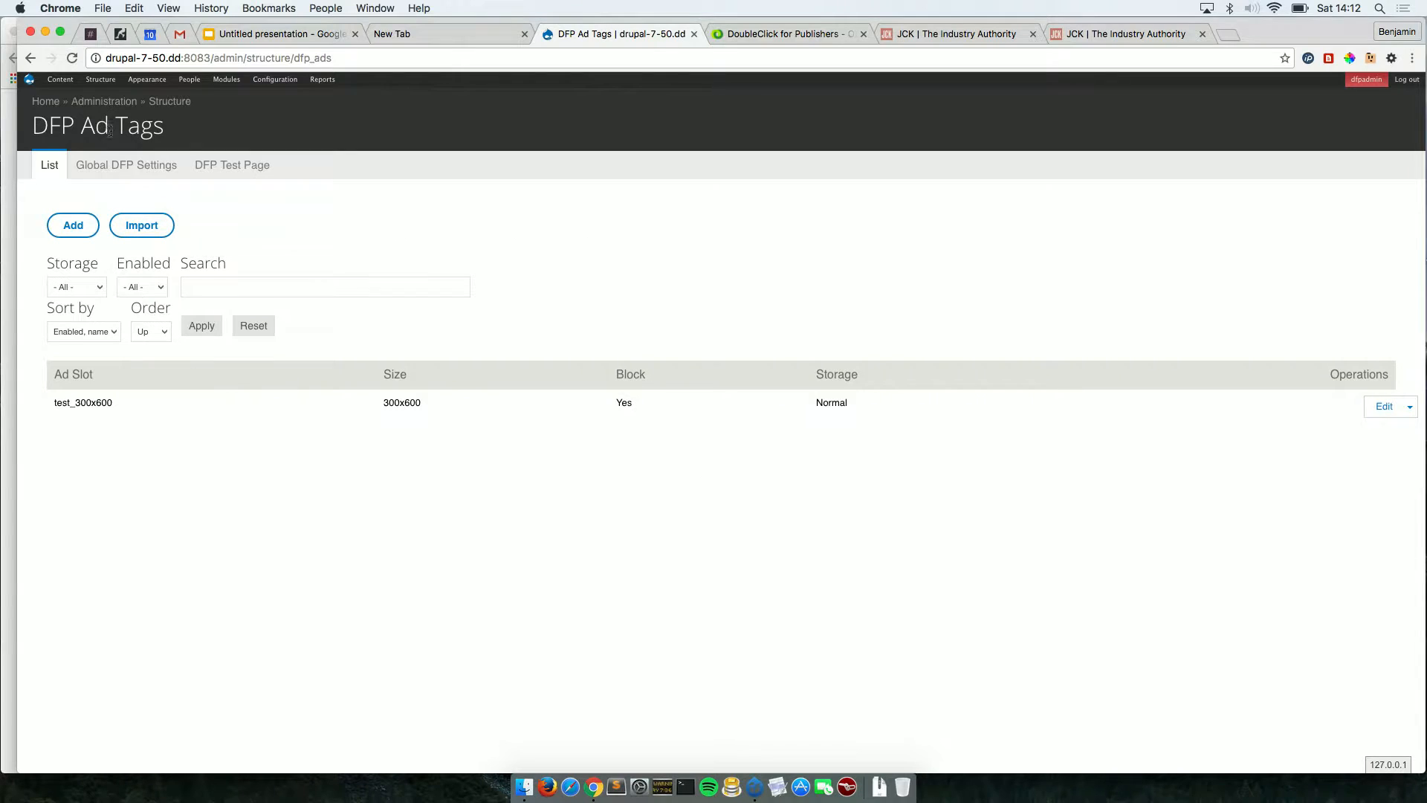
{"action": "left_click", "coordinate": [139, 174]}
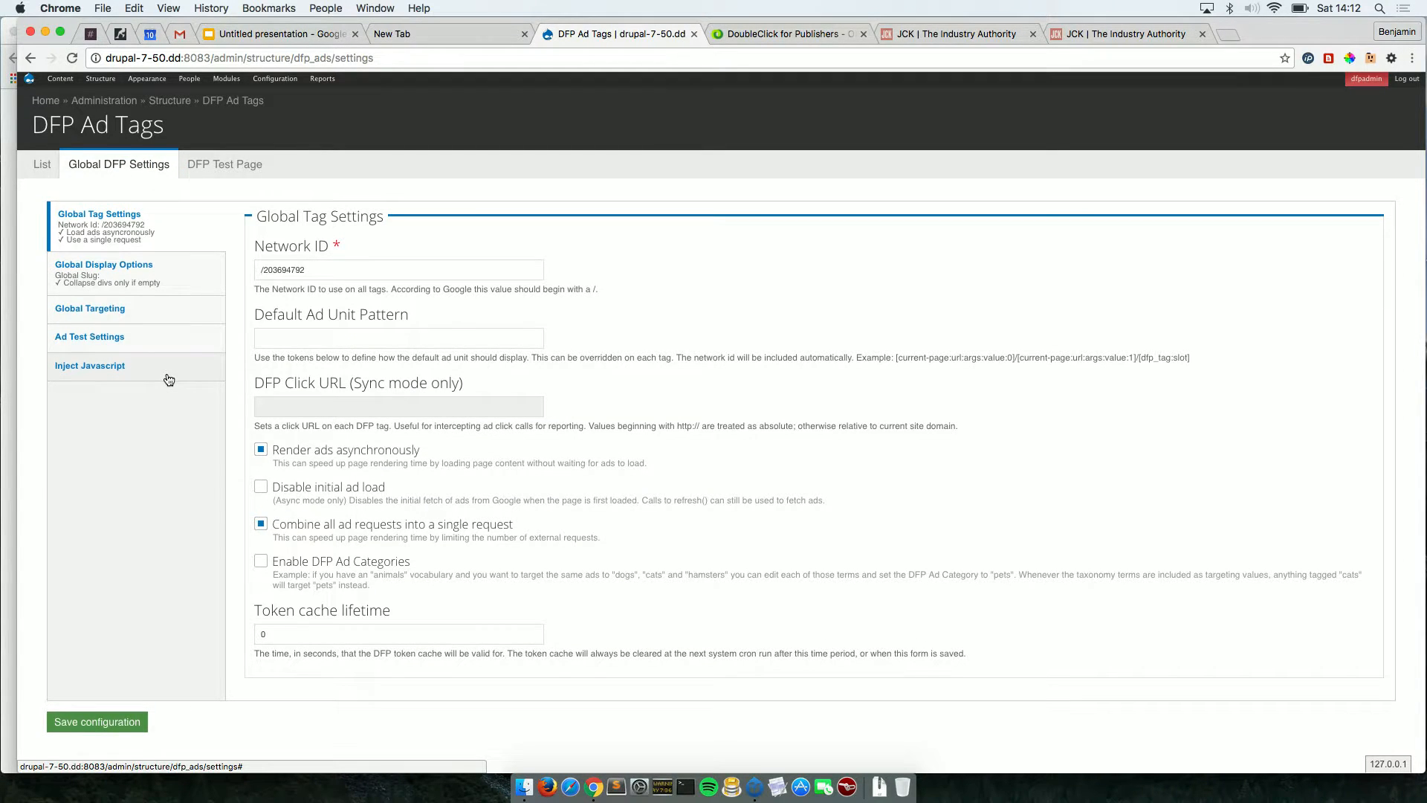
{"action": "left_click_drag", "start_coordinate": [321, 266], "coordinate": [255, 269]}
{"action": "left_click", "coordinate": [772, 33]}
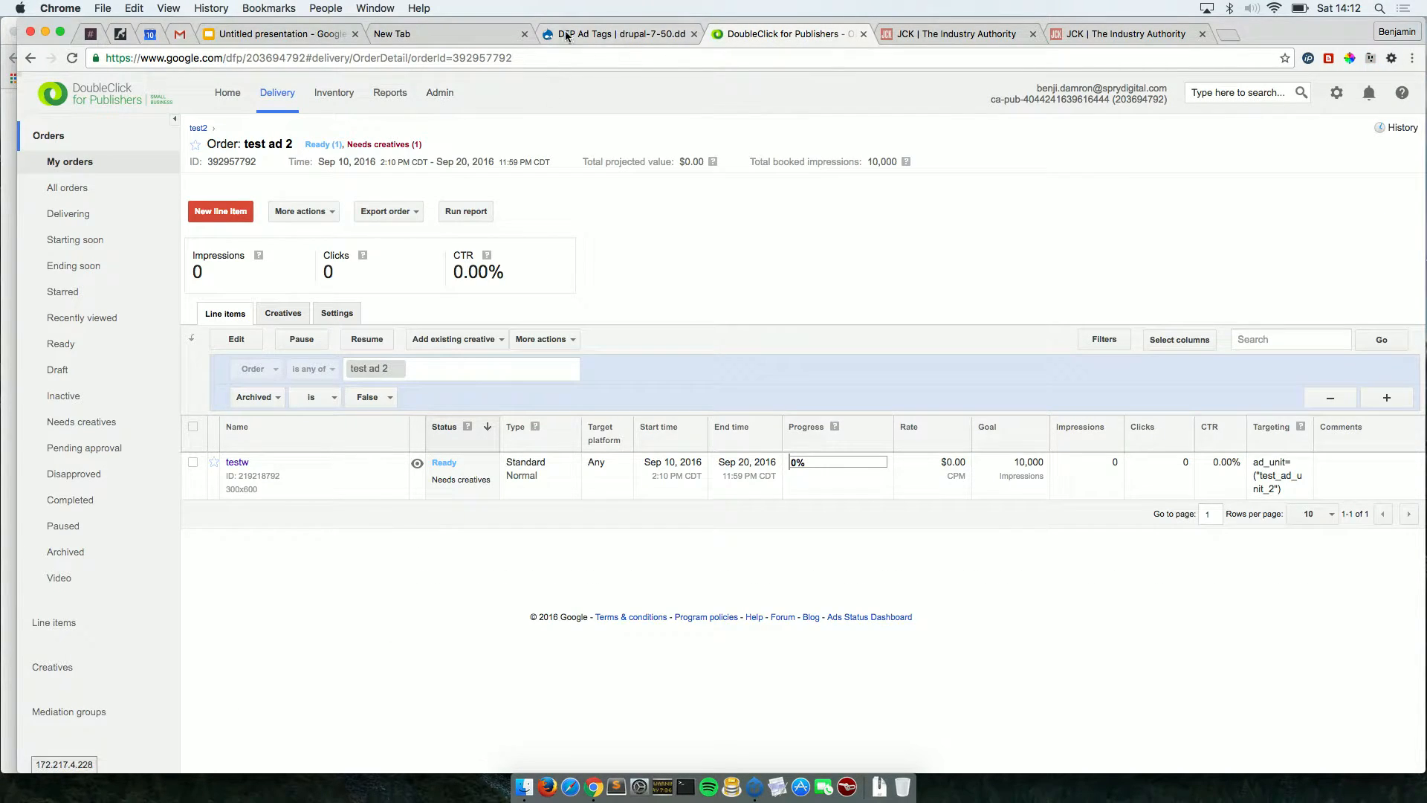
{"action": "left_click", "coordinate": [617, 33]}
{"action": "left_click", "coordinate": [264, 272]}
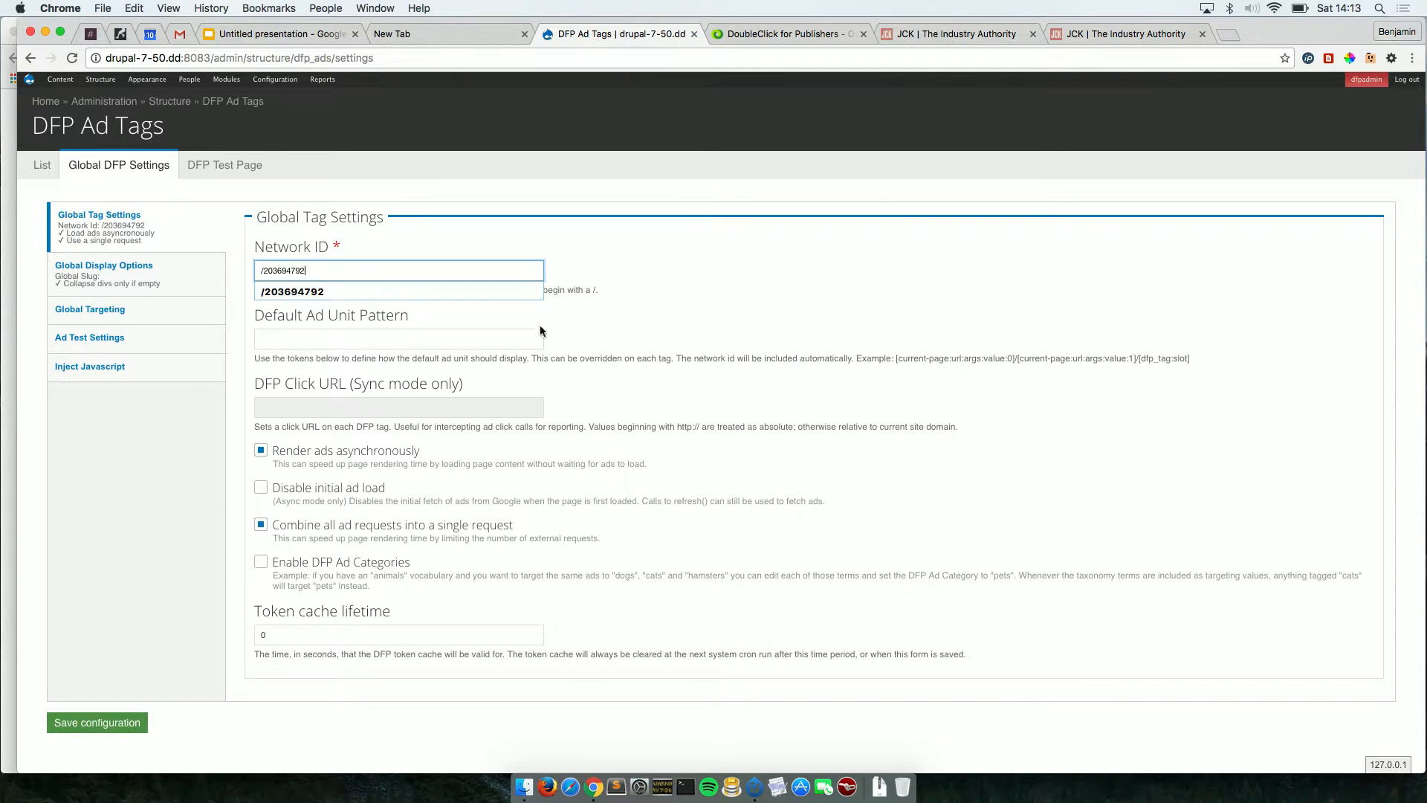
{"action": "left_click", "coordinate": [621, 348]}
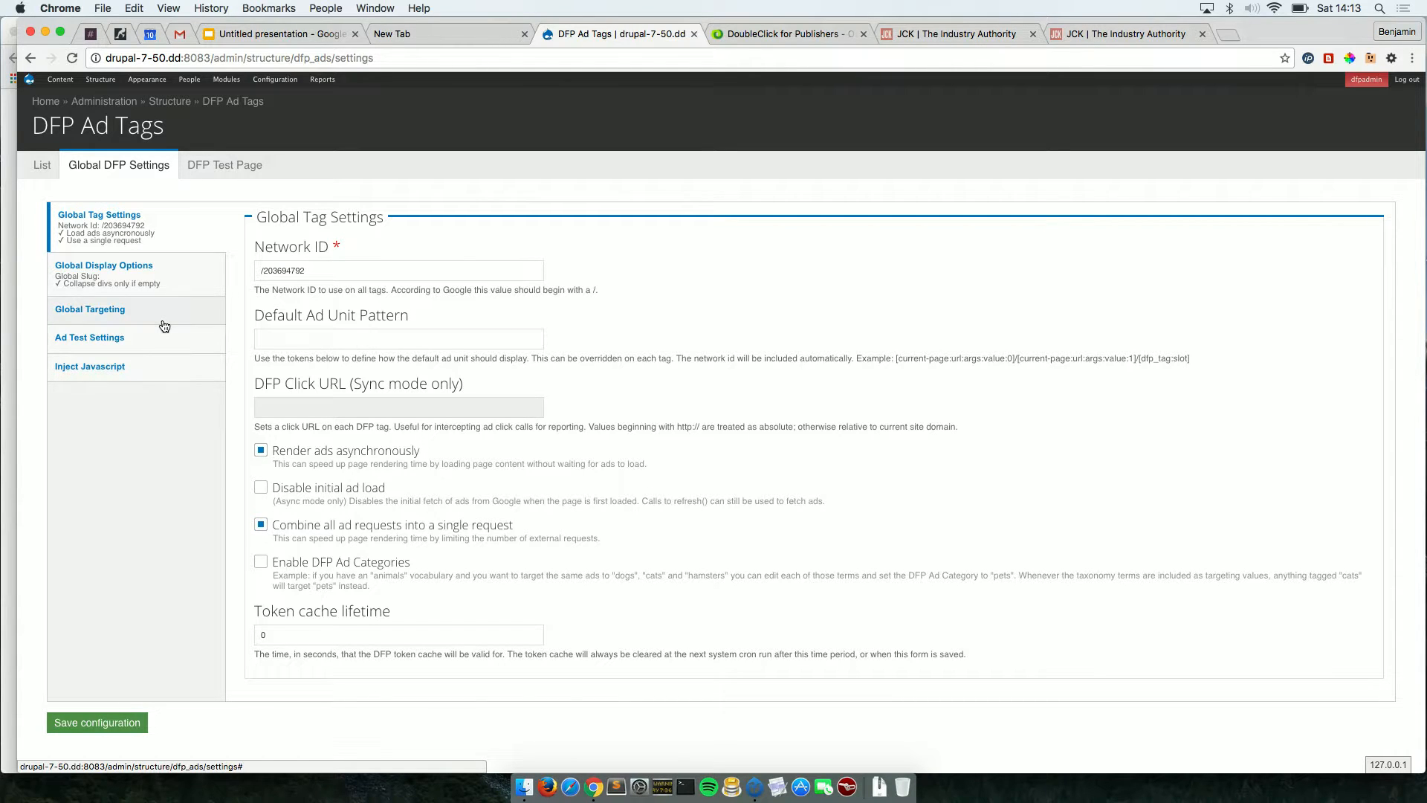
{"action": "left_click", "coordinate": [143, 280]}
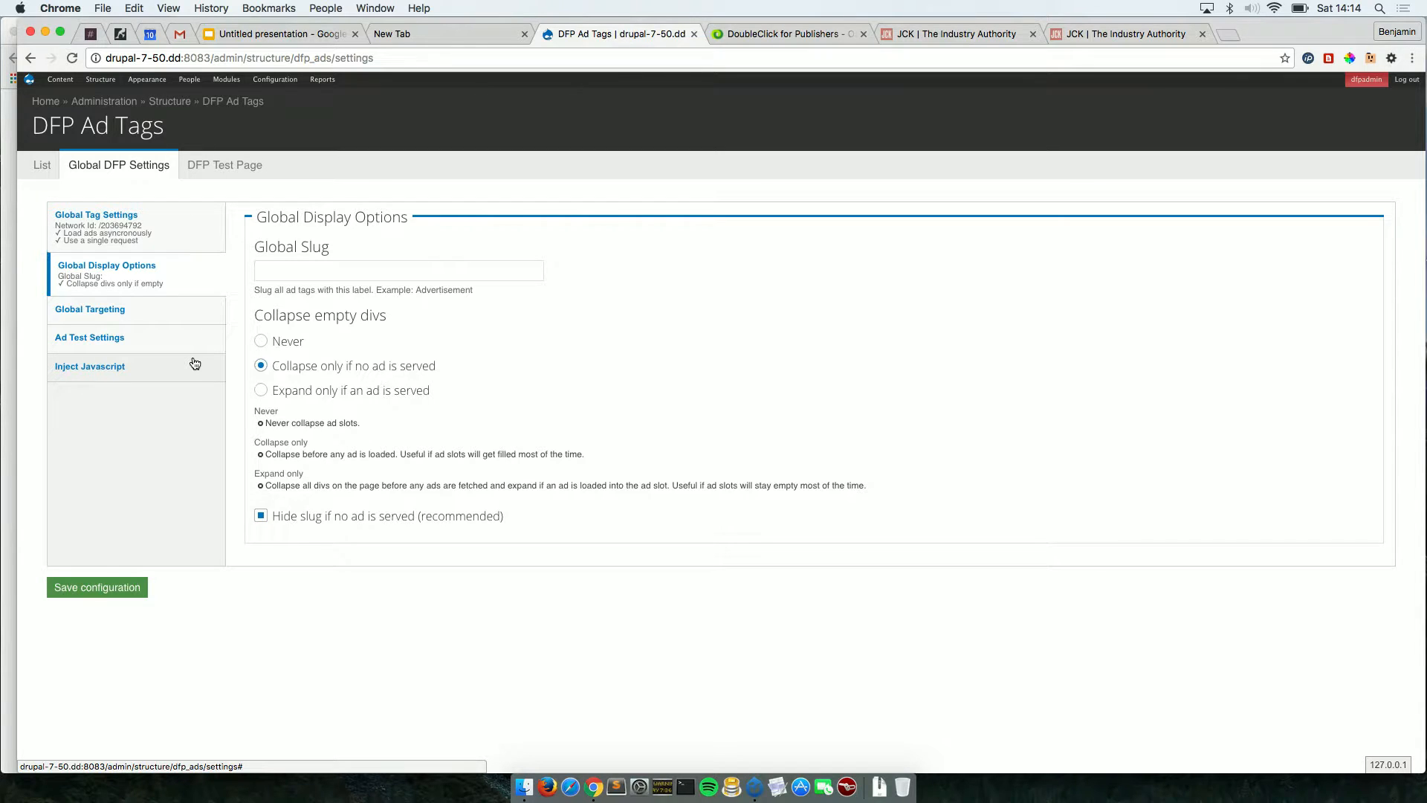
Review Global Targeting, Ad Test Settings and Inject Javascript, then view the test_300x600 ad on the DFP Test Page.
{"action": "left_click", "coordinate": [151, 323]}
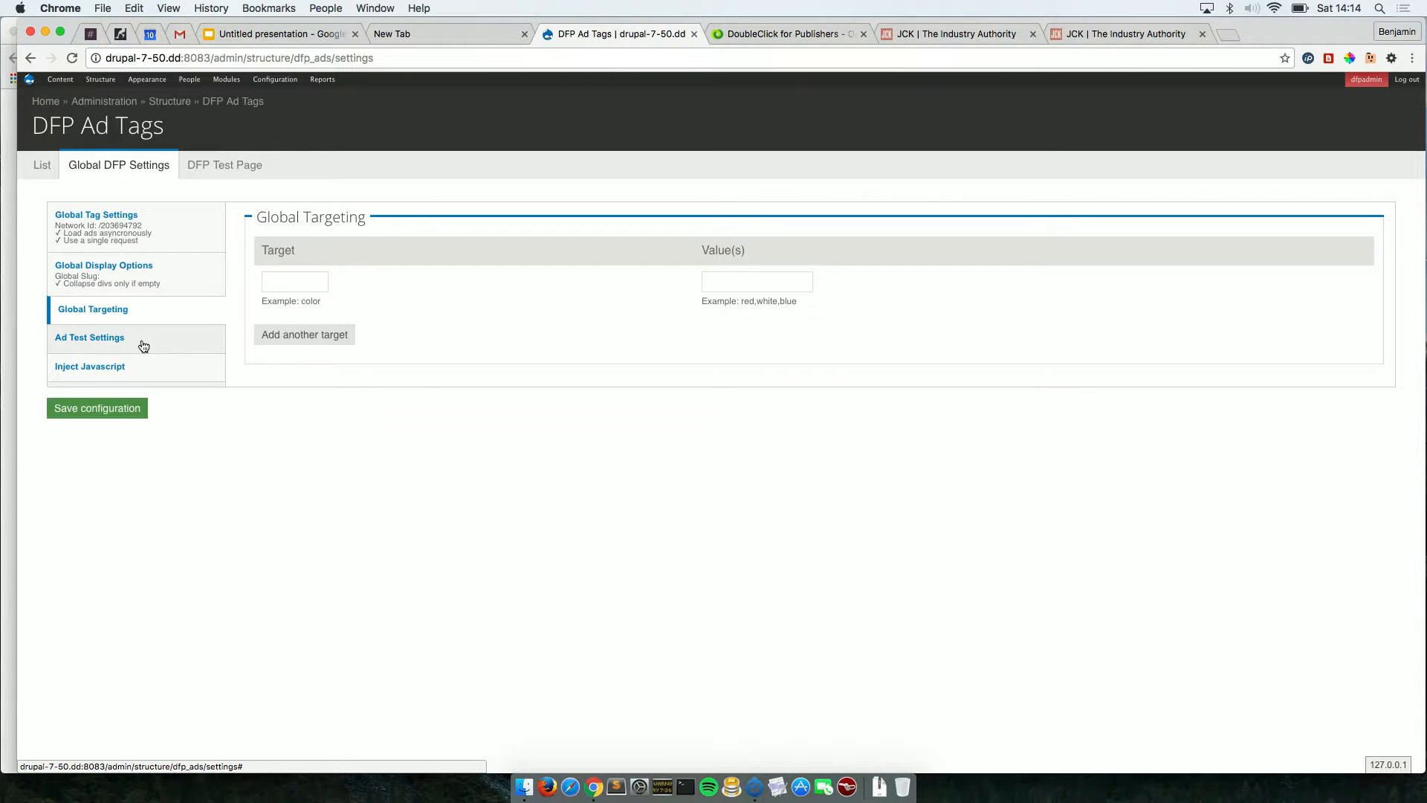
{"action": "left_click", "coordinate": [143, 340]}
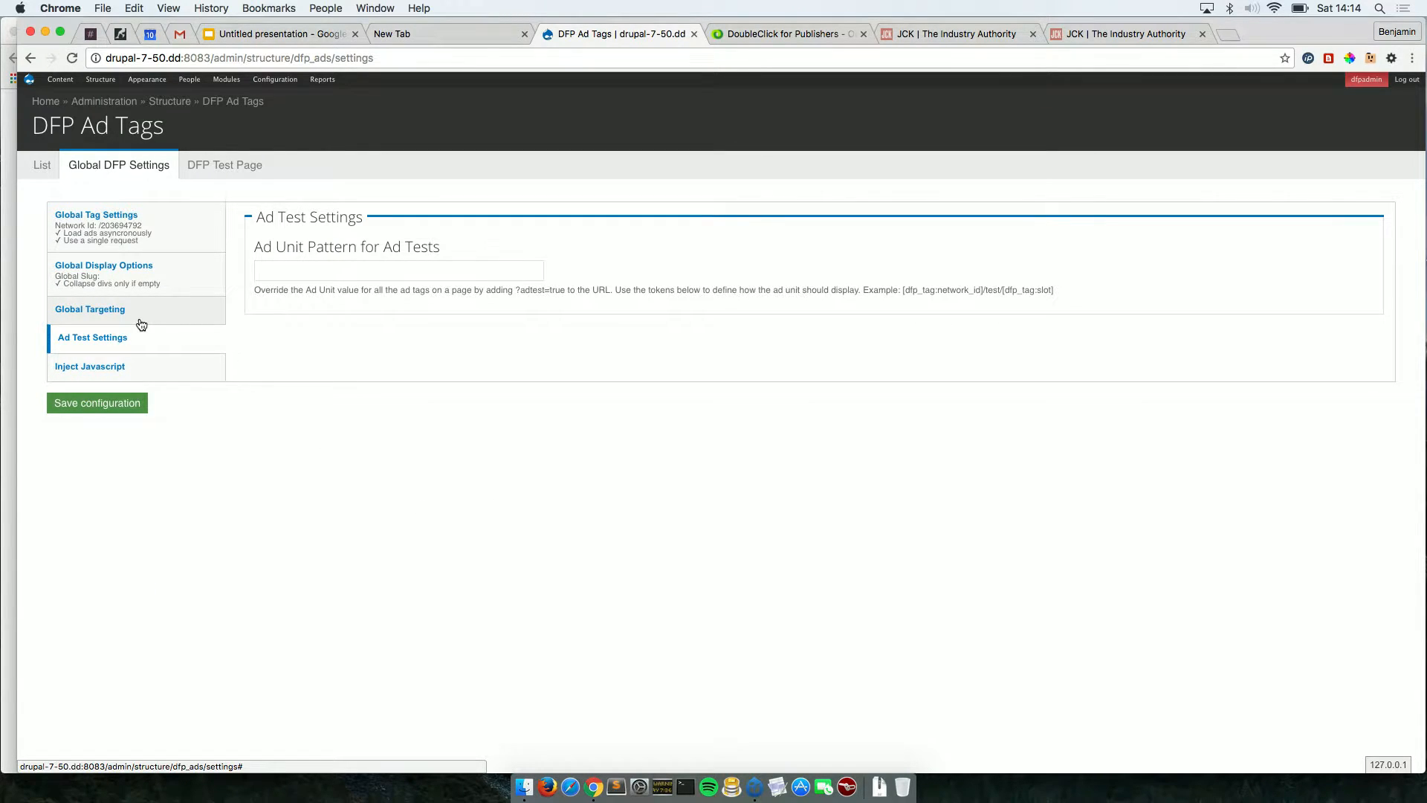
{"action": "left_click", "coordinate": [142, 323]}
{"action": "left_click", "coordinate": [137, 340]}
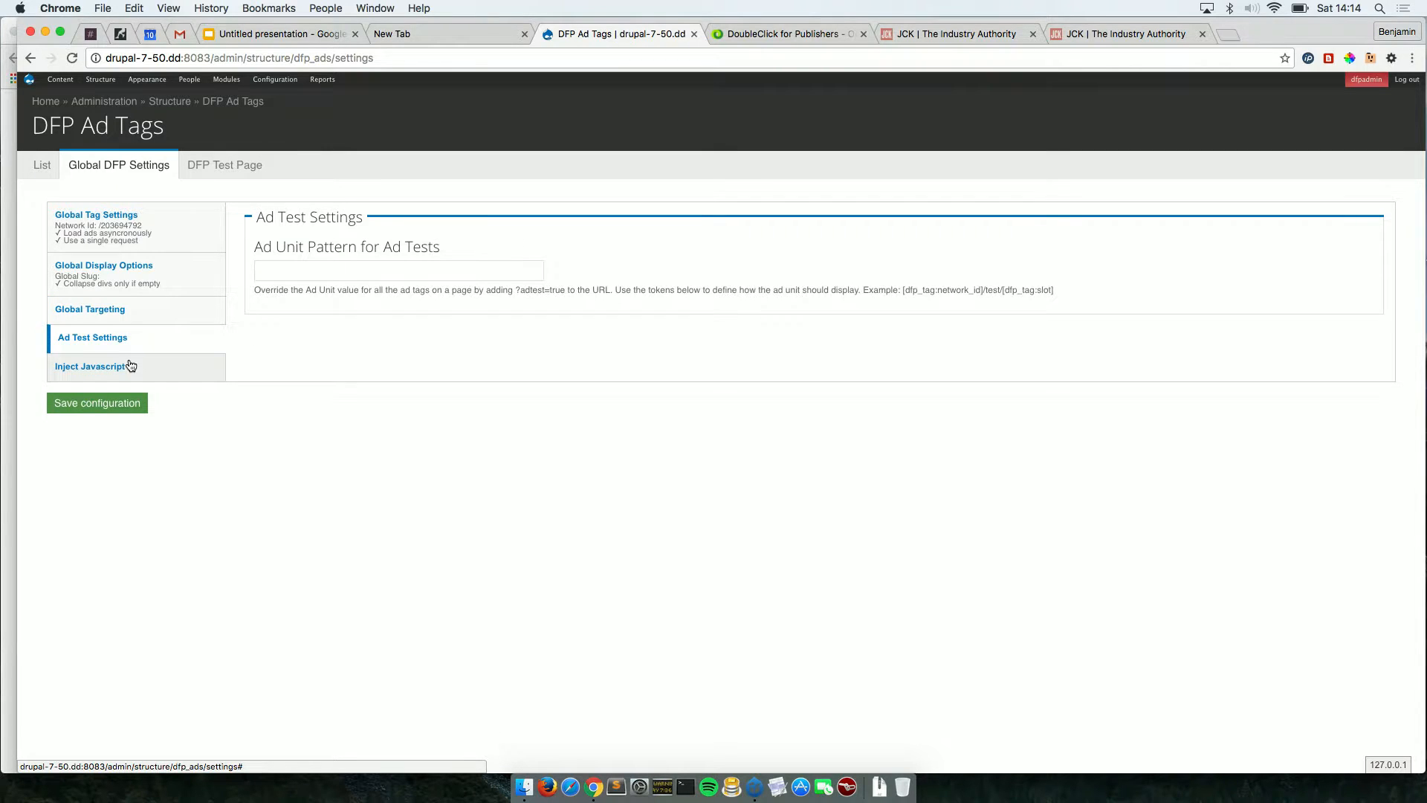
{"action": "left_click", "coordinate": [130, 367]}
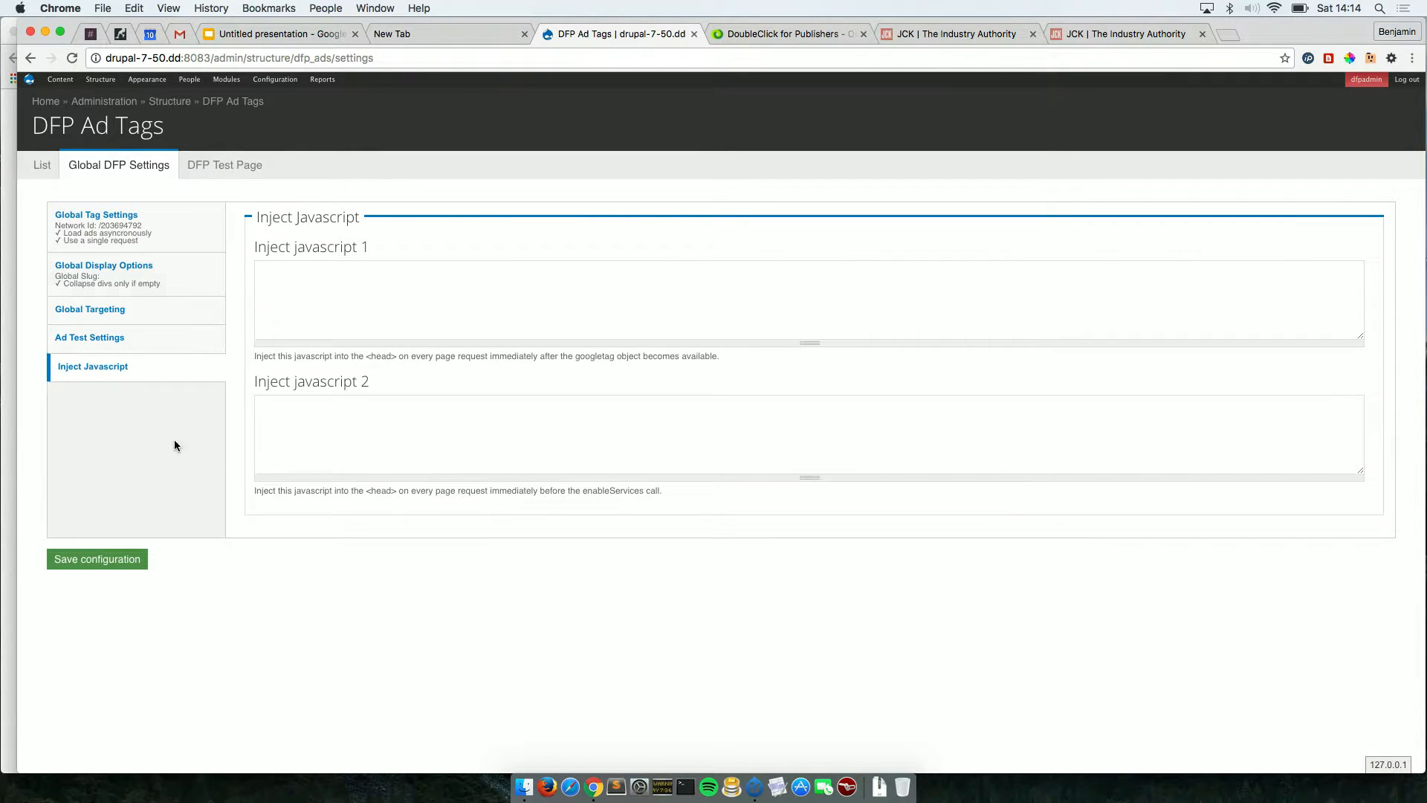
{"action": "left_click", "coordinate": [244, 170]}
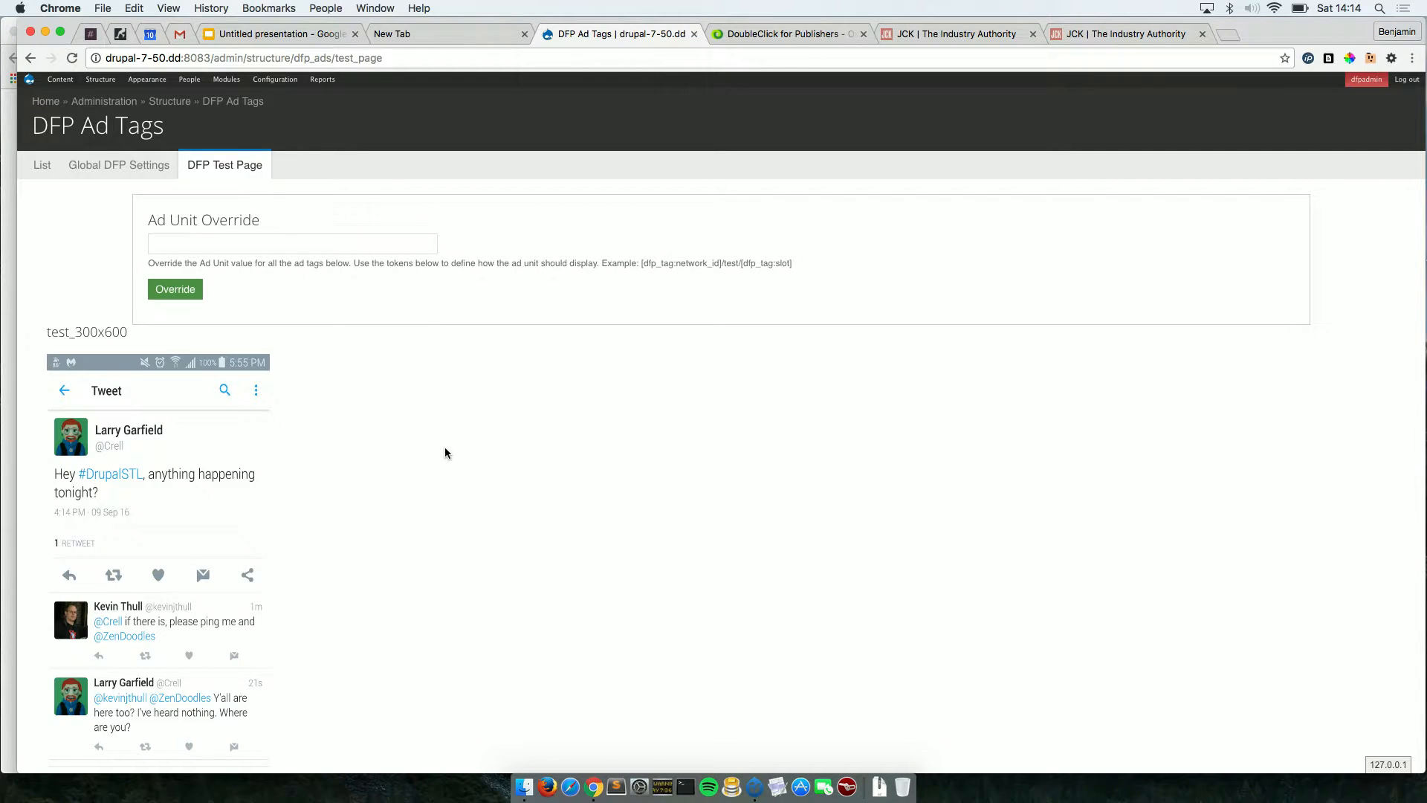
Leave the DFP test page for the DFP Ad Tags list showing the test_300x600 slot.
{"action": "scroll", "coordinate": [445, 452], "scroll_direction": "down", "scroll_amount": 1}
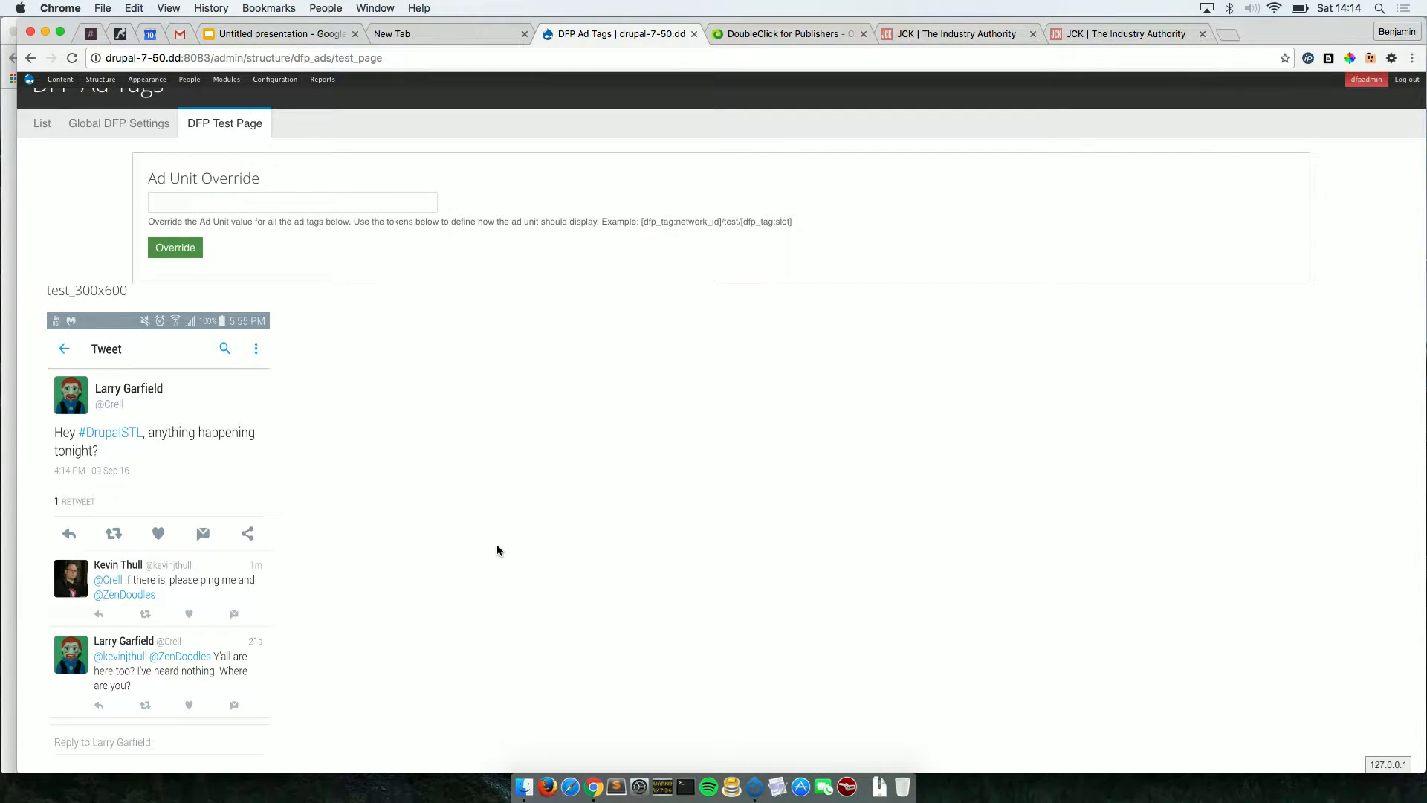
{"action": "scroll", "coordinate": [496, 546], "scroll_direction": "up", "scroll_amount": 1}
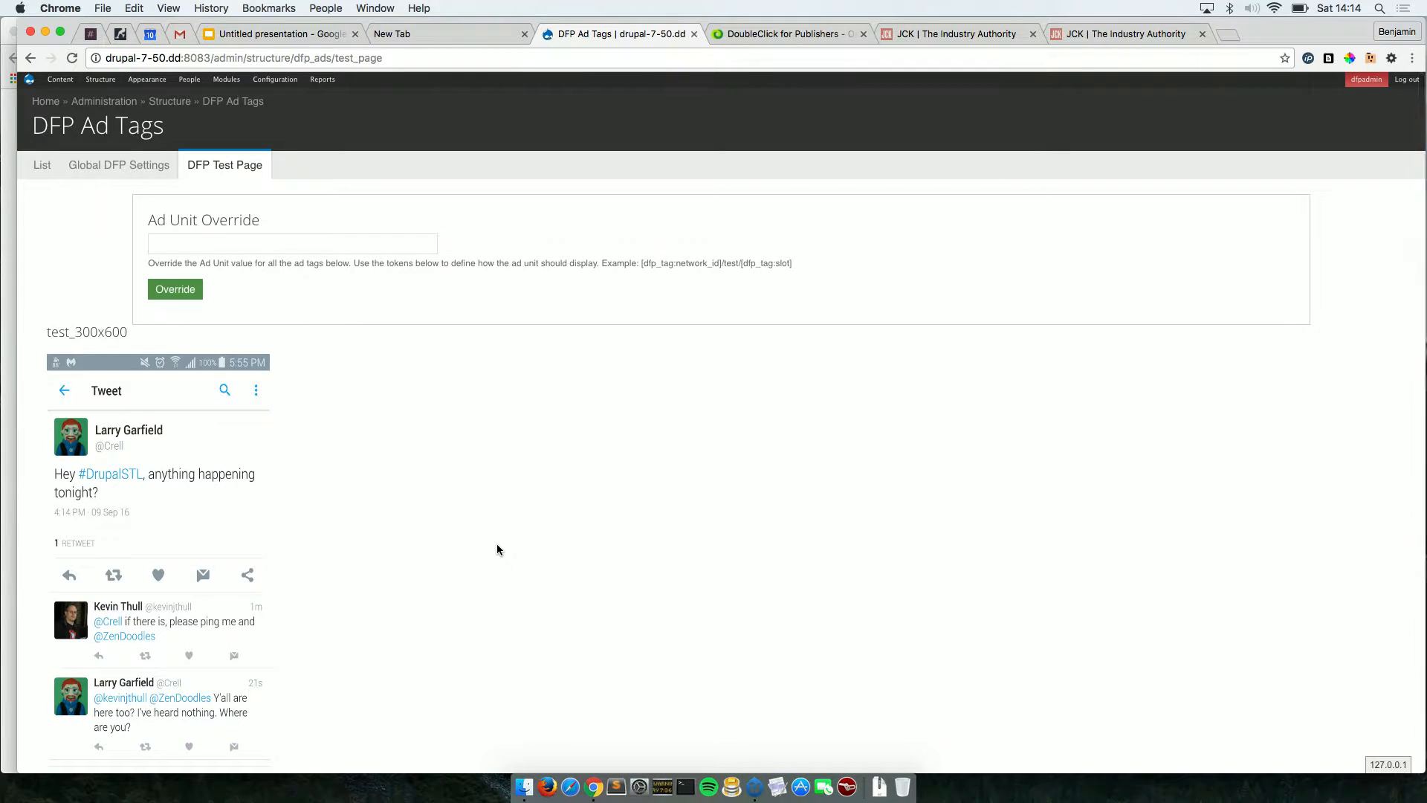
{"action": "scroll", "coordinate": [498, 548], "scroll_direction": "down", "scroll_amount": 1}
{"action": "scroll", "coordinate": [497, 549], "scroll_direction": "up", "scroll_amount": 1}
{"action": "left_click", "coordinate": [44, 170]}
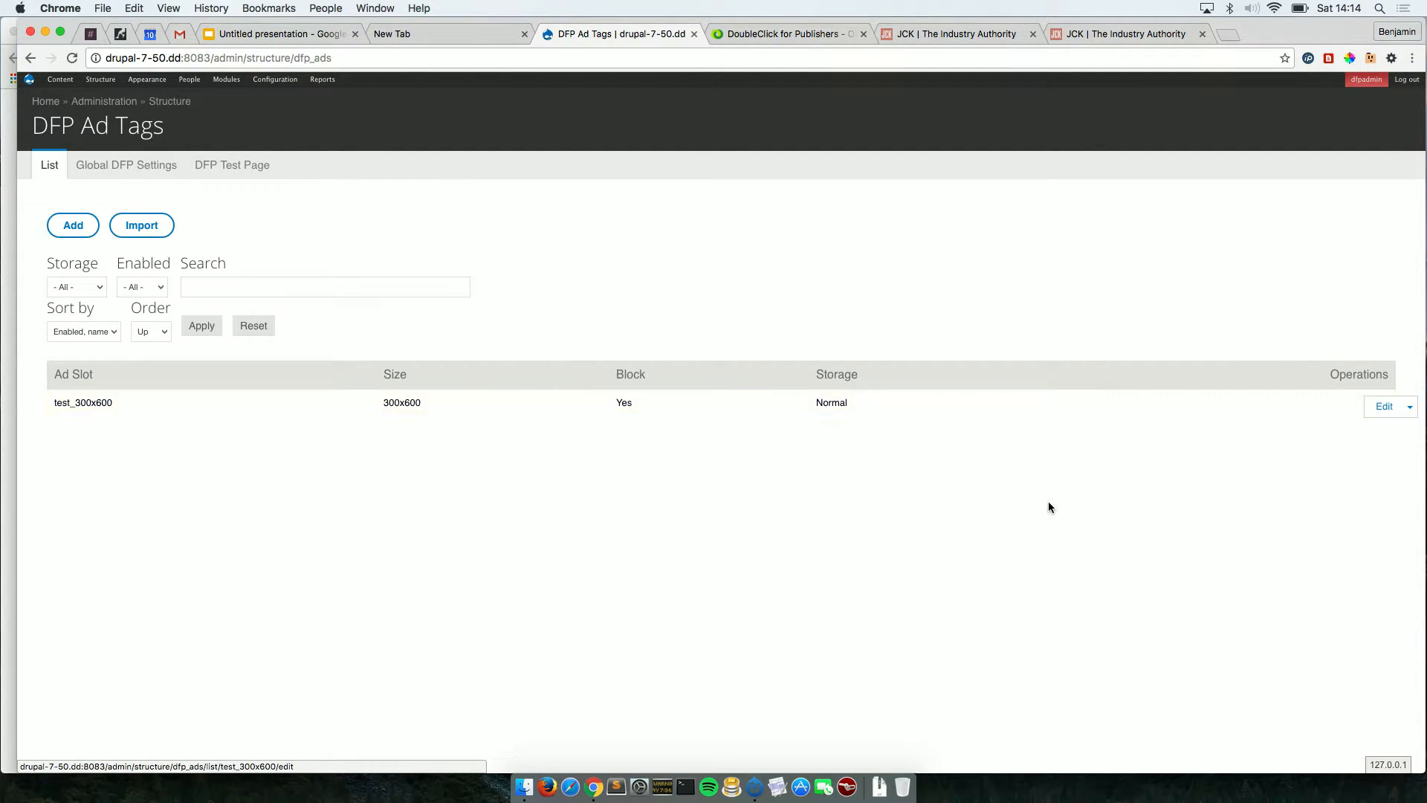
Start a new DFP ad in Drupal, then select the test_ad_unit_2 name in DFP's Ad units list.
{"action": "left_click", "coordinate": [69, 237]}
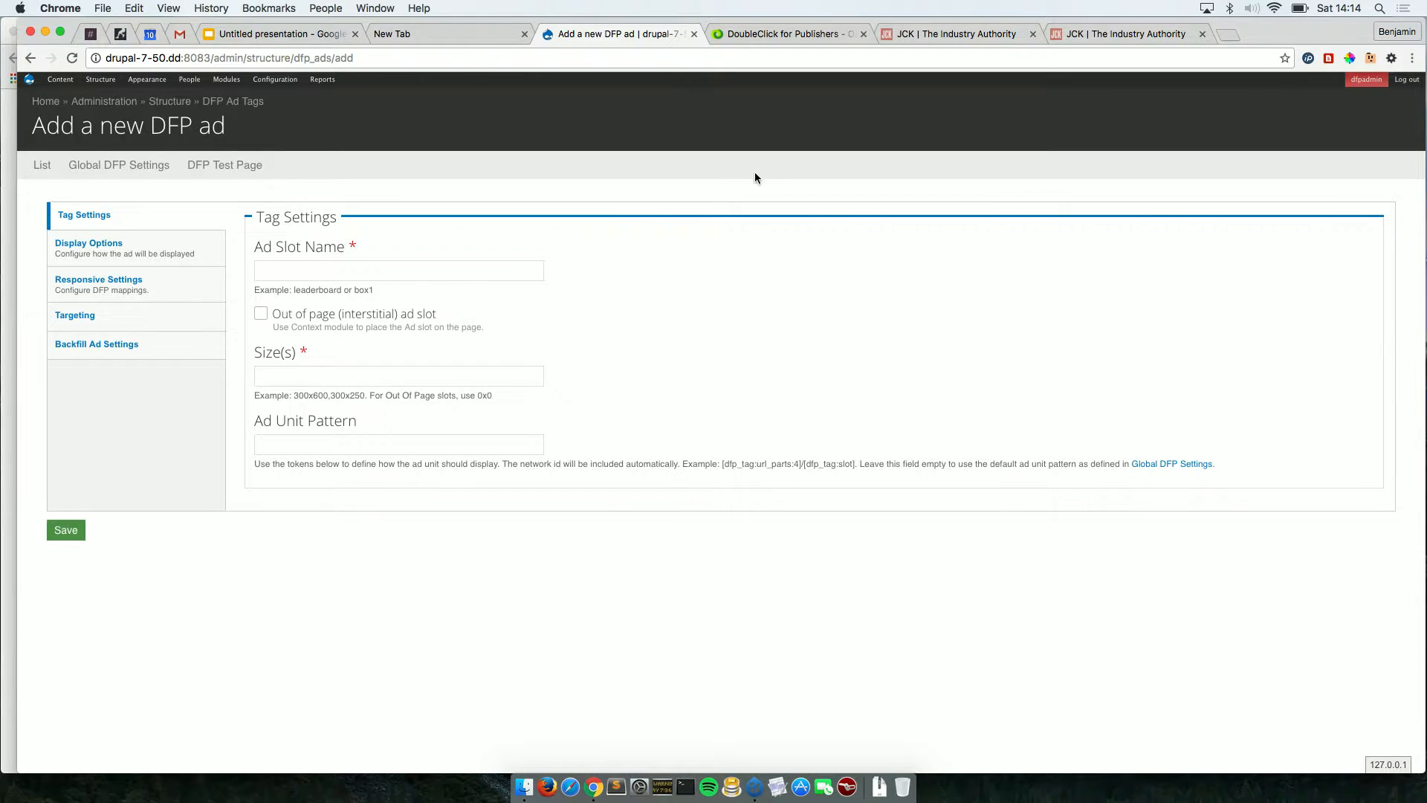
{"action": "left_click", "coordinate": [754, 34]}
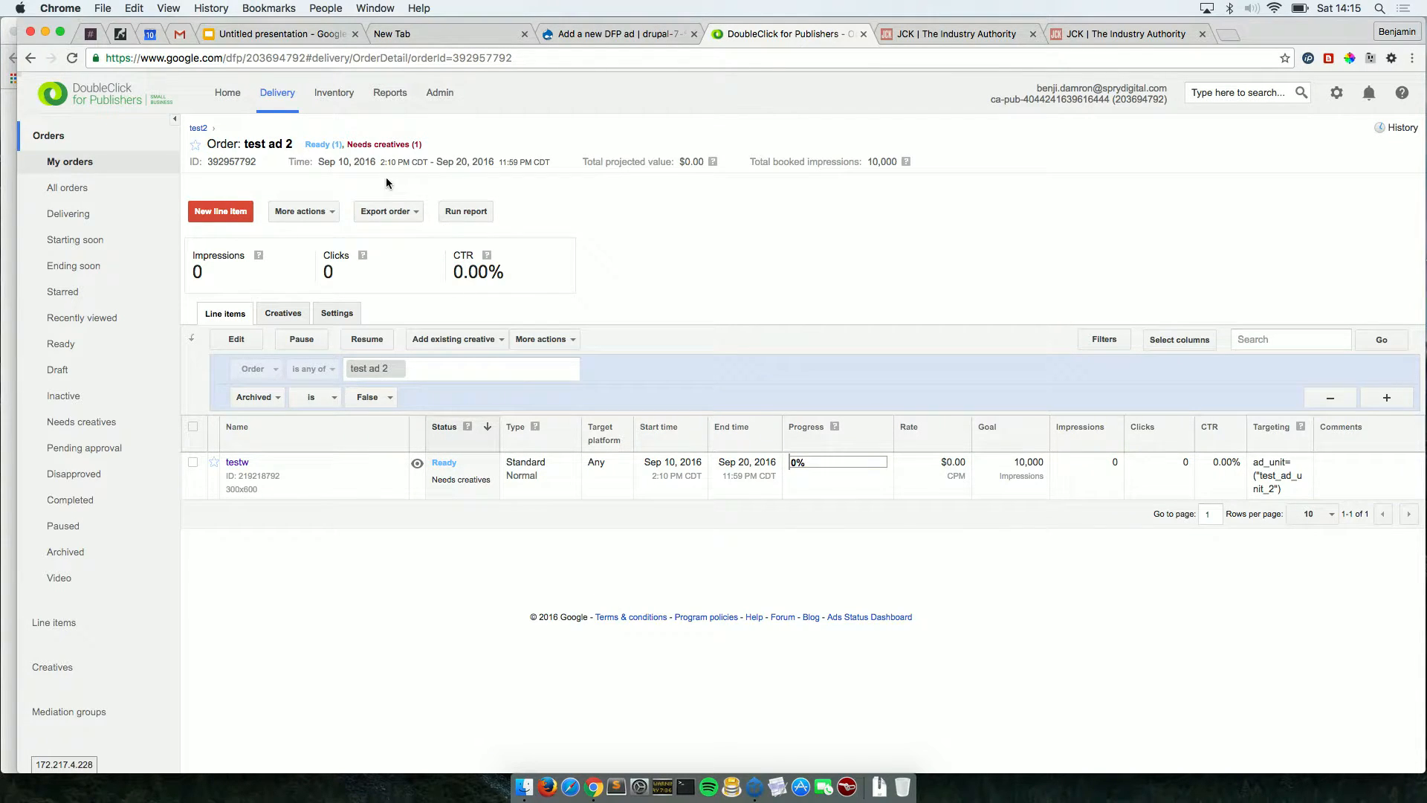
{"action": "left_click", "coordinate": [334, 93]}
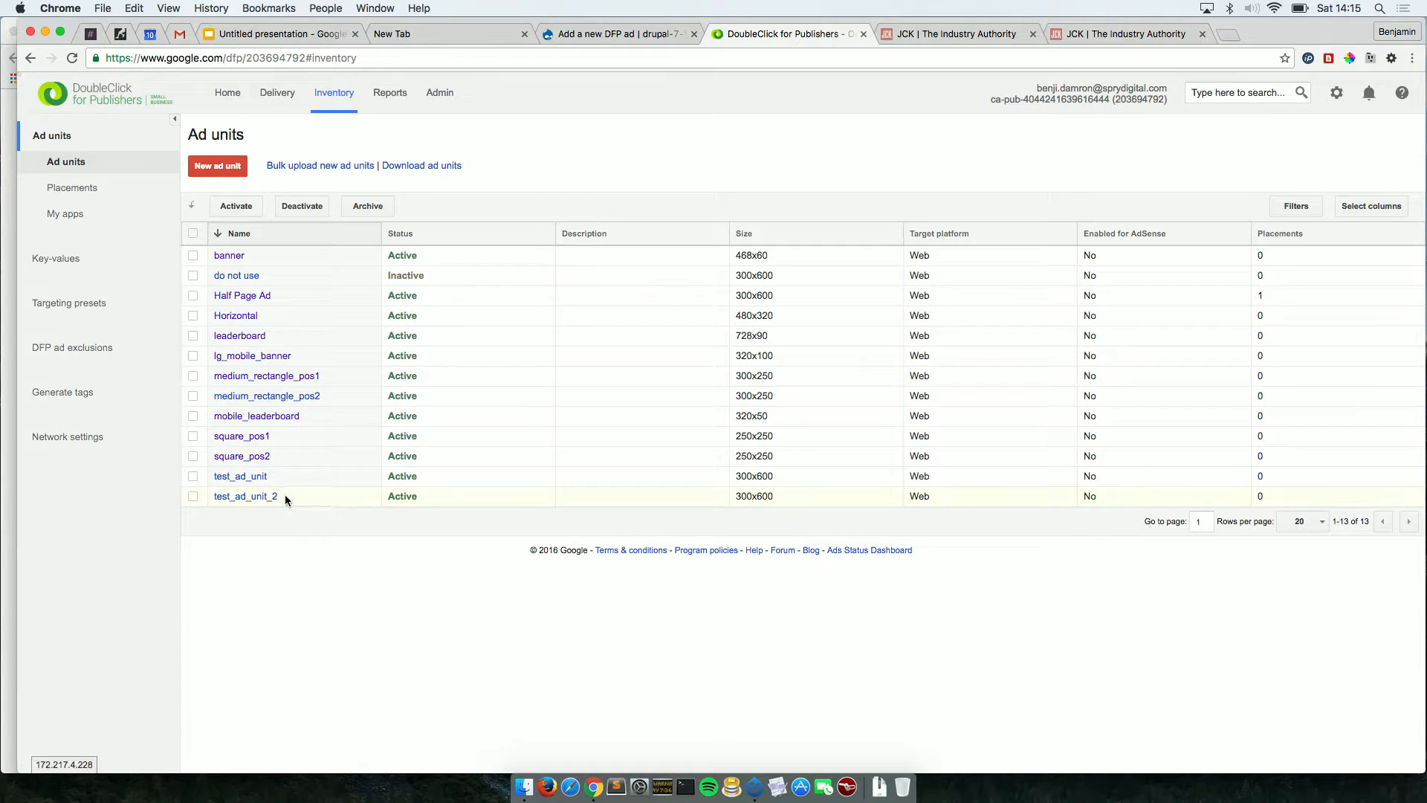
{"action": "left_click_drag", "start_coordinate": [278, 496], "coordinate": [211, 495]}
{"action": "key", "text": "super+c"}
Fill in test_ad_unit_2 as both the Ad Slot Name and the Ad Unit Pattern.
{"action": "left_click", "coordinate": [601, 44]}
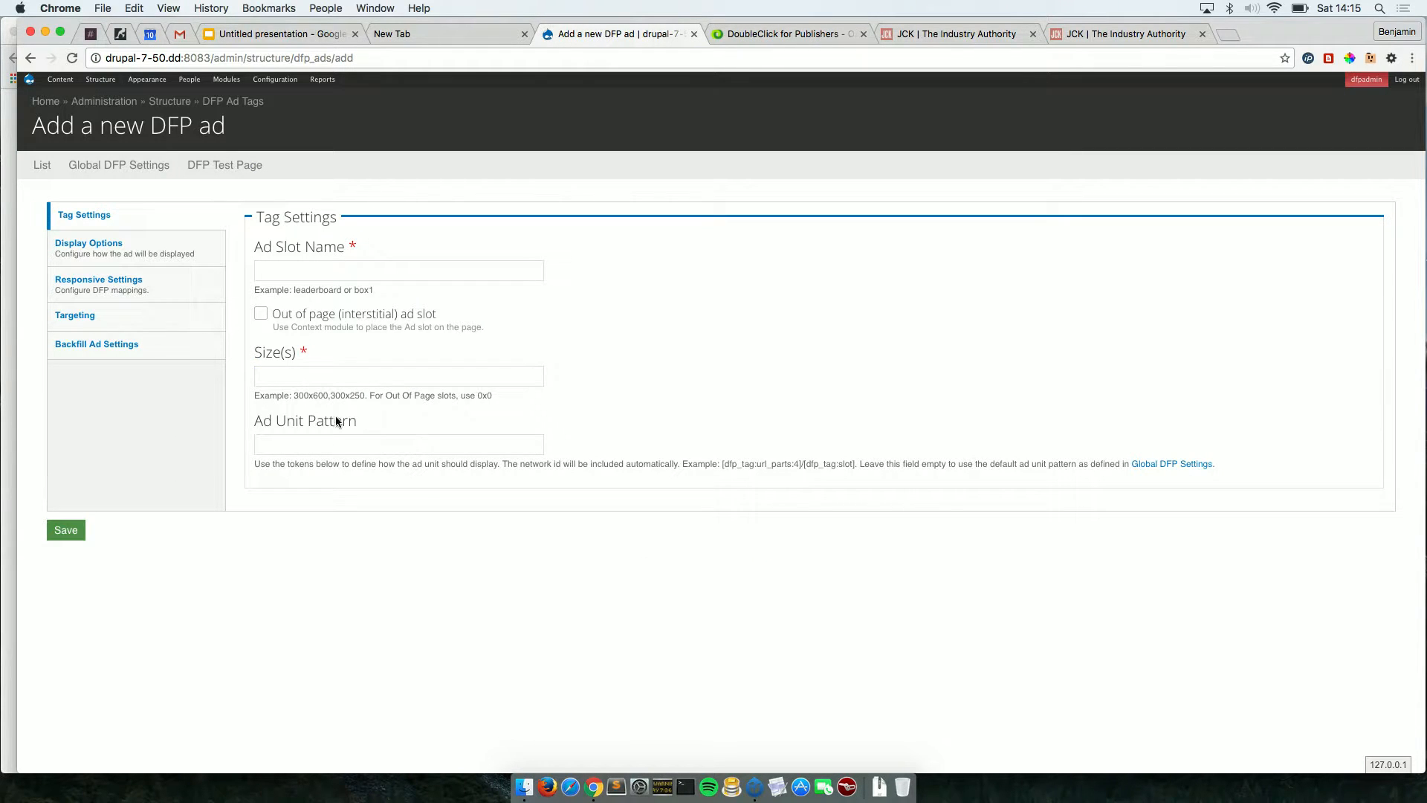
{"action": "left_click", "coordinate": [322, 272]}
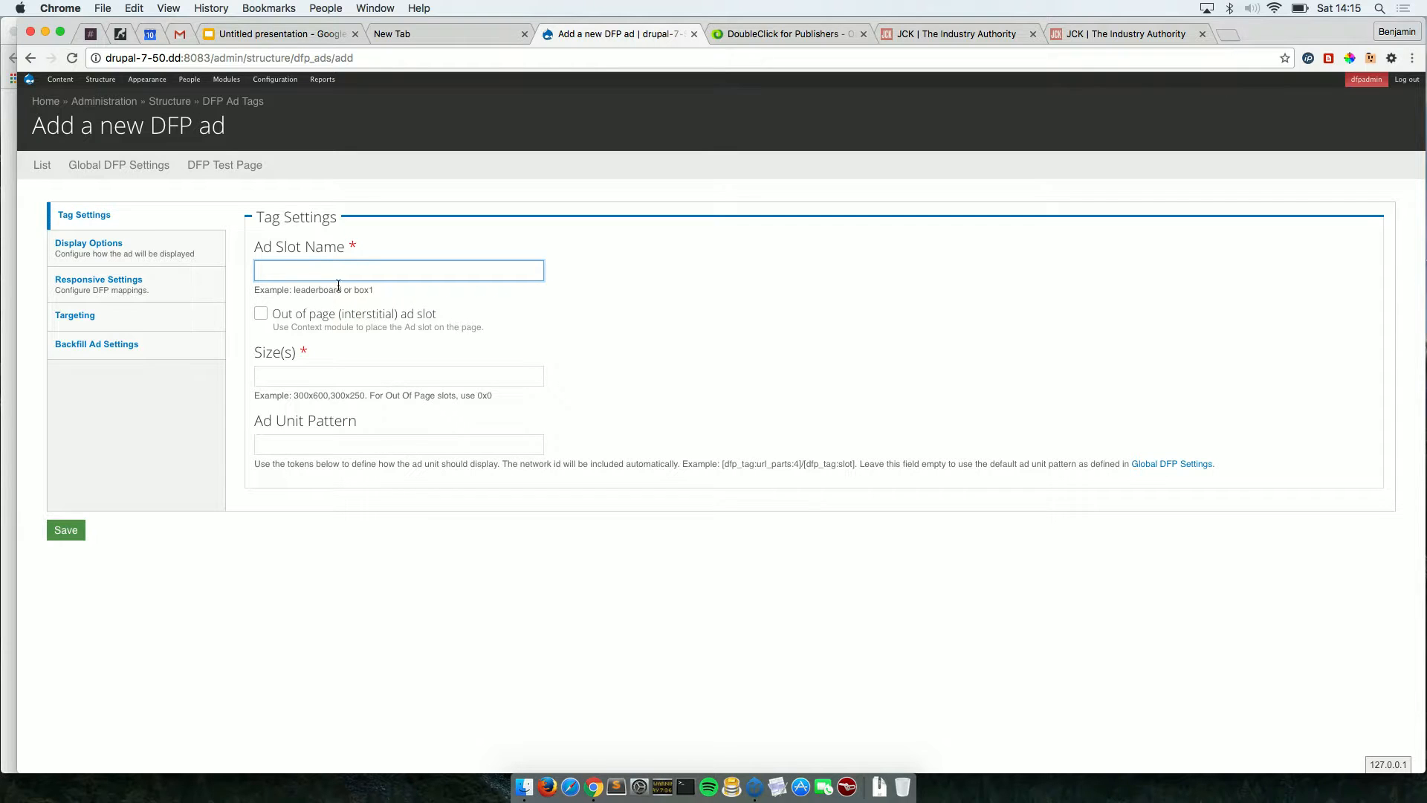
{"action": "left_click", "coordinate": [288, 447]}
{"action": "key", "text": "super+v"}
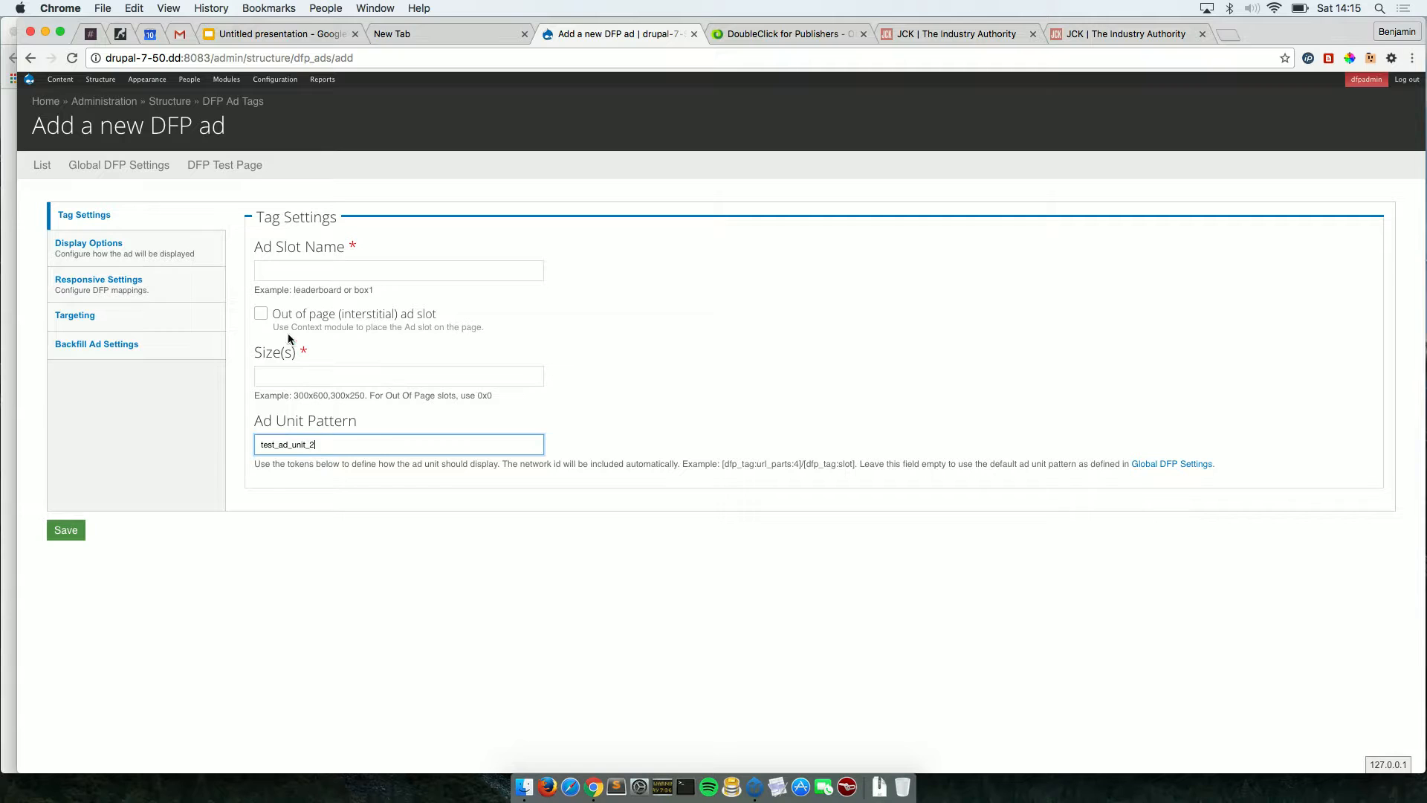
{"action": "left_click", "coordinate": [272, 268]}
{"action": "key", "text": "super+v"}
Set the ad size to 300x600 and expand the Display Options section.
{"action": "left_click", "coordinate": [272, 374]}
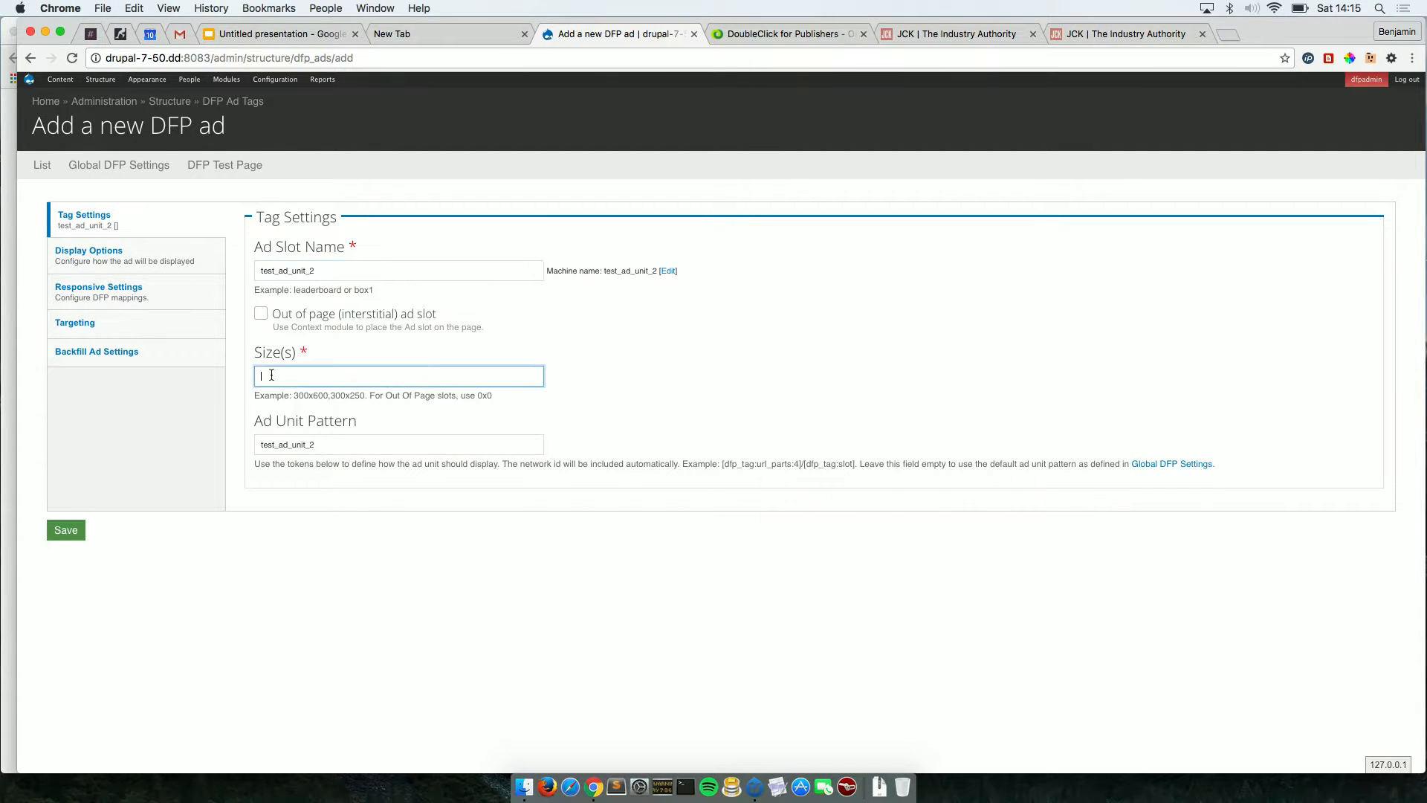
{"action": "type", "text": "300"}
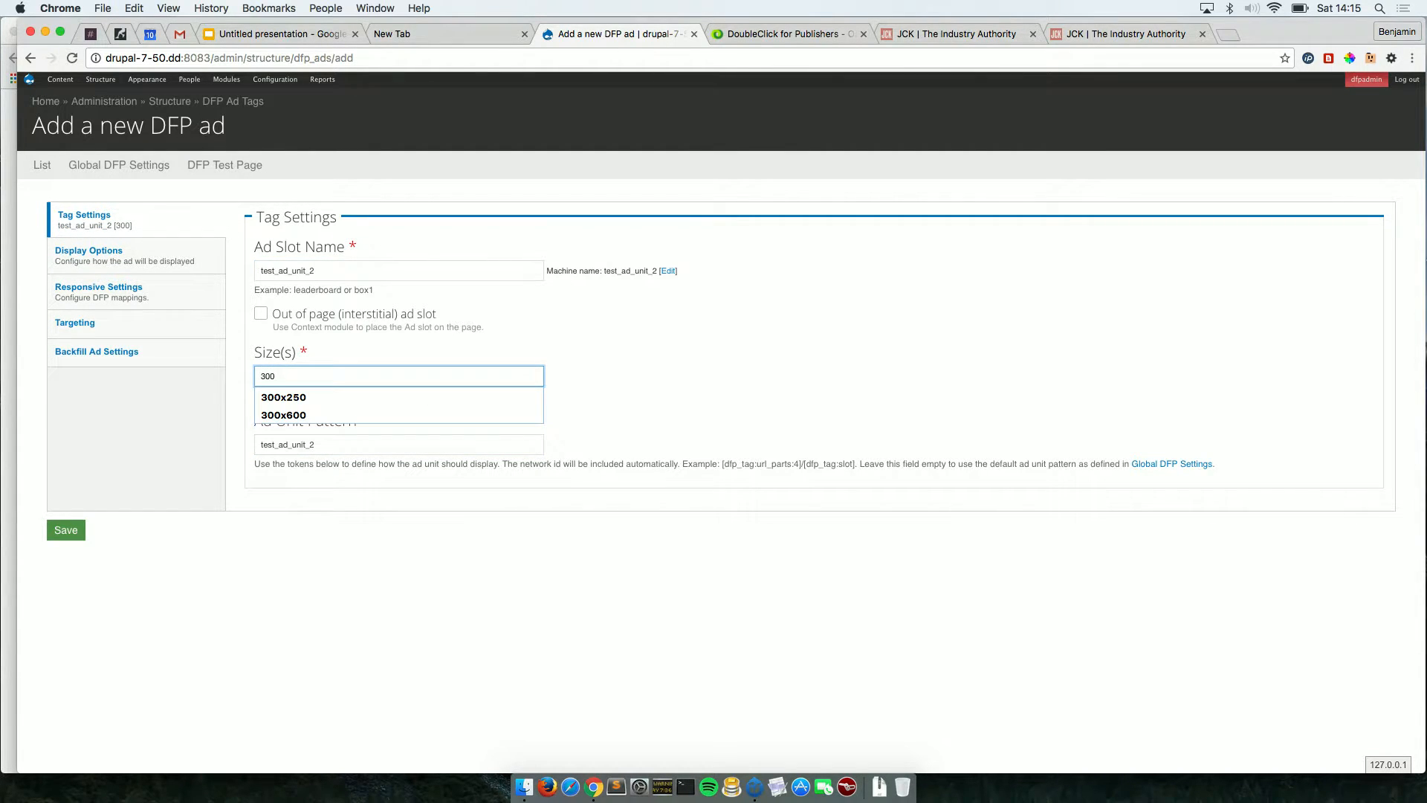
{"action": "key", "text": "Down"}
{"action": "key", "text": "Down"}
{"action": "key", "text": "Return"}
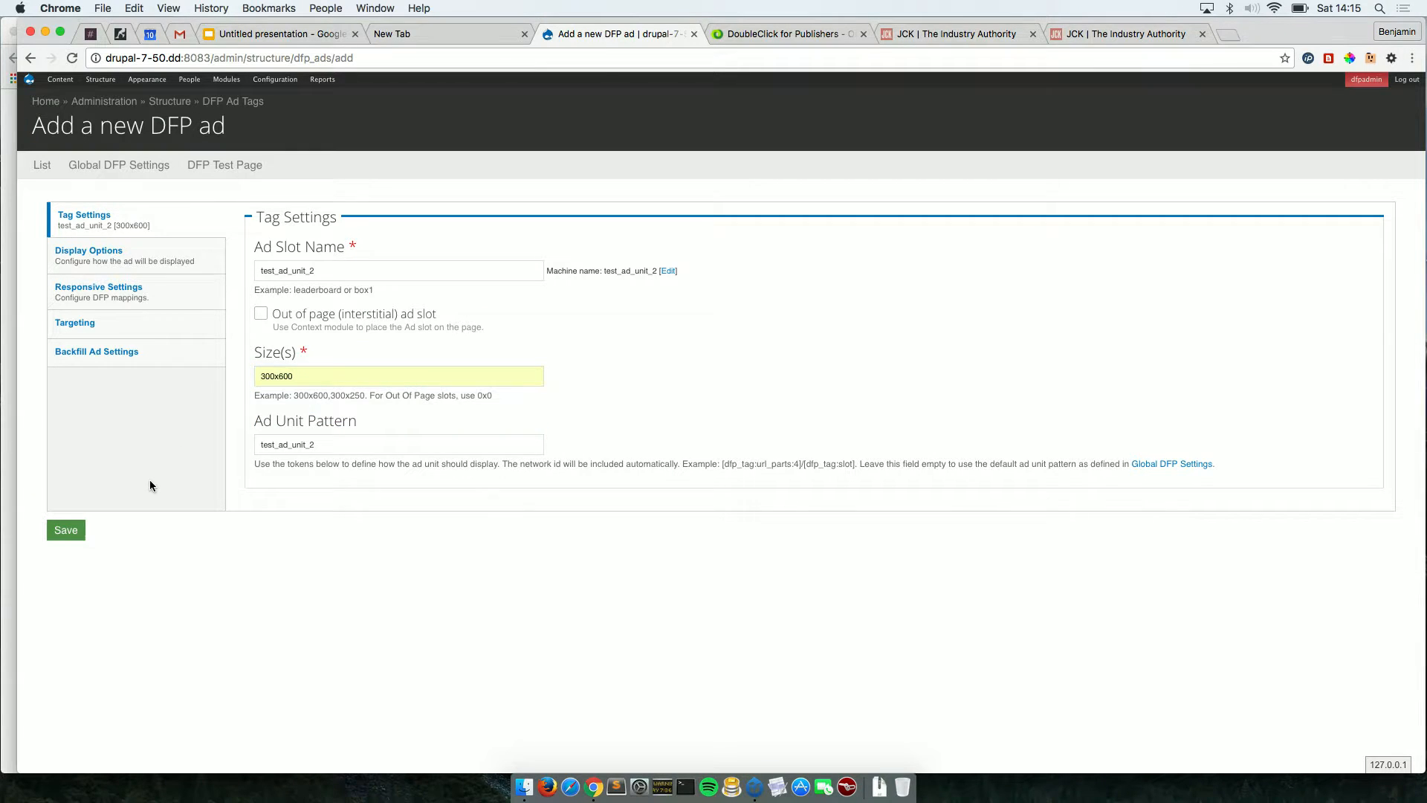
{"action": "left_click", "coordinate": [156, 256]}
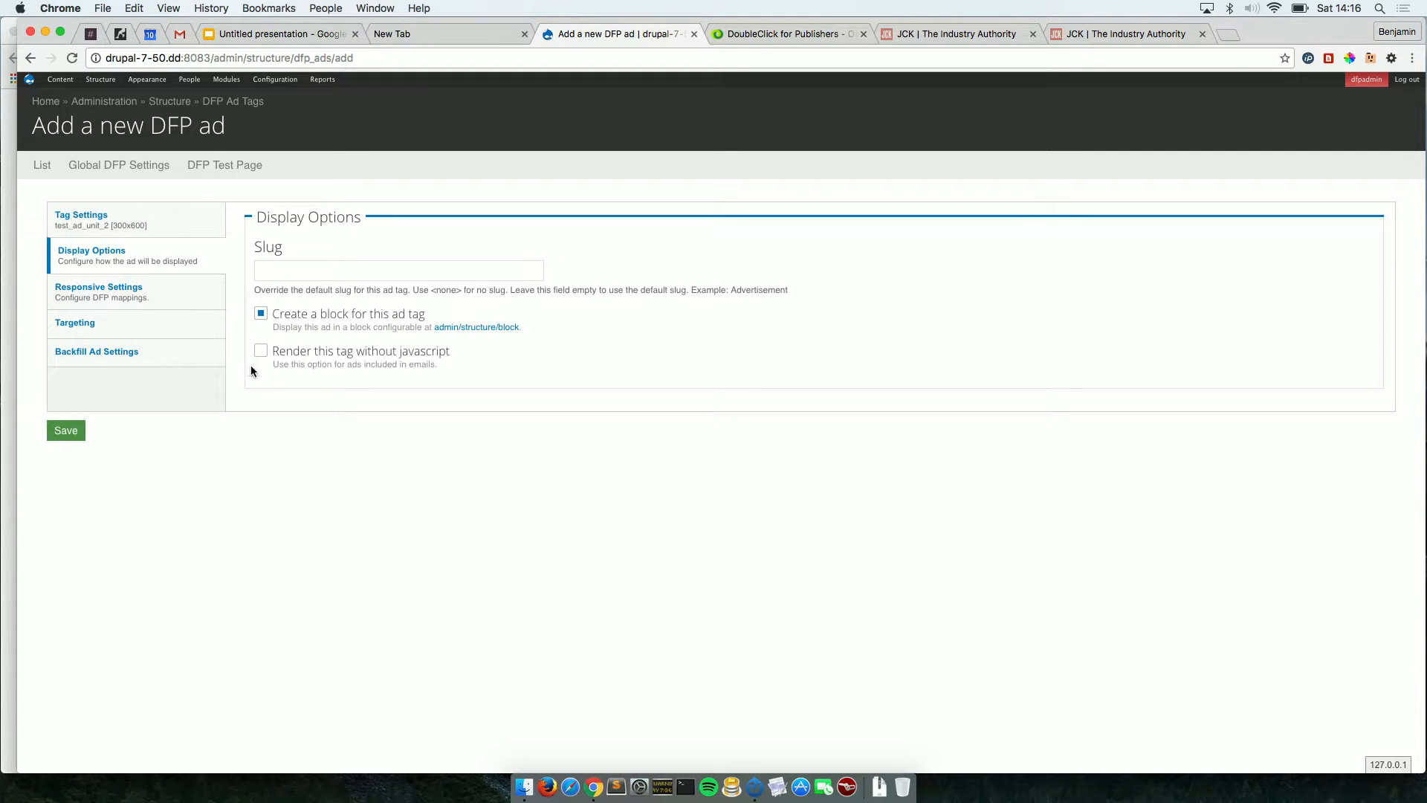
Toggle 'Create a block for this ad tag' off and back on, then expand Responsive Settings and Targeting.
{"action": "left_click", "coordinate": [261, 318]}
{"action": "left_click", "coordinate": [260, 319]}
{"action": "left_click", "coordinate": [164, 306]}
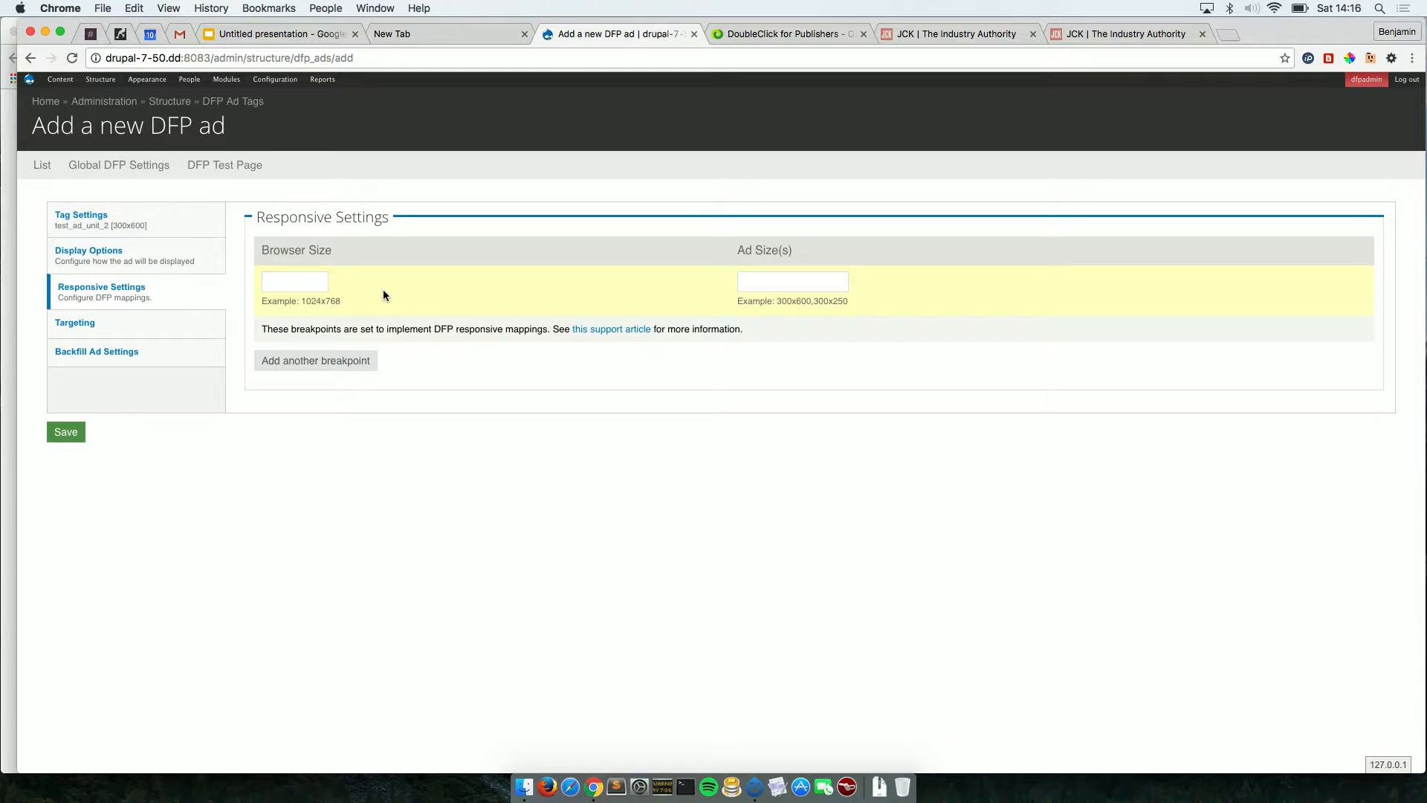
{"action": "left_click", "coordinate": [171, 331]}
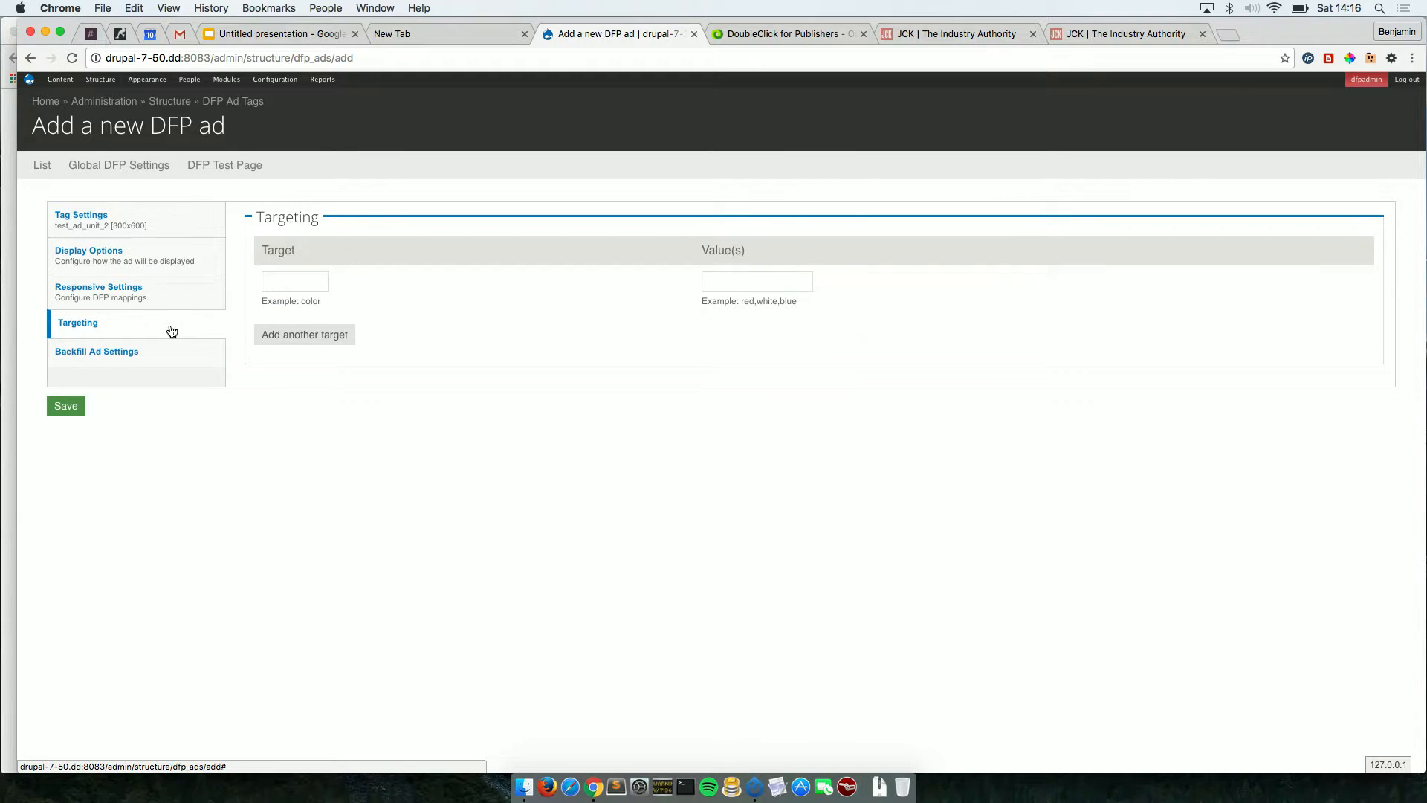
Add a POS = 1 targeting entry, then clear the POS key, leaving value 1.
{"action": "left_click", "coordinate": [304, 283]}
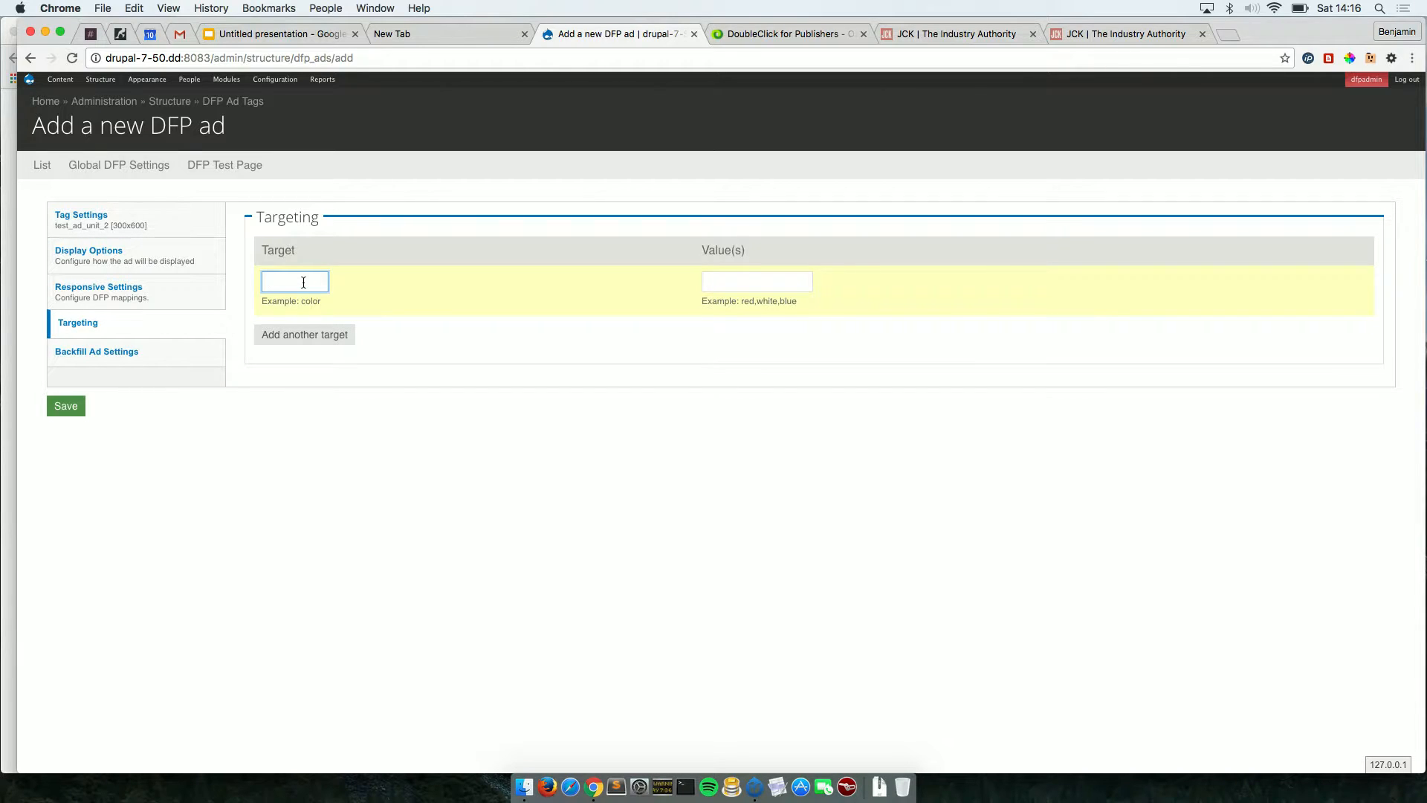
{"action": "type", "text": "P"}
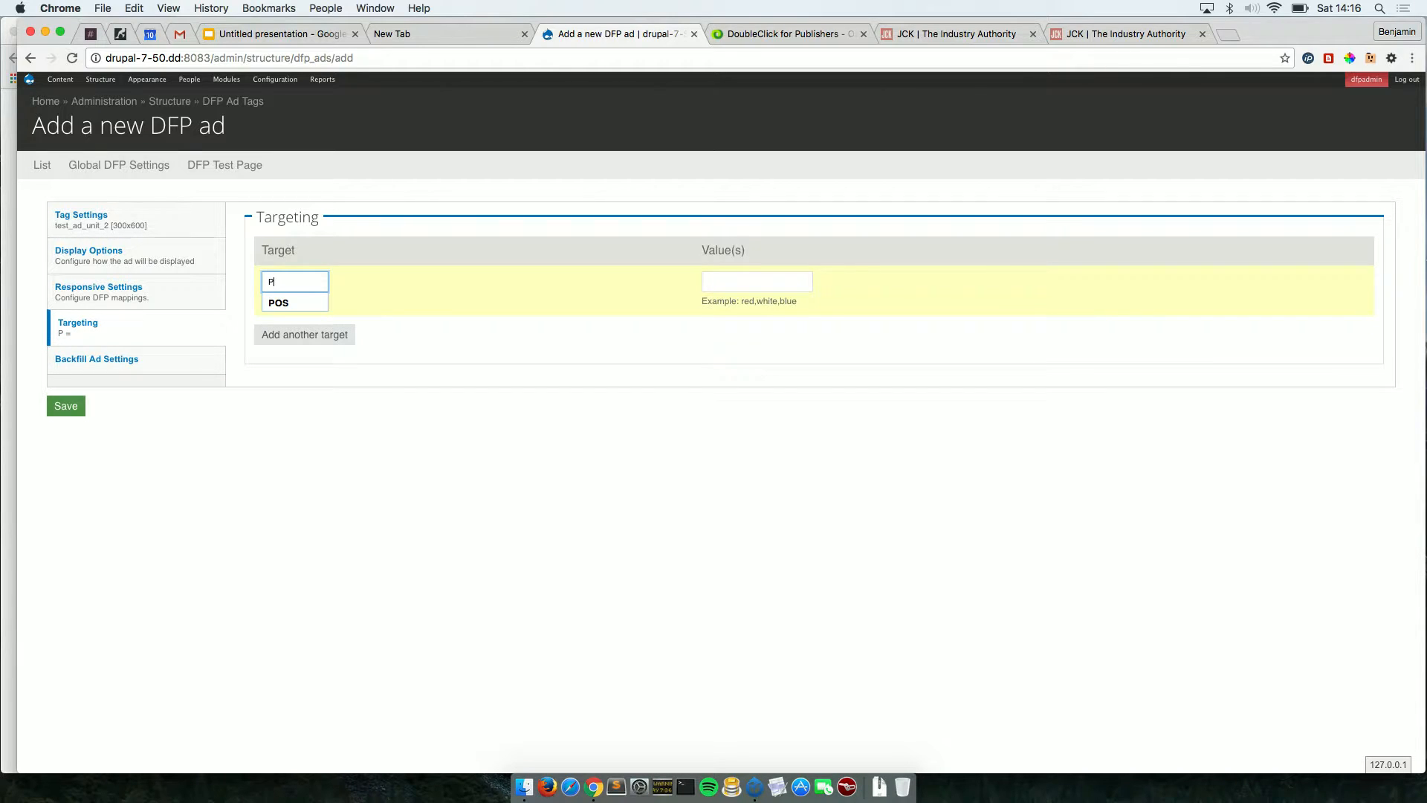
{"action": "key", "text": "Down"}
{"action": "key", "text": "Return"}
{"action": "left_click", "coordinate": [734, 286]}
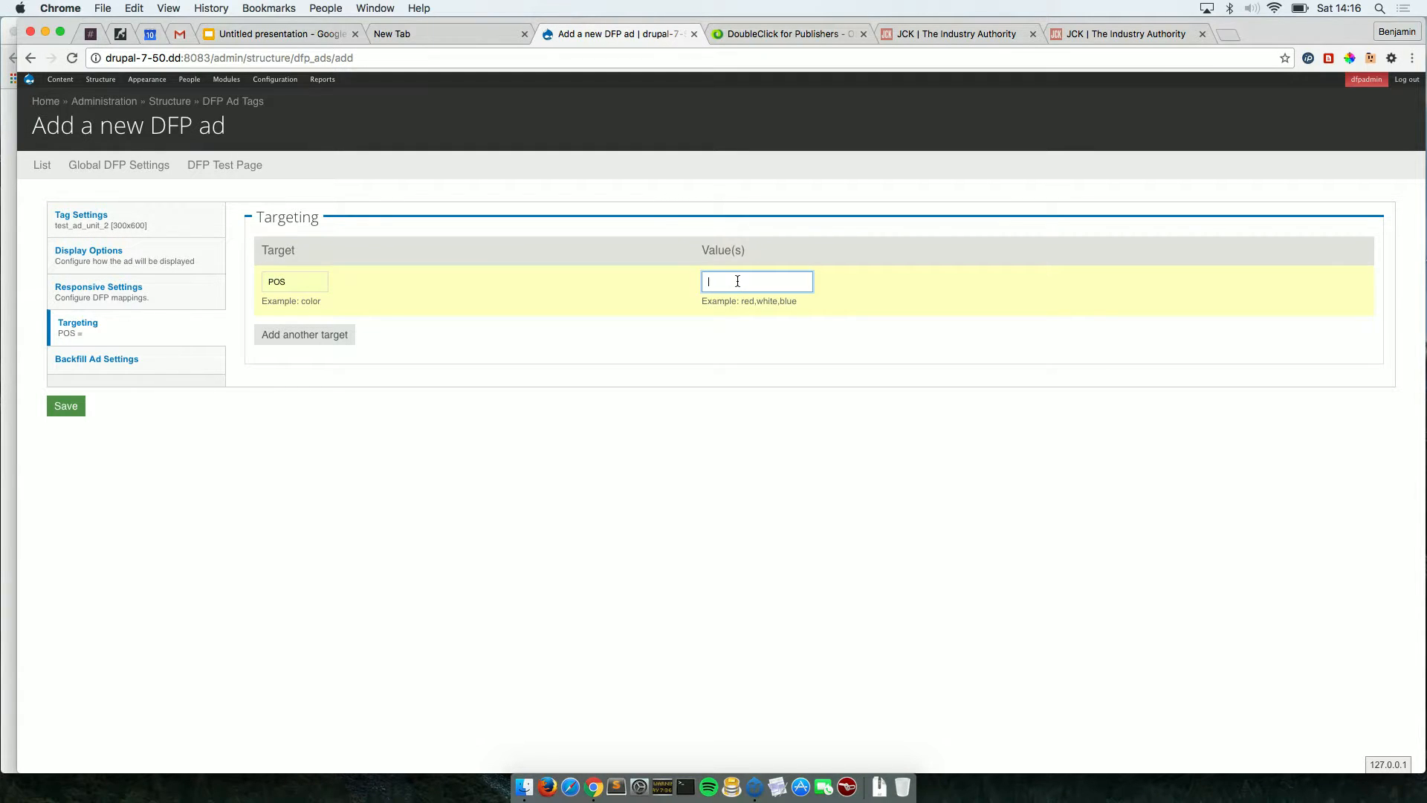
{"action": "type", "text": "1"}
{"action": "left_click", "coordinate": [787, 373]}
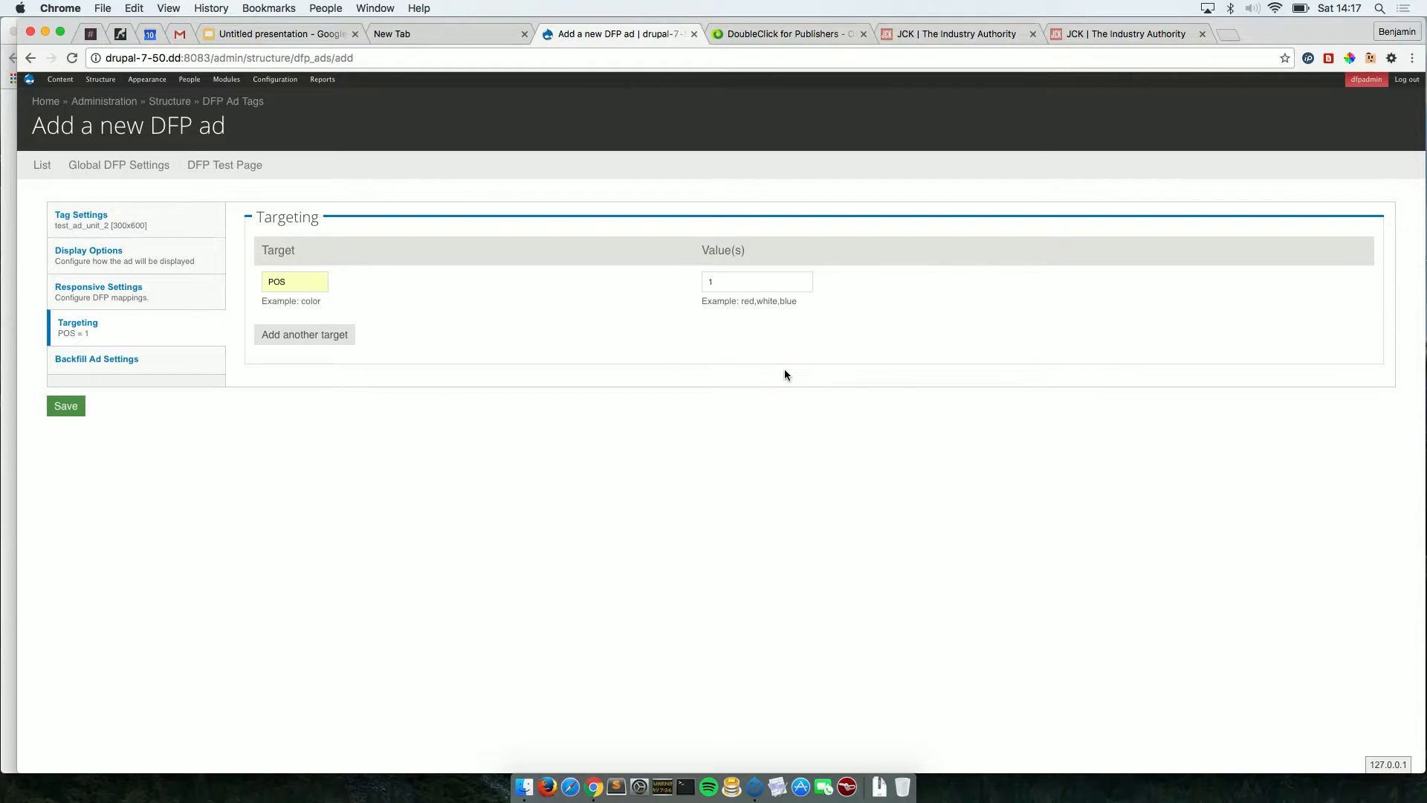
{"action": "left_click", "coordinate": [315, 283]}
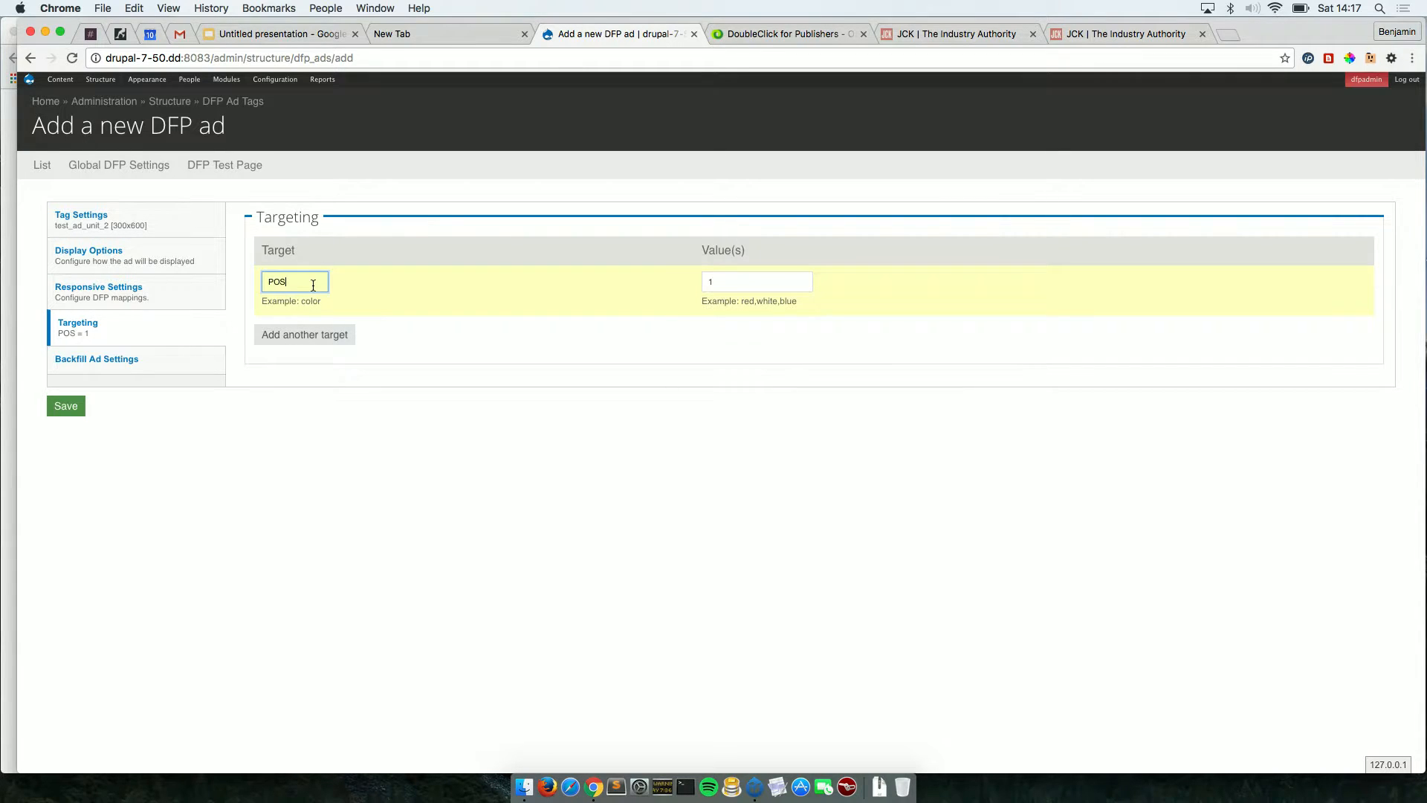
{"action": "key", "text": "BackSpace"}
{"action": "key", "text": "BackSpace"}
{"action": "key", "text": "BackSpace"}
{"action": "left_click", "coordinate": [733, 281]}
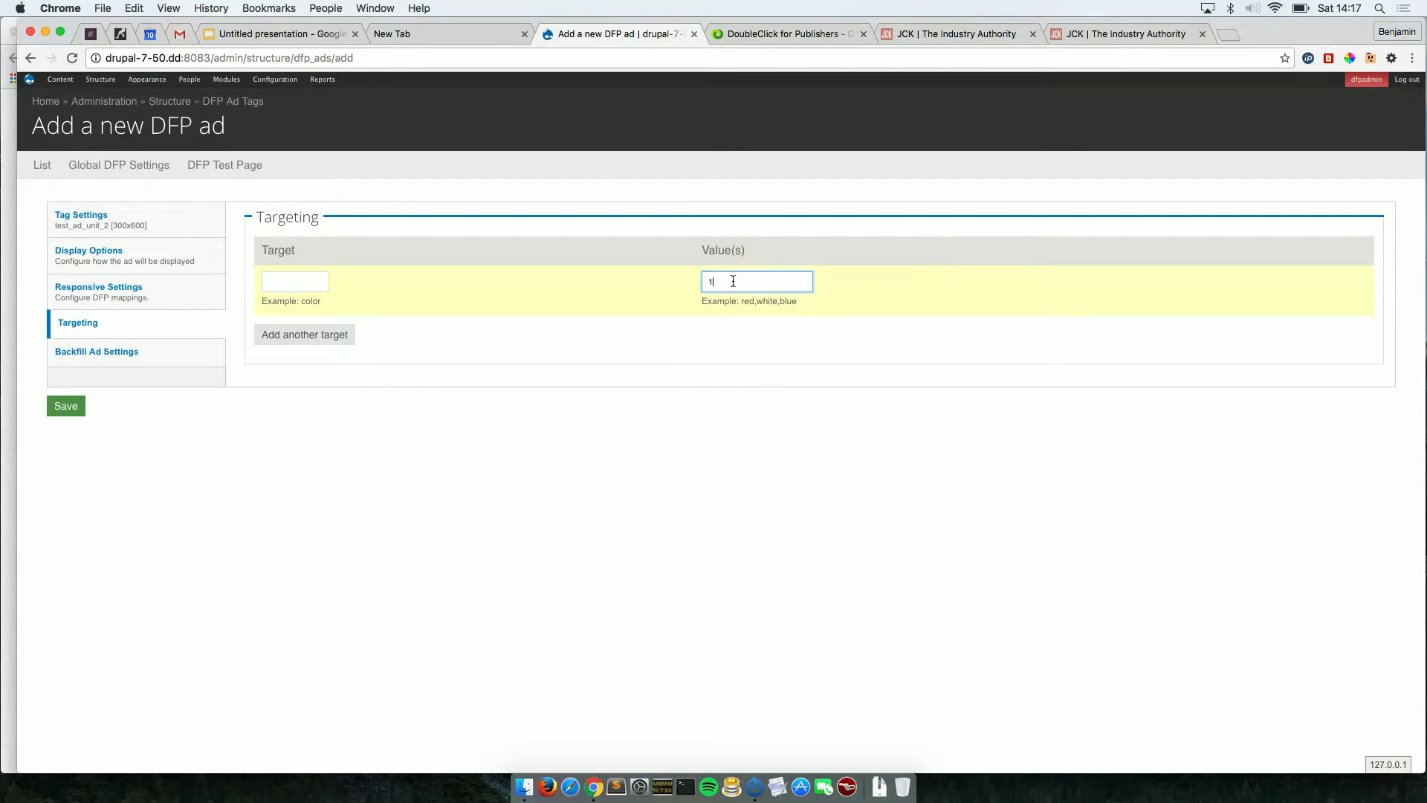
Save the test_ad_unit_2 ad tag and preview both slots on the DFP Test Page.
{"action": "left_click", "coordinate": [65, 406]}
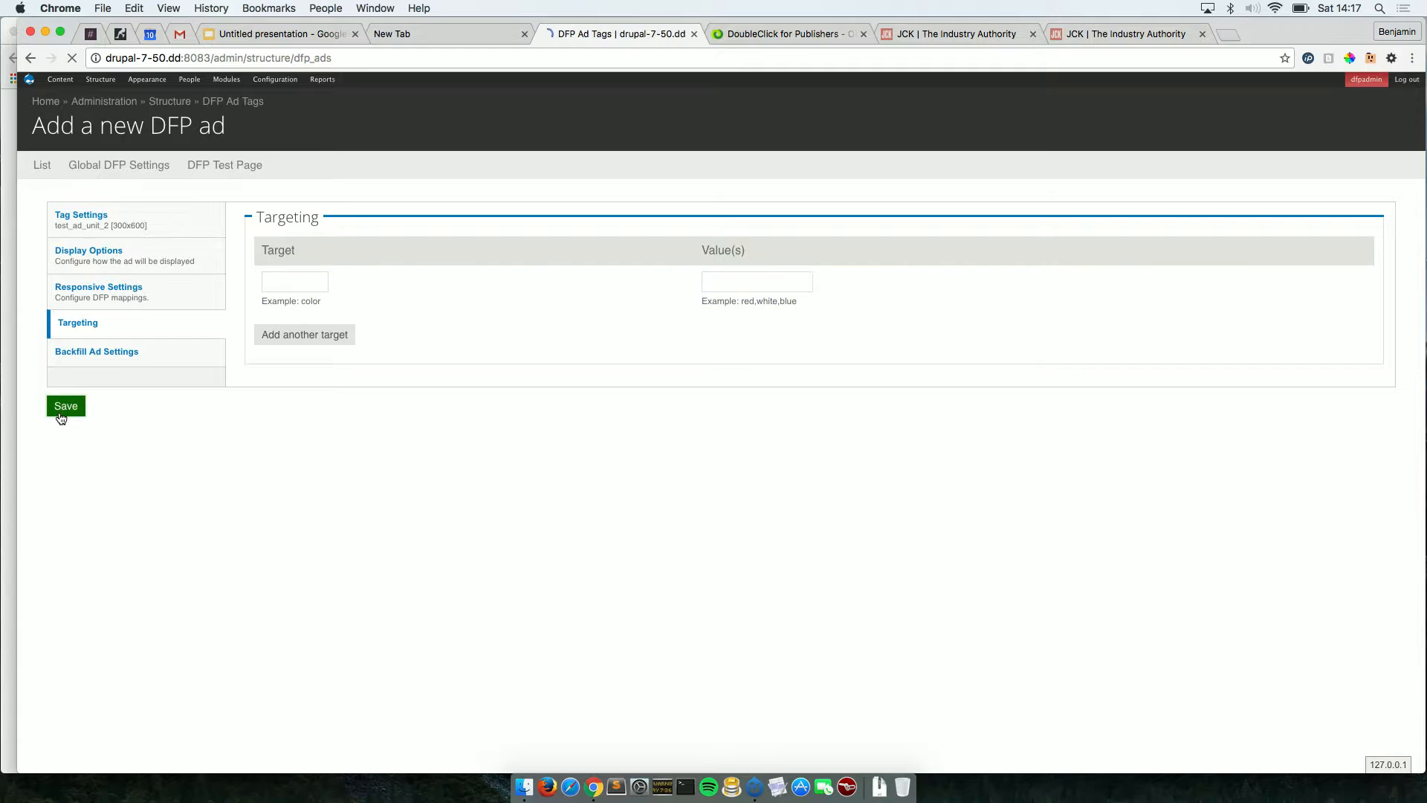
{"action": "left_click", "coordinate": [237, 168]}
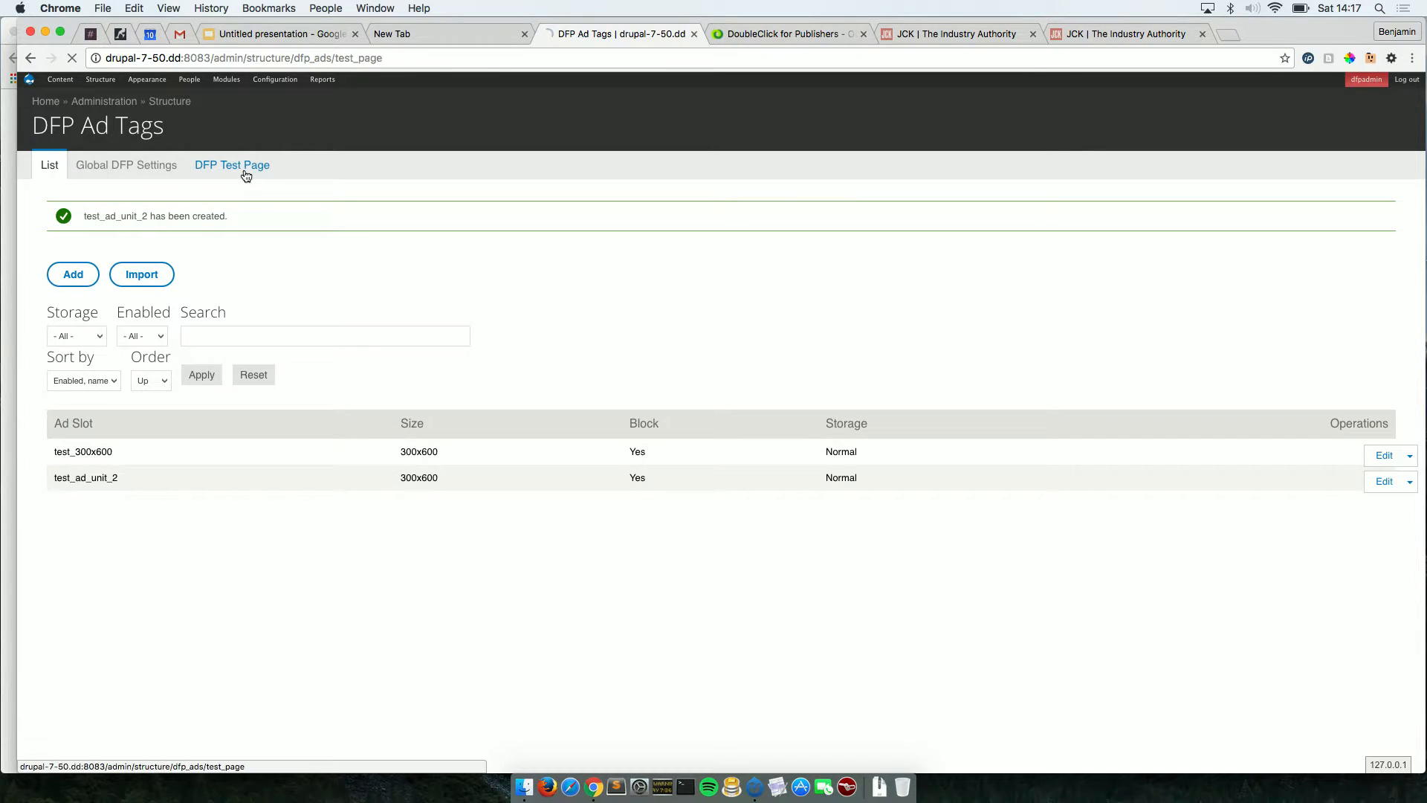
{"action": "scroll", "coordinate": [377, 480], "scroll_direction": "down", "scroll_amount": 2}
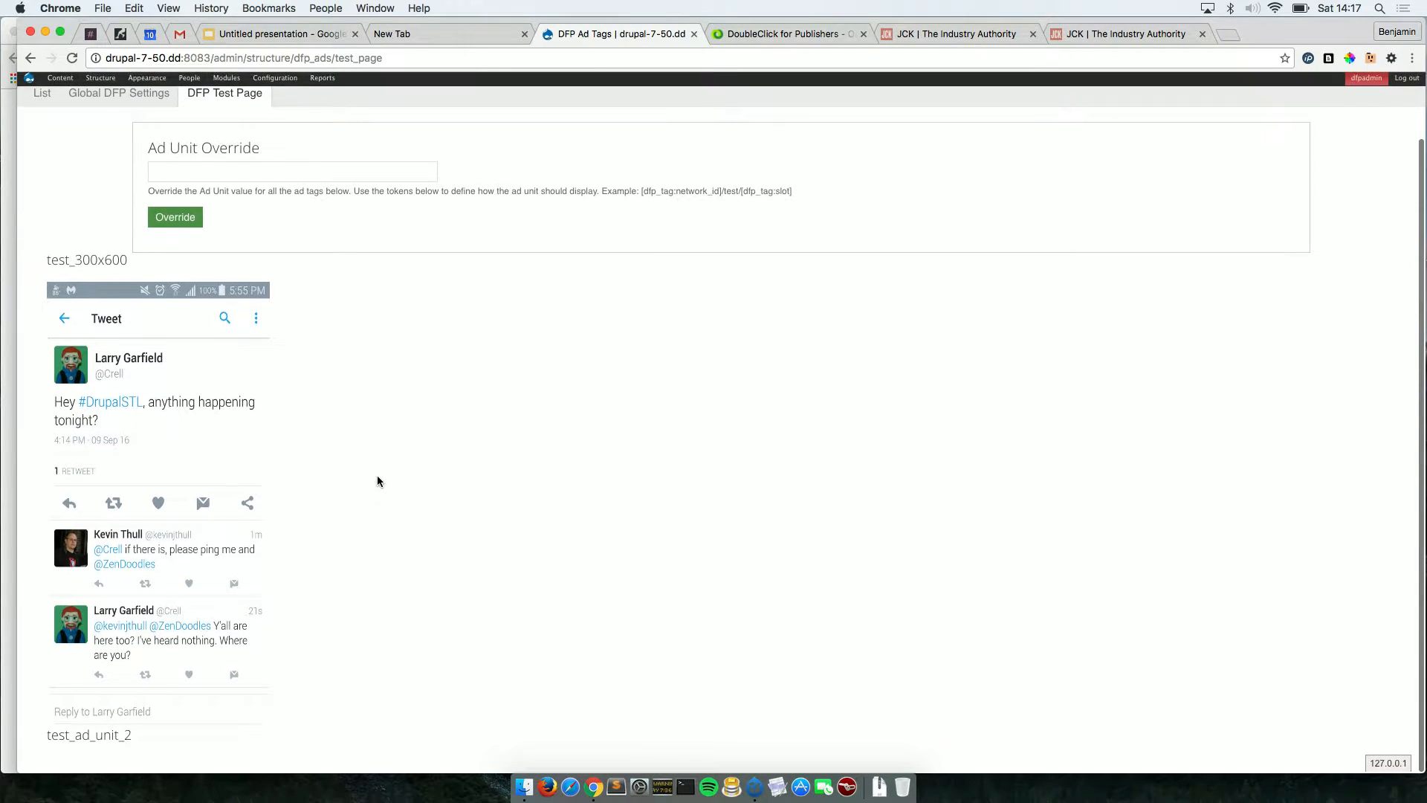
{"action": "left_click_drag", "start_coordinate": [144, 739], "coordinate": [47, 743]}
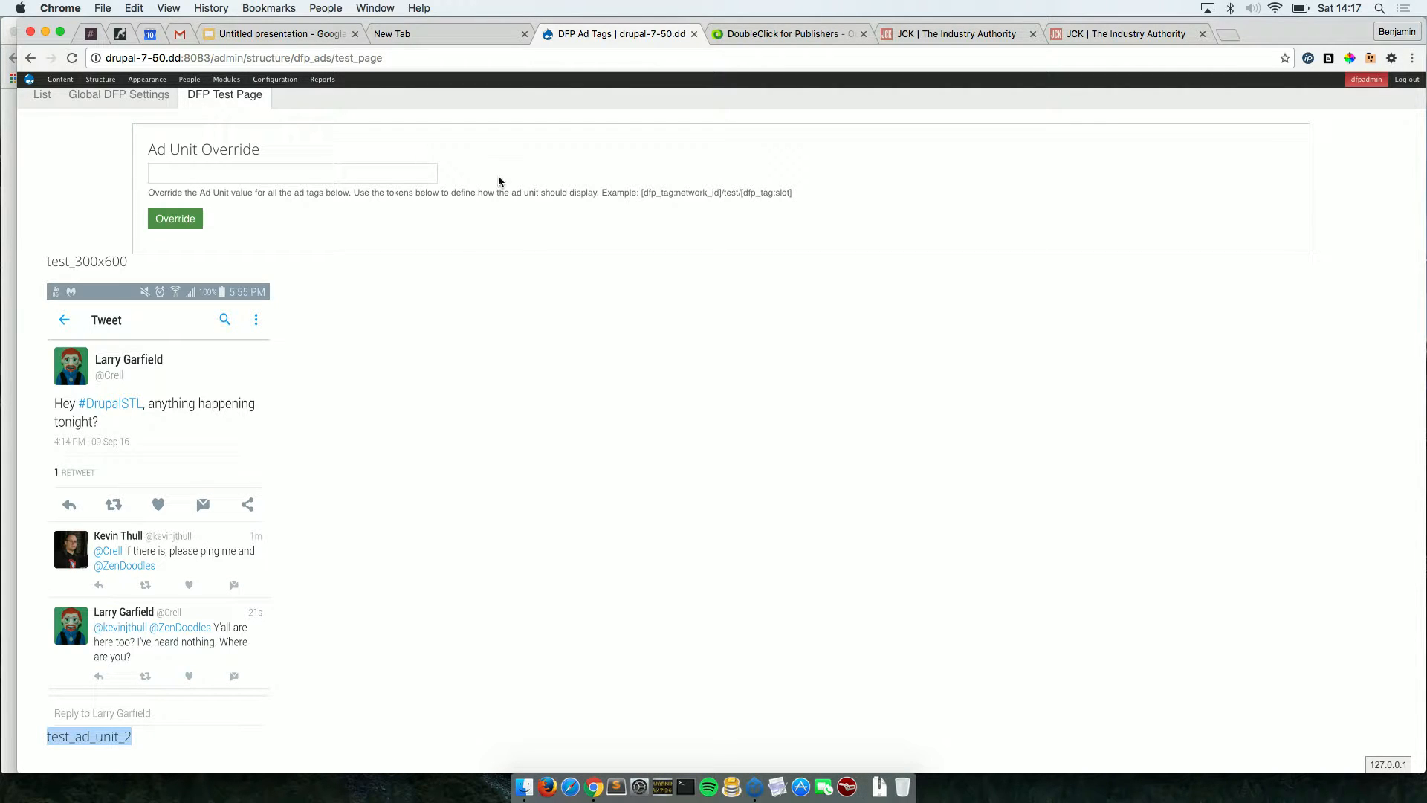
{"action": "left_click", "coordinate": [660, 253]}
{"action": "scroll", "coordinate": [665, 420], "scroll_direction": "up", "scroll_amount": 2}
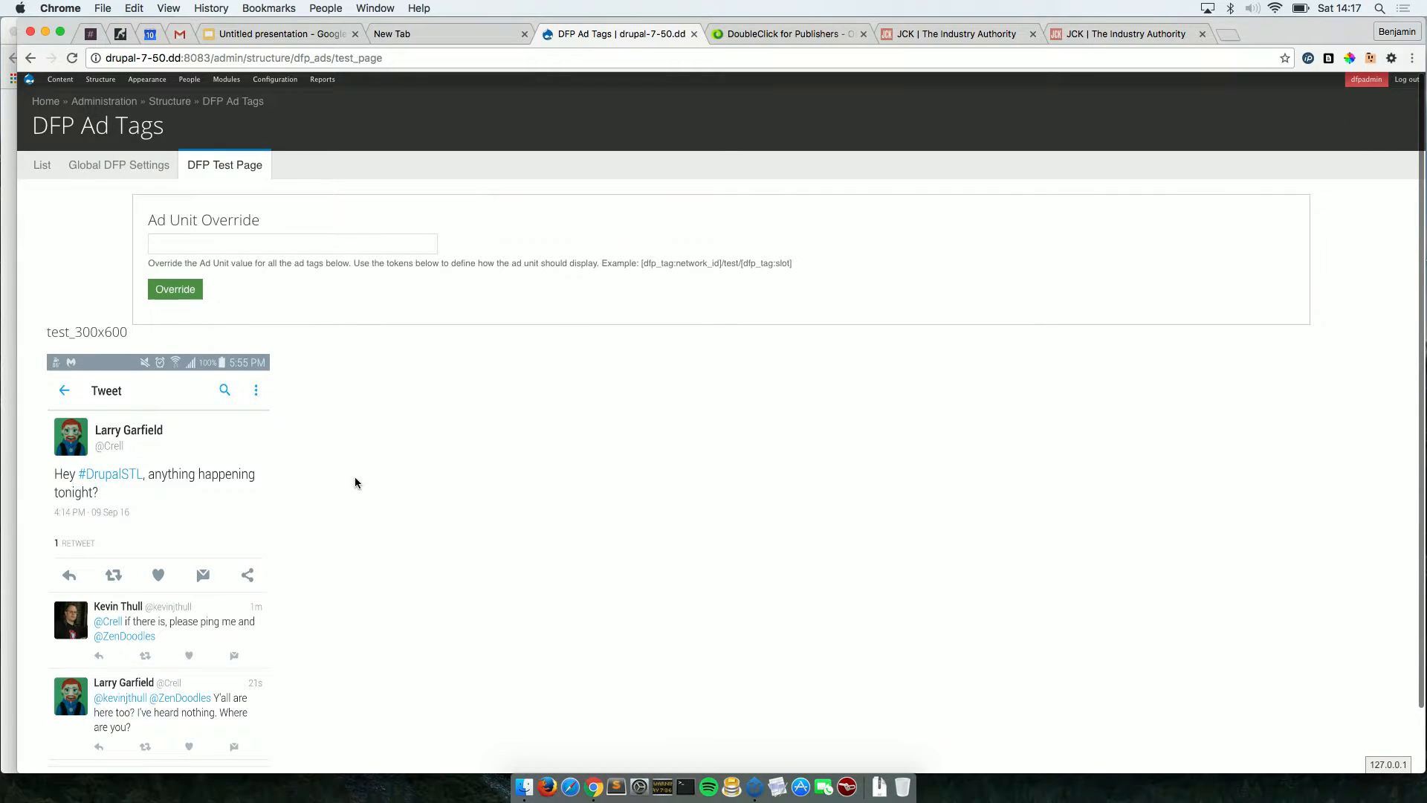
{"action": "mouse_move", "coordinate": [107, 86]}
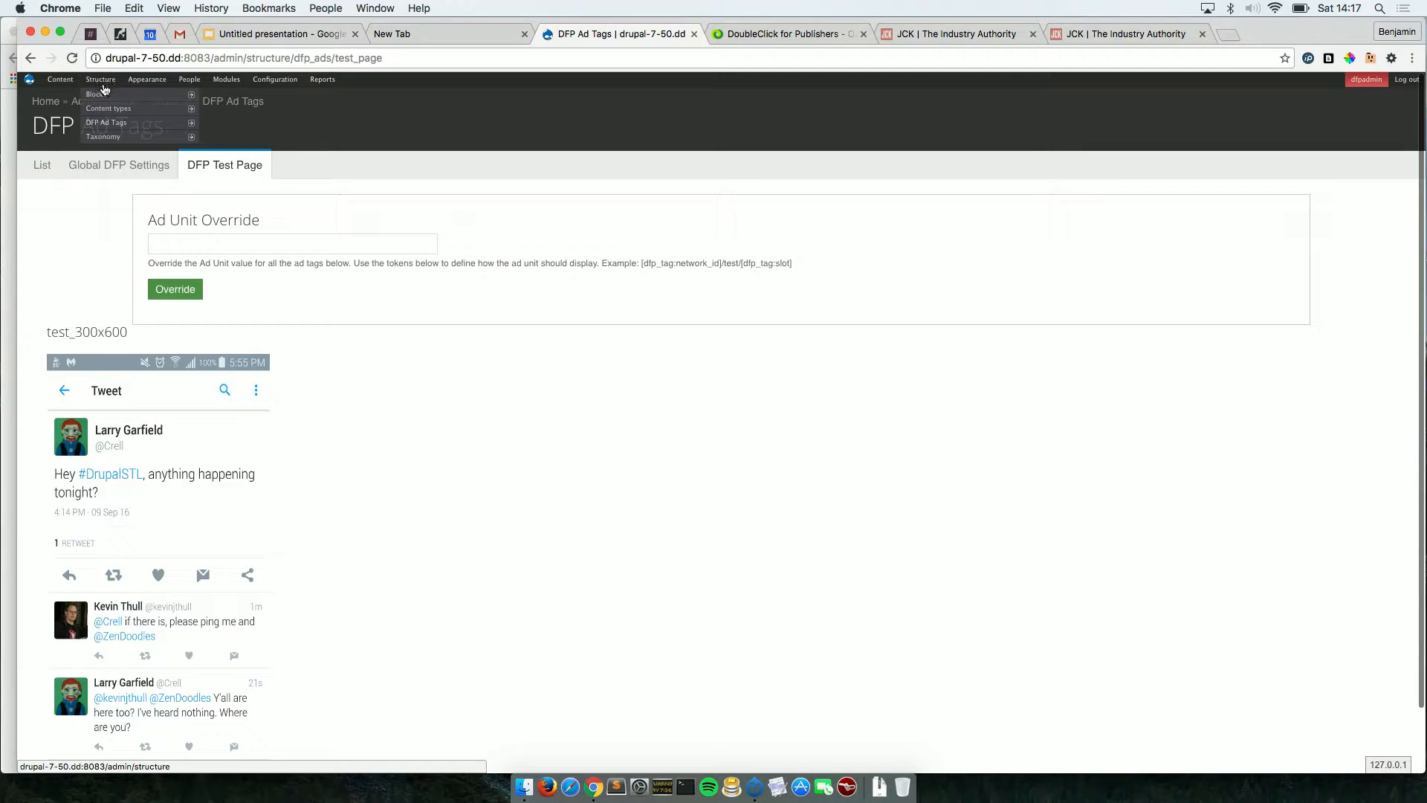
Assign the DFP tag: test_300x600 block to Adminimal's Sidebar Right region and save the block.
{"action": "left_click", "coordinate": [104, 97]}
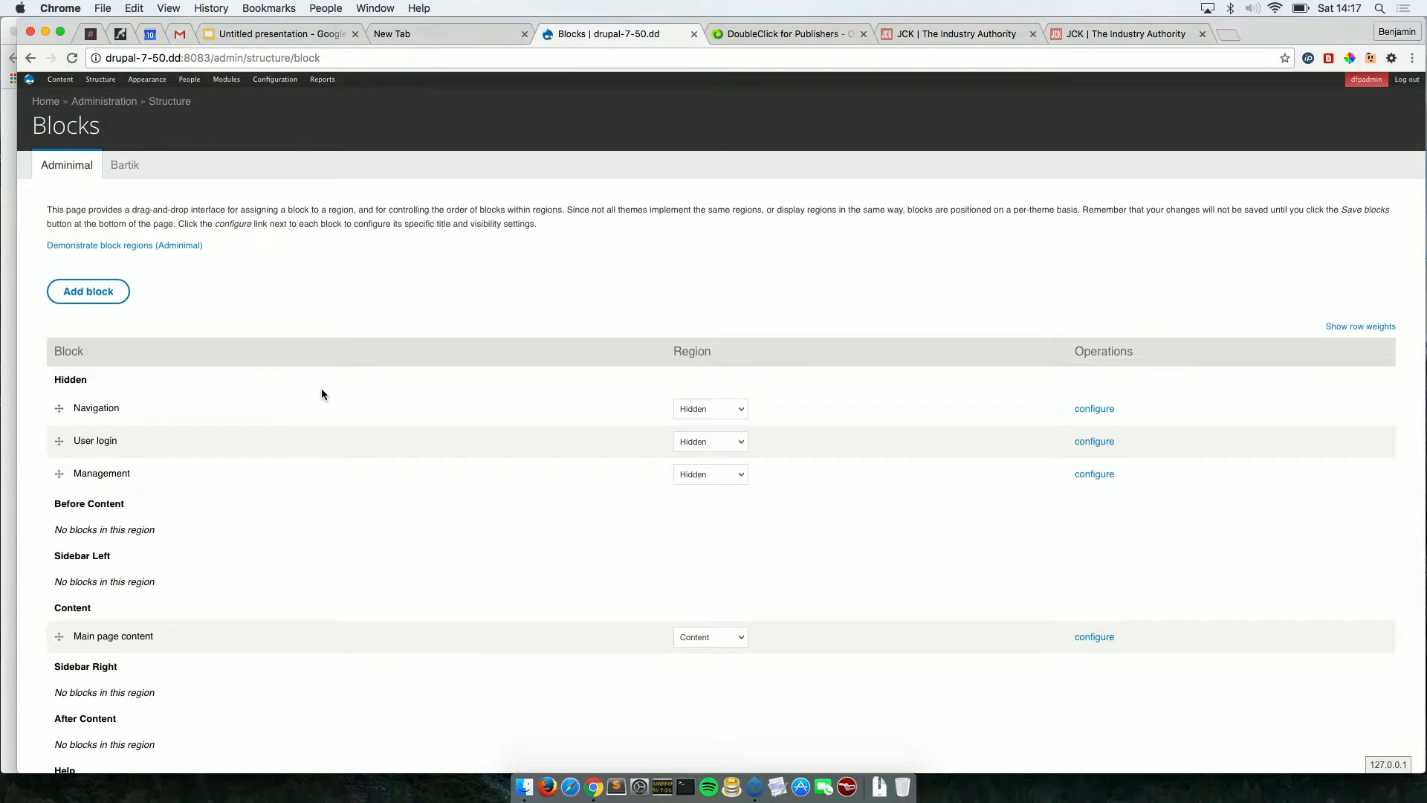
{"action": "scroll", "coordinate": [321, 390], "scroll_direction": "down", "scroll_amount": 3}
{"action": "scroll", "coordinate": [322, 389], "scroll_direction": "down", "scroll_amount": 5}
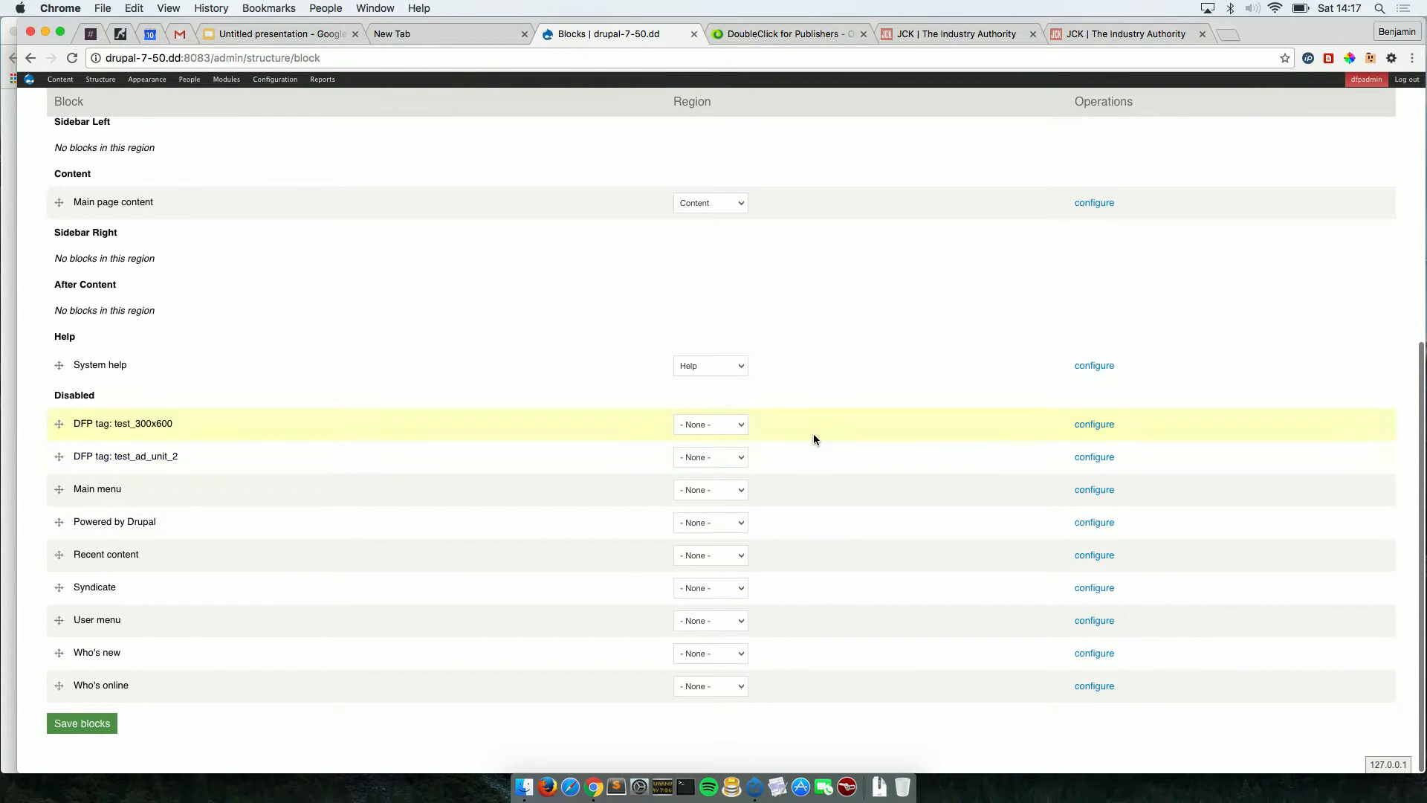
{"action": "left_click", "coordinate": [1085, 424]}
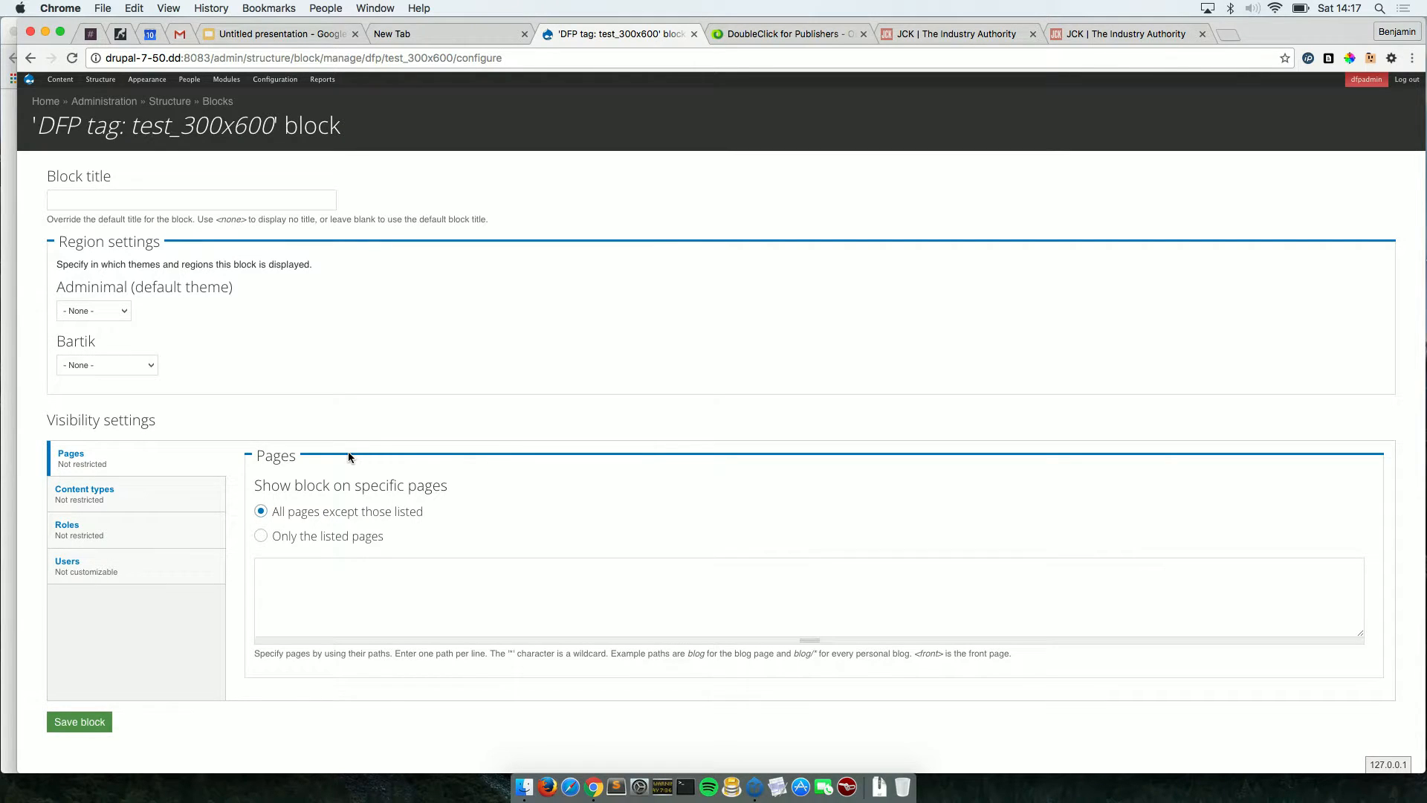
{"action": "left_click", "coordinate": [123, 315]}
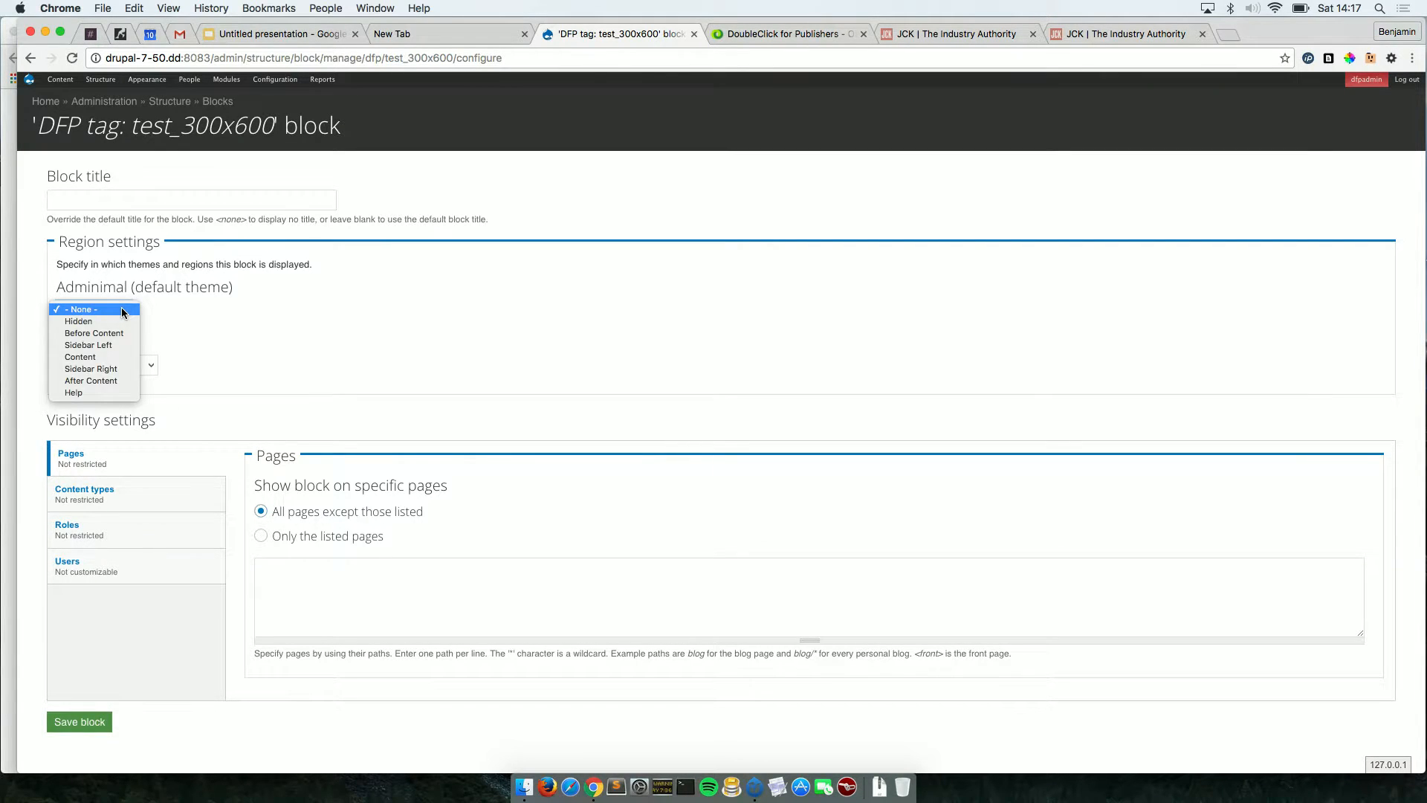
{"action": "left_click", "coordinate": [115, 369]}
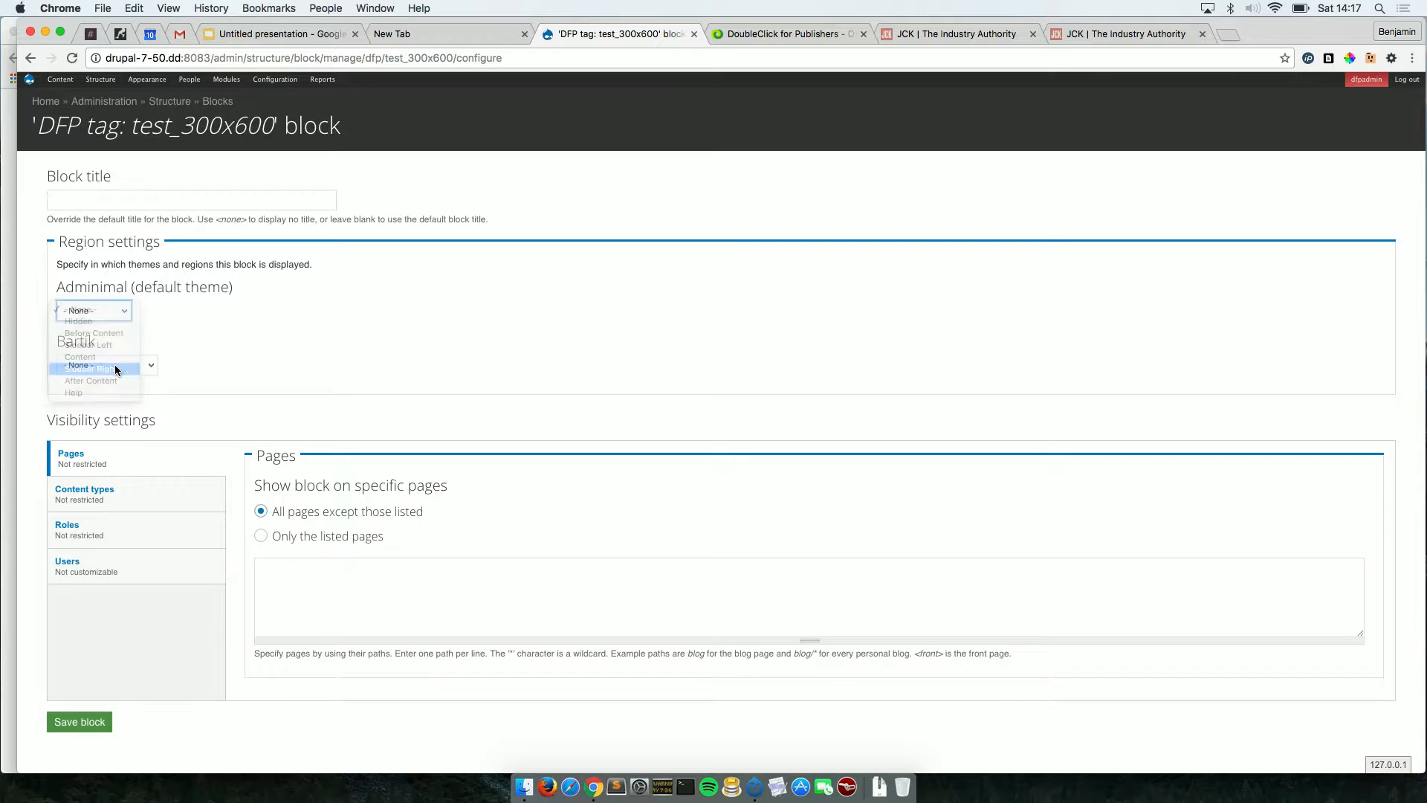
{"action": "left_click", "coordinate": [90, 724]}
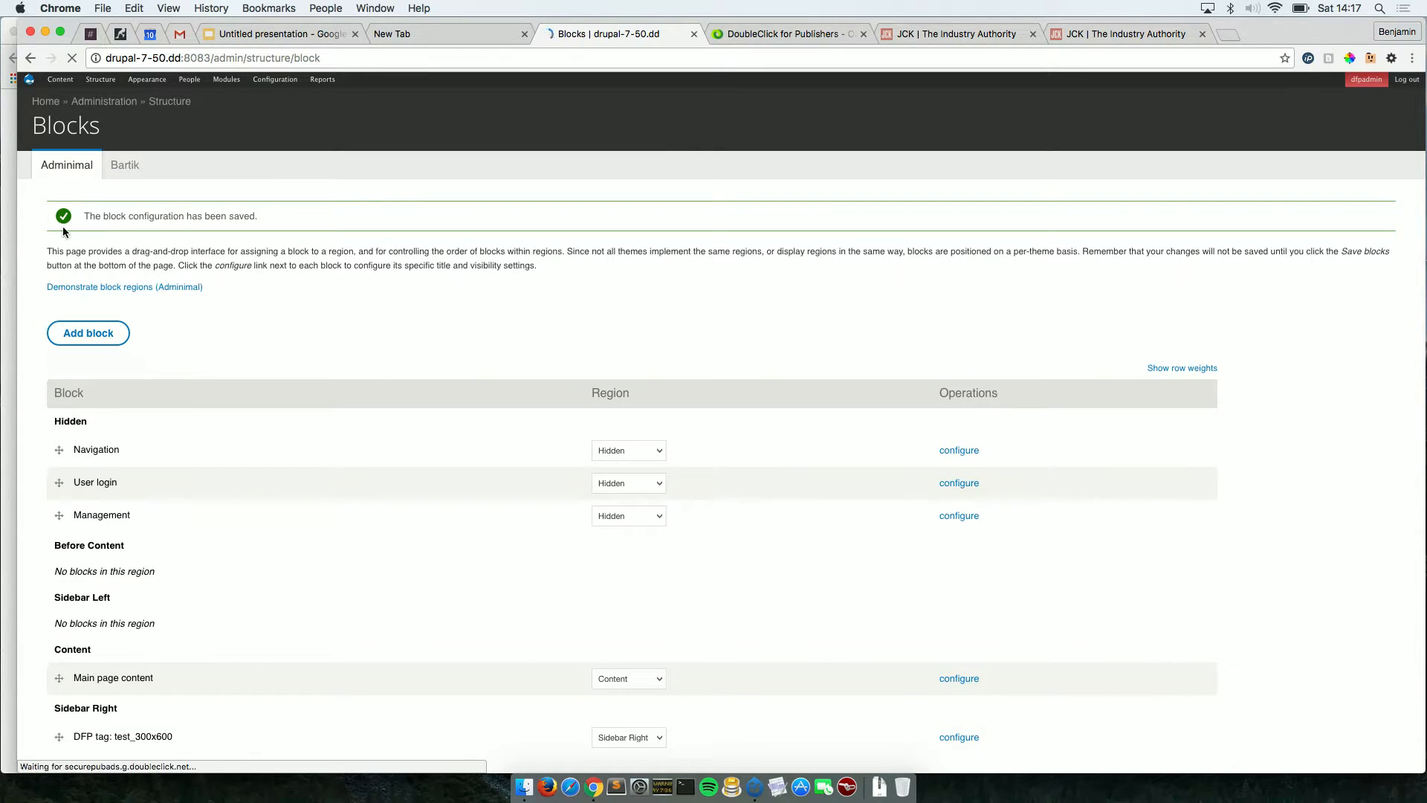
{"action": "mouse_move", "coordinate": [32, 88]}
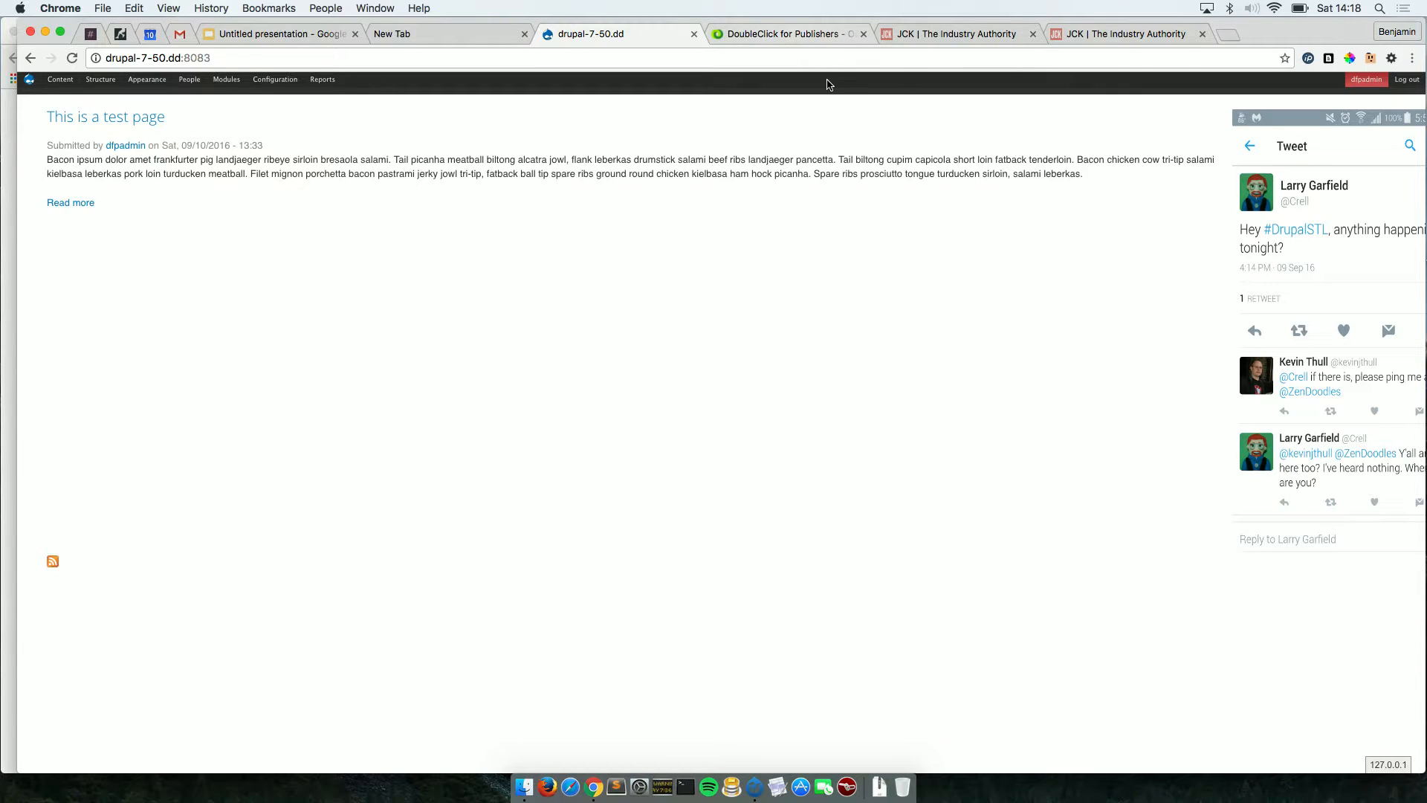
Load pacient.care in a new tab and scroll the homepage to inspect its sidebar ads.
{"action": "left_click", "coordinate": [1226, 35]}
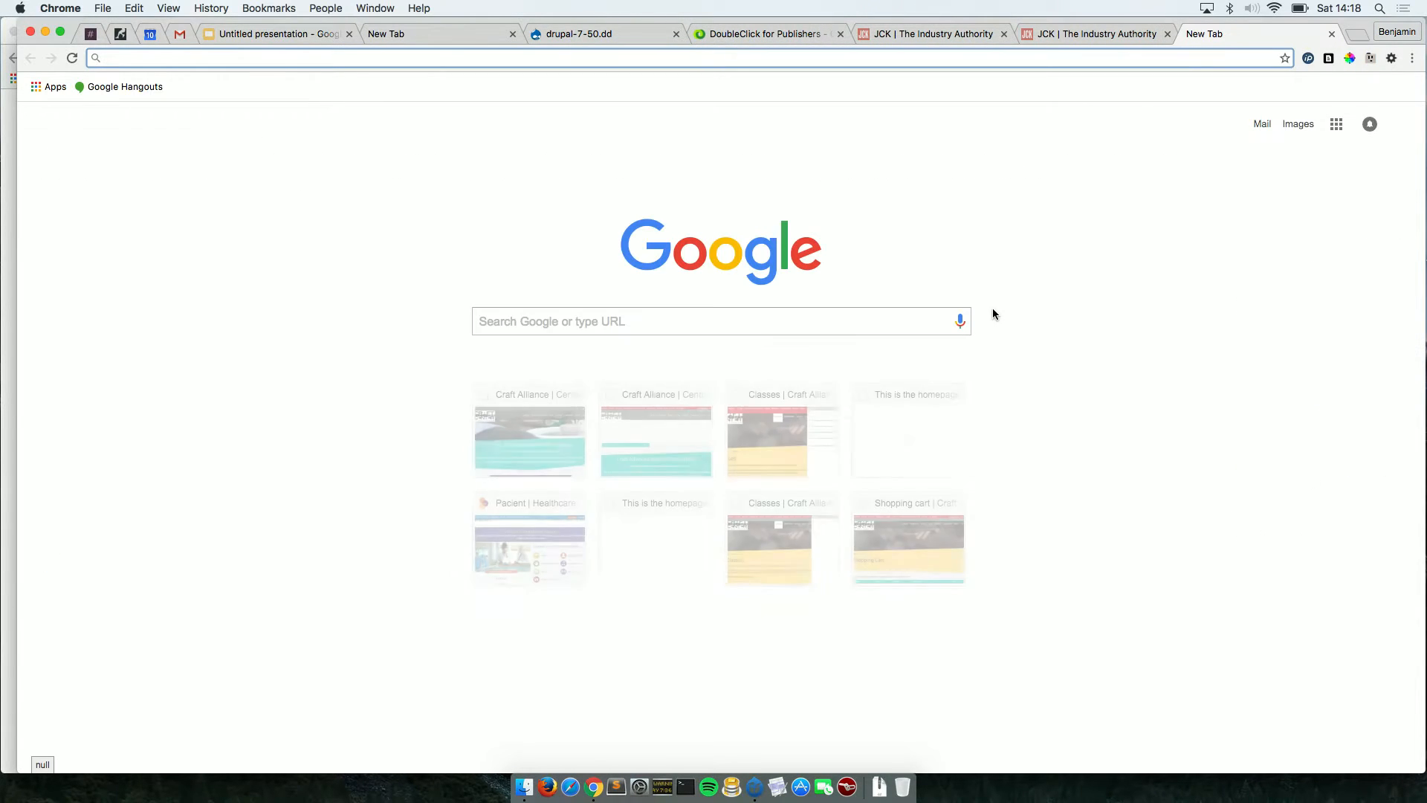
{"action": "type", "text": "pacient.care"}
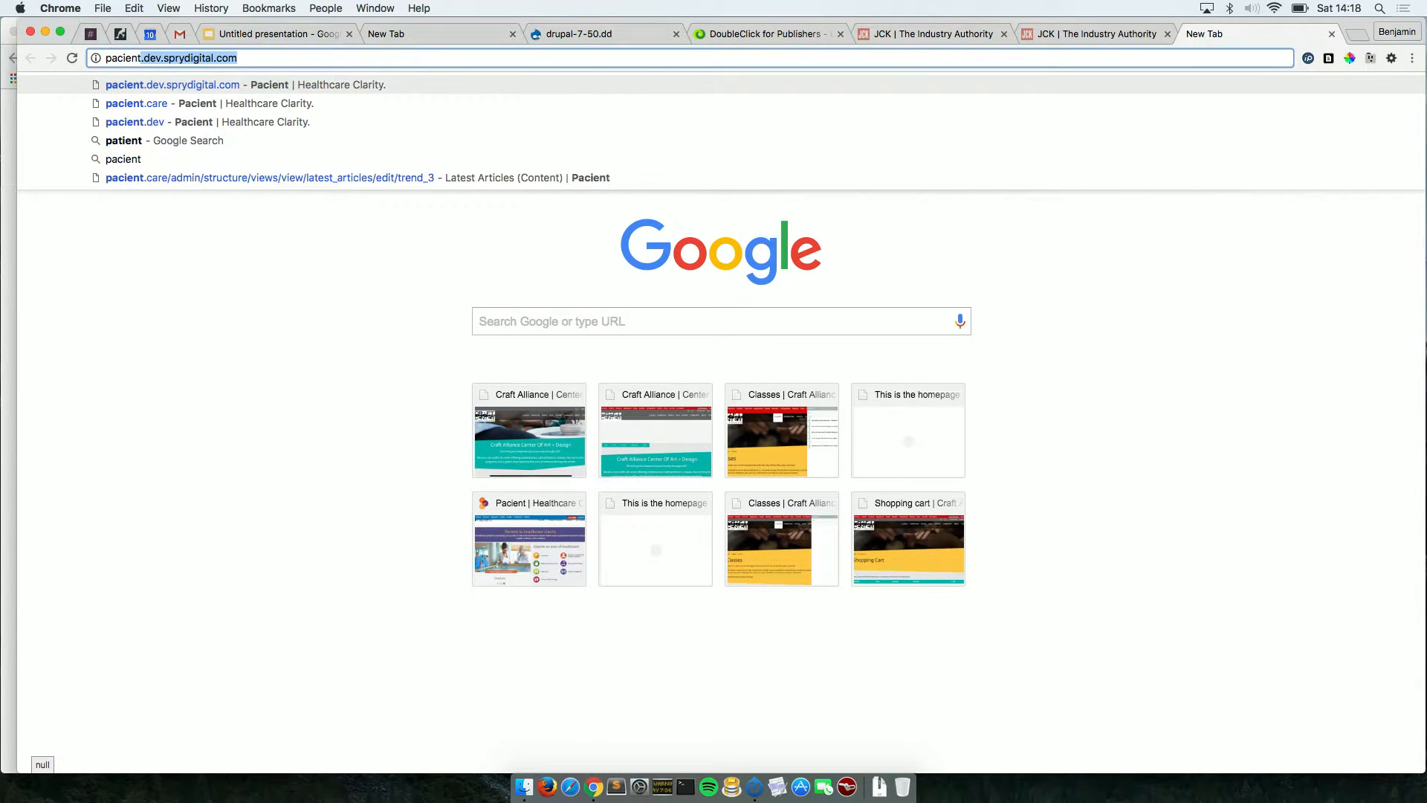
{"action": "key", "text": "Return"}
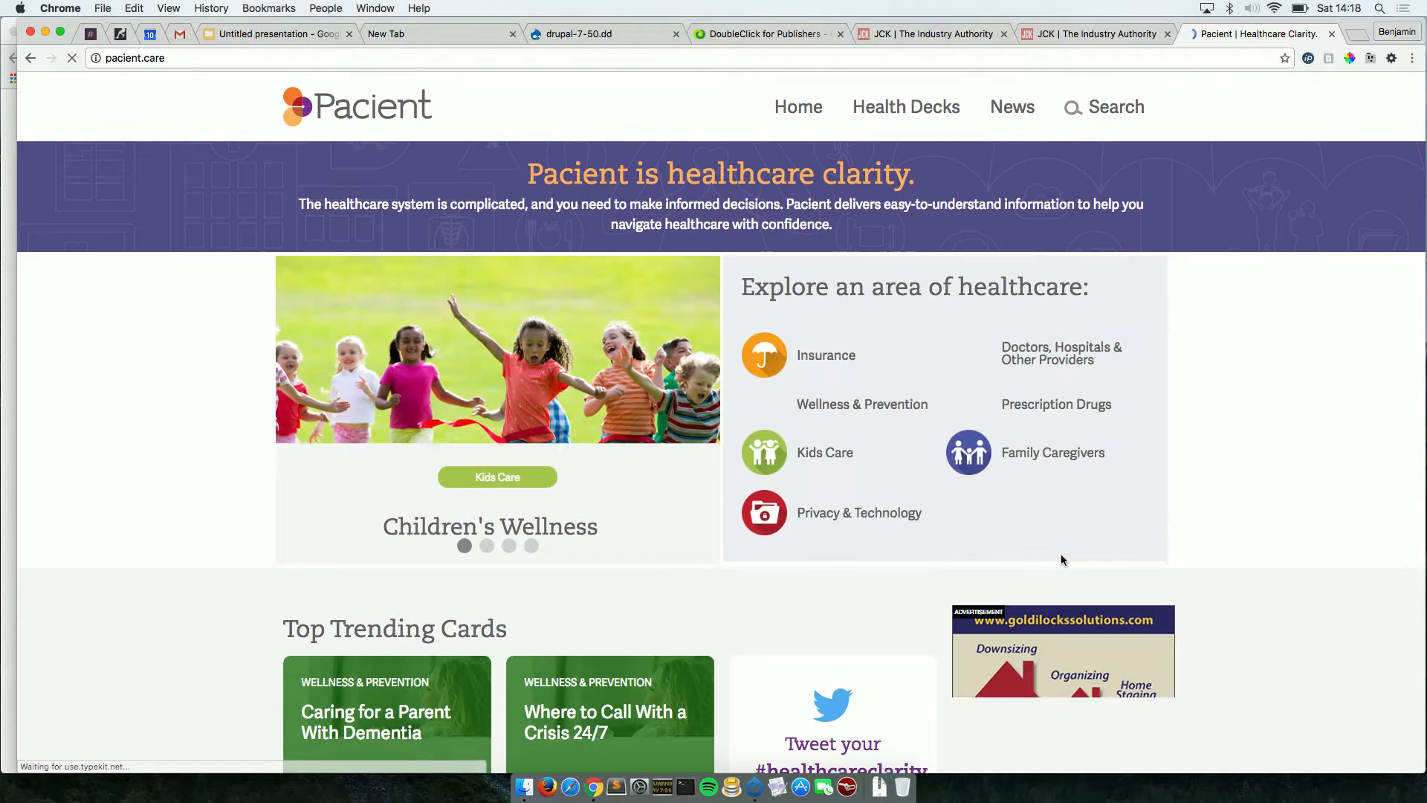
{"action": "scroll", "coordinate": [1061, 560], "scroll_direction": "down", "scroll_amount": 5}
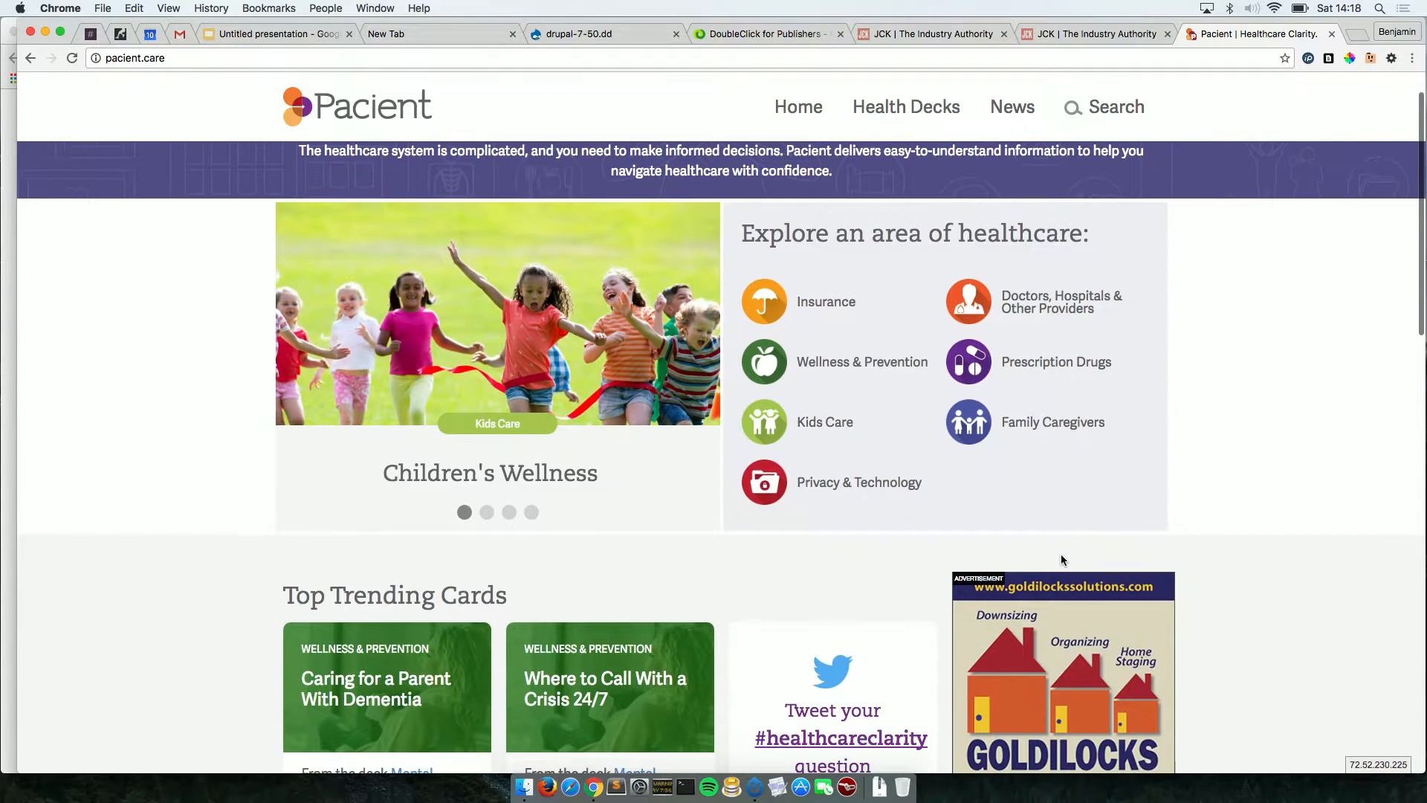
{"action": "scroll", "coordinate": [1061, 559], "scroll_direction": "down", "scroll_amount": 6}
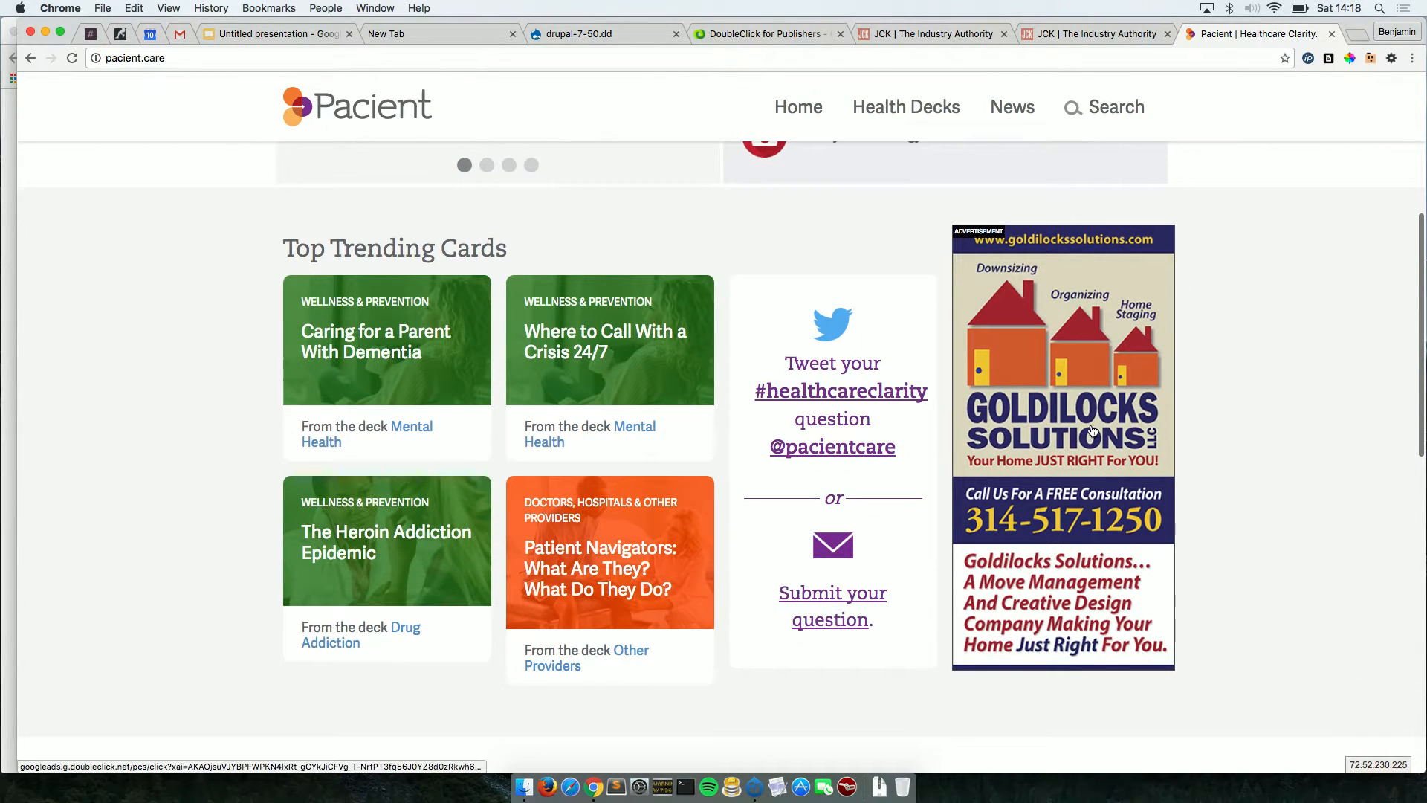
{"action": "scroll", "coordinate": [1287, 641], "scroll_direction": "down", "scroll_amount": 5}
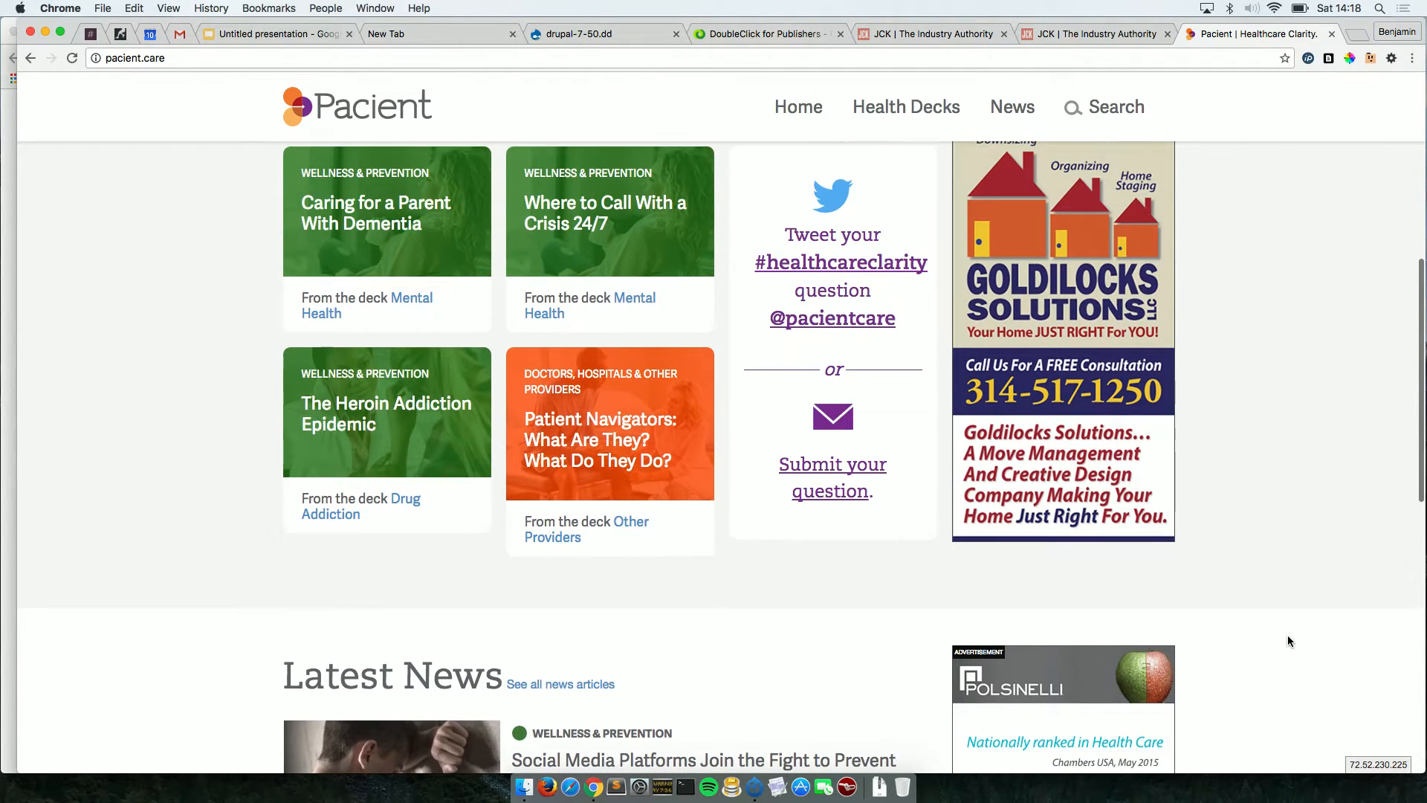
{"action": "scroll", "coordinate": [1266, 577], "scroll_direction": "down", "scroll_amount": 8}
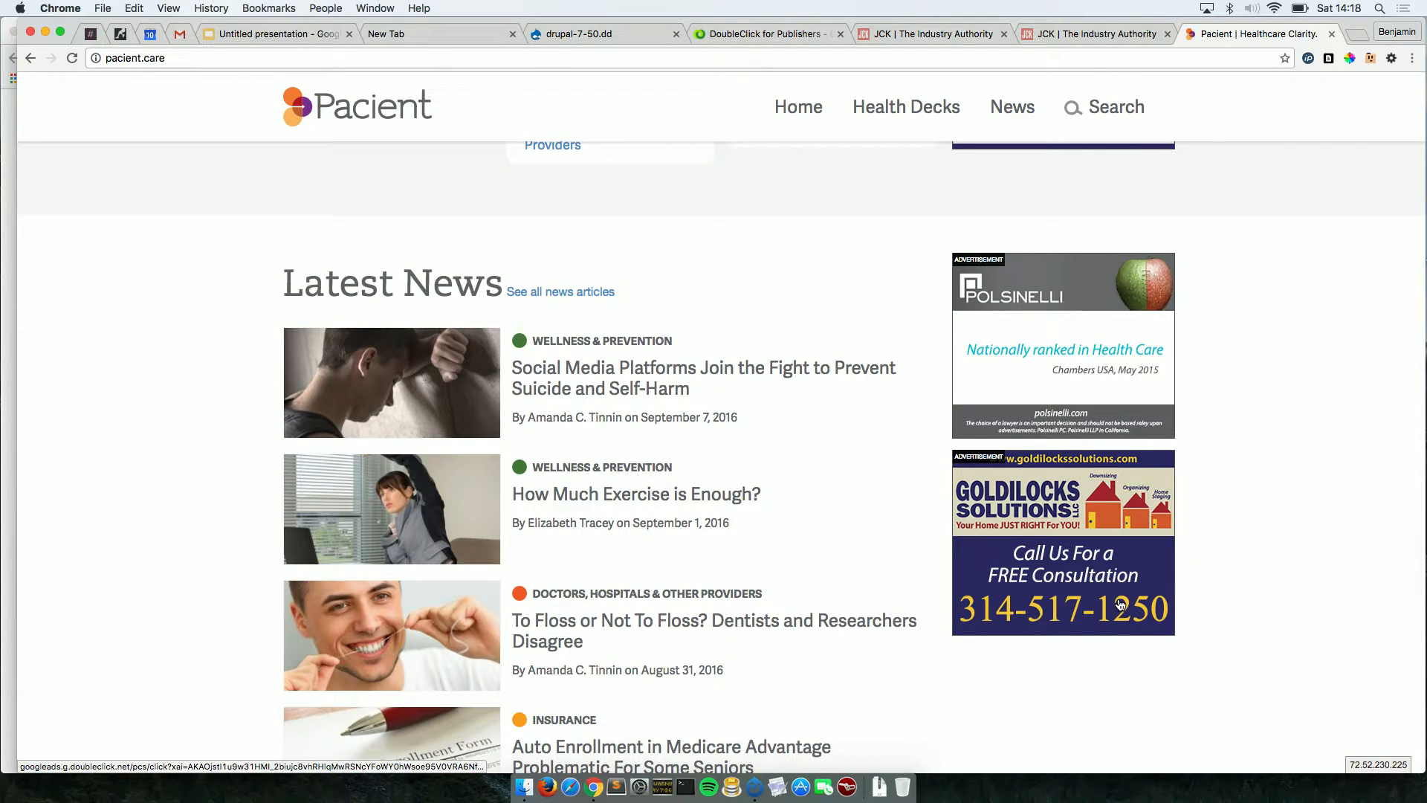
{"action": "scroll", "coordinate": [1237, 545], "scroll_direction": "up", "scroll_amount": 8}
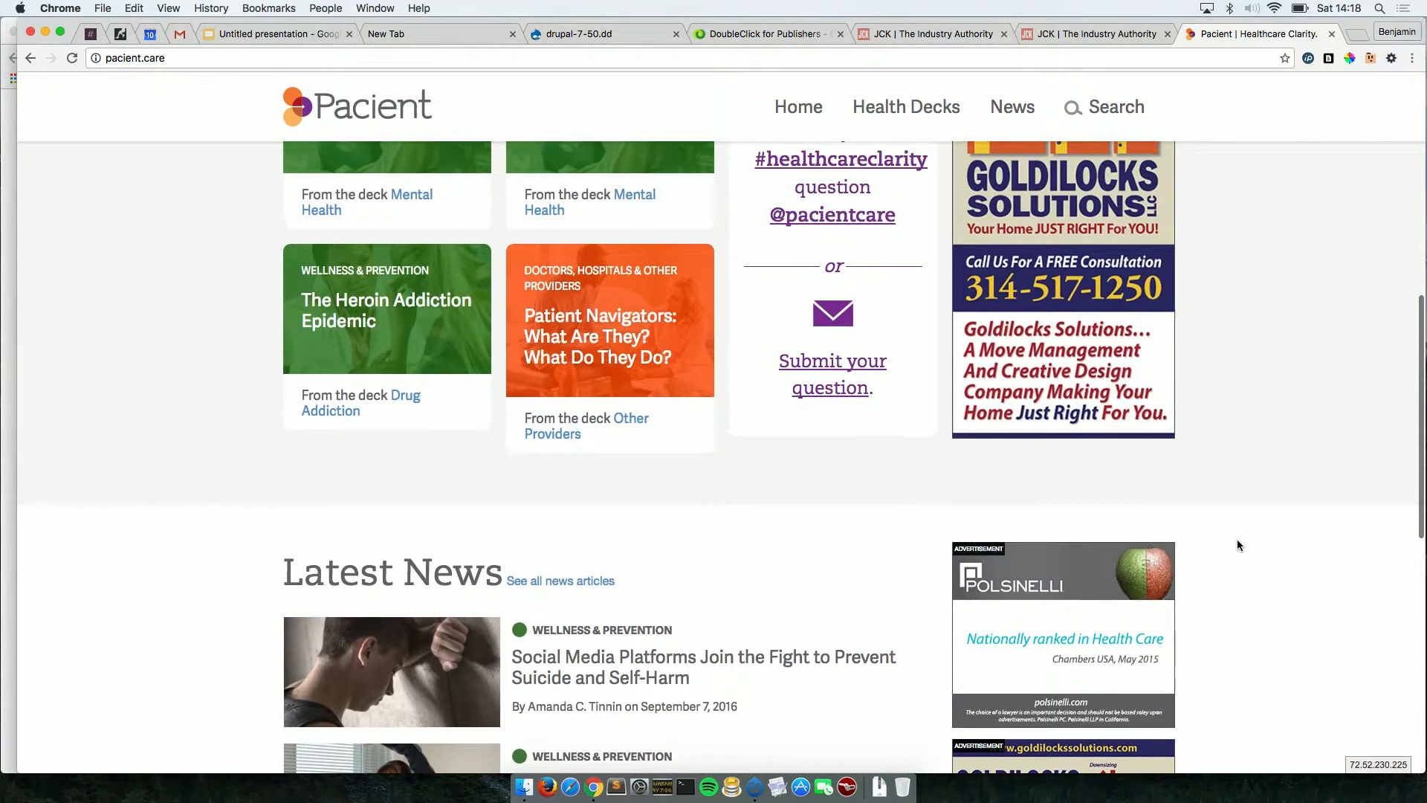
{"action": "scroll", "coordinate": [1237, 545], "scroll_direction": "up", "scroll_amount": 2}
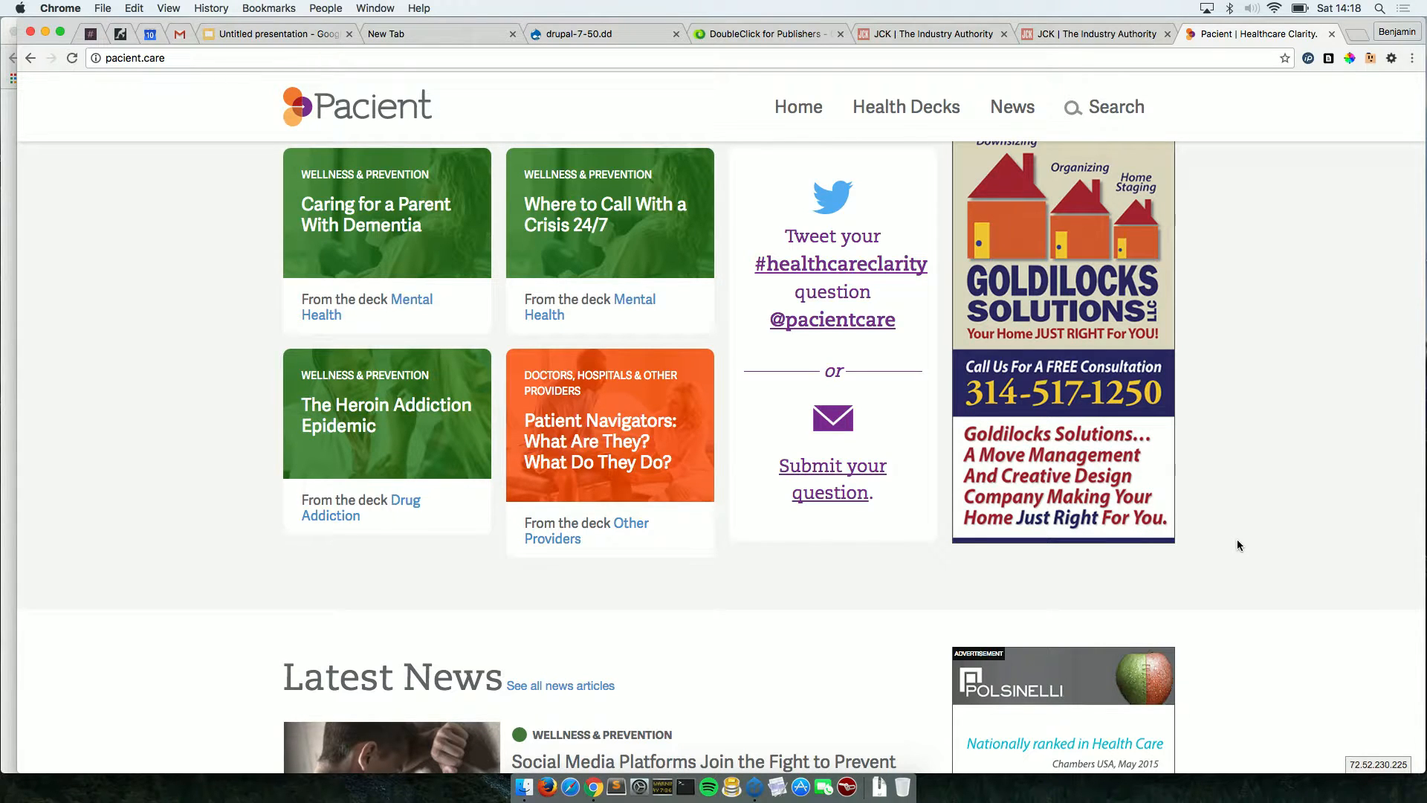
{"action": "scroll", "coordinate": [1237, 545], "scroll_direction": "up", "scroll_amount": 3}
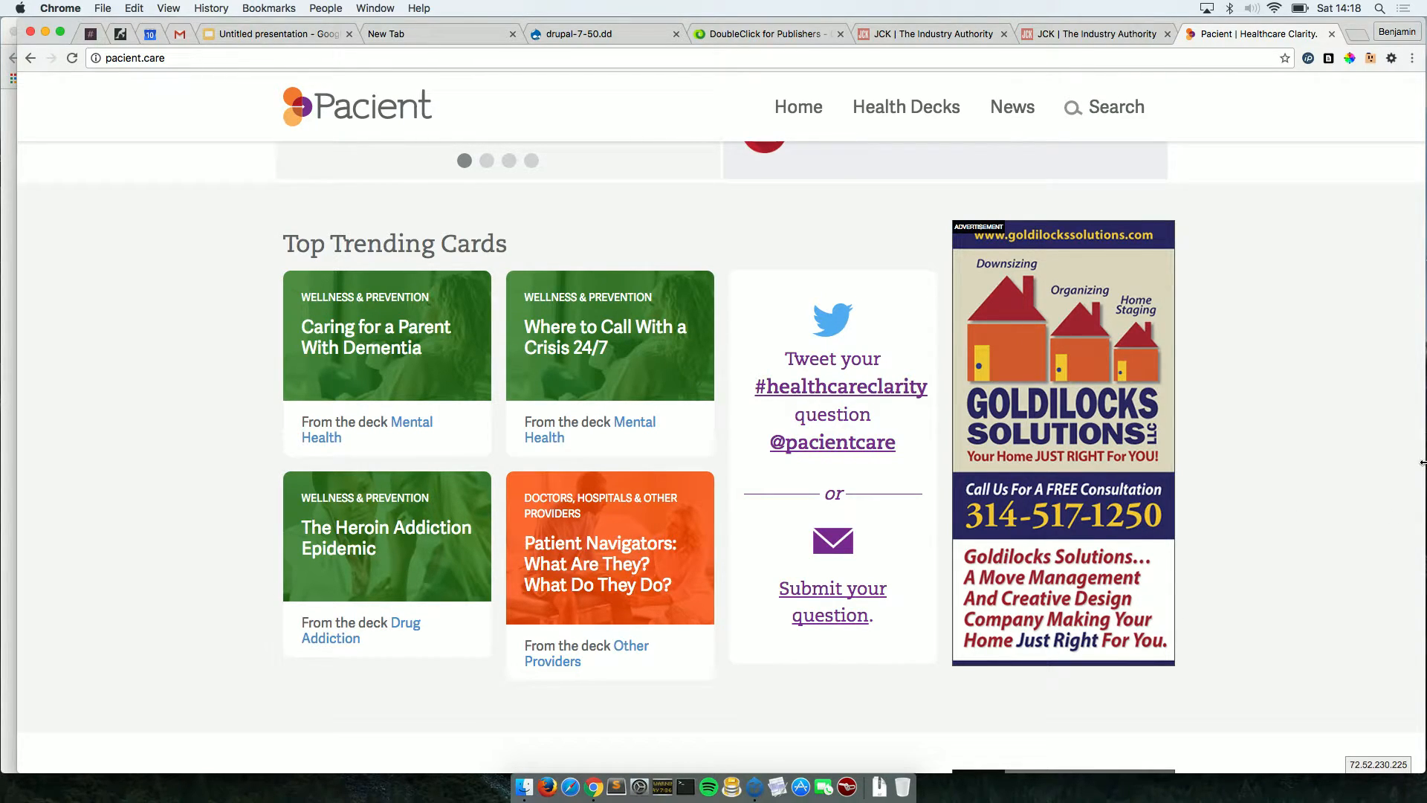
Narrow the browser window to tablet and then mobile width, scrolling to see how the ads adapt.
{"action": "left_click_drag", "start_coordinate": [1389, 462], "coordinate": [822, 431]}
{"action": "scroll", "coordinate": [637, 487], "scroll_direction": "up", "scroll_amount": 2}
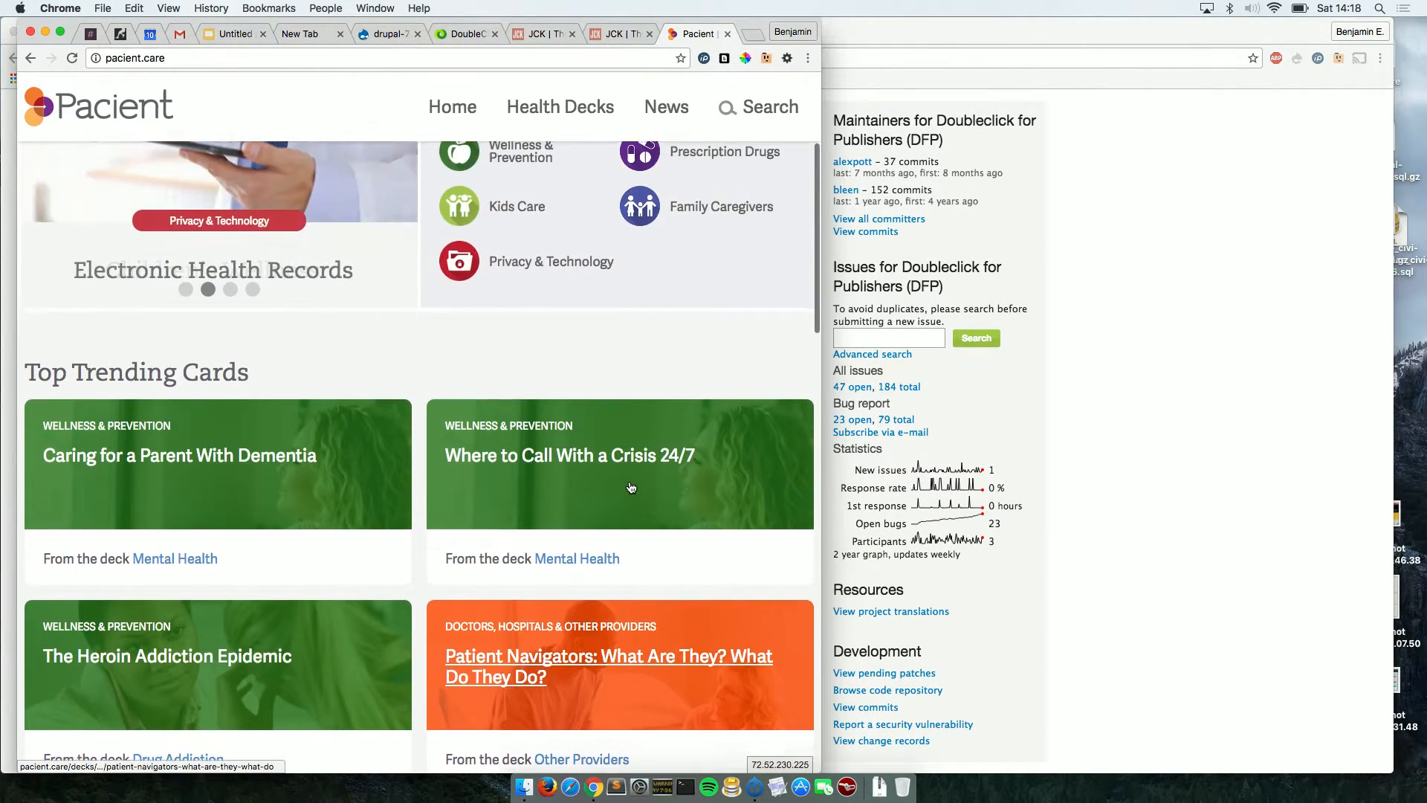
{"action": "scroll", "coordinate": [634, 486], "scroll_direction": "down", "scroll_amount": 10}
{"action": "scroll", "coordinate": [631, 488], "scroll_direction": "down", "scroll_amount": 5}
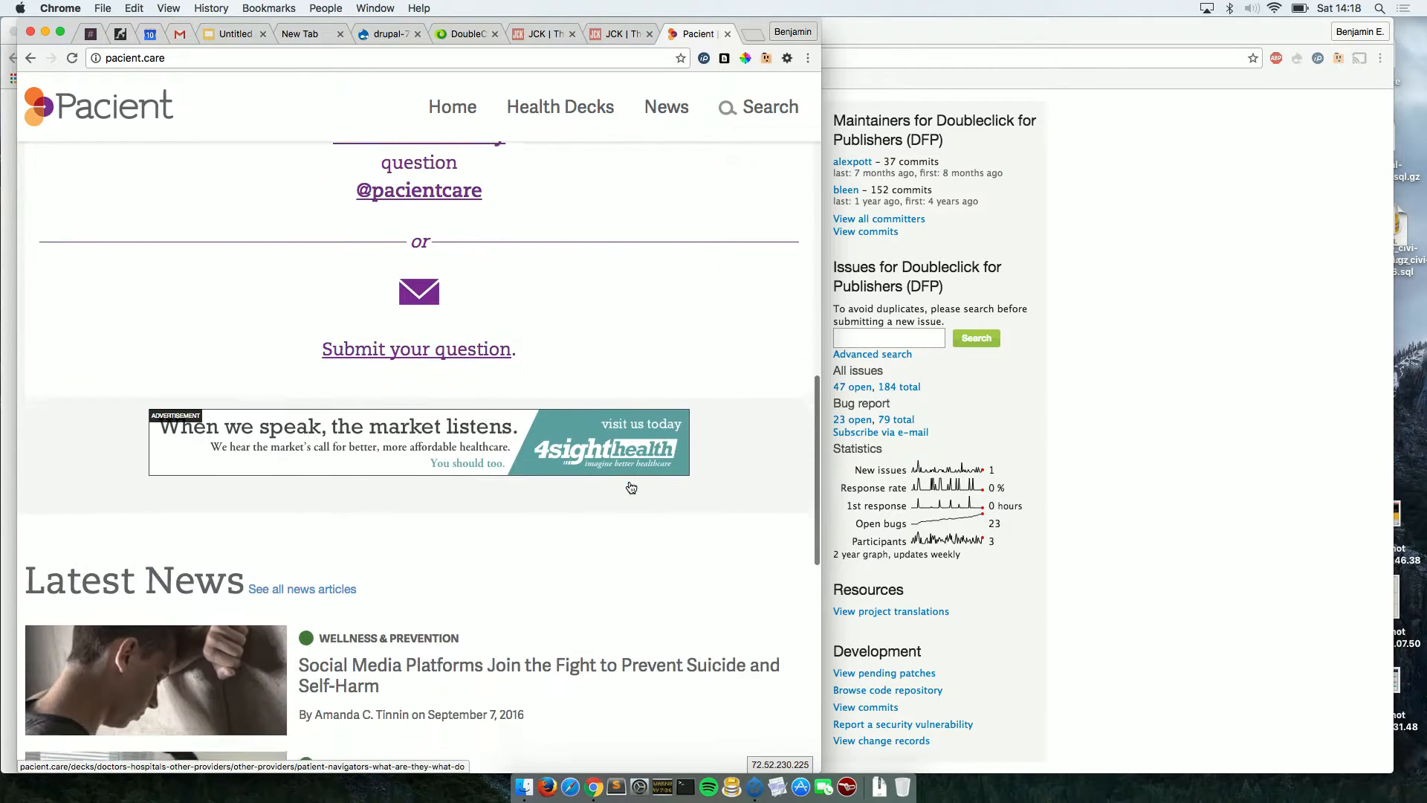
{"action": "scroll", "coordinate": [626, 462], "scroll_direction": "down", "scroll_amount": 10}
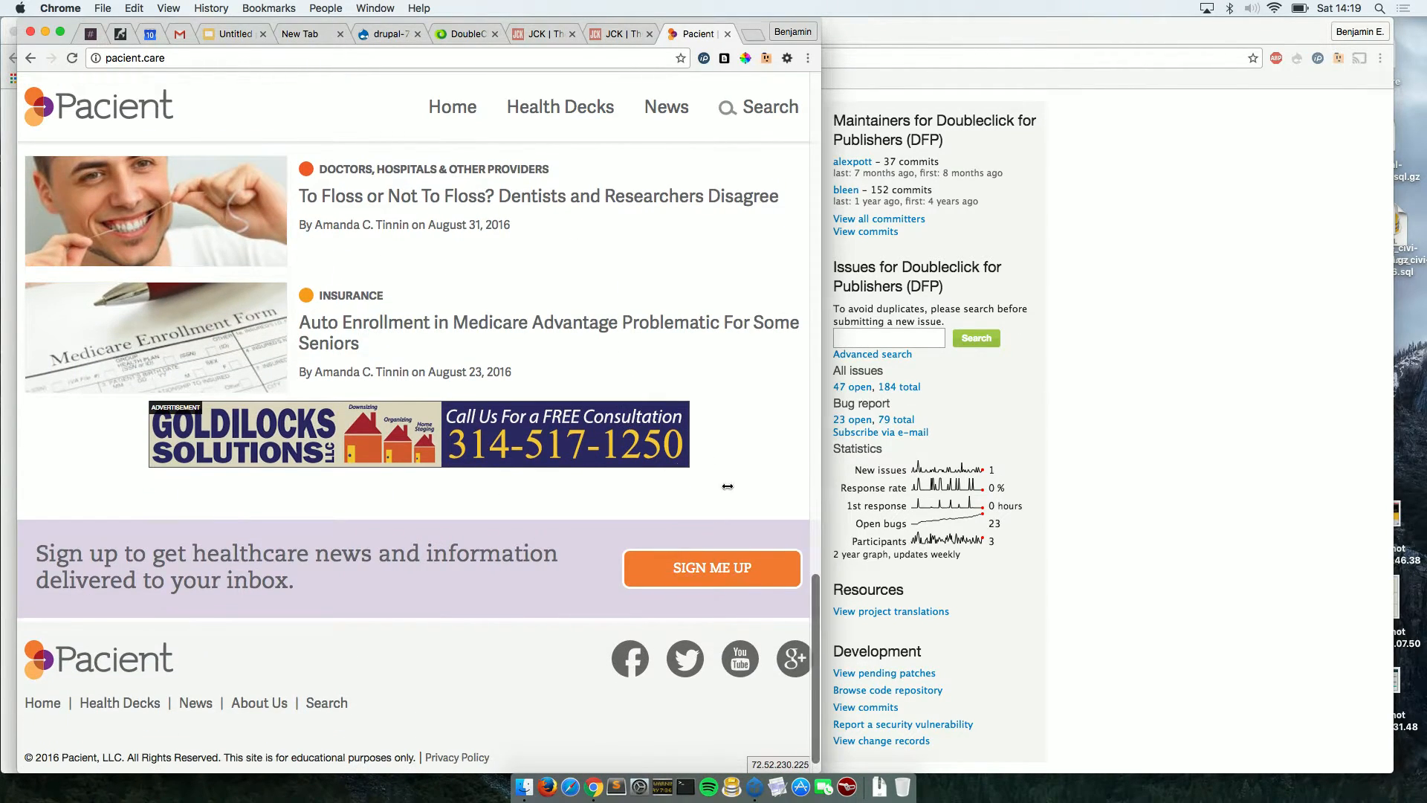
{"action": "left_click_drag", "start_coordinate": [728, 487], "coordinate": [460, 487]}
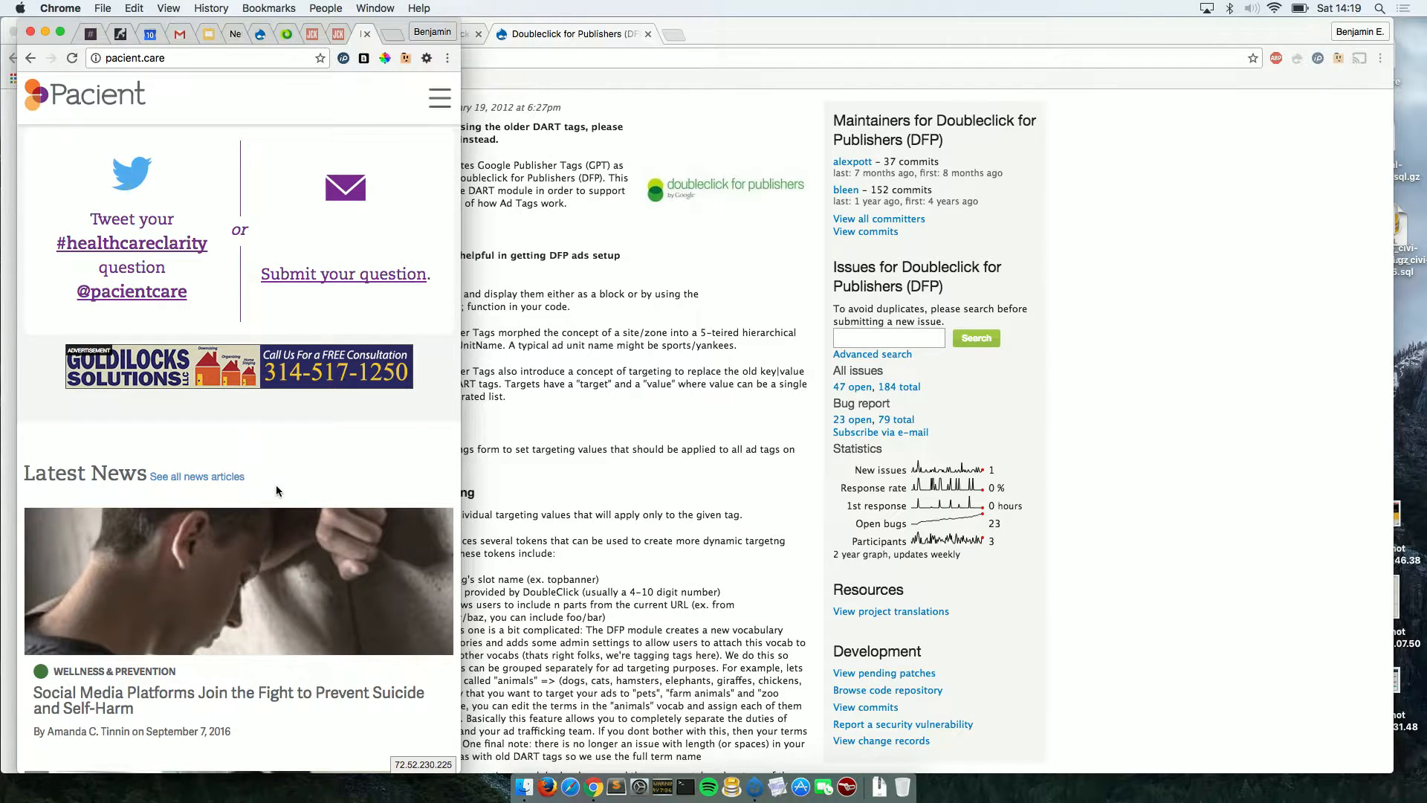
{"action": "scroll", "coordinate": [276, 490], "scroll_direction": "down", "scroll_amount": 15}
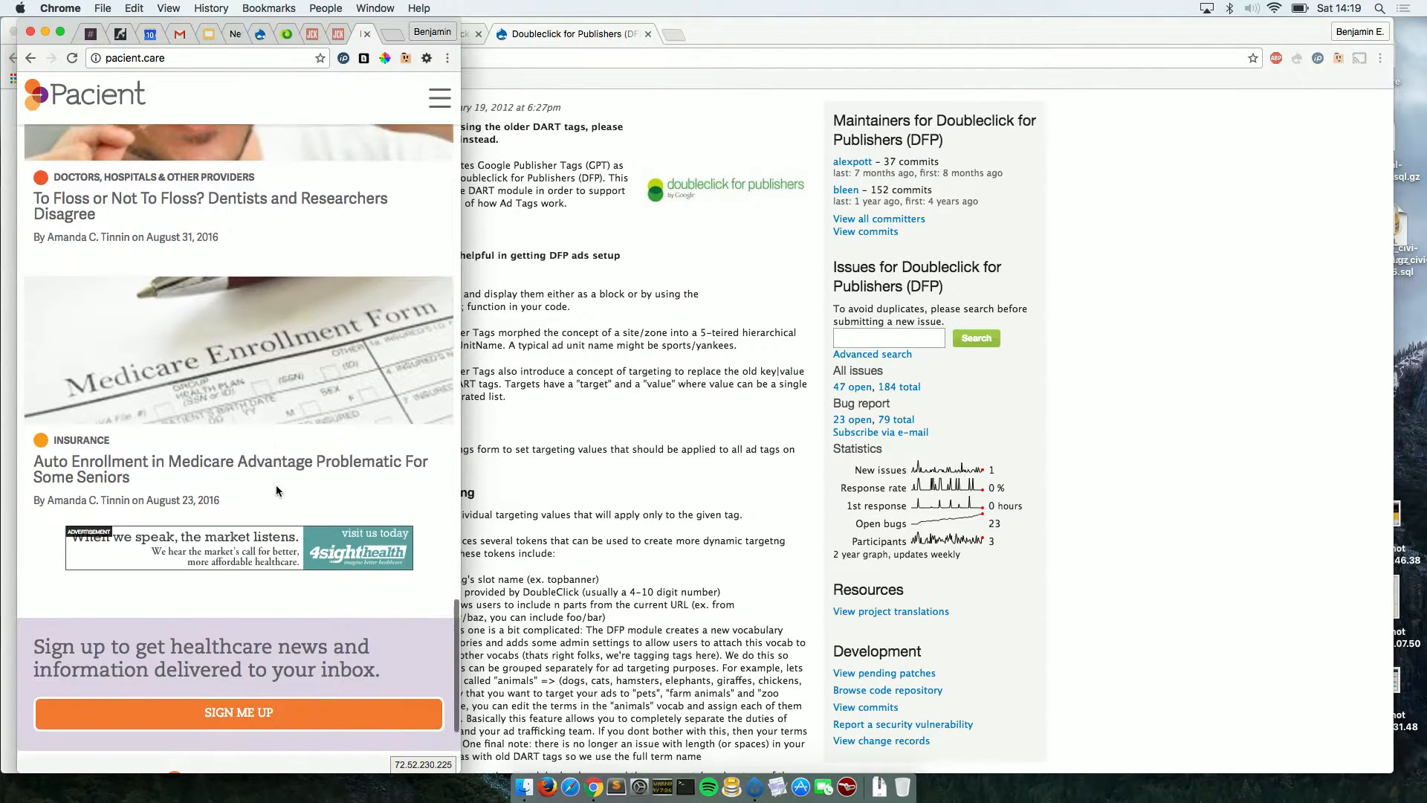
{"action": "scroll", "coordinate": [275, 485], "scroll_direction": "up", "scroll_amount": 10}
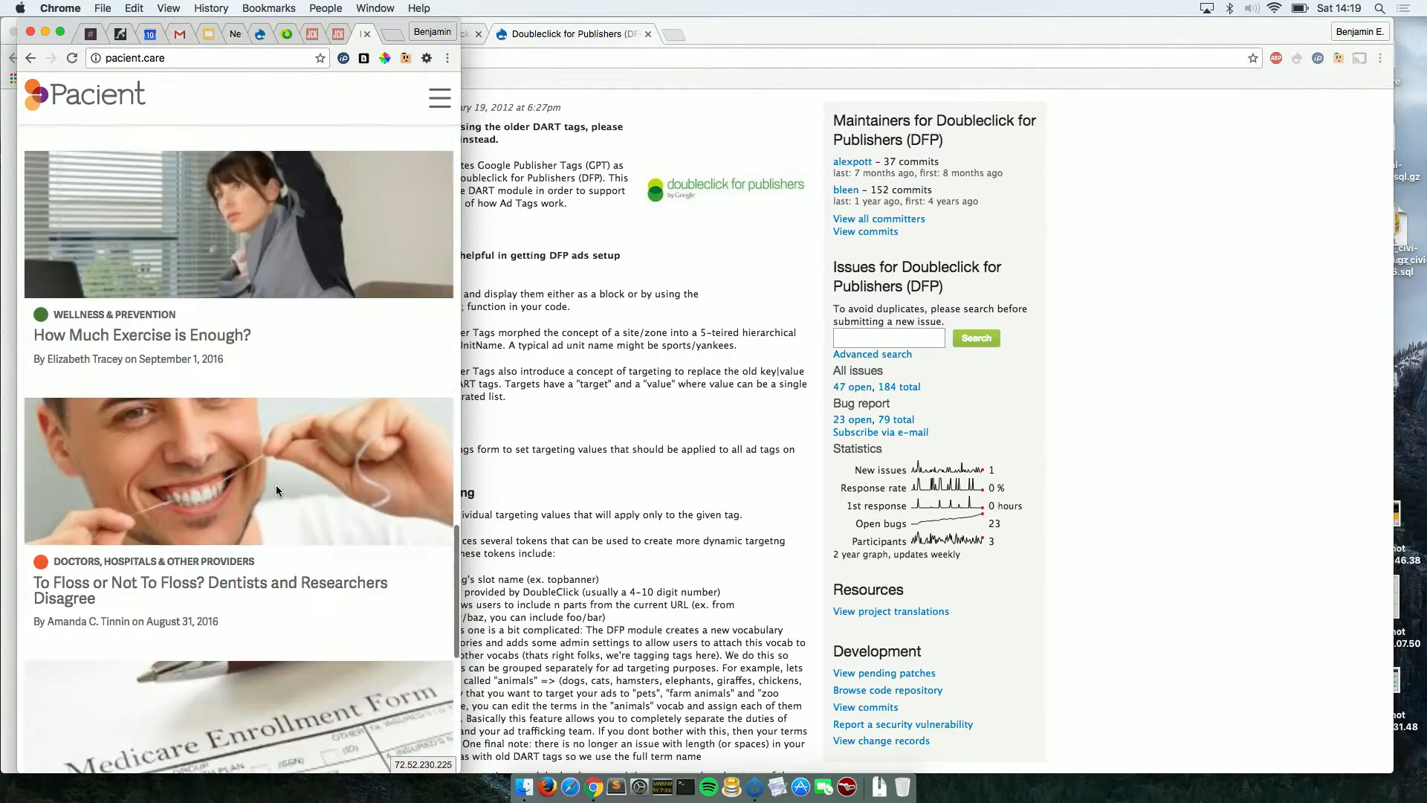
{"action": "scroll", "coordinate": [275, 485], "scroll_direction": "up", "scroll_amount": 10}
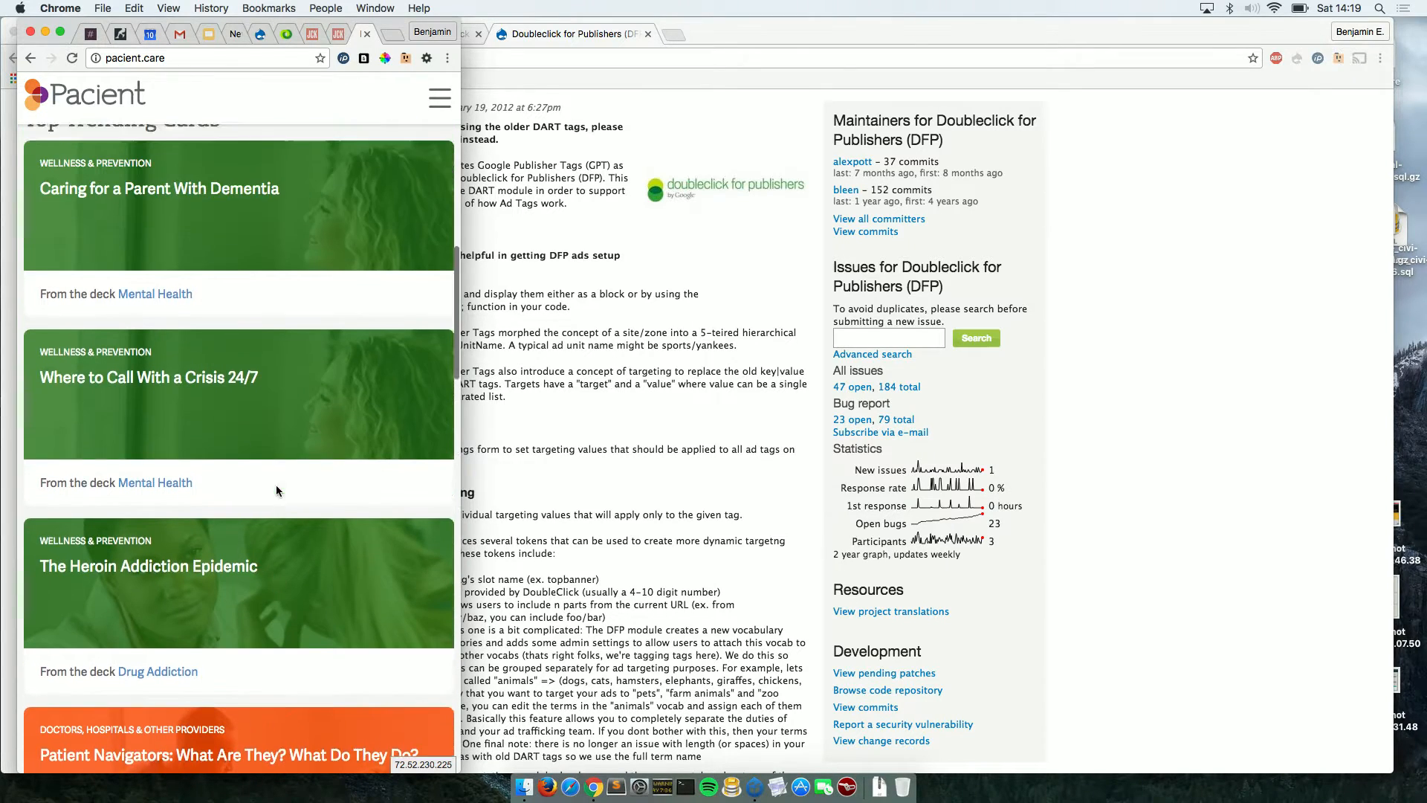
{"action": "scroll", "coordinate": [275, 485], "scroll_direction": "up", "scroll_amount": 8}
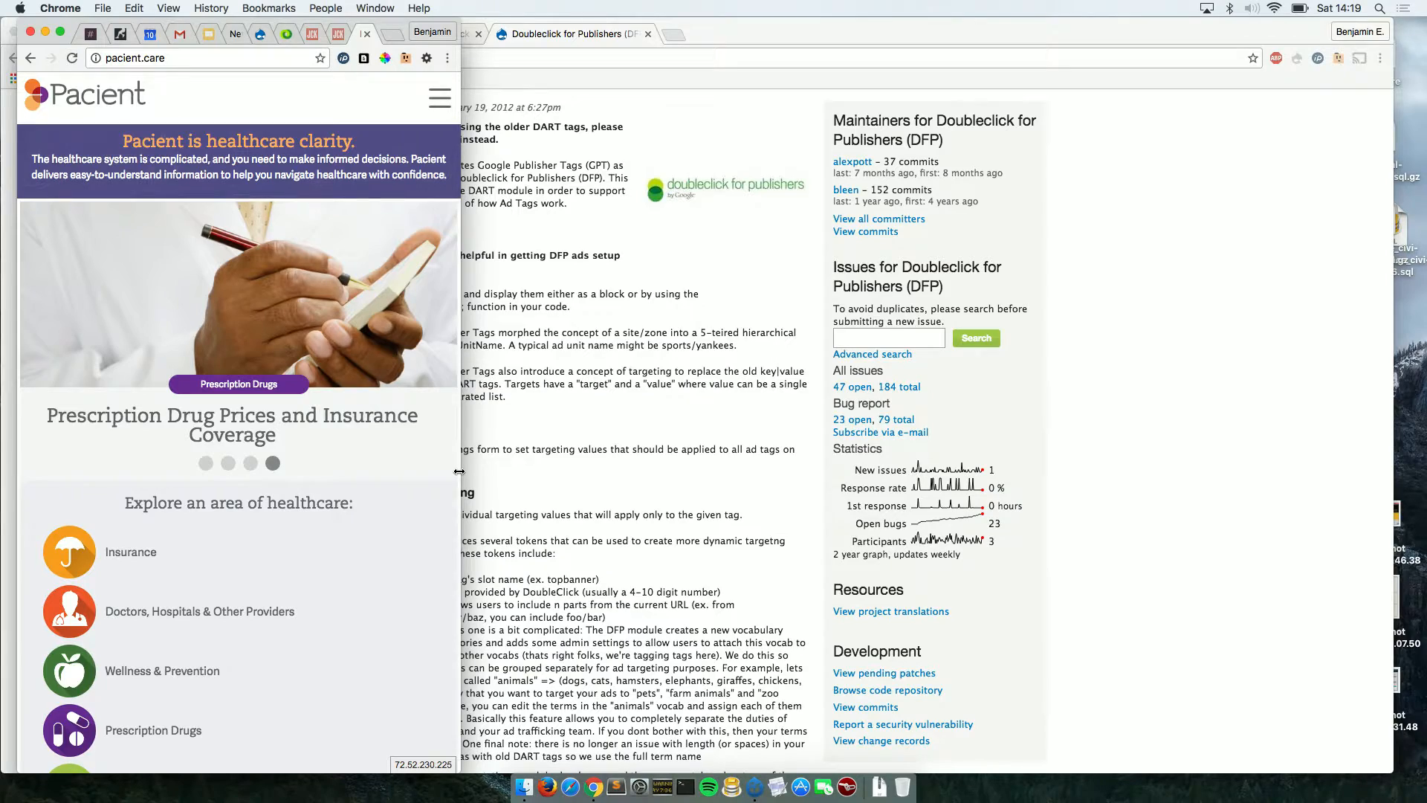
Widen the window back to desktop width, recheck the page, then switch to the first JCK tab.
{"action": "left_click_drag", "start_coordinate": [460, 472], "coordinate": [1421, 365]}
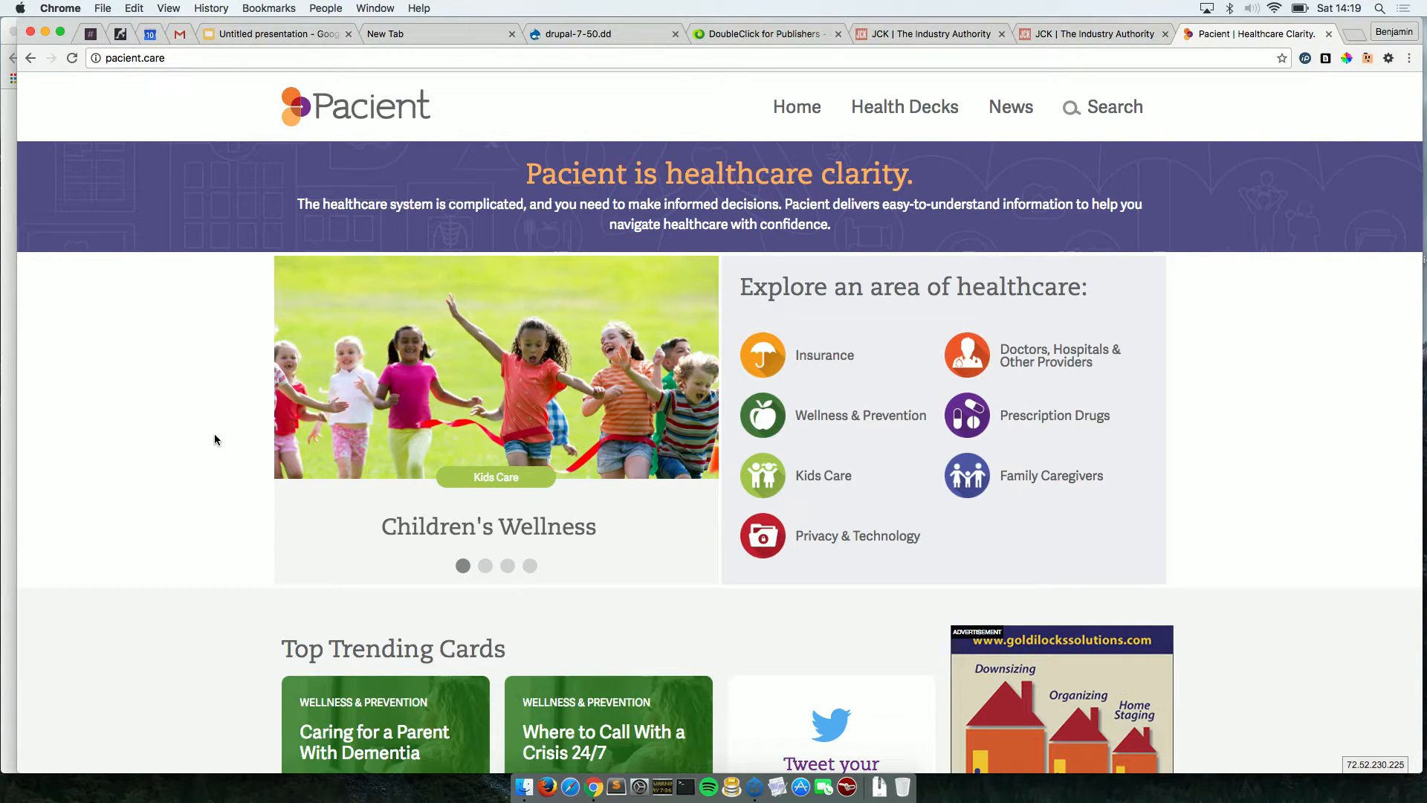
{"action": "scroll", "coordinate": [647, 199], "scroll_direction": "down", "scroll_amount": 2}
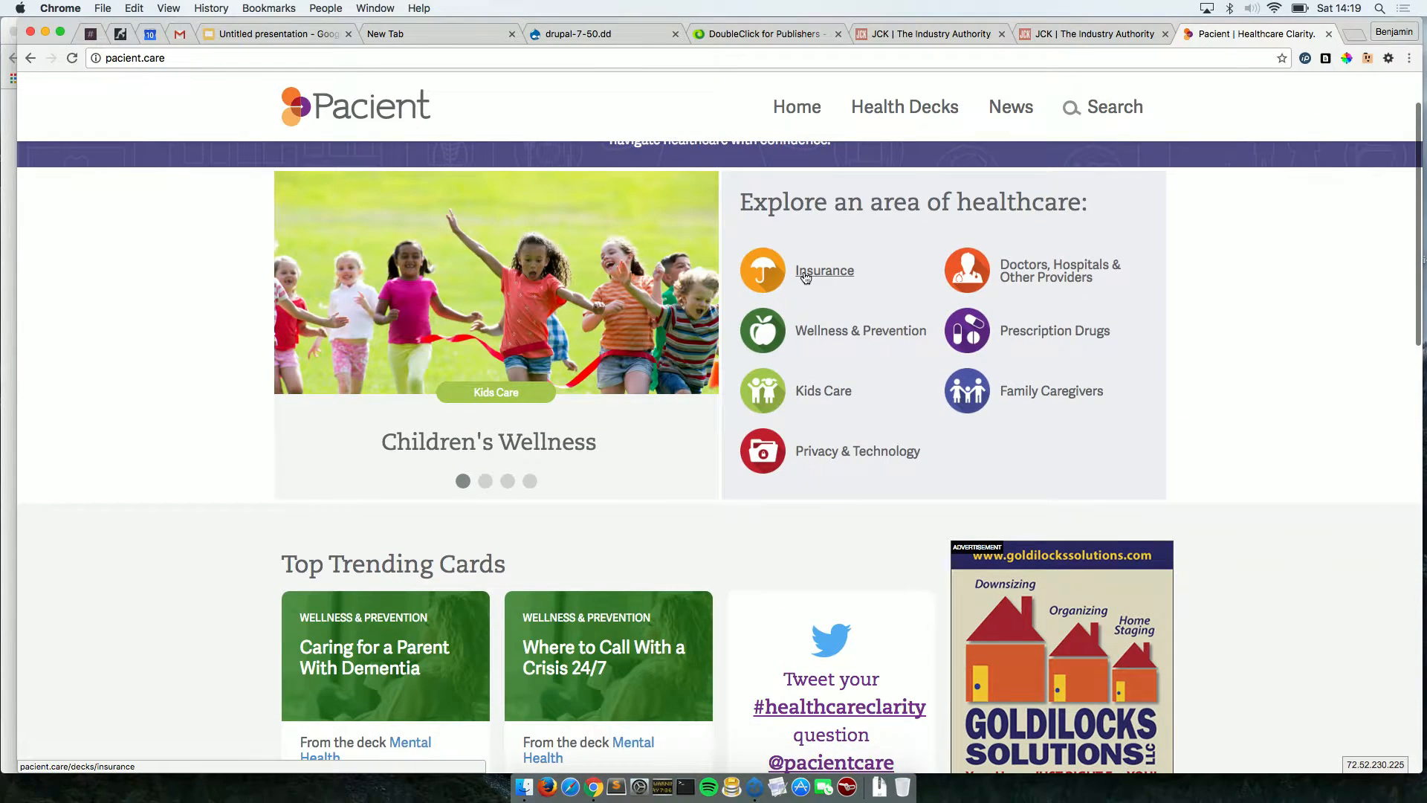
{"action": "scroll", "coordinate": [805, 278], "scroll_direction": "down", "scroll_amount": 2}
{"action": "scroll", "coordinate": [805, 278], "scroll_direction": "up", "scroll_amount": 4}
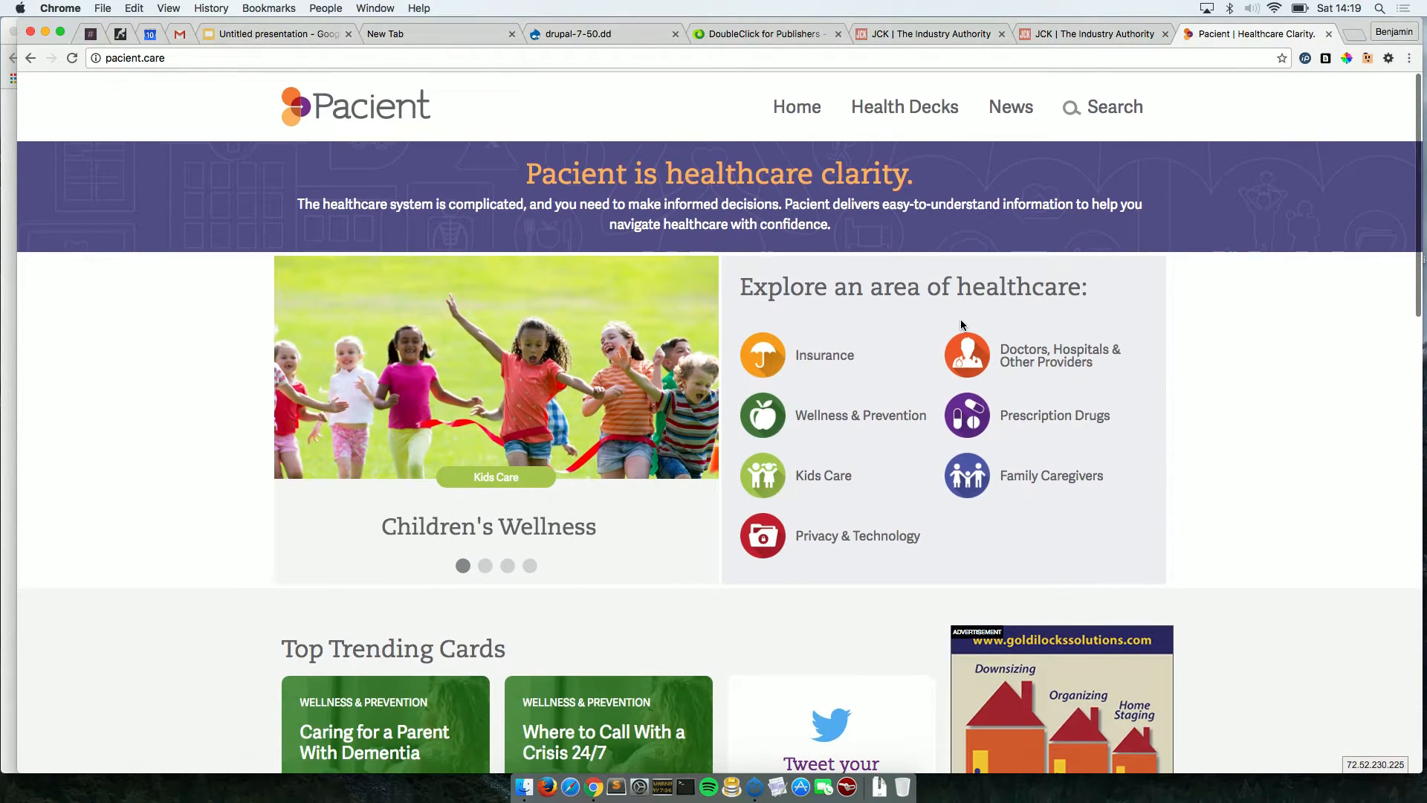
{"action": "scroll", "coordinate": [1167, 654], "scroll_direction": "down", "scroll_amount": 15}
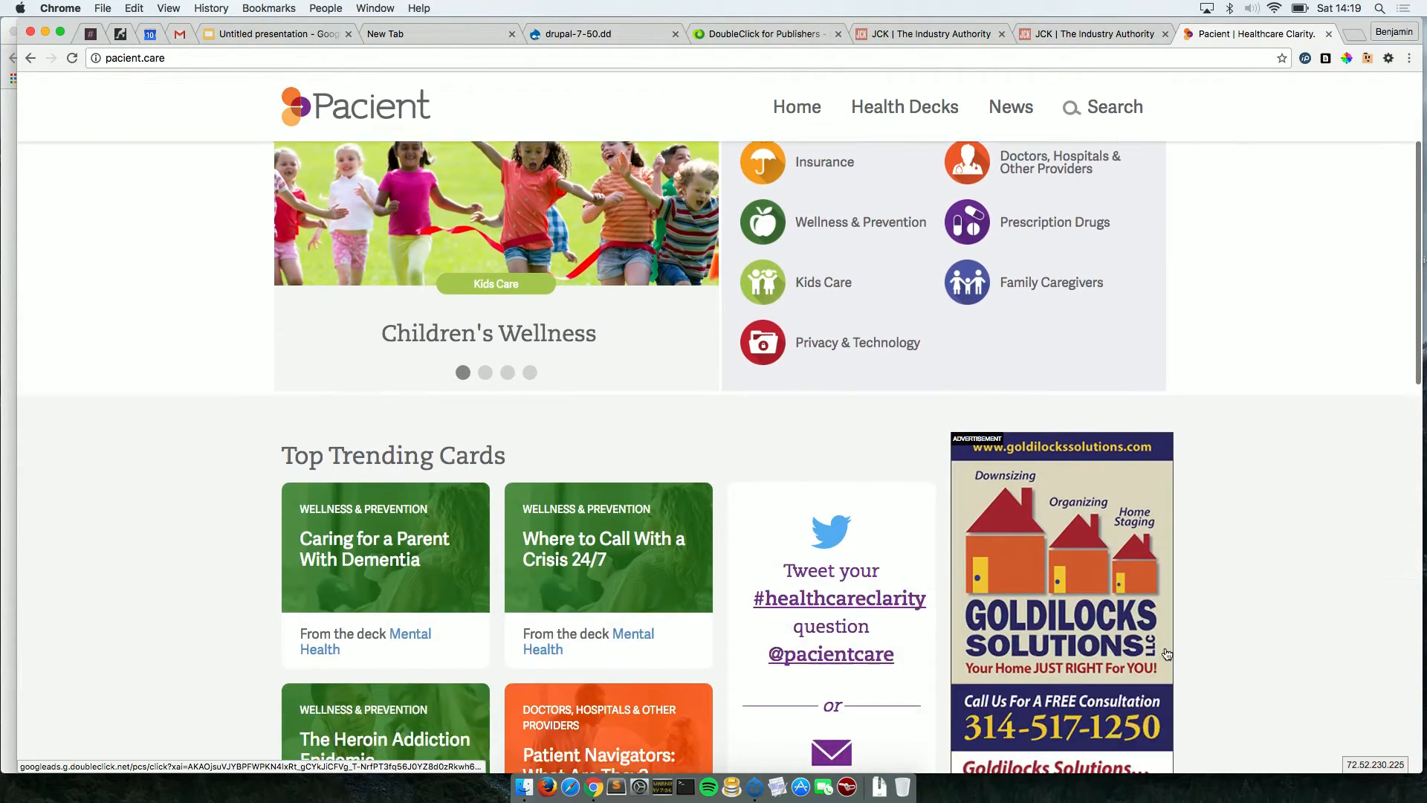
{"action": "scroll", "coordinate": [1167, 655], "scroll_direction": "down", "scroll_amount": 3}
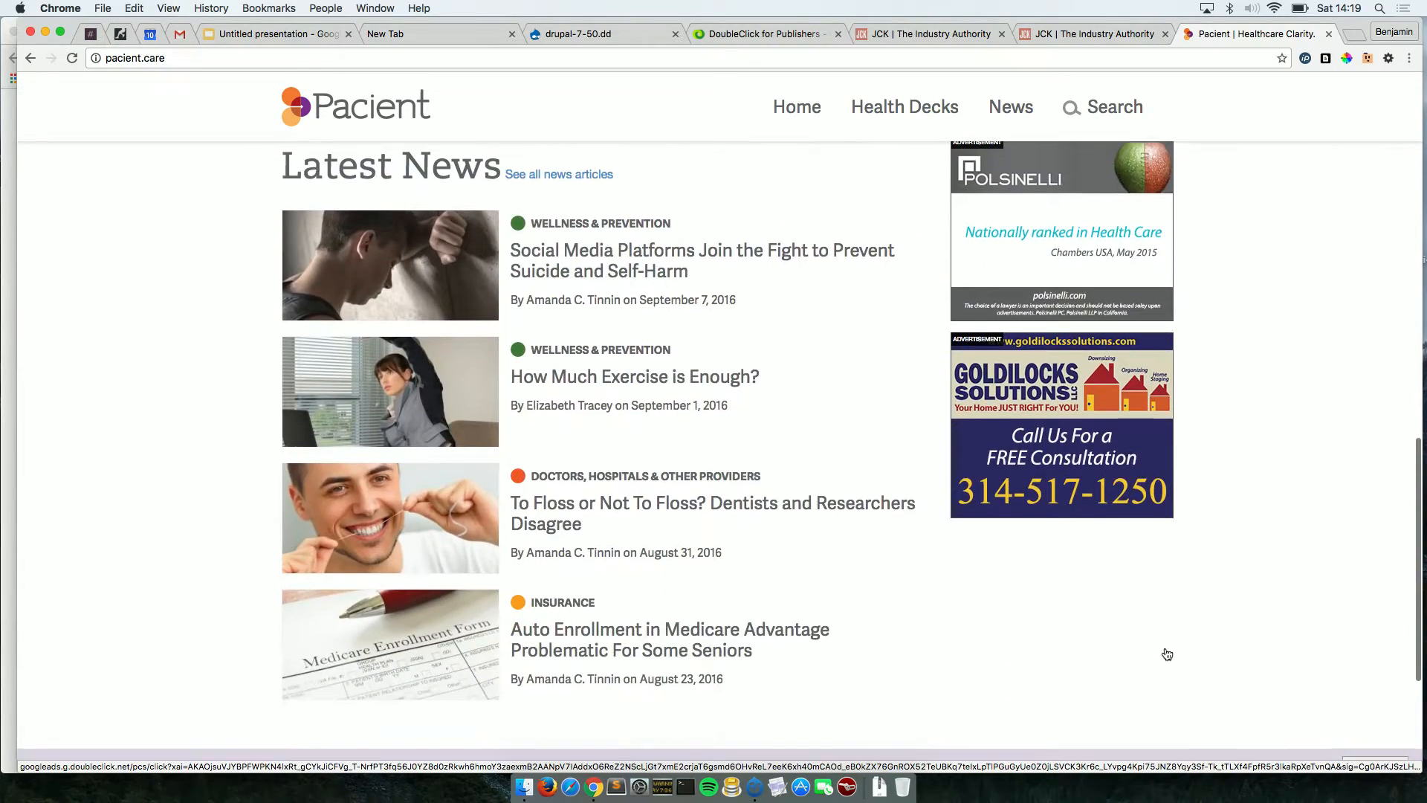
{"action": "scroll", "coordinate": [1167, 654], "scroll_direction": "up", "scroll_amount": 15}
{"action": "scroll", "coordinate": [1167, 654], "scroll_direction": "down", "scroll_amount": 1}
{"action": "scroll", "coordinate": [1167, 655], "scroll_direction": "up", "scroll_amount": 1}
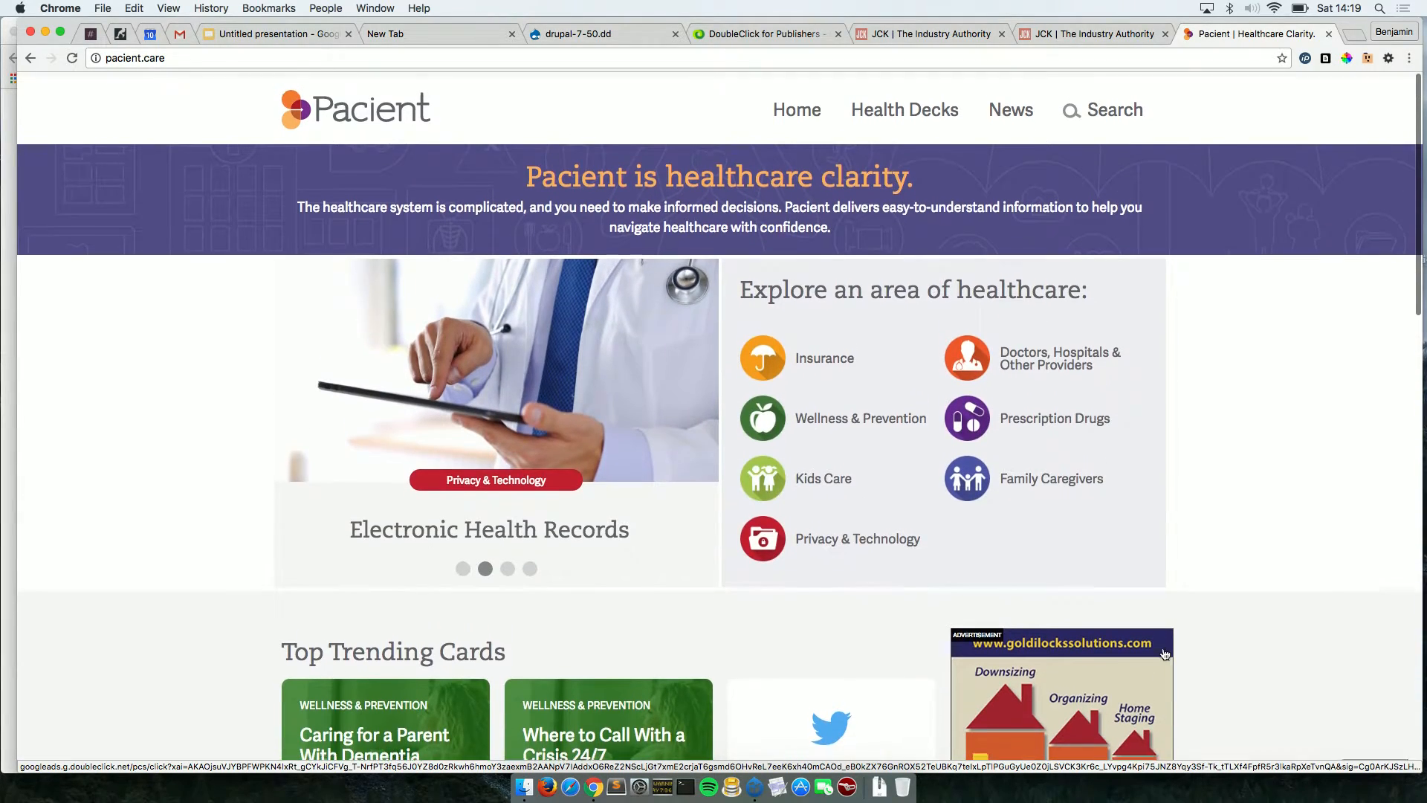
{"action": "left_click", "coordinate": [922, 36]}
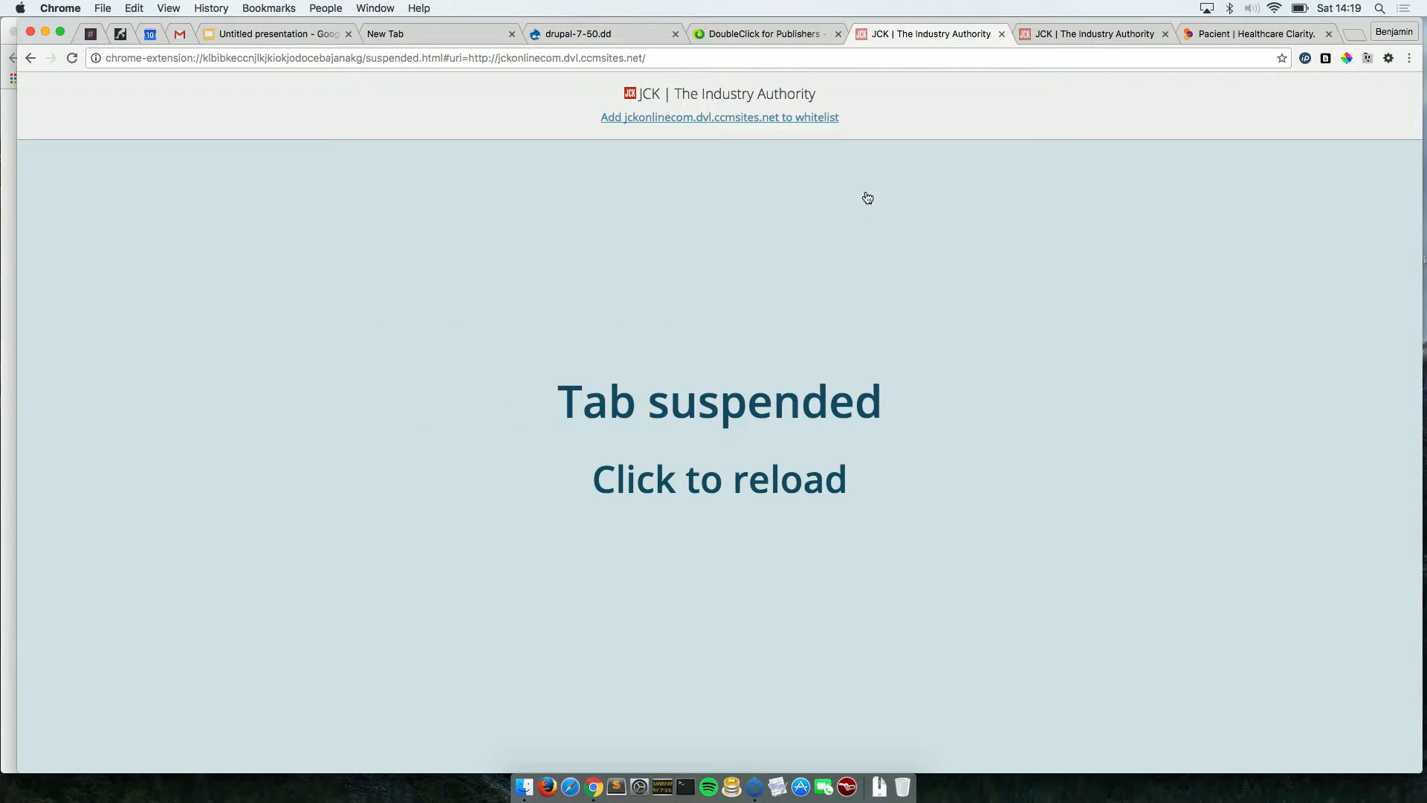
Reload the suspended second JCK tab and resize its window to test the ads.
{"action": "left_click", "coordinate": [1047, 34]}
{"action": "left_click", "coordinate": [718, 374]}
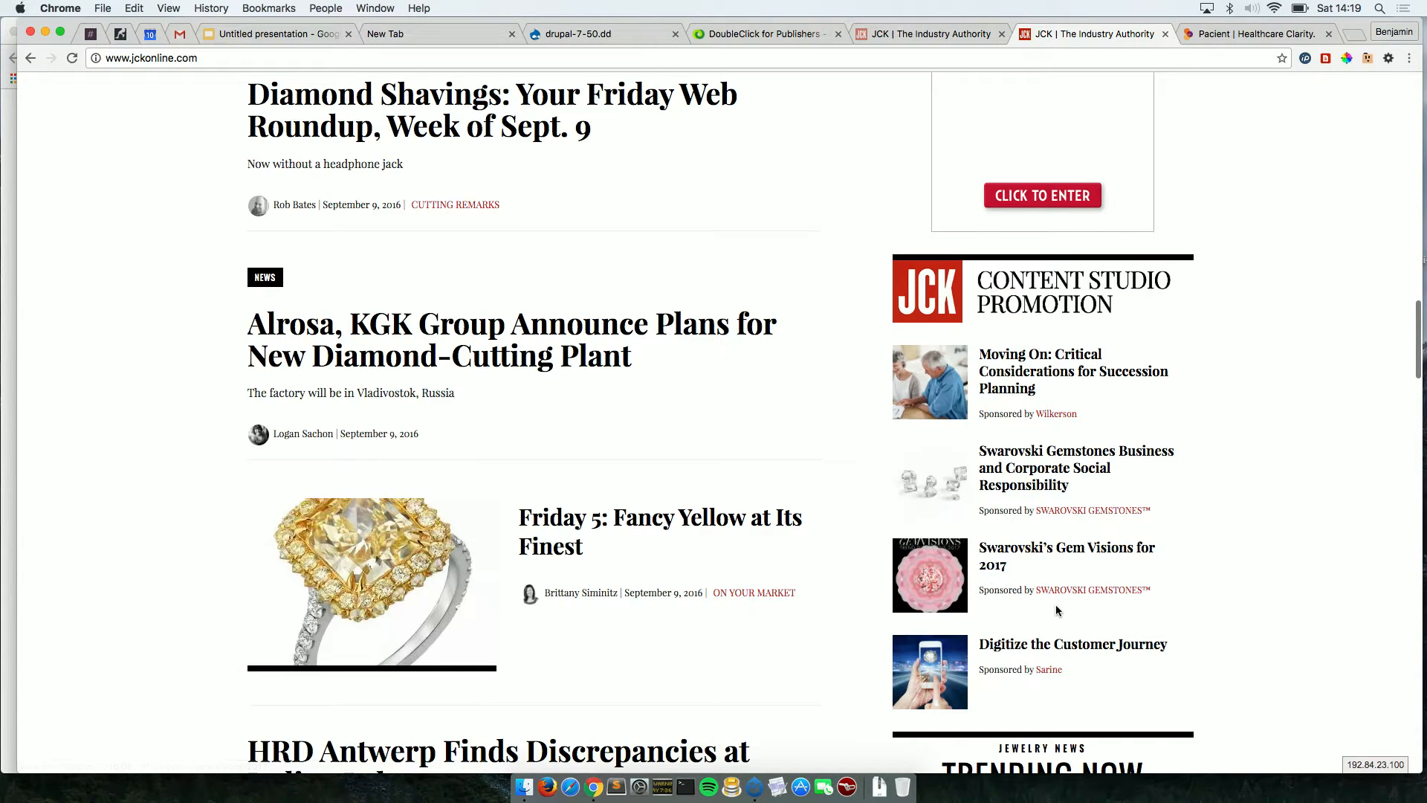
{"action": "scroll", "coordinate": [1055, 605], "scroll_direction": "up", "scroll_amount": 20}
{"action": "scroll", "coordinate": [1055, 610], "scroll_direction": "up", "scroll_amount": 5}
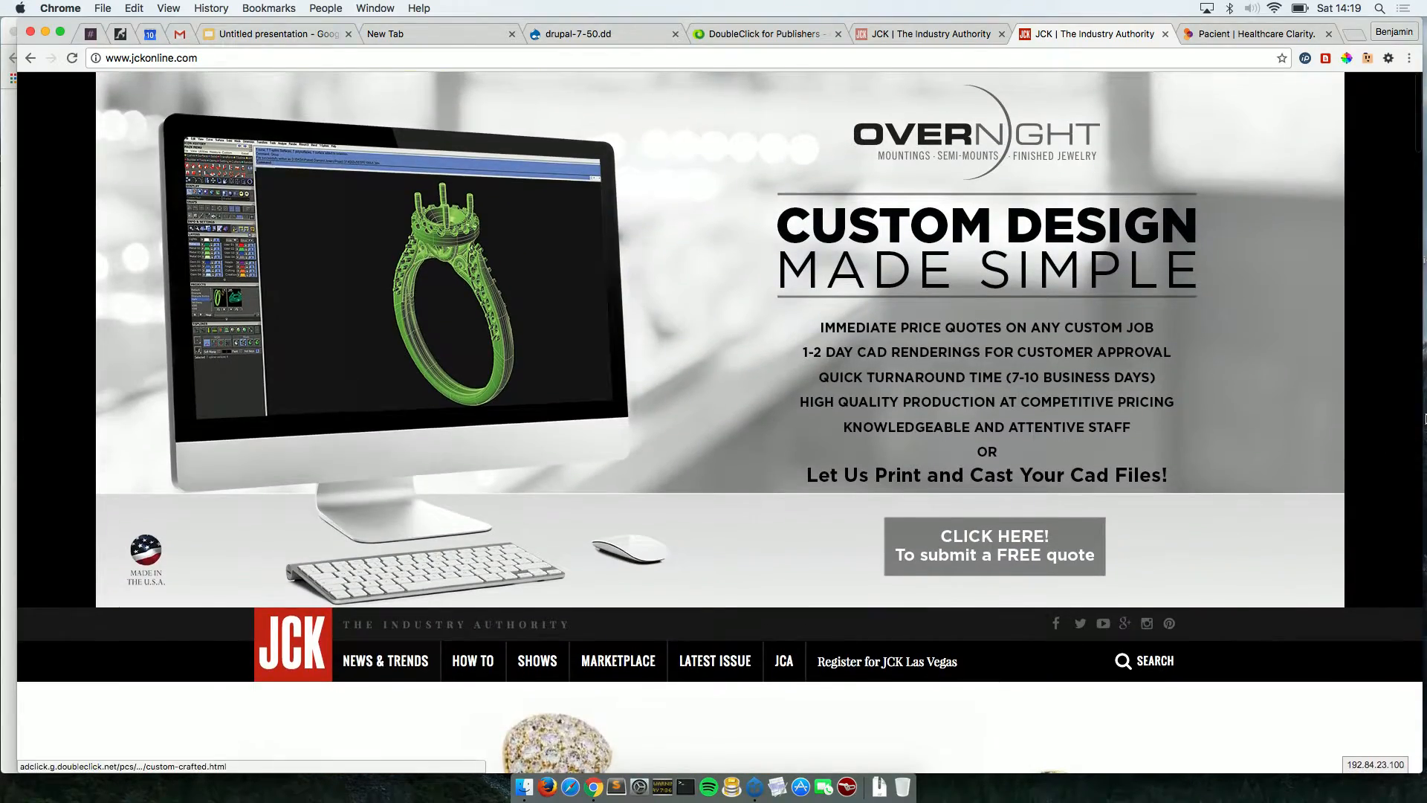
{"action": "left_click_drag", "start_coordinate": [1421, 414], "coordinate": [1411, 298]}
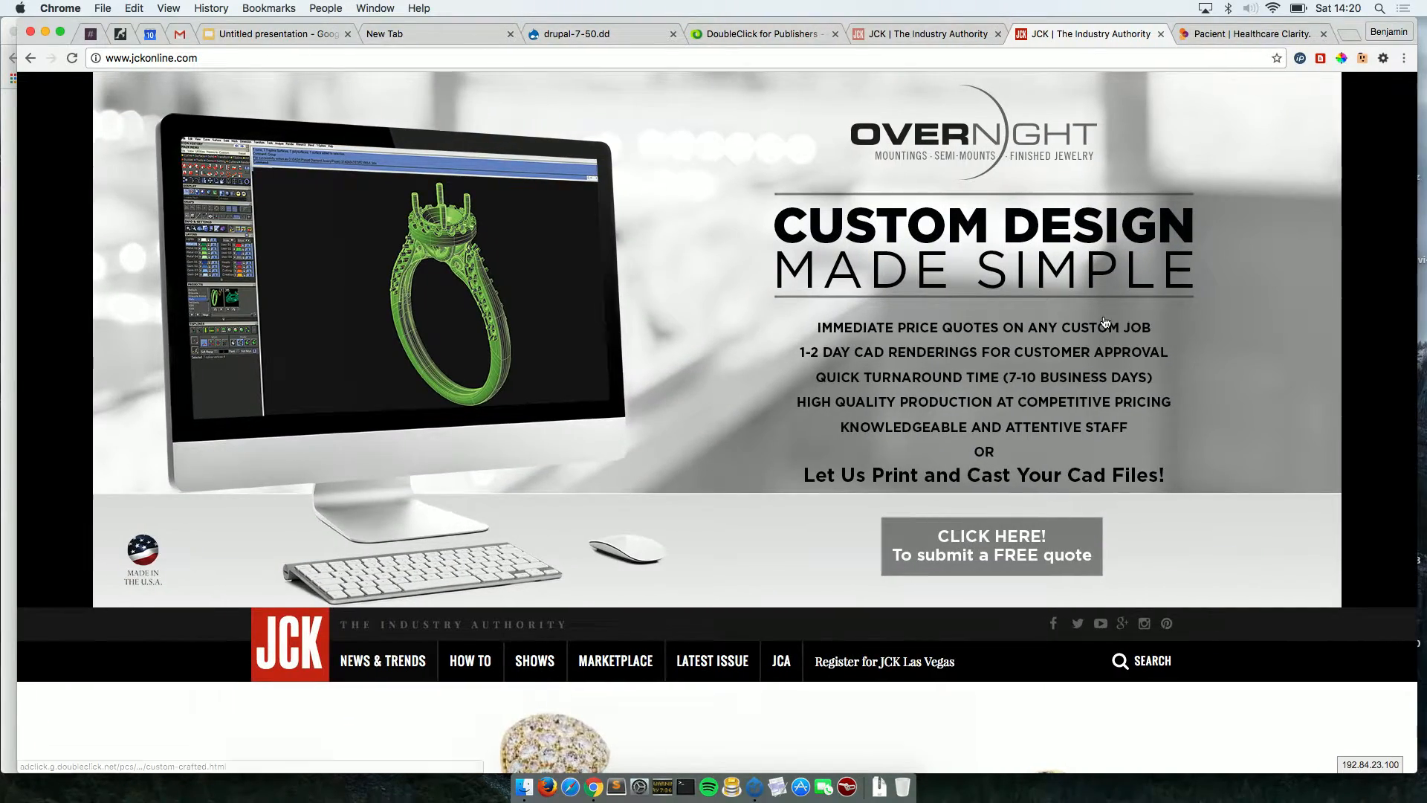
Scroll through the Wilkerson-sponsored Moving On article's ads, then switch to the other JCK tab.
{"action": "scroll", "coordinate": [1105, 322], "scroll_direction": "down", "scroll_amount": 5}
{"action": "scroll", "coordinate": [1105, 322], "scroll_direction": "down", "scroll_amount": 10}
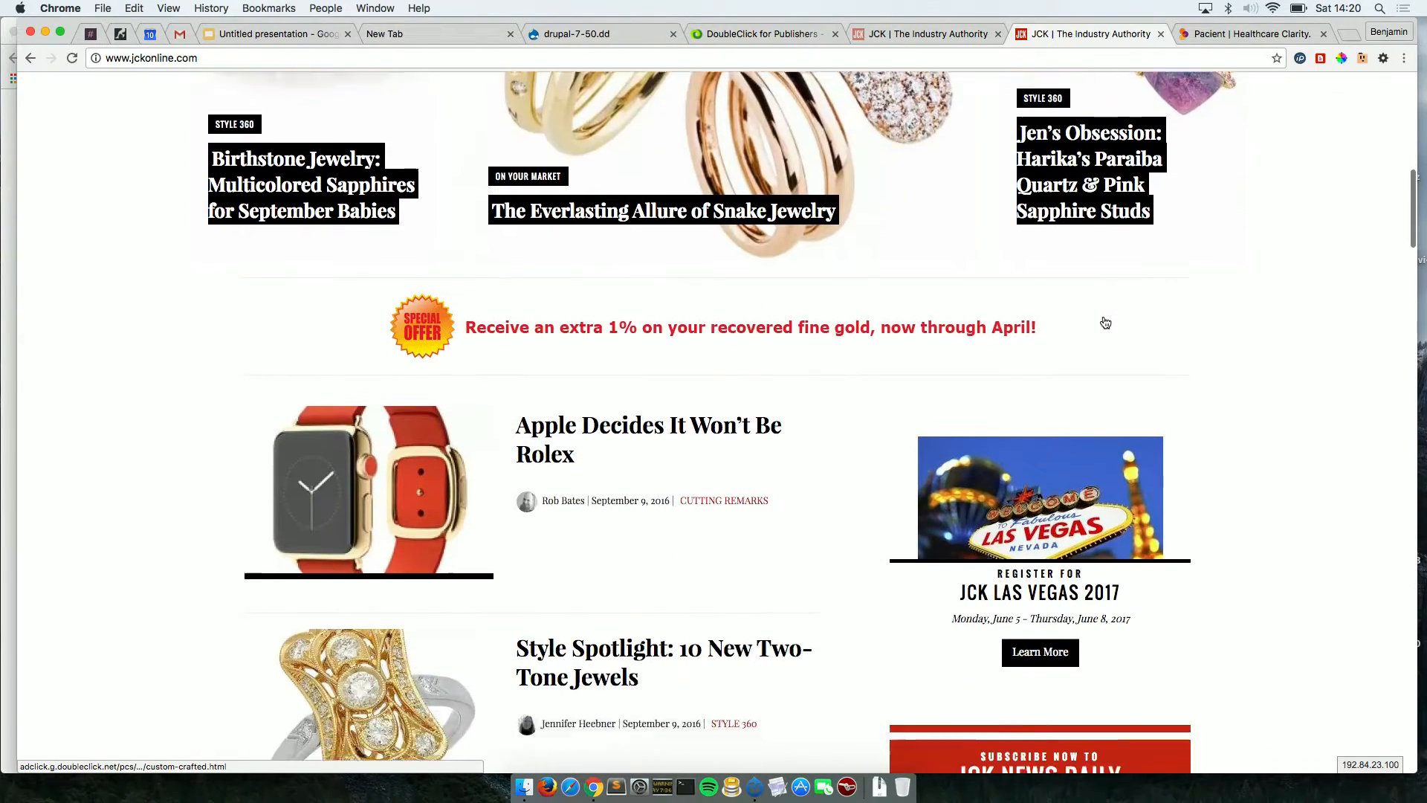
{"action": "scroll", "coordinate": [1105, 322], "scroll_direction": "down", "scroll_amount": 13}
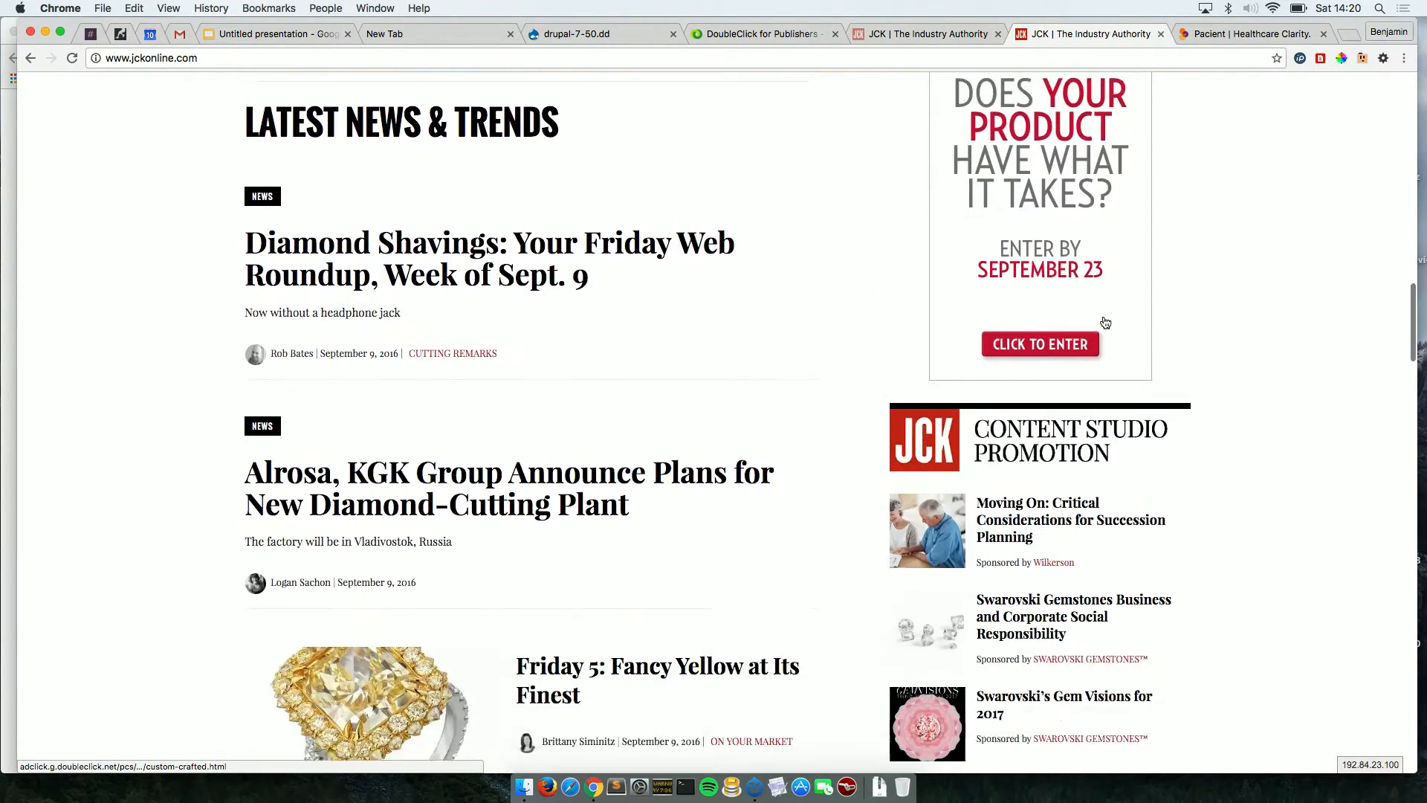
{"action": "scroll", "coordinate": [1105, 322], "scroll_direction": "down", "scroll_amount": 16}
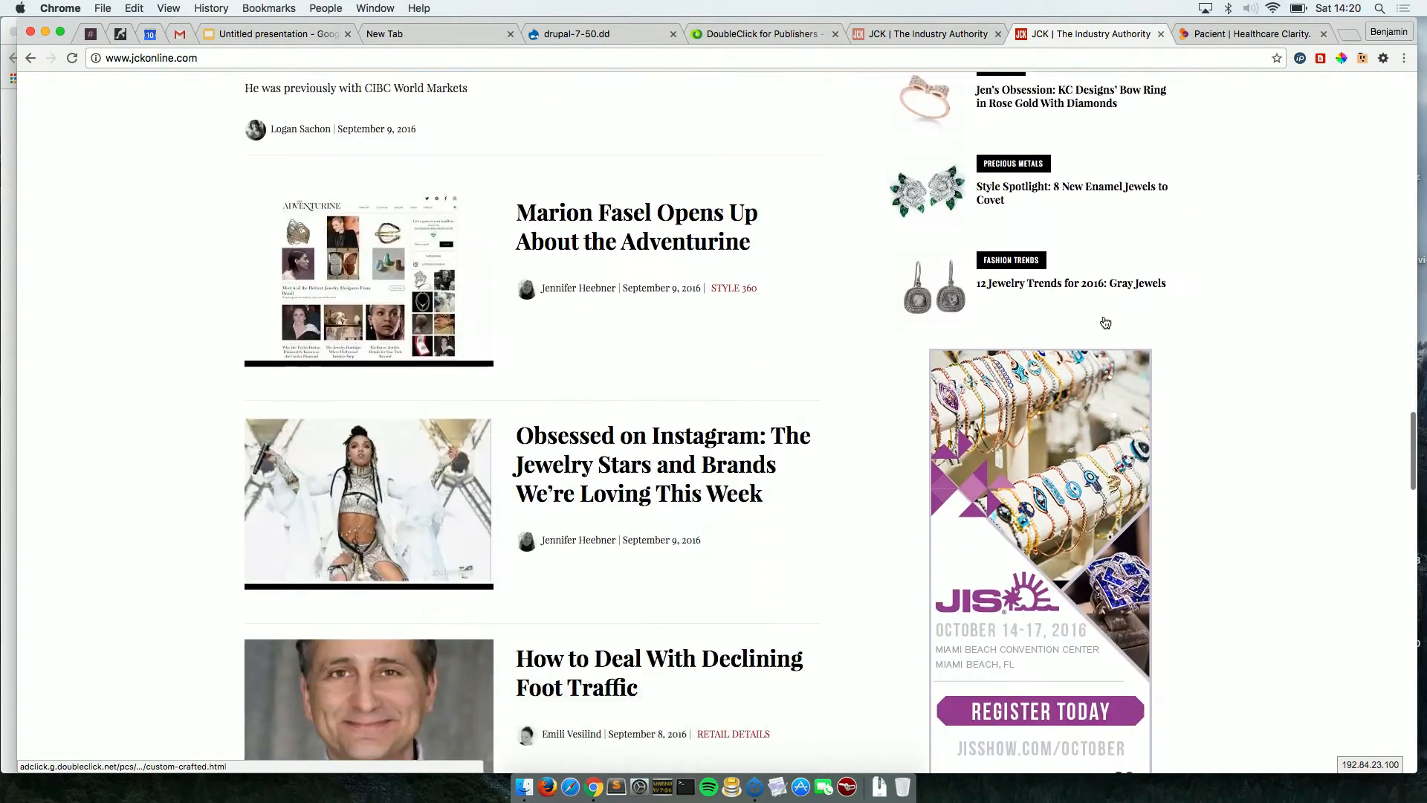
{"action": "scroll", "coordinate": [1106, 322], "scroll_direction": "down", "scroll_amount": 2}
{"action": "scroll", "coordinate": [1106, 321], "scroll_direction": "up", "scroll_amount": 20}
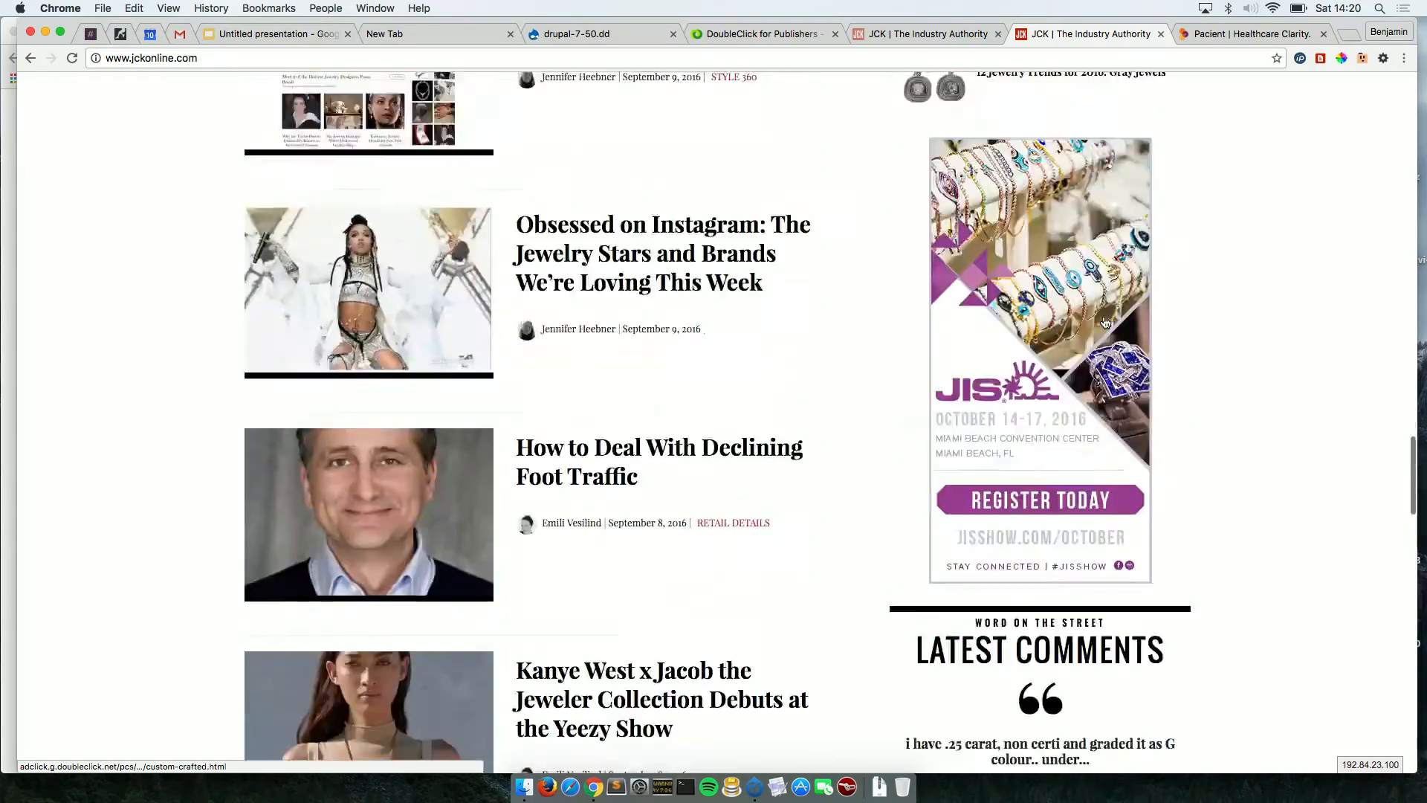
{"action": "scroll", "coordinate": [1105, 322], "scroll_direction": "up", "scroll_amount": 20}
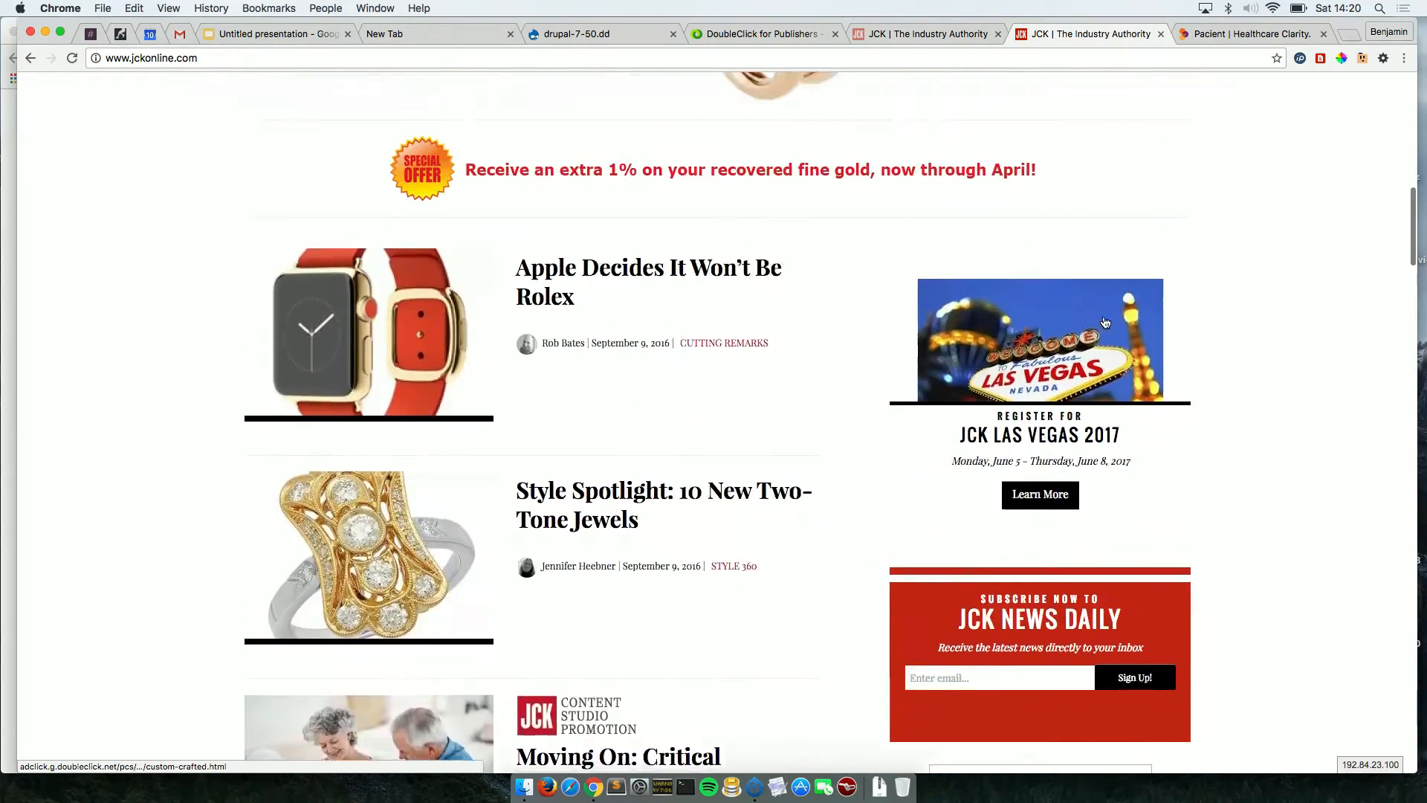
{"action": "scroll", "coordinate": [1106, 322], "scroll_direction": "down", "scroll_amount": 3}
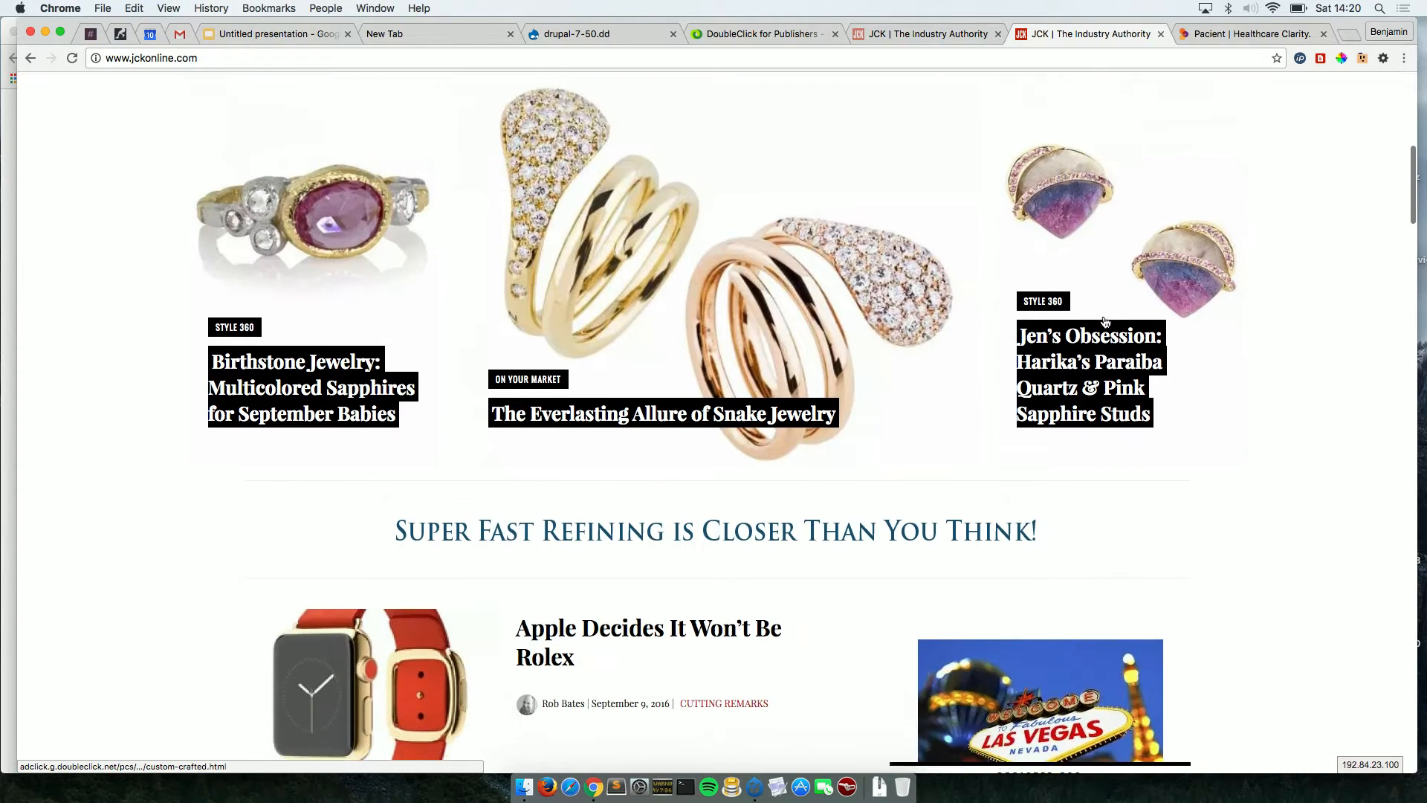
{"action": "scroll", "coordinate": [687, 506], "scroll_direction": "down", "scroll_amount": 7}
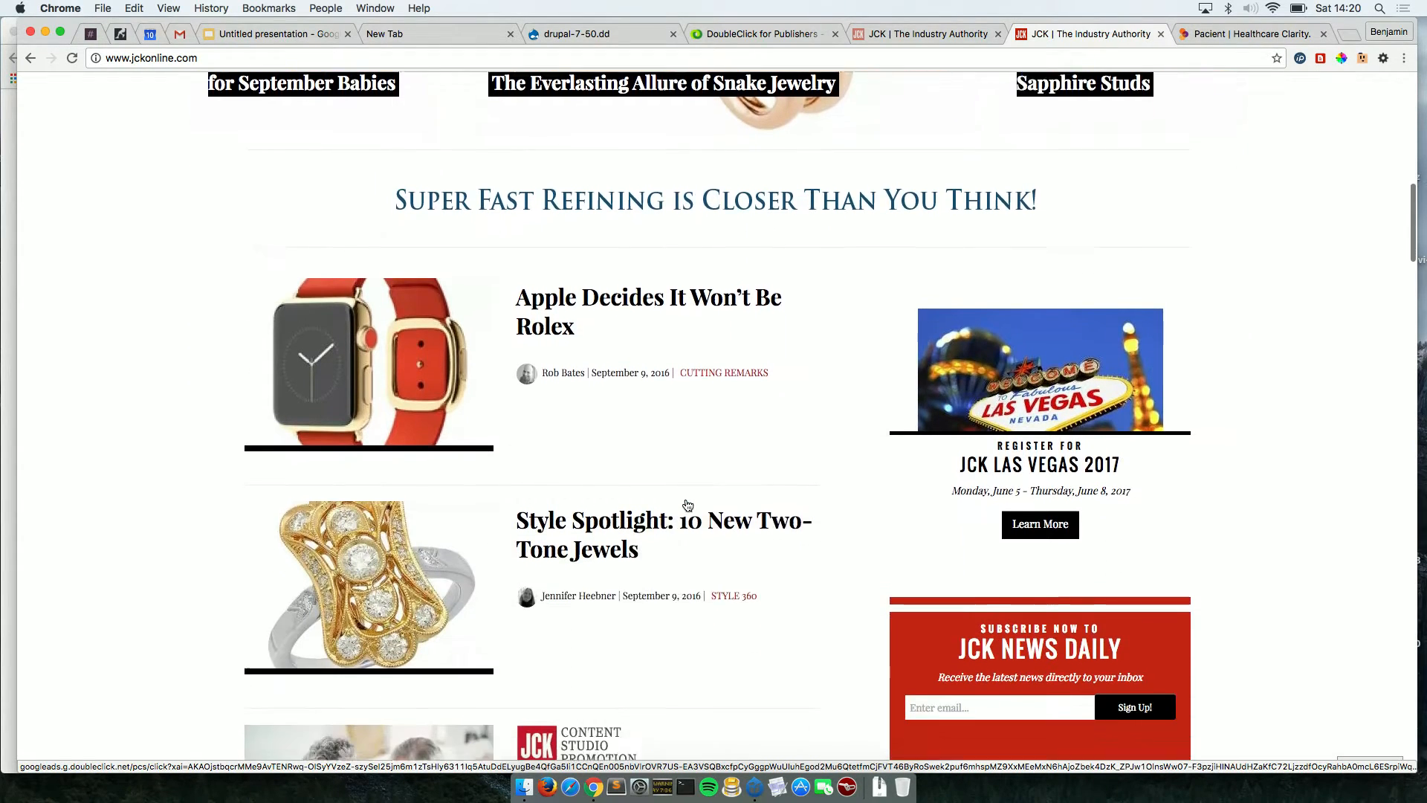
{"action": "scroll", "coordinate": [686, 500], "scroll_direction": "down", "scroll_amount": 2}
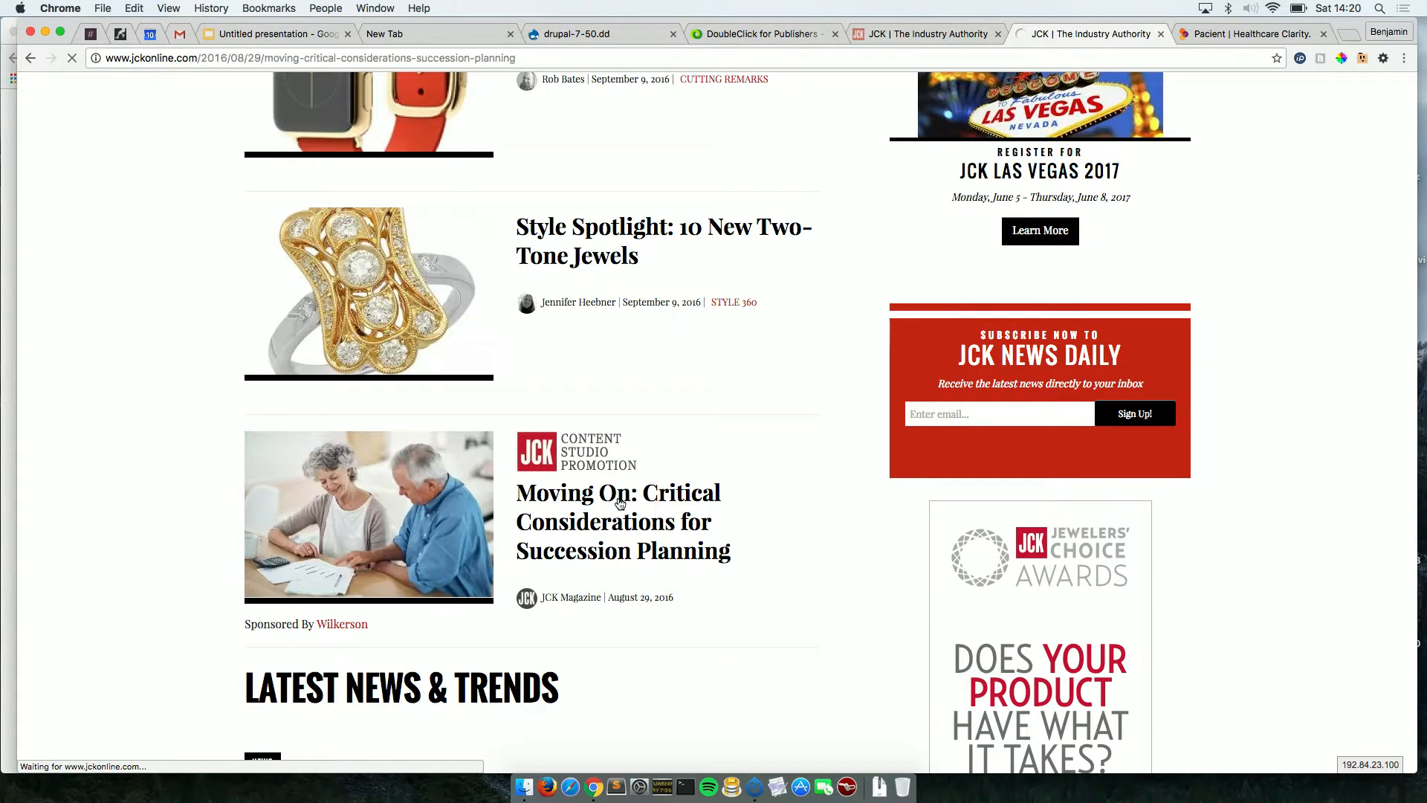
{"action": "scroll", "coordinate": [712, 542], "scroll_direction": "down", "scroll_amount": 2}
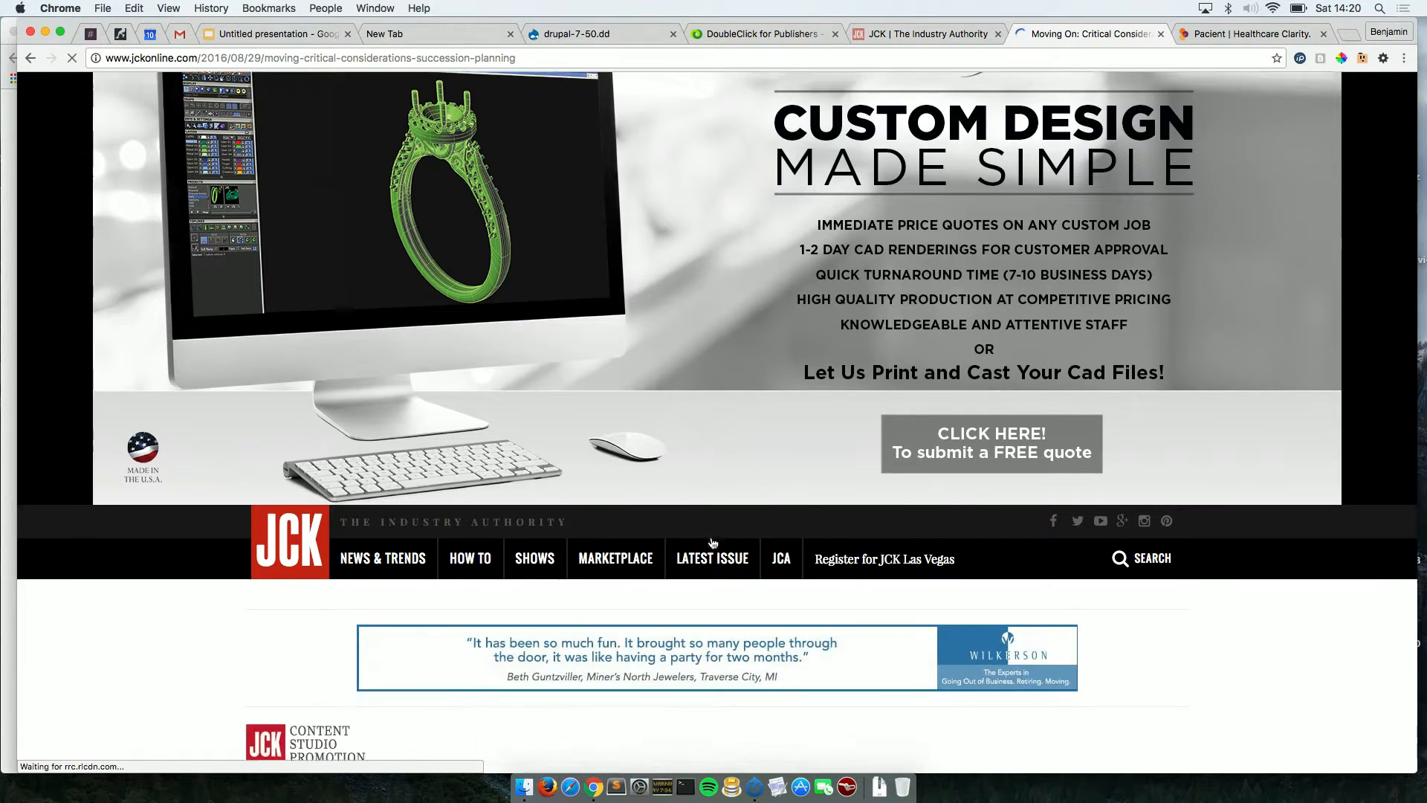
{"action": "scroll", "coordinate": [713, 543], "scroll_direction": "down", "scroll_amount": 5}
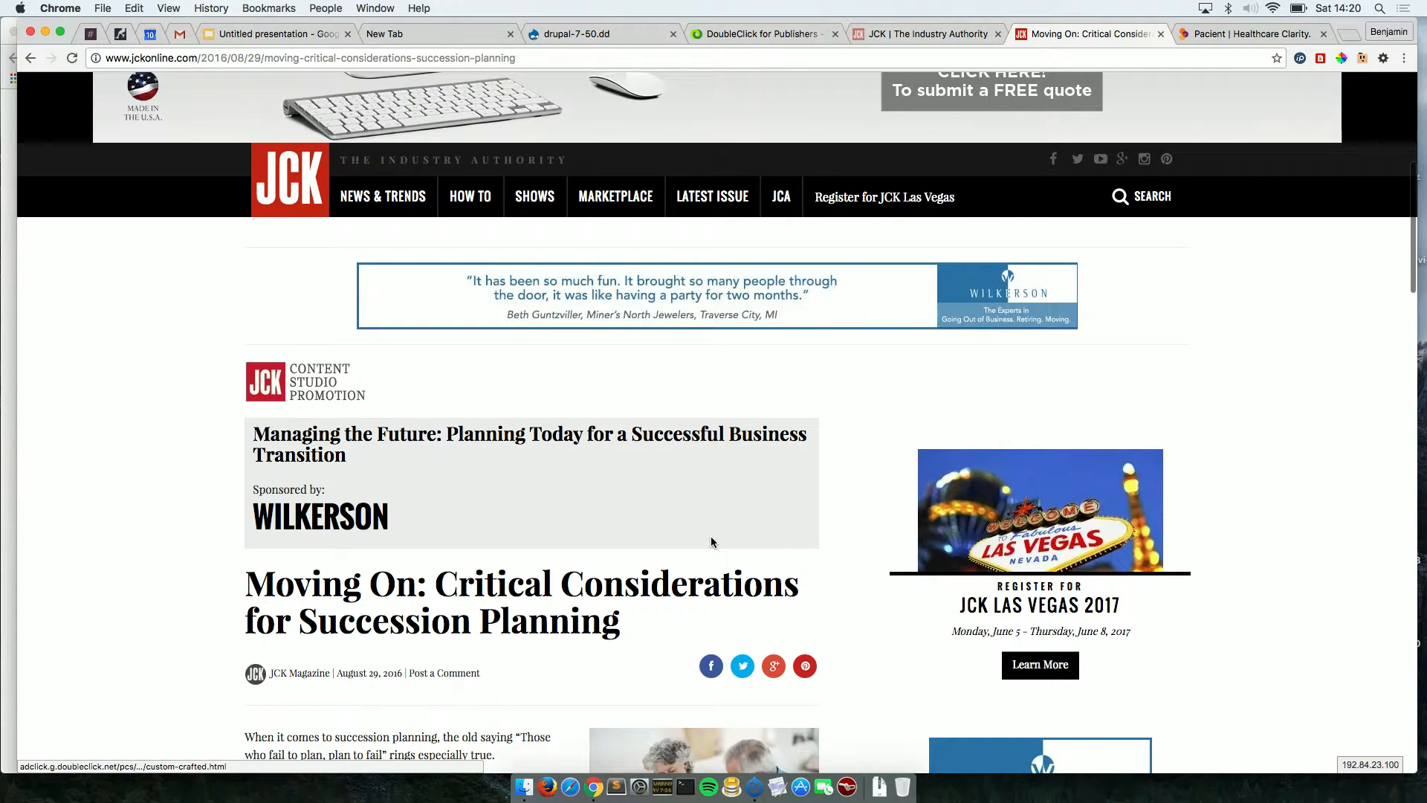
{"action": "scroll", "coordinate": [711, 542], "scroll_direction": "down", "scroll_amount": 2}
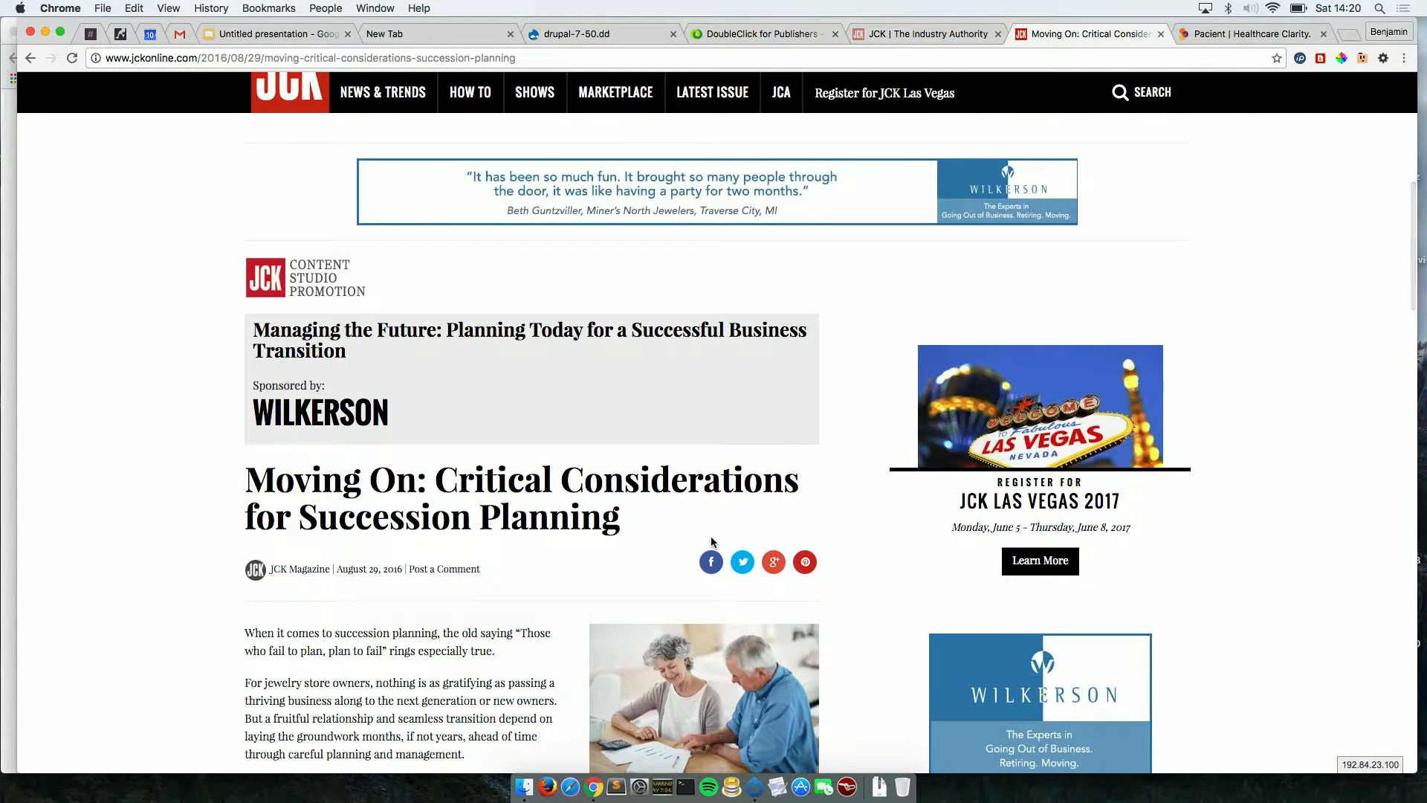
{"action": "scroll", "coordinate": [711, 542], "scroll_direction": "down", "scroll_amount": 1}
{"action": "scroll", "coordinate": [711, 542], "scroll_direction": "up", "scroll_amount": 1}
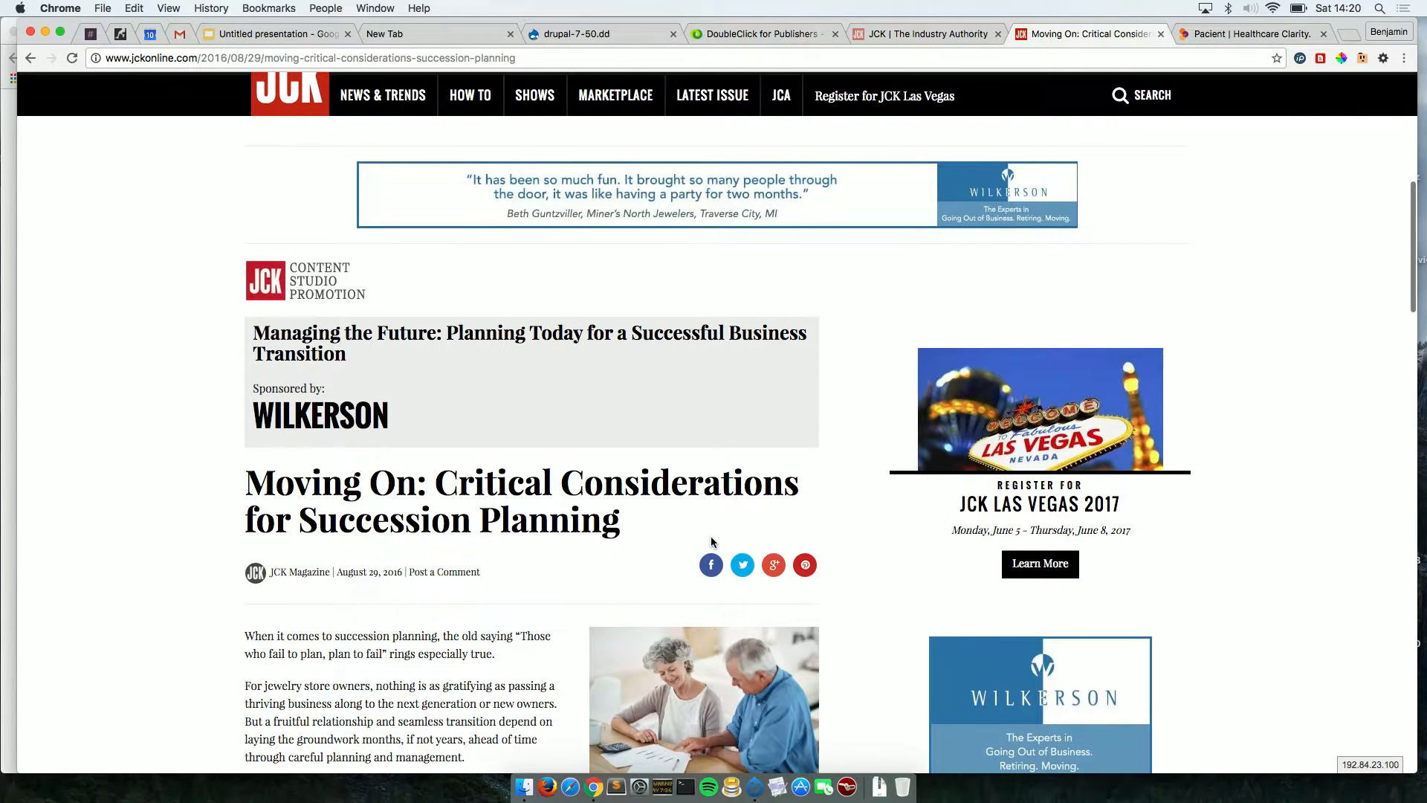
{"action": "scroll", "coordinate": [711, 542], "scroll_direction": "up", "scroll_amount": 2}
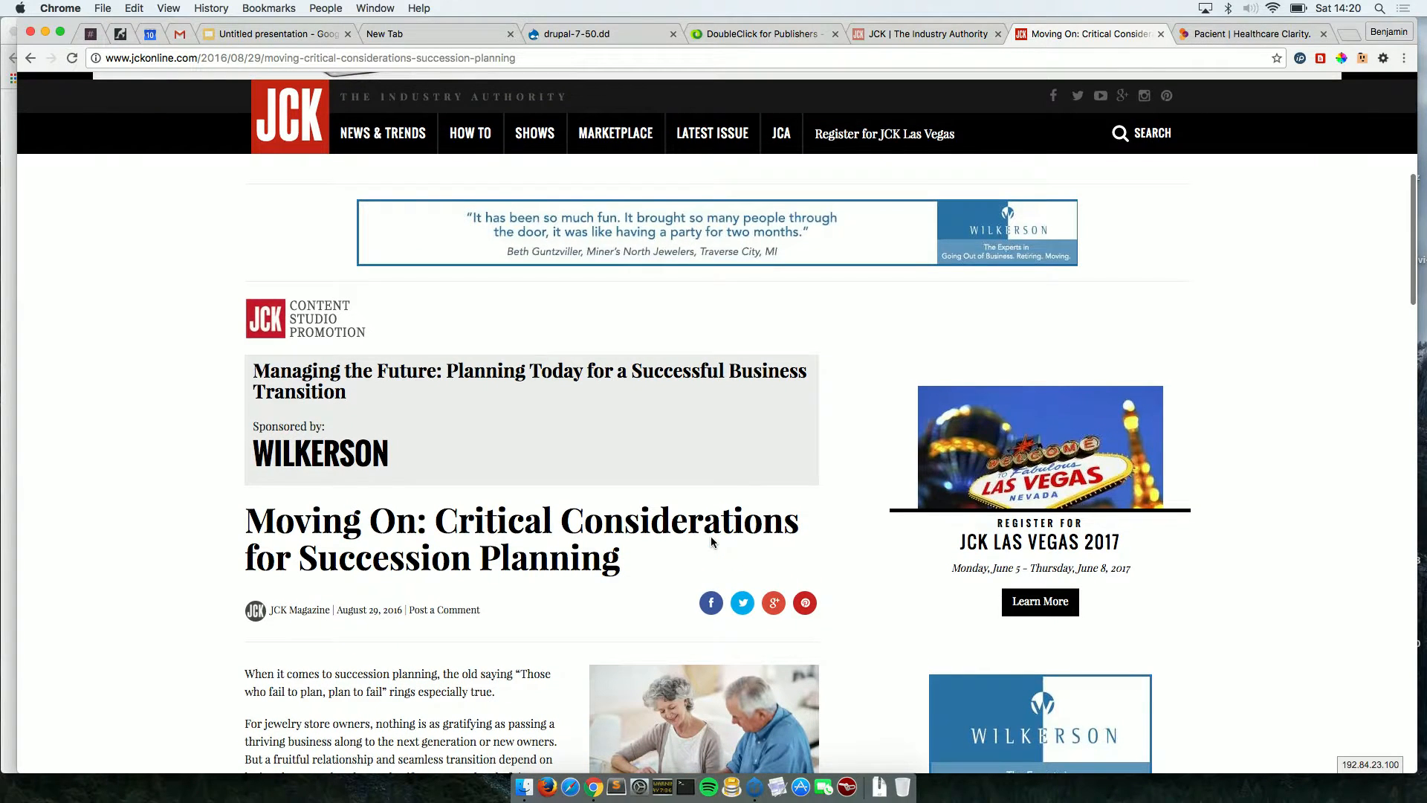
{"action": "scroll", "coordinate": [711, 537], "scroll_direction": "up", "scroll_amount": 2}
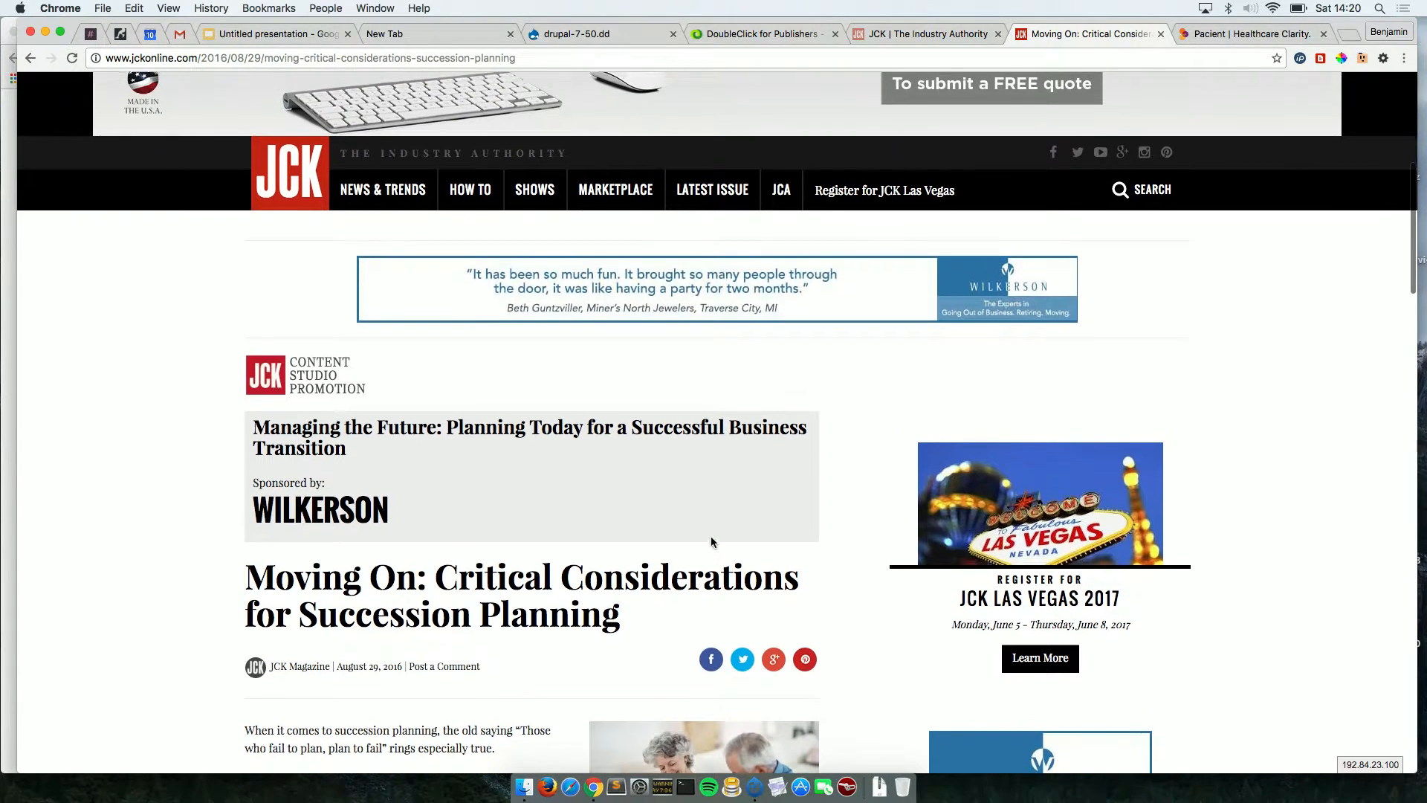
{"action": "scroll", "coordinate": [711, 542], "scroll_direction": "down", "scroll_amount": 10}
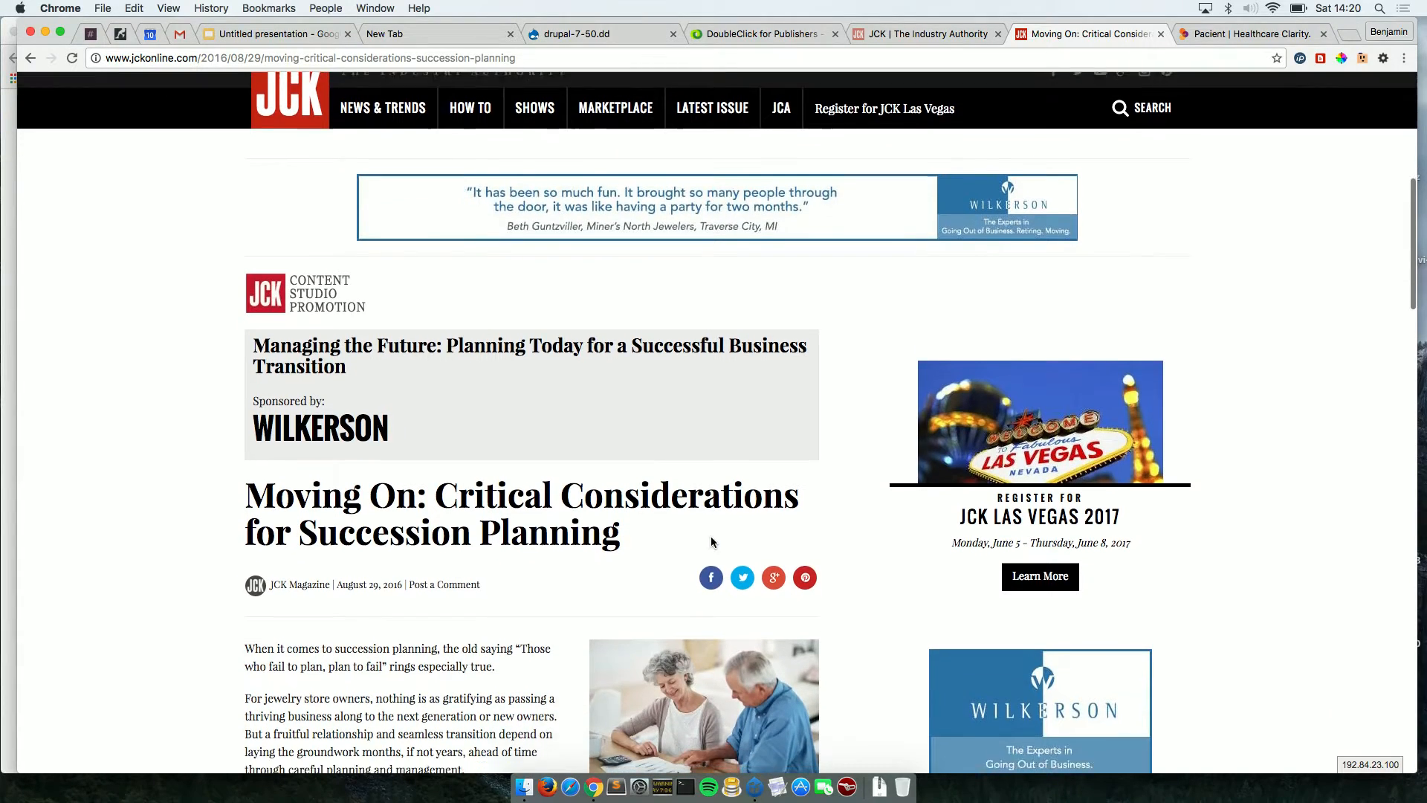
{"action": "scroll", "coordinate": [711, 540], "scroll_direction": "down", "scroll_amount": 20}
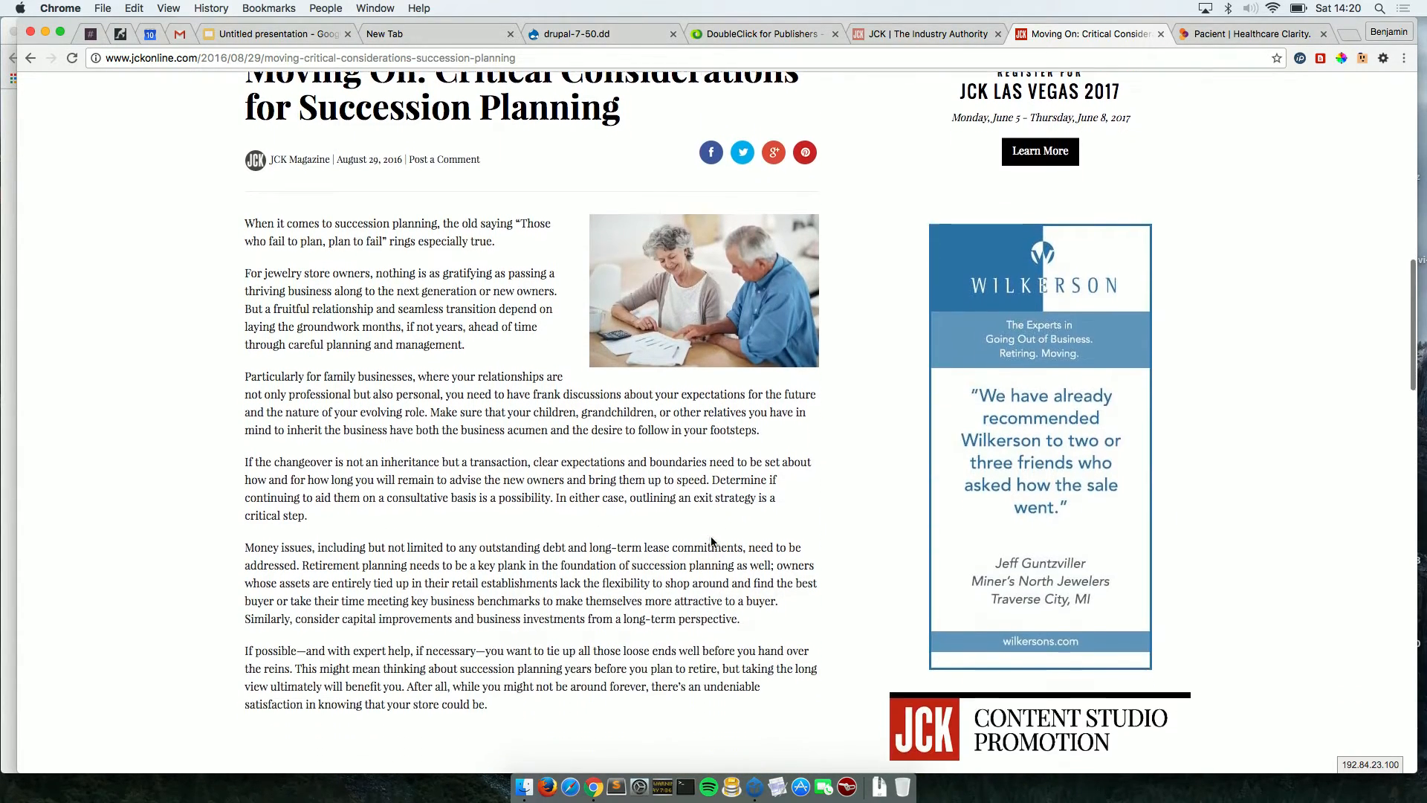
{"action": "scroll", "coordinate": [711, 542], "scroll_direction": "down", "scroll_amount": 20}
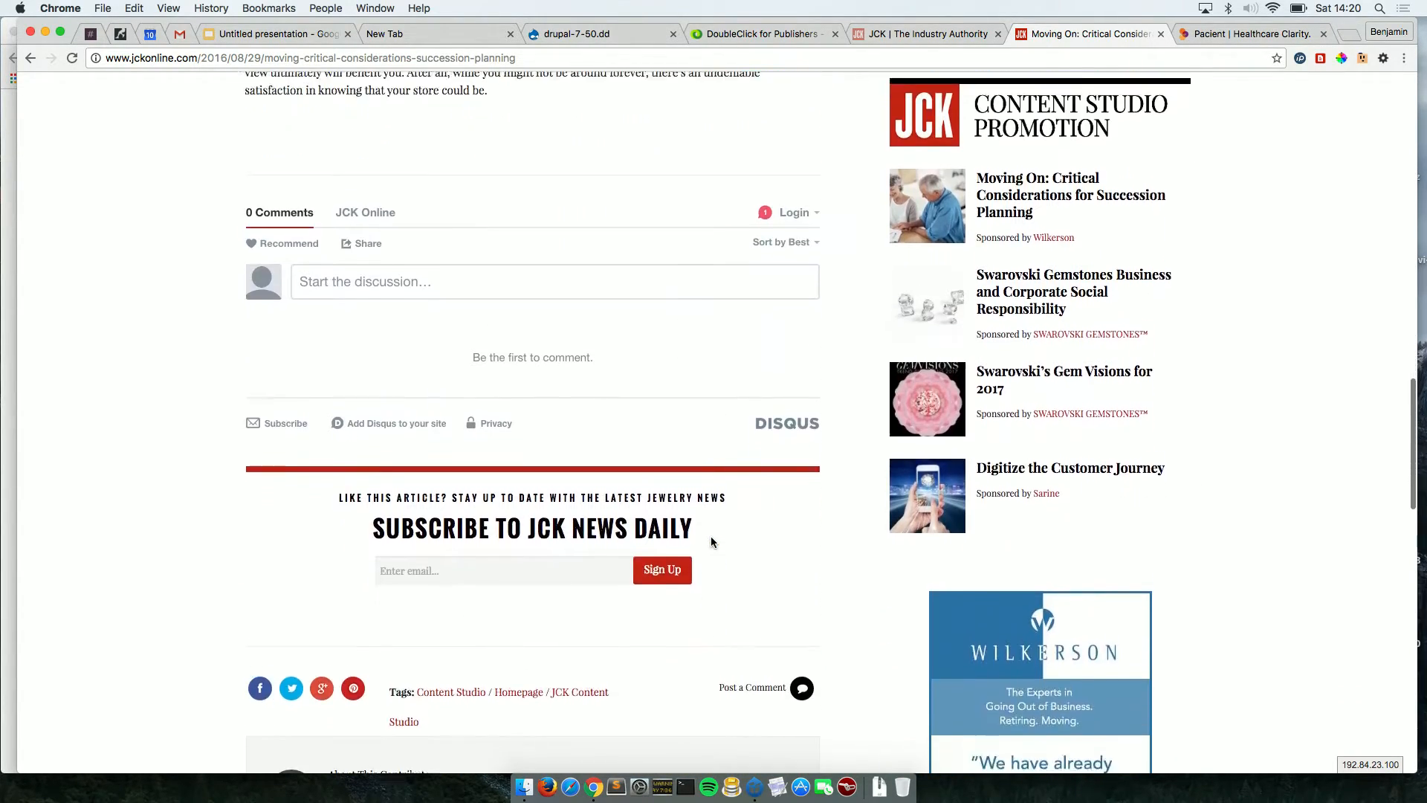
{"action": "scroll", "coordinate": [711, 536], "scroll_direction": "up", "scroll_amount": 20}
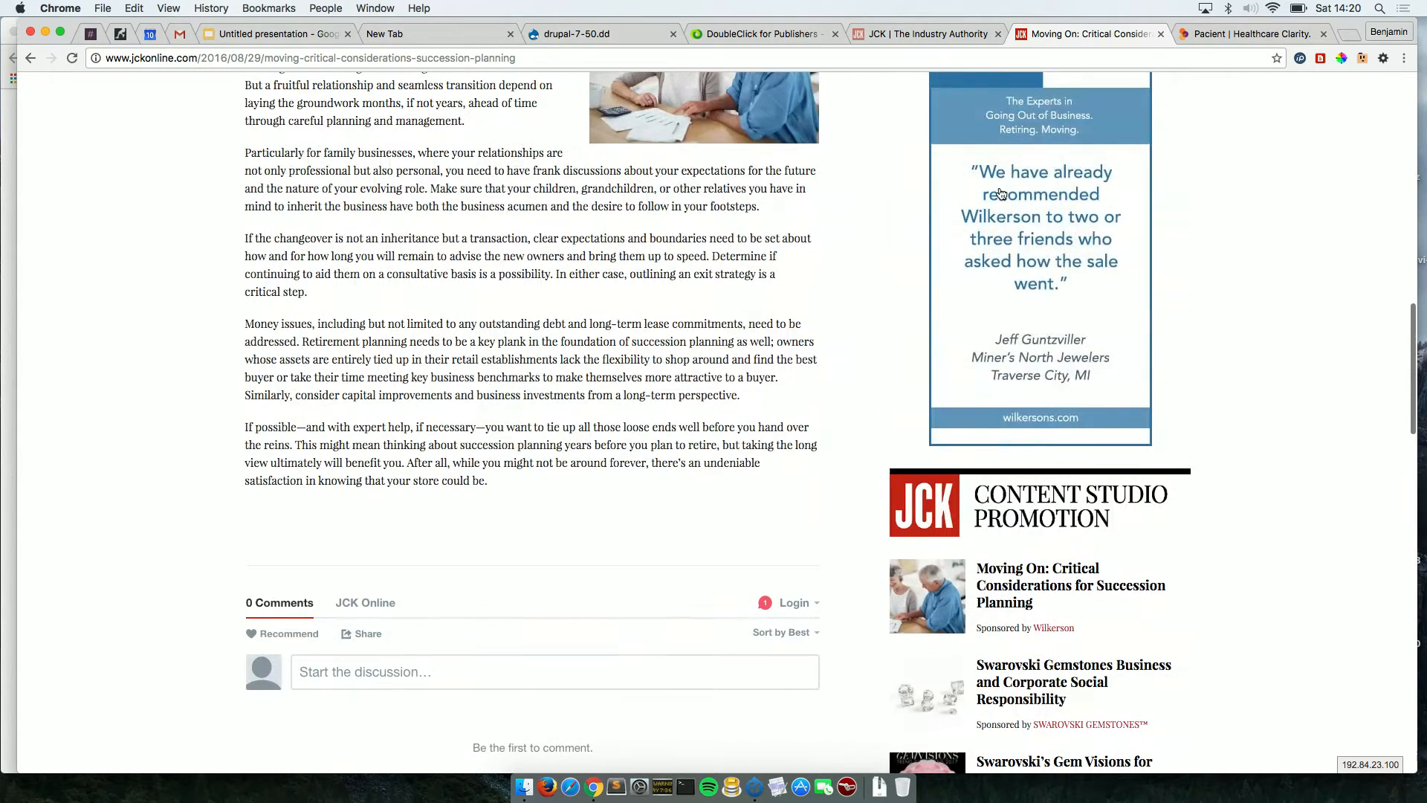
{"action": "left_click", "coordinate": [897, 33]}
Reload the suspended JCK development site and reach its DFP Ad Tags via Structure for the 300x600 half-page tag.
{"action": "left_click", "coordinate": [651, 355]}
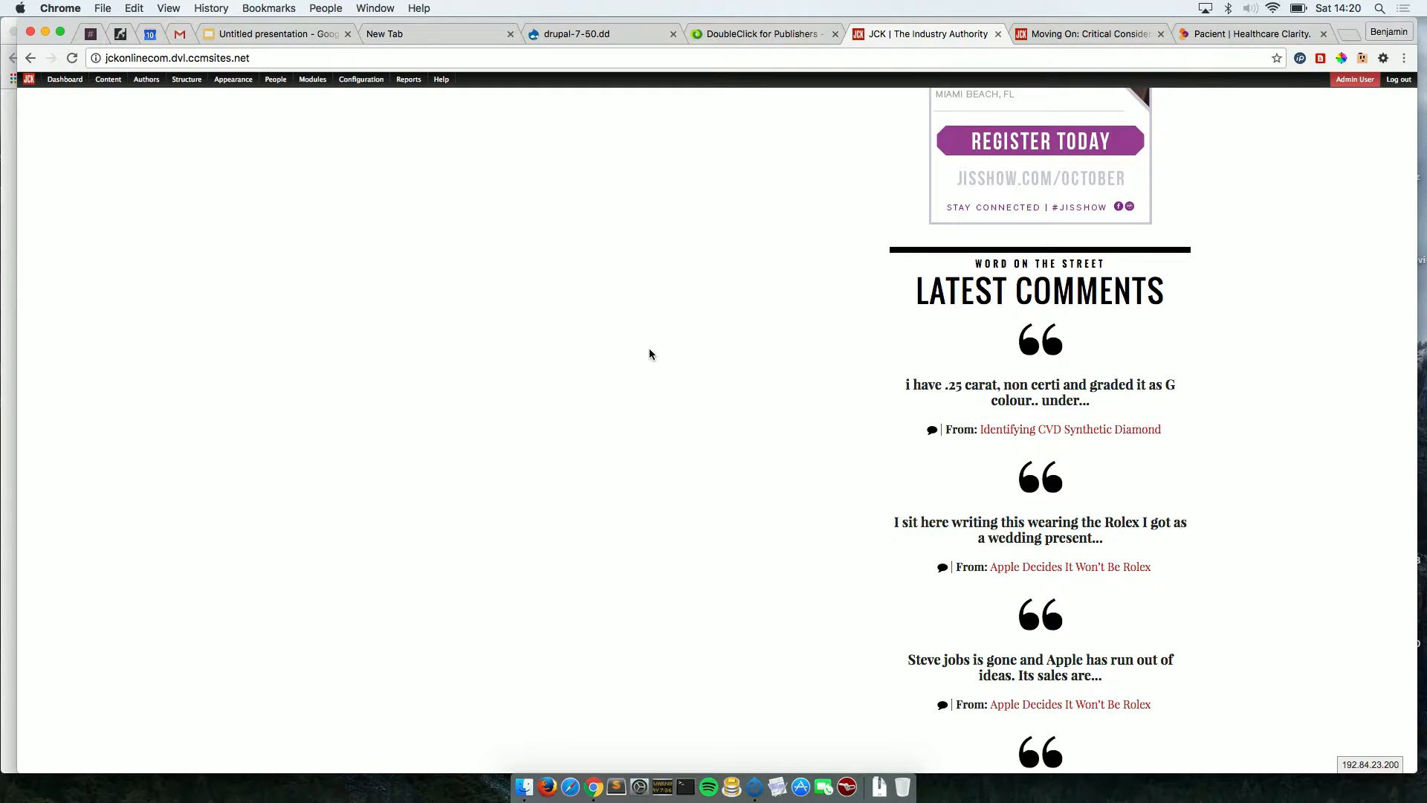
{"action": "scroll", "coordinate": [649, 349], "scroll_direction": "up", "scroll_amount": 10}
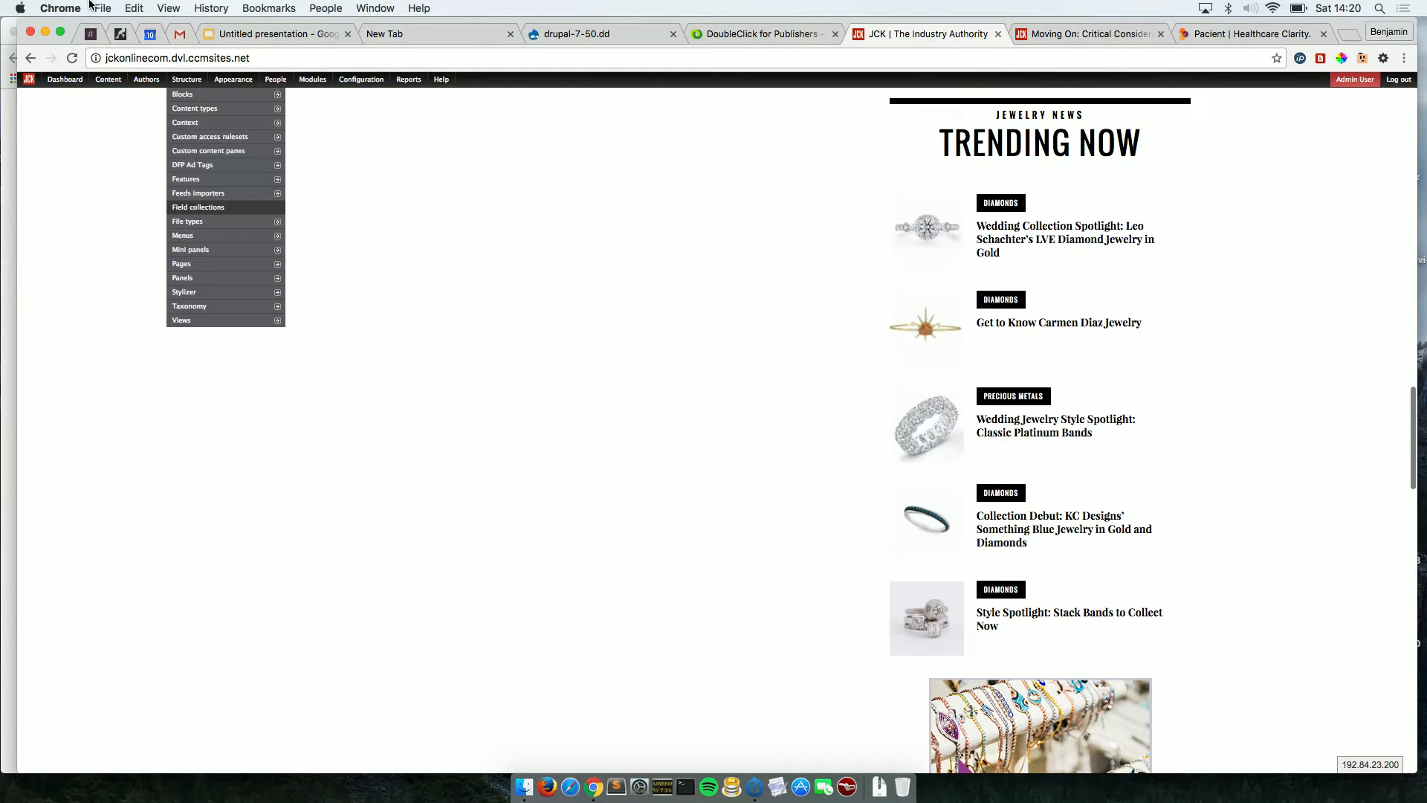
{"action": "mouse_move", "coordinate": [171, 80]}
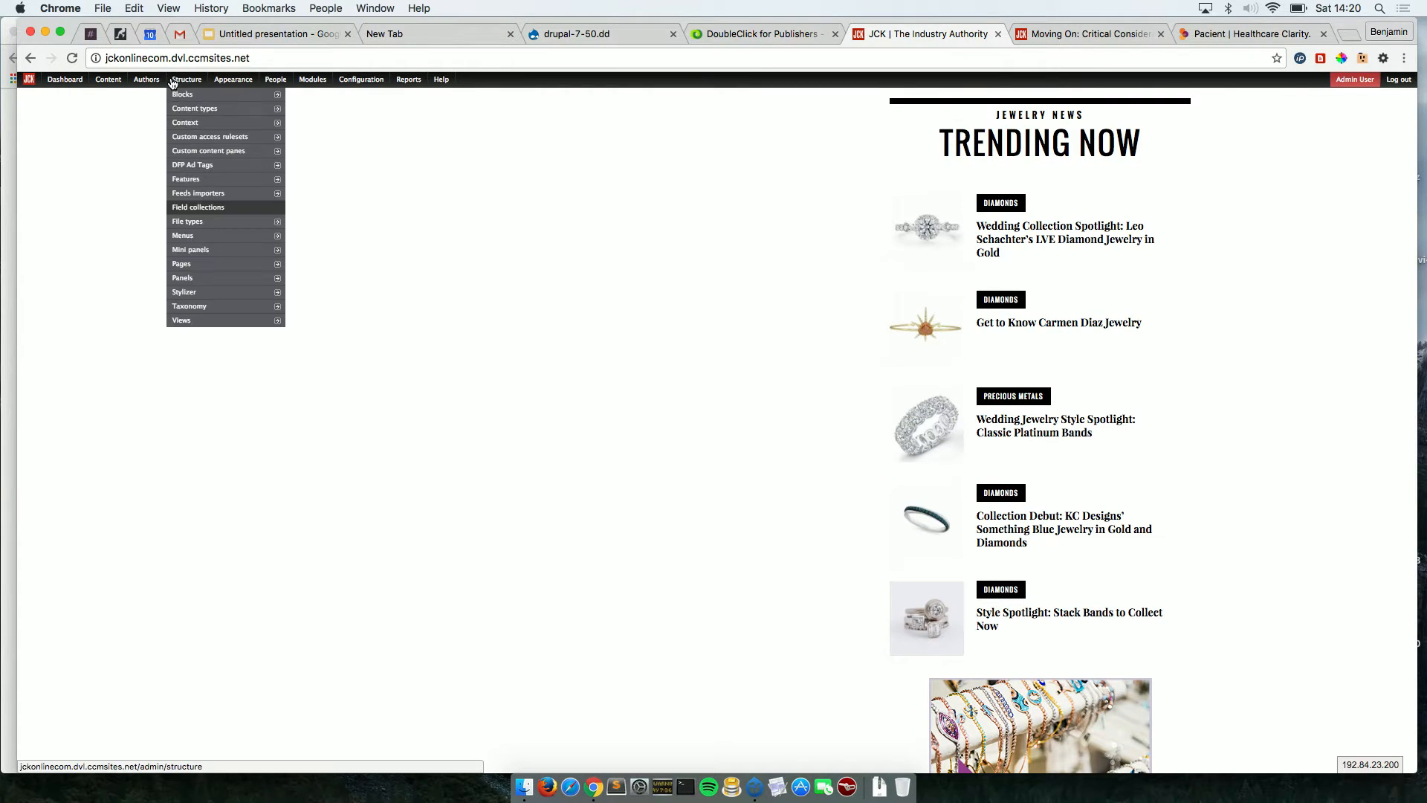
{"action": "left_click", "coordinate": [199, 170]}
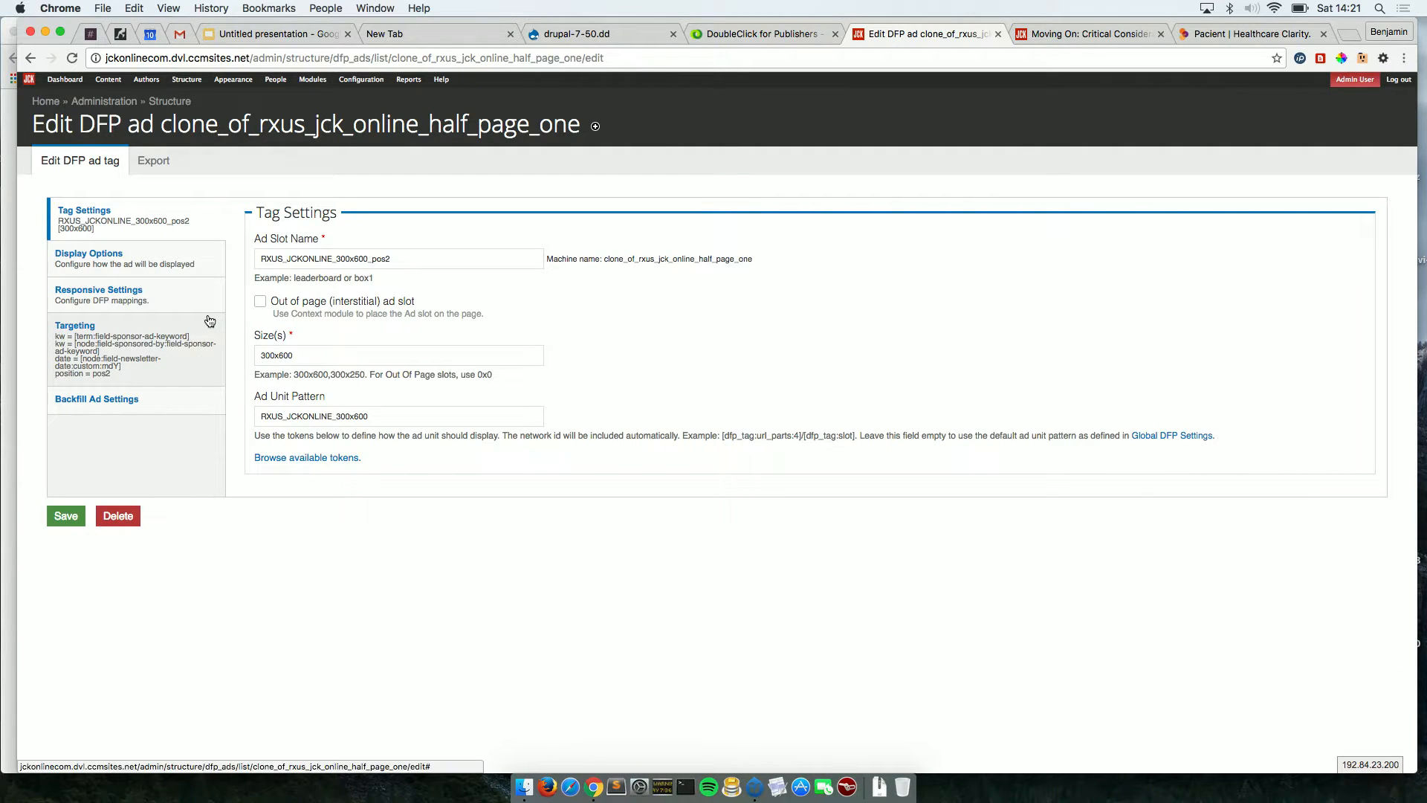
Review the Targeting rows: the two kw token values, the date token value and position pos2.
{"action": "left_click", "coordinate": [175, 351]}
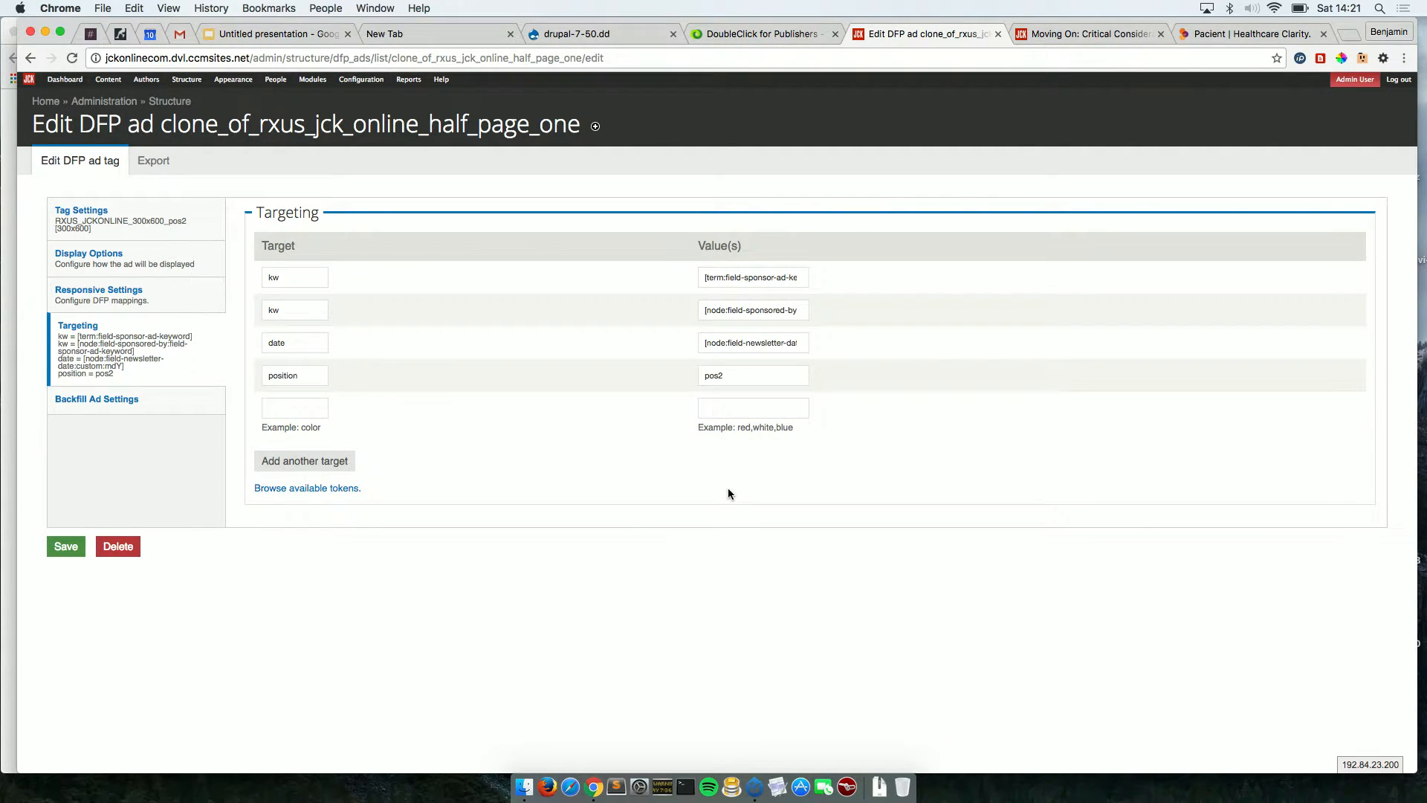
{"action": "scroll", "coordinate": [728, 488], "scroll_direction": "up", "scroll_amount": 5}
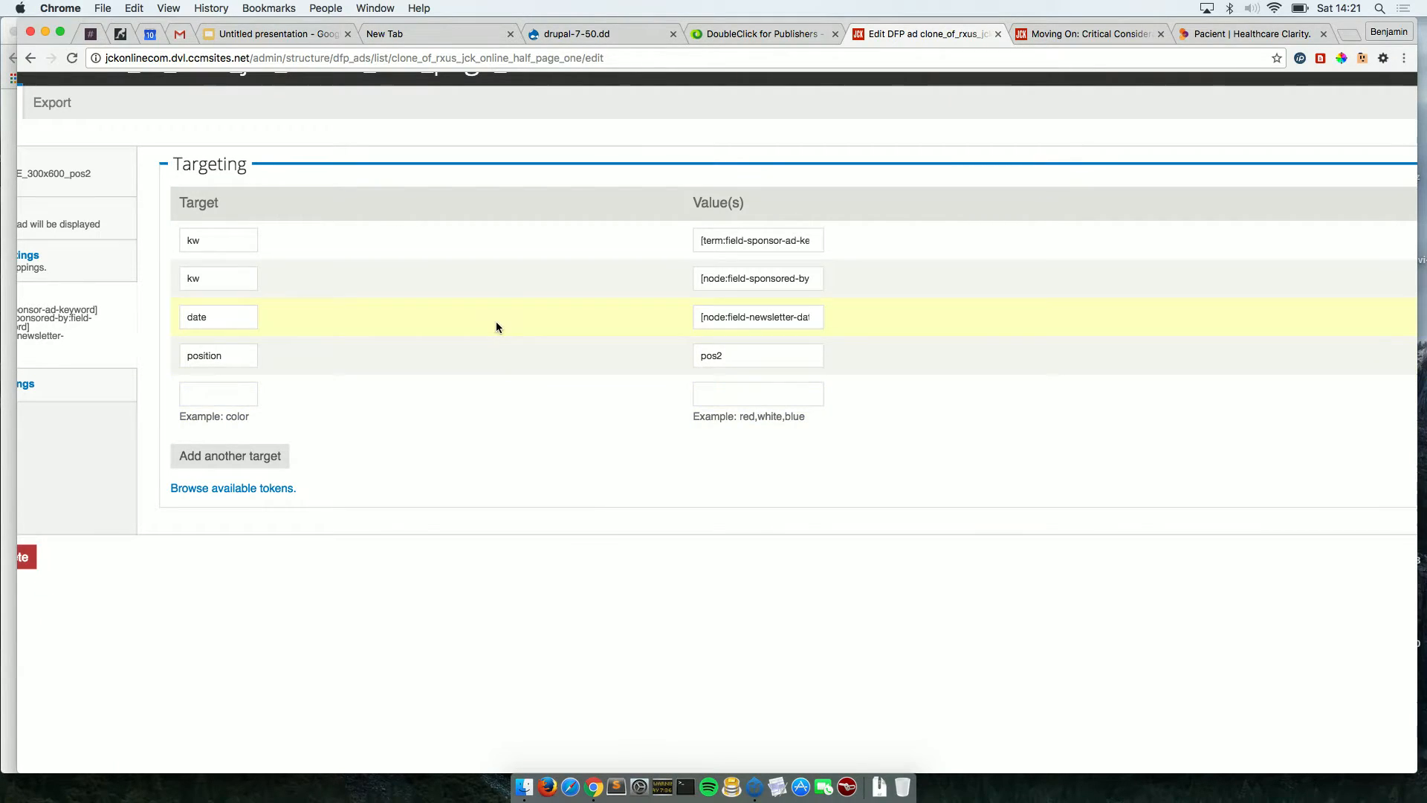
{"action": "left_click", "coordinate": [724, 235]}
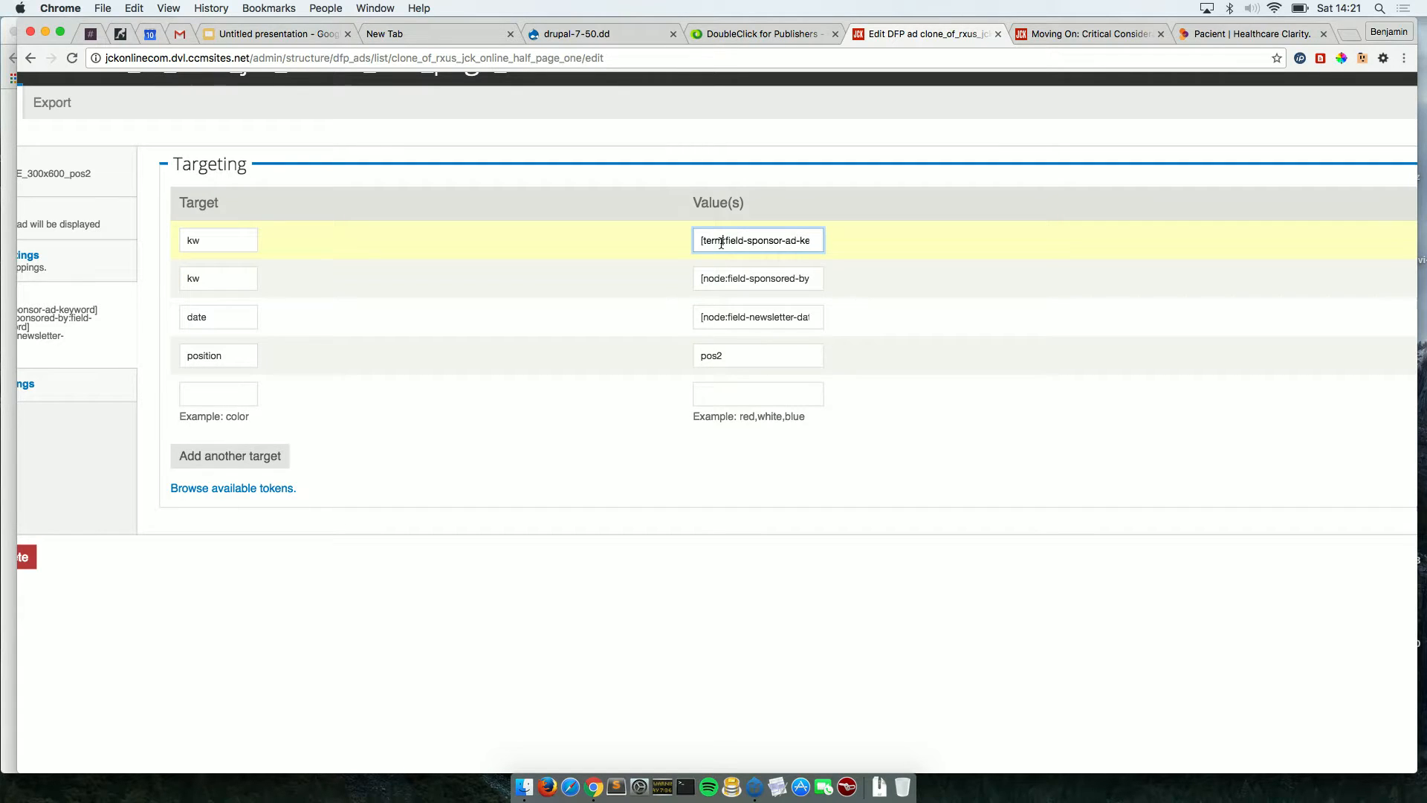
{"action": "left_click", "coordinate": [730, 280]}
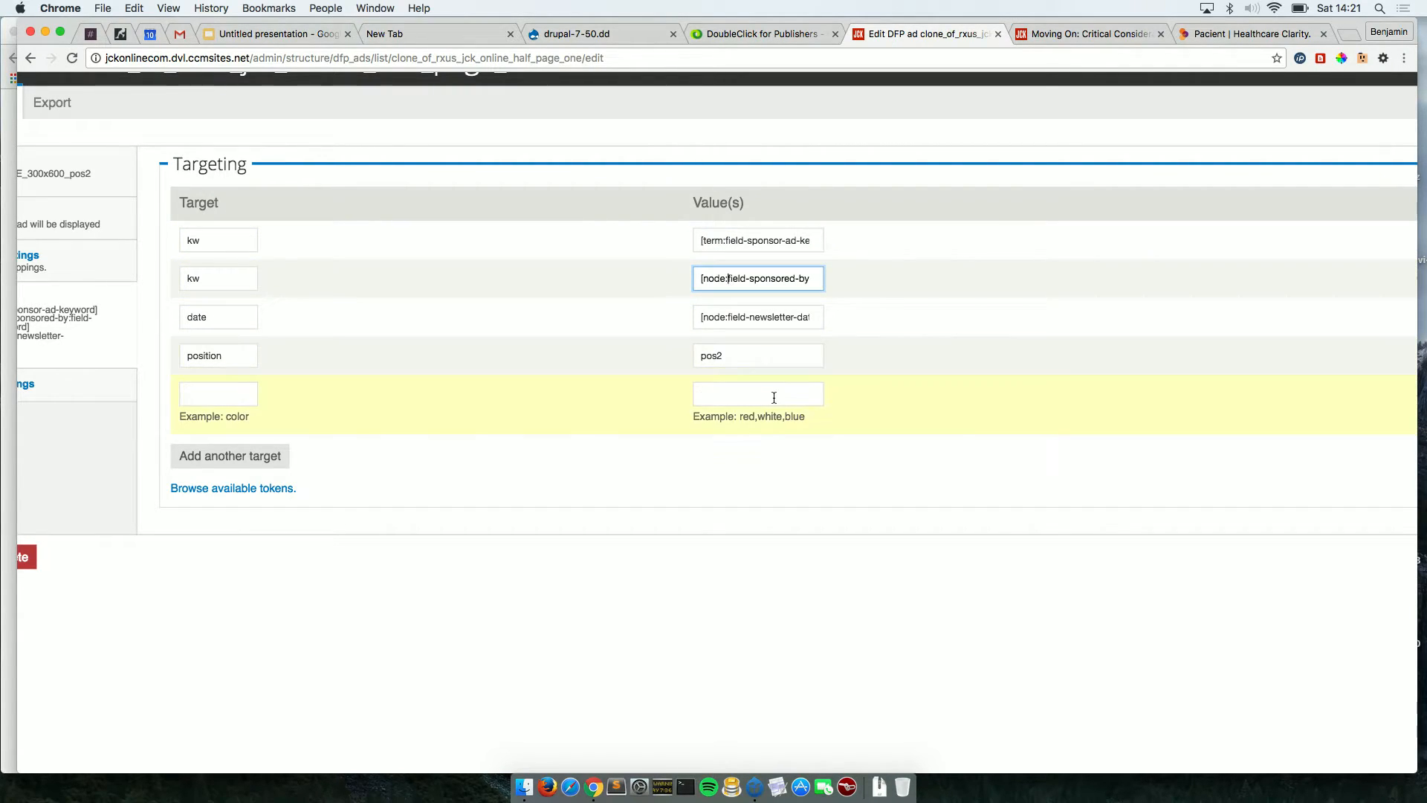
{"action": "left_click", "coordinate": [767, 325]}
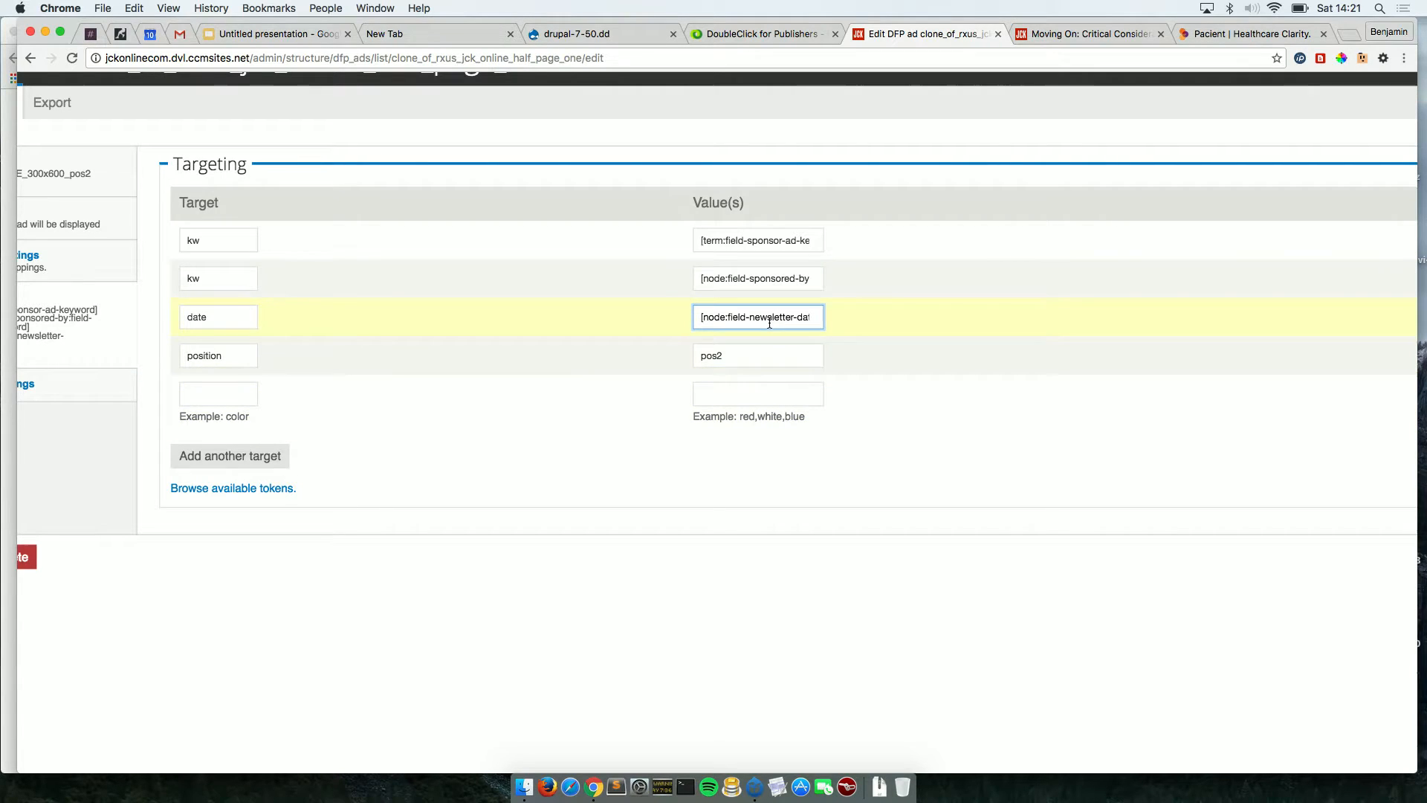
{"action": "left_click", "coordinate": [507, 323]}
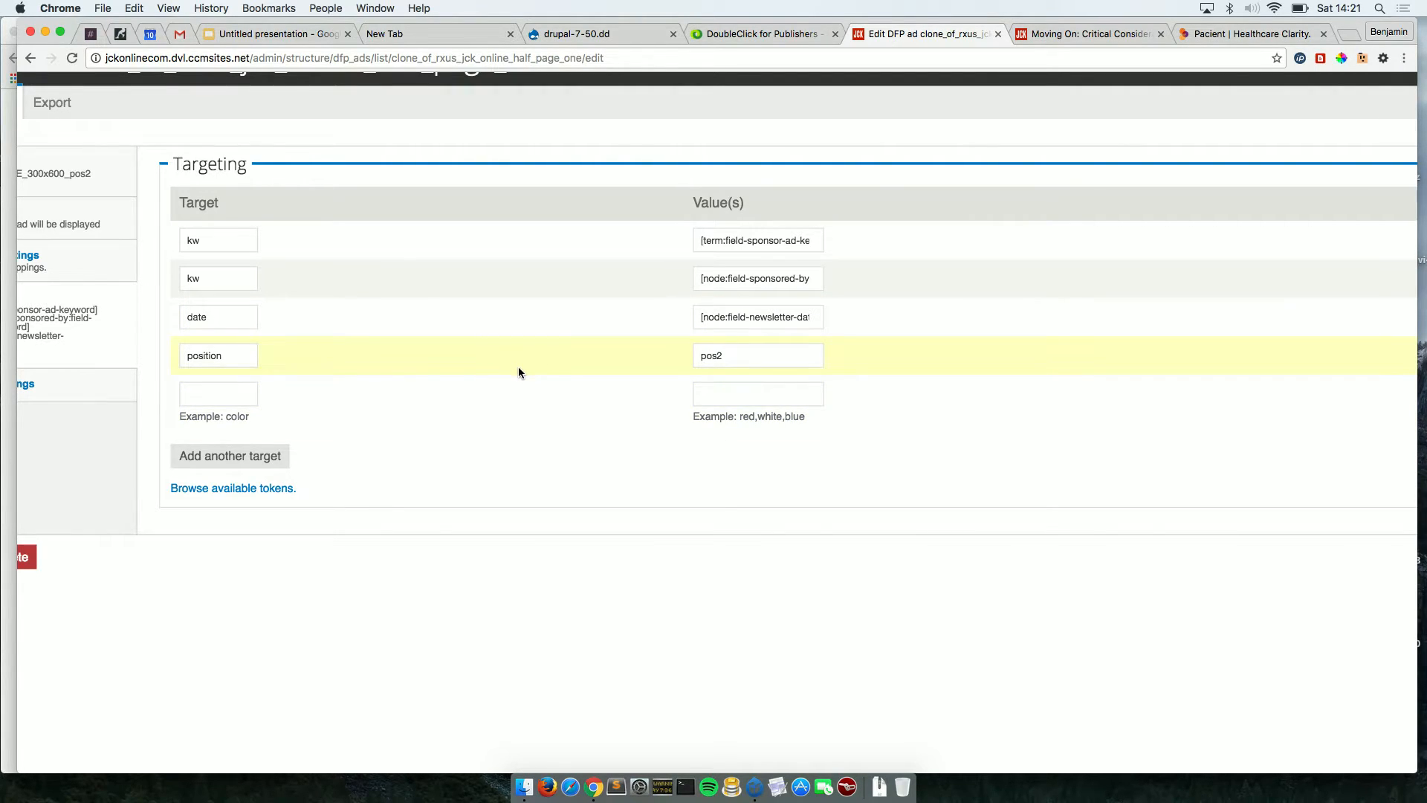
{"action": "scroll", "coordinate": [627, 667], "scroll_direction": "down", "scroll_amount": 3}
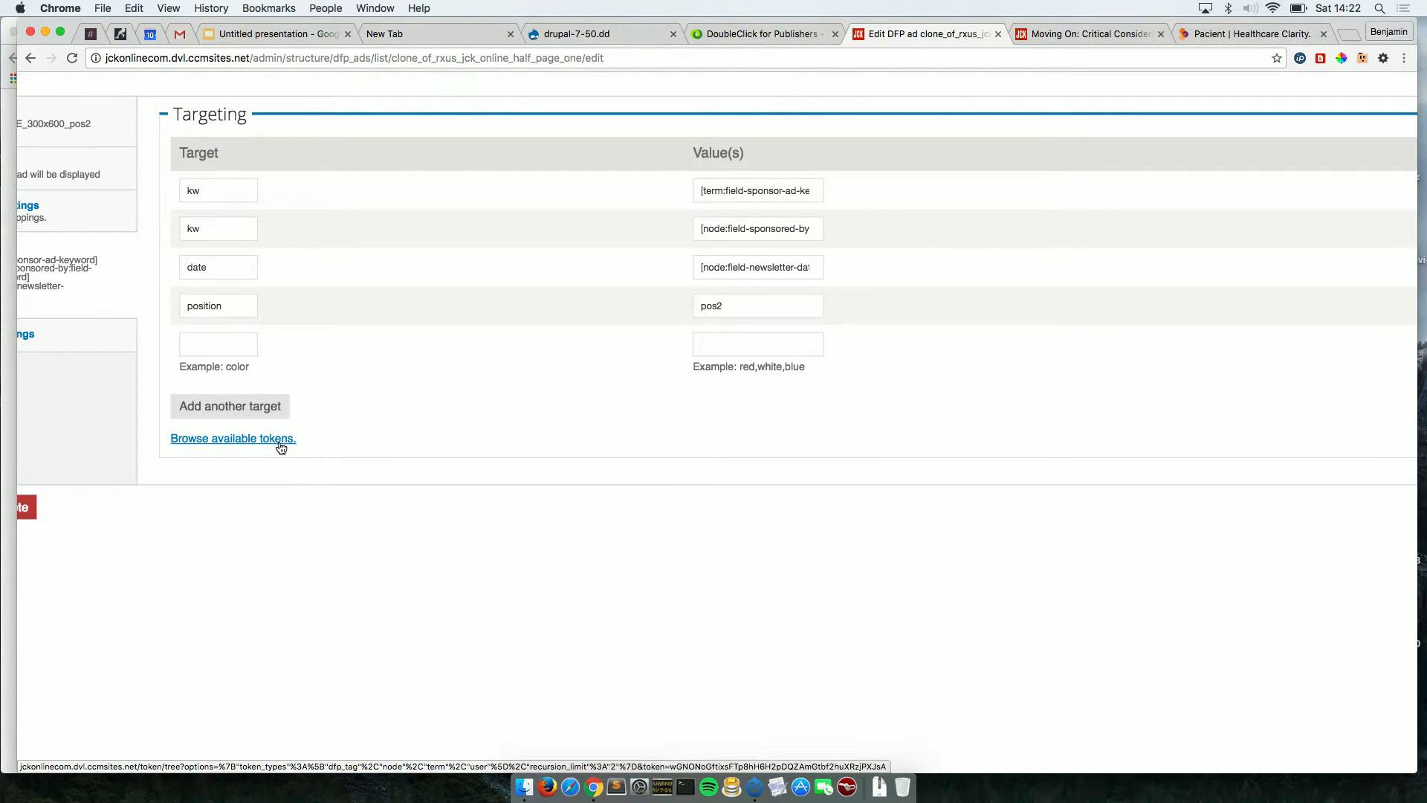
Browse the Available tokens list and select the [current-user:created:since] time-since token.
{"action": "left_click", "coordinate": [281, 444]}
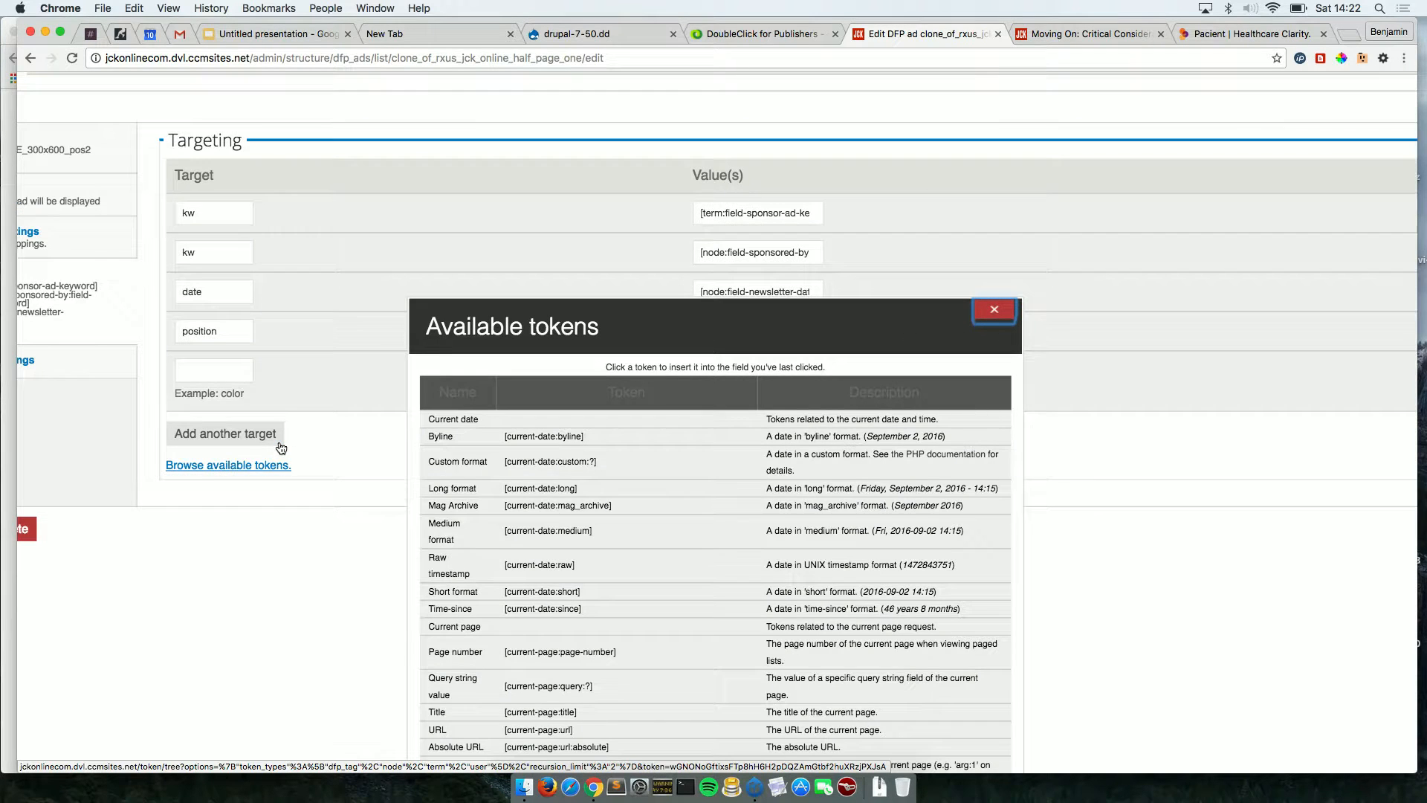
{"action": "scroll", "coordinate": [537, 532], "scroll_direction": "down", "scroll_amount": 2}
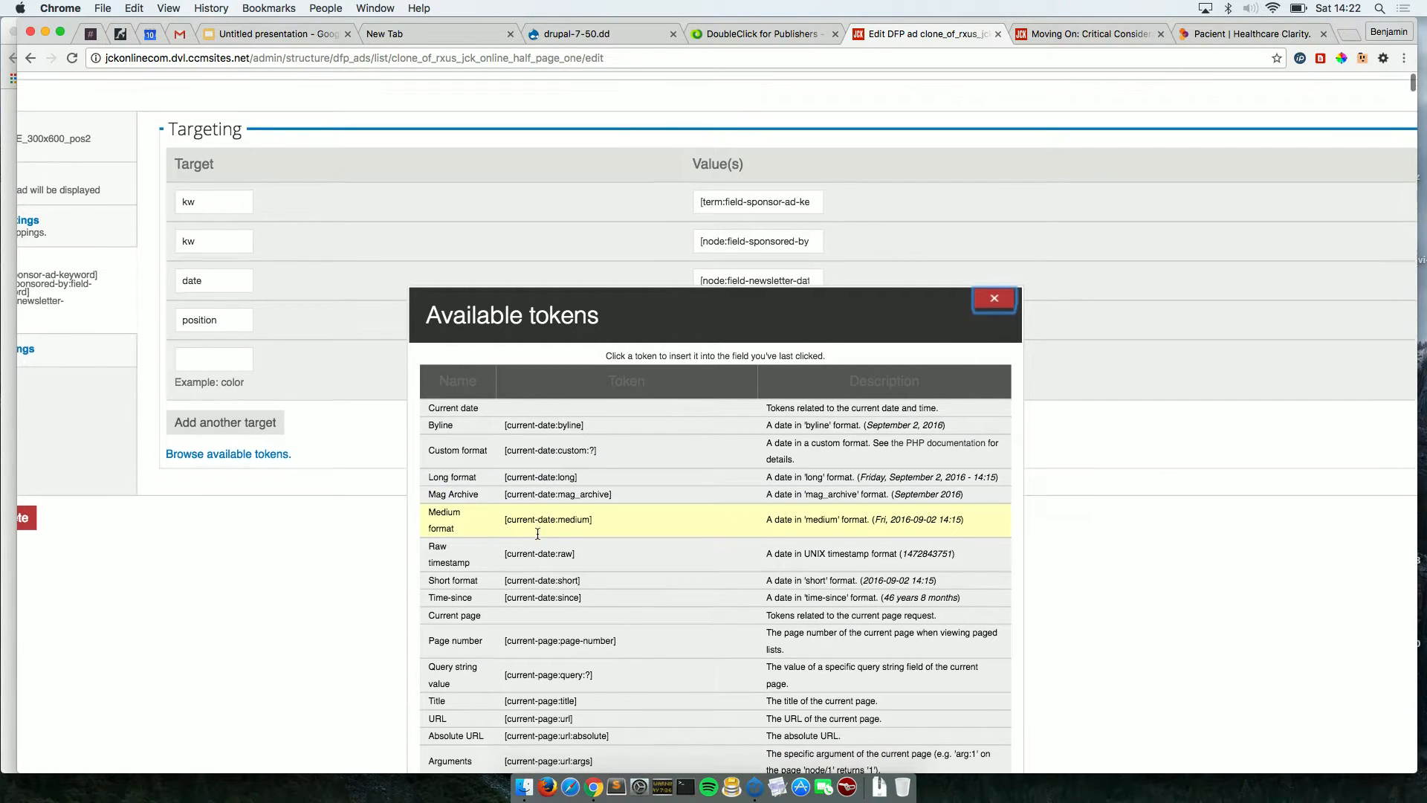
{"action": "scroll", "coordinate": [538, 534], "scroll_direction": "down", "scroll_amount": 5}
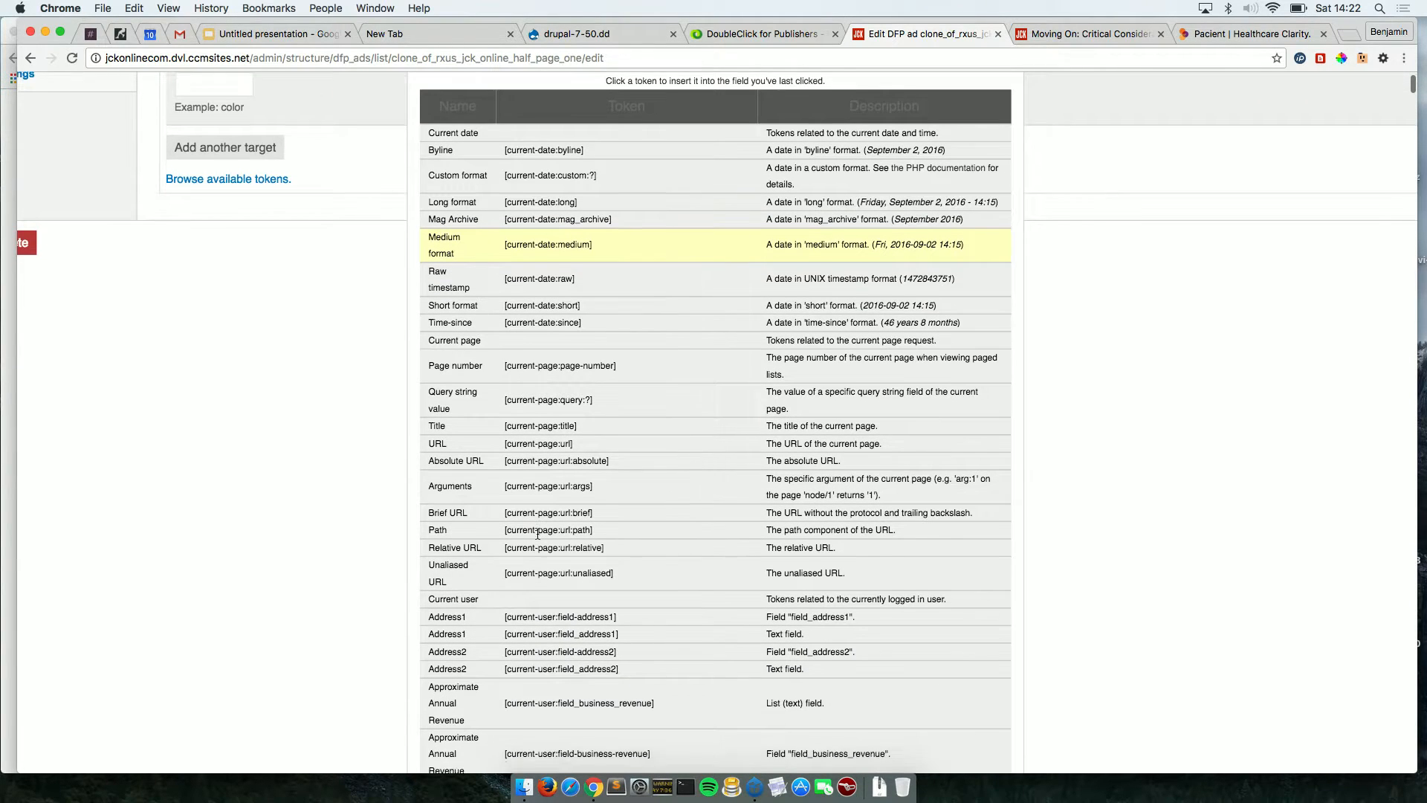
{"action": "scroll", "coordinate": [537, 533], "scroll_direction": "down", "scroll_amount": 5}
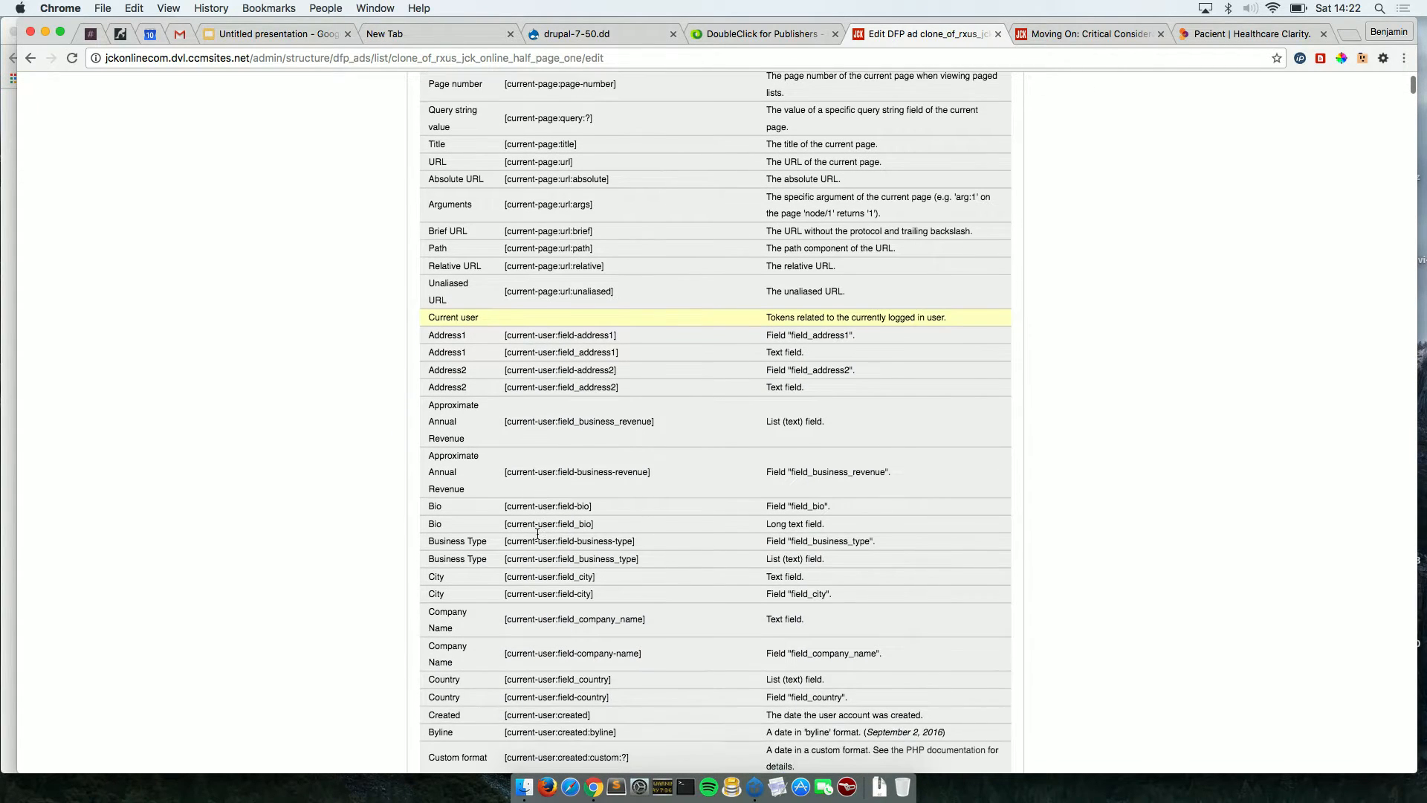
{"action": "scroll", "coordinate": [537, 534], "scroll_direction": "down", "scroll_amount": 1}
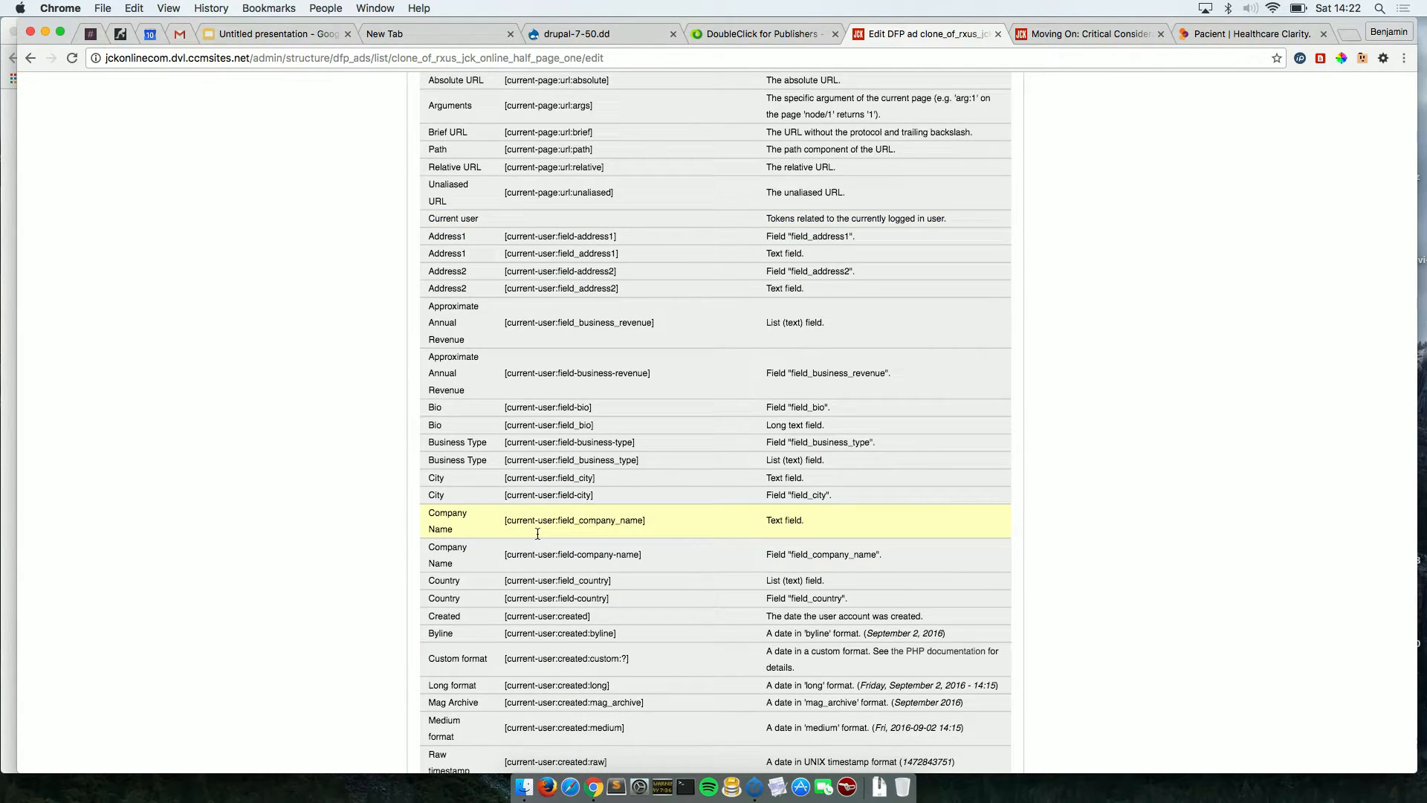
{"action": "scroll", "coordinate": [537, 533], "scroll_direction": "down", "scroll_amount": 1}
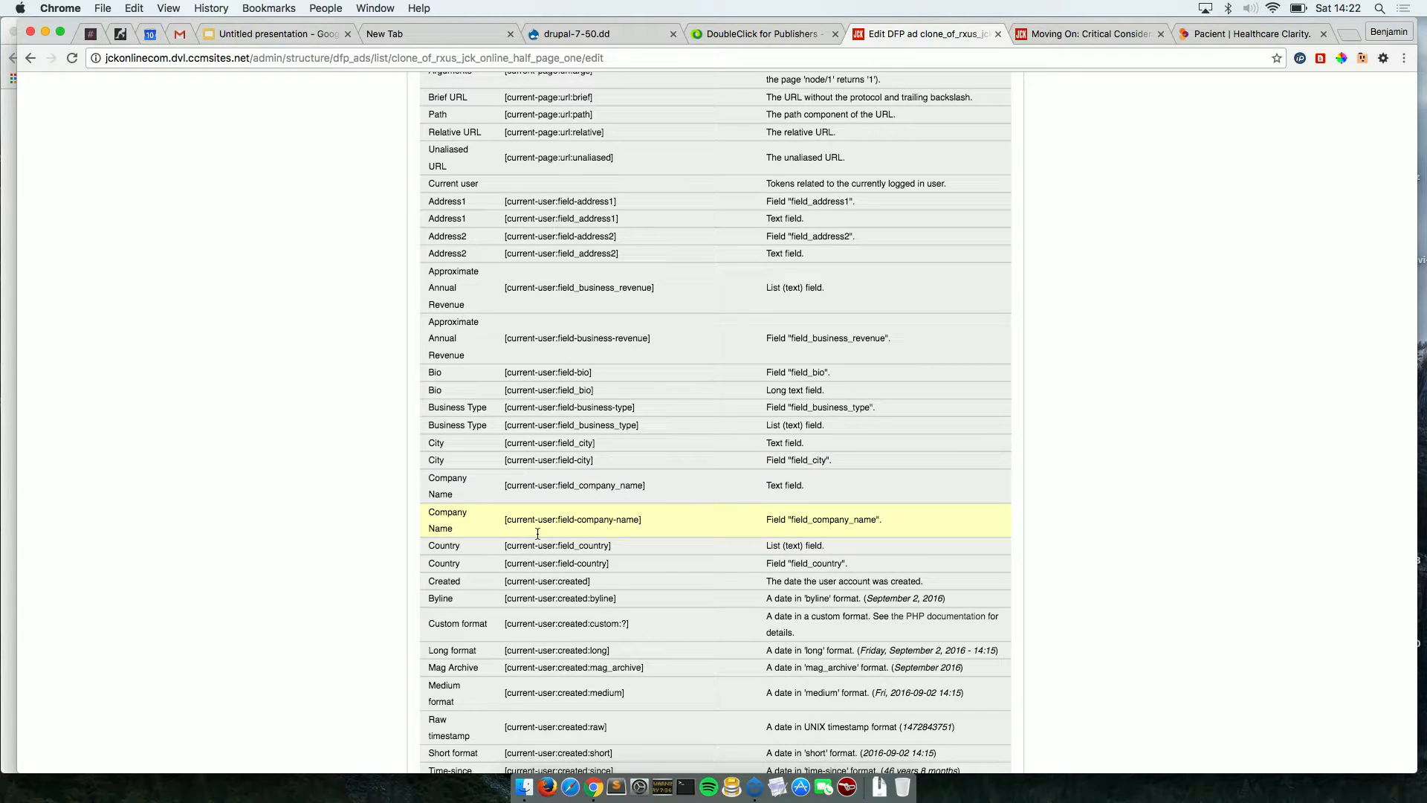
{"action": "scroll", "coordinate": [538, 533], "scroll_direction": "down", "scroll_amount": 6}
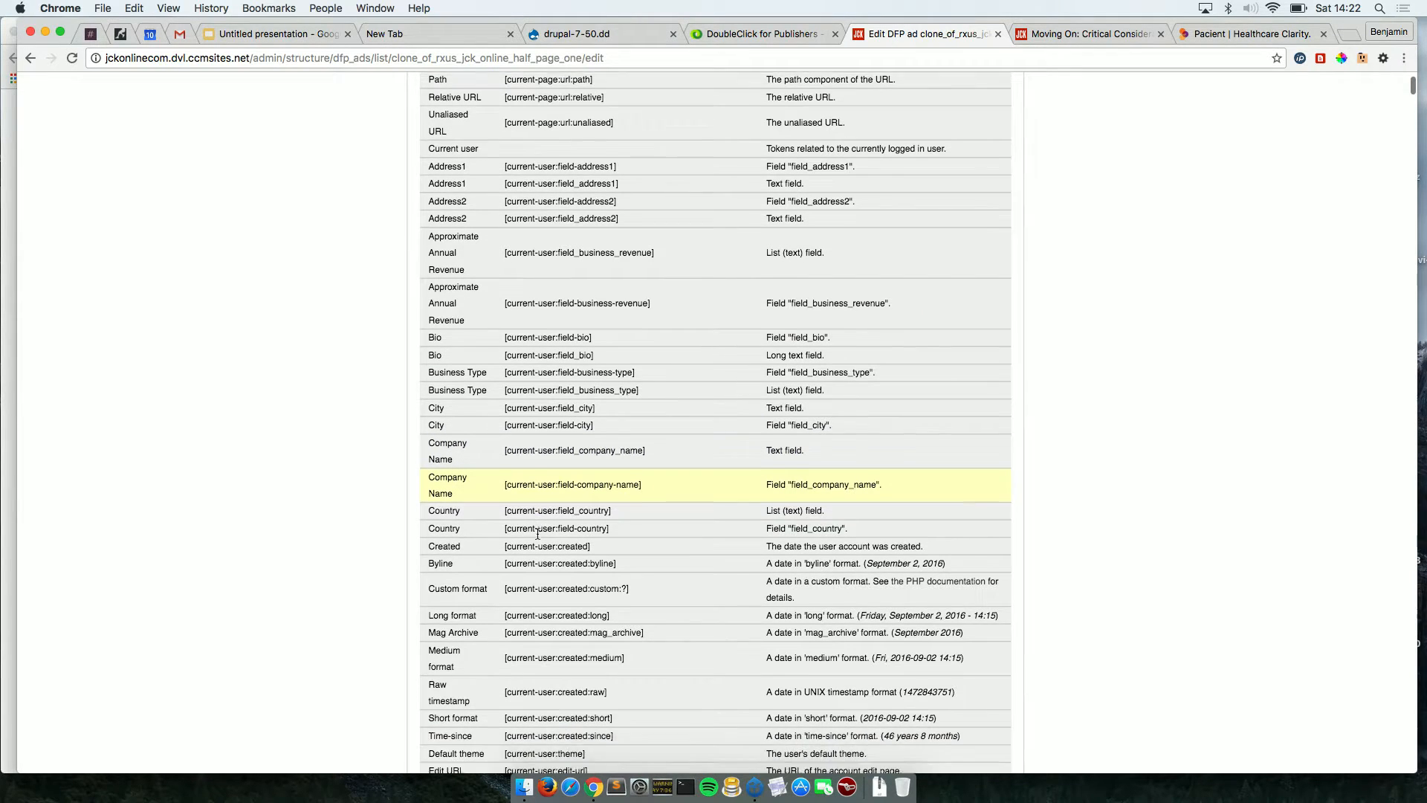
{"action": "scroll", "coordinate": [538, 534], "scroll_direction": "down", "scroll_amount": 3}
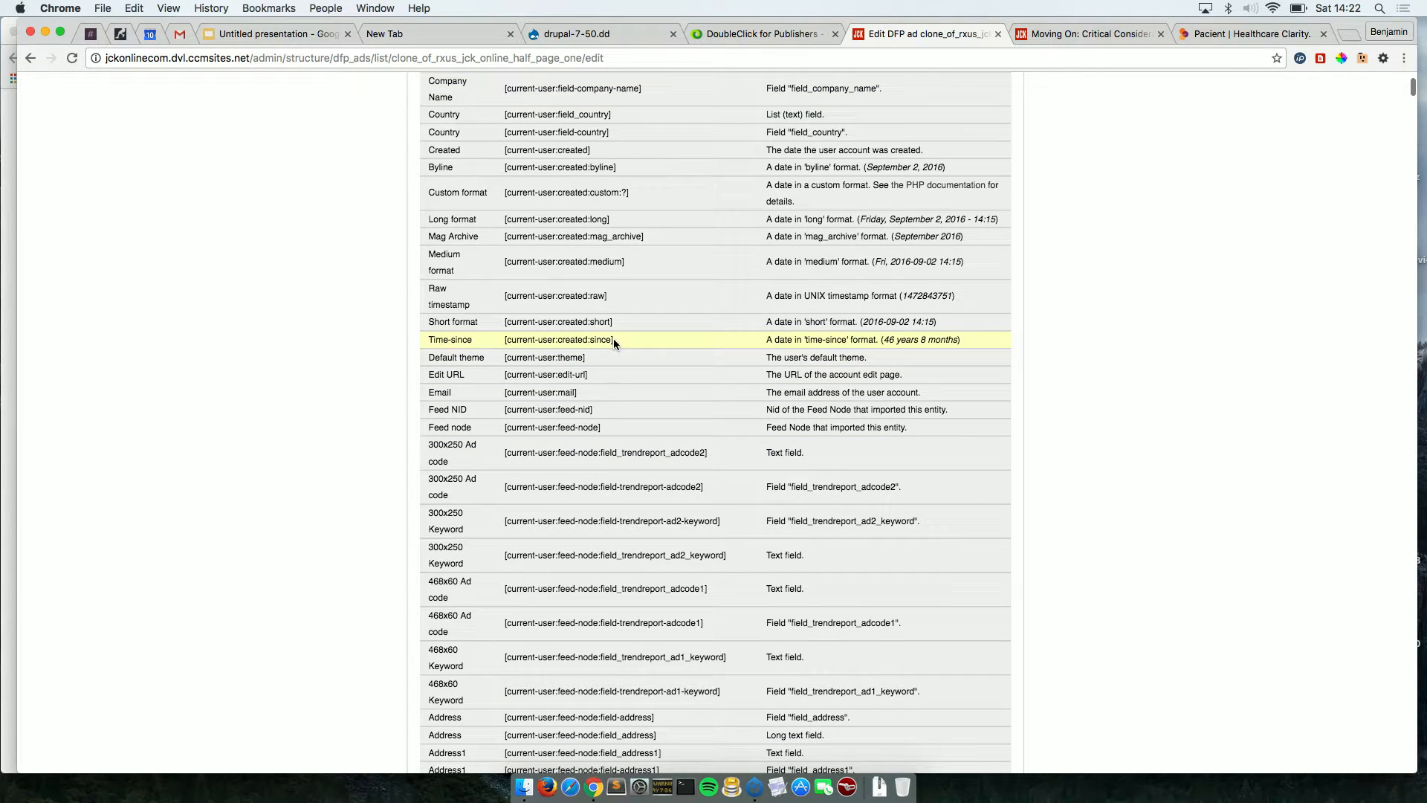
{"action": "left_click_drag", "start_coordinate": [614, 338], "coordinate": [503, 341]}
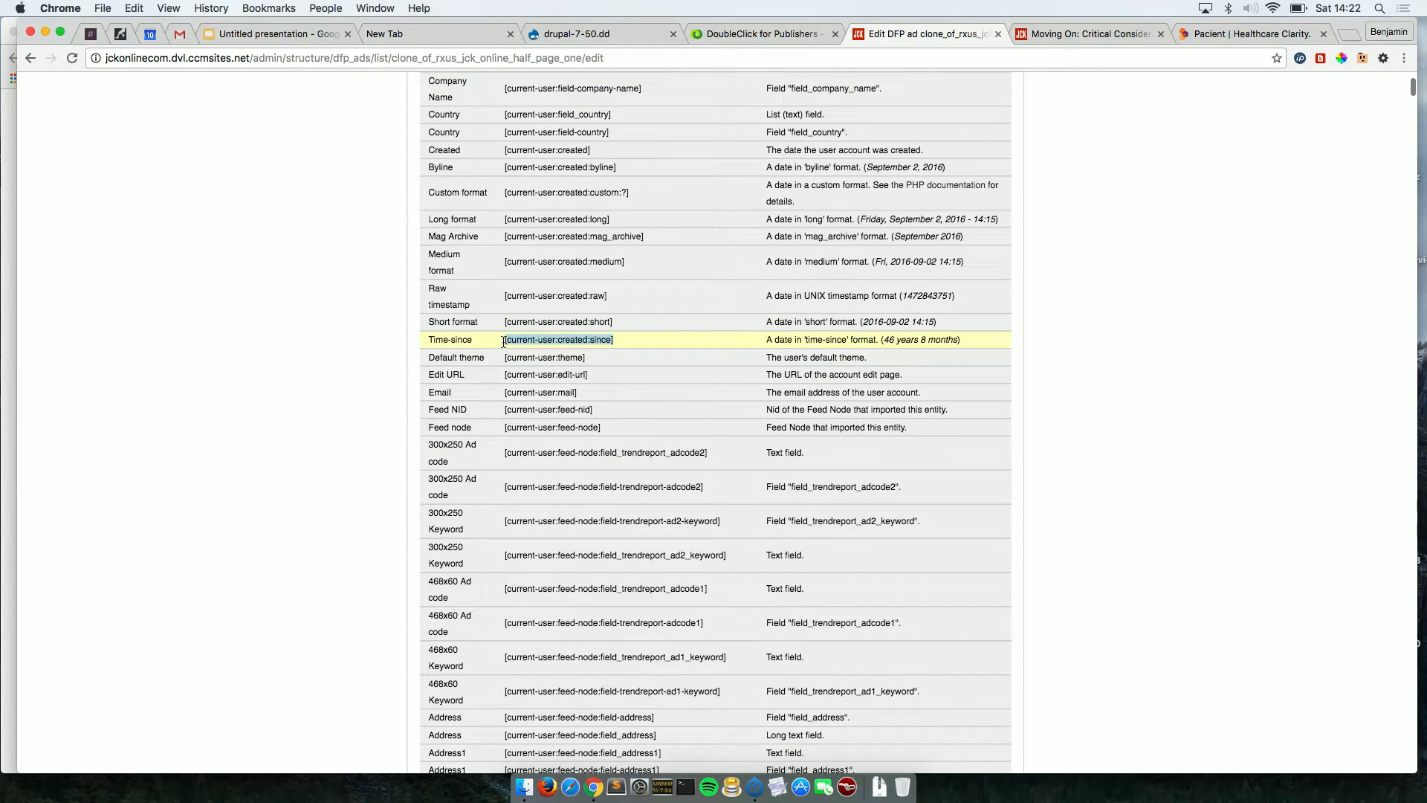
Scroll through the remaining current-user tokens, then close the Available tokens list.
{"action": "scroll", "coordinate": [752, 541], "scroll_direction": "down", "scroll_amount": 2}
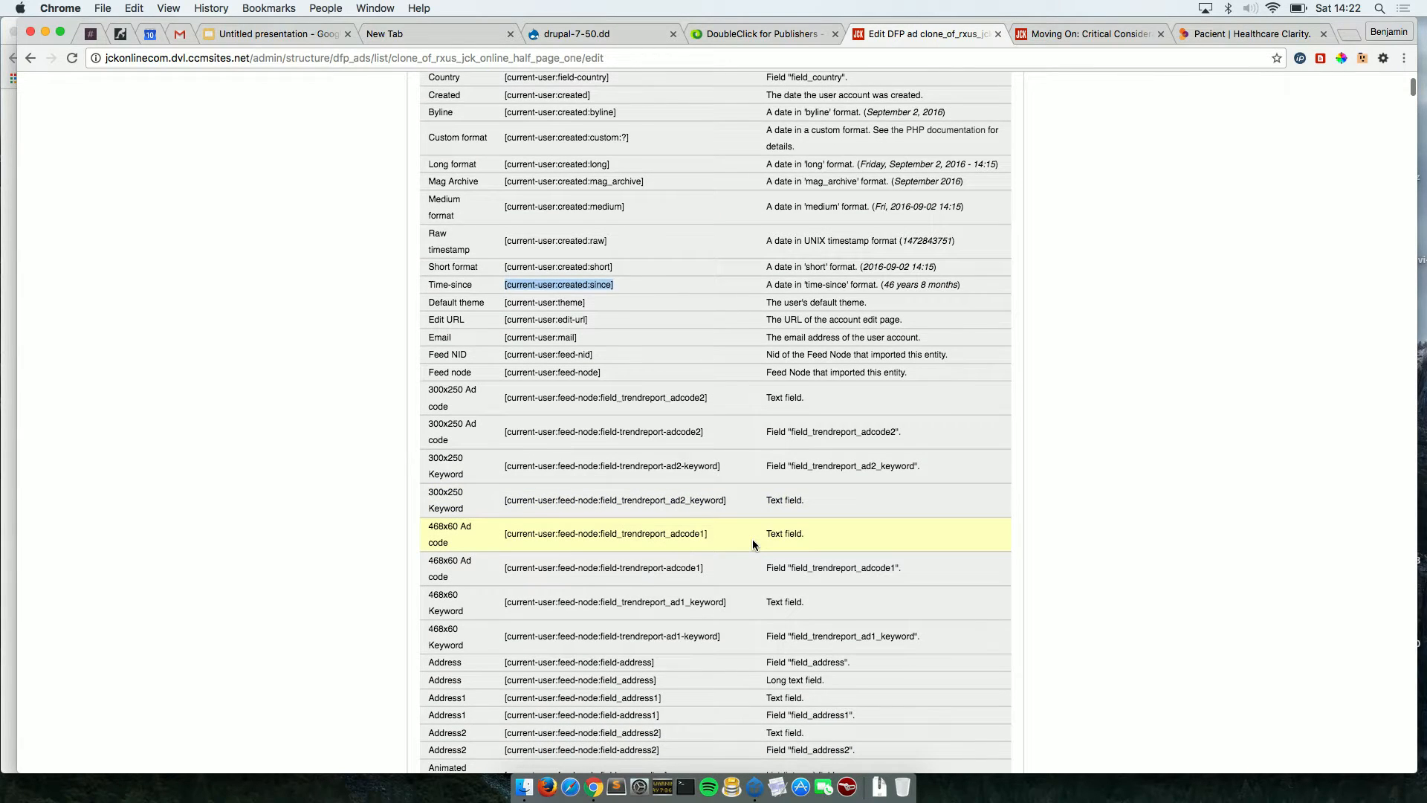
{"action": "scroll", "coordinate": [753, 542], "scroll_direction": "down", "scroll_amount": 15}
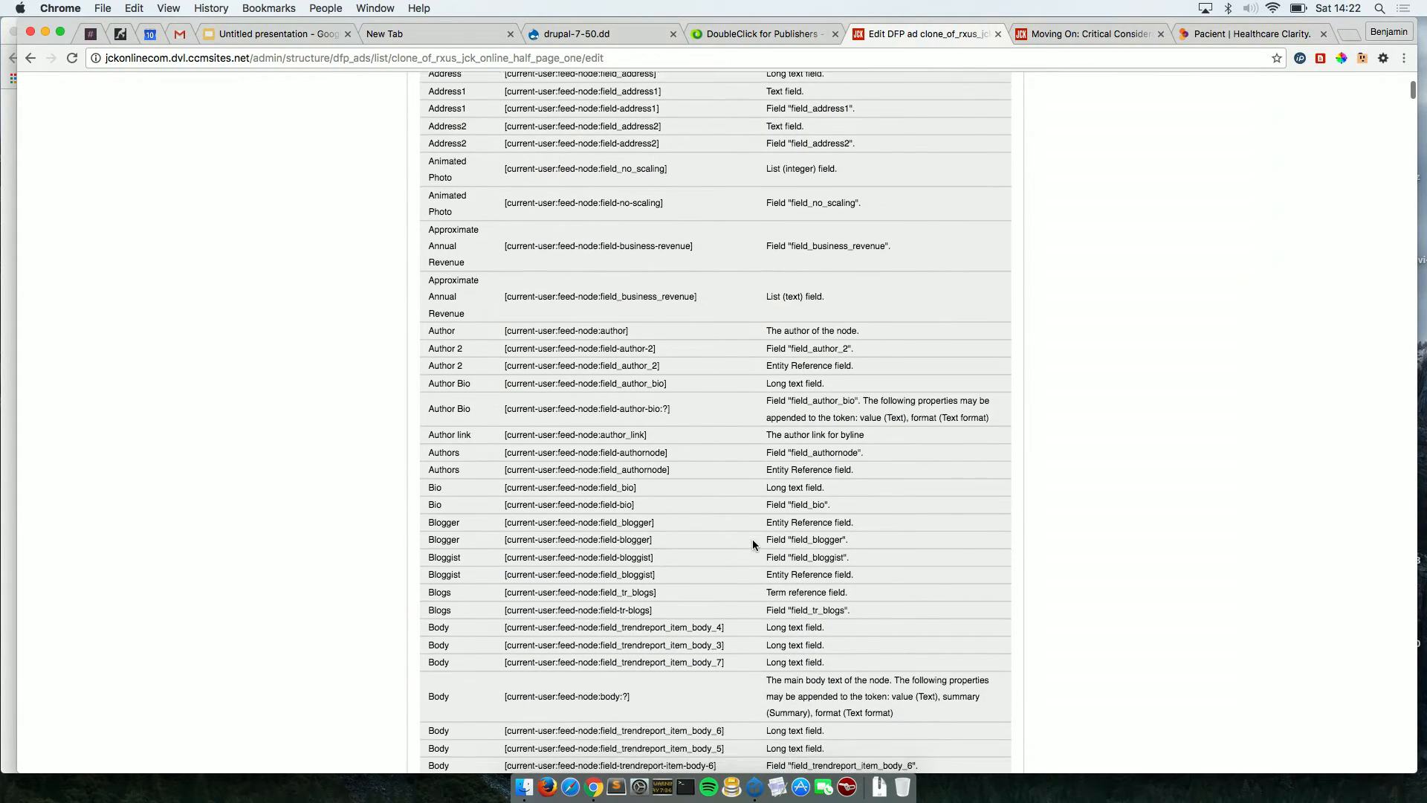
{"action": "scroll", "coordinate": [752, 544], "scroll_direction": "down", "scroll_amount": 10}
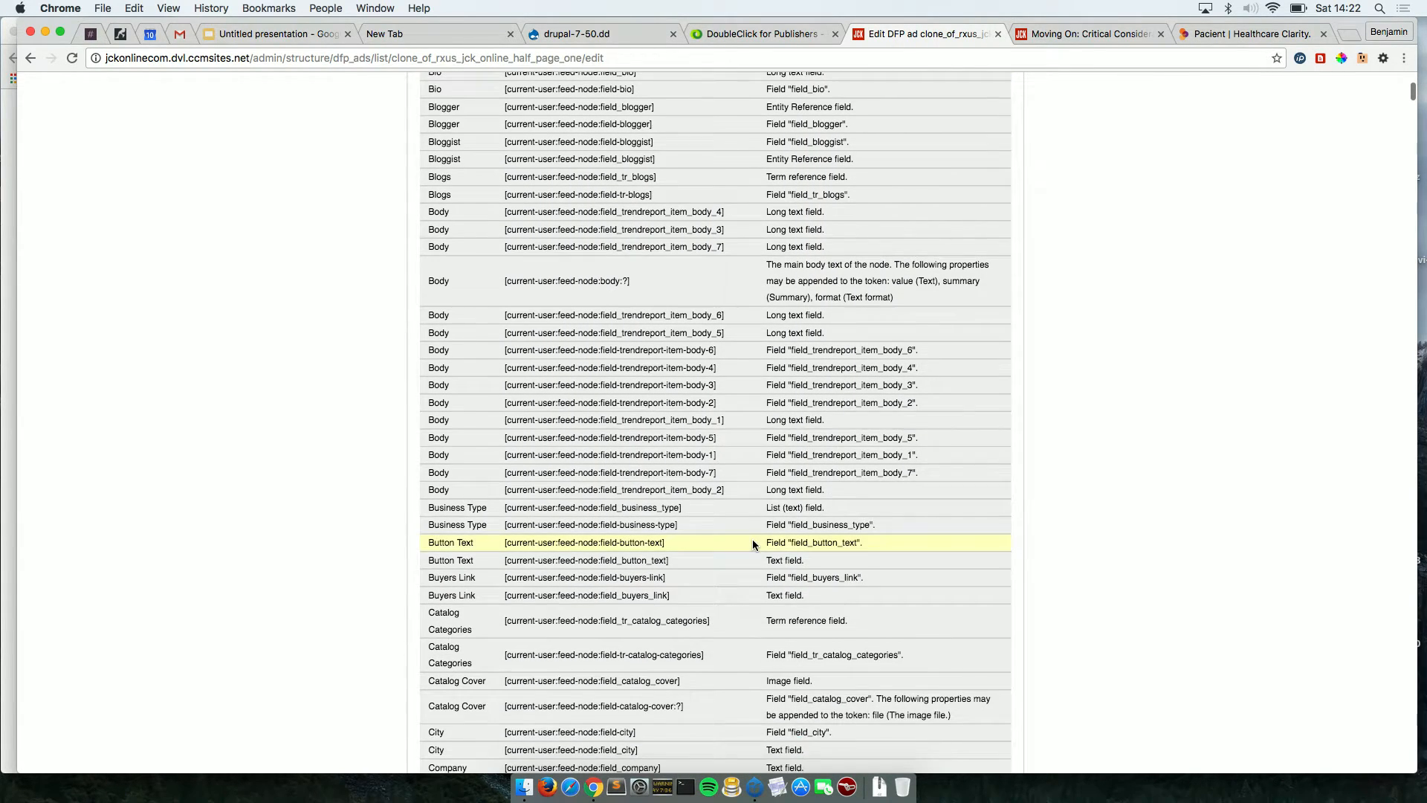
{"action": "scroll", "coordinate": [752, 544], "scroll_direction": "down", "scroll_amount": 9}
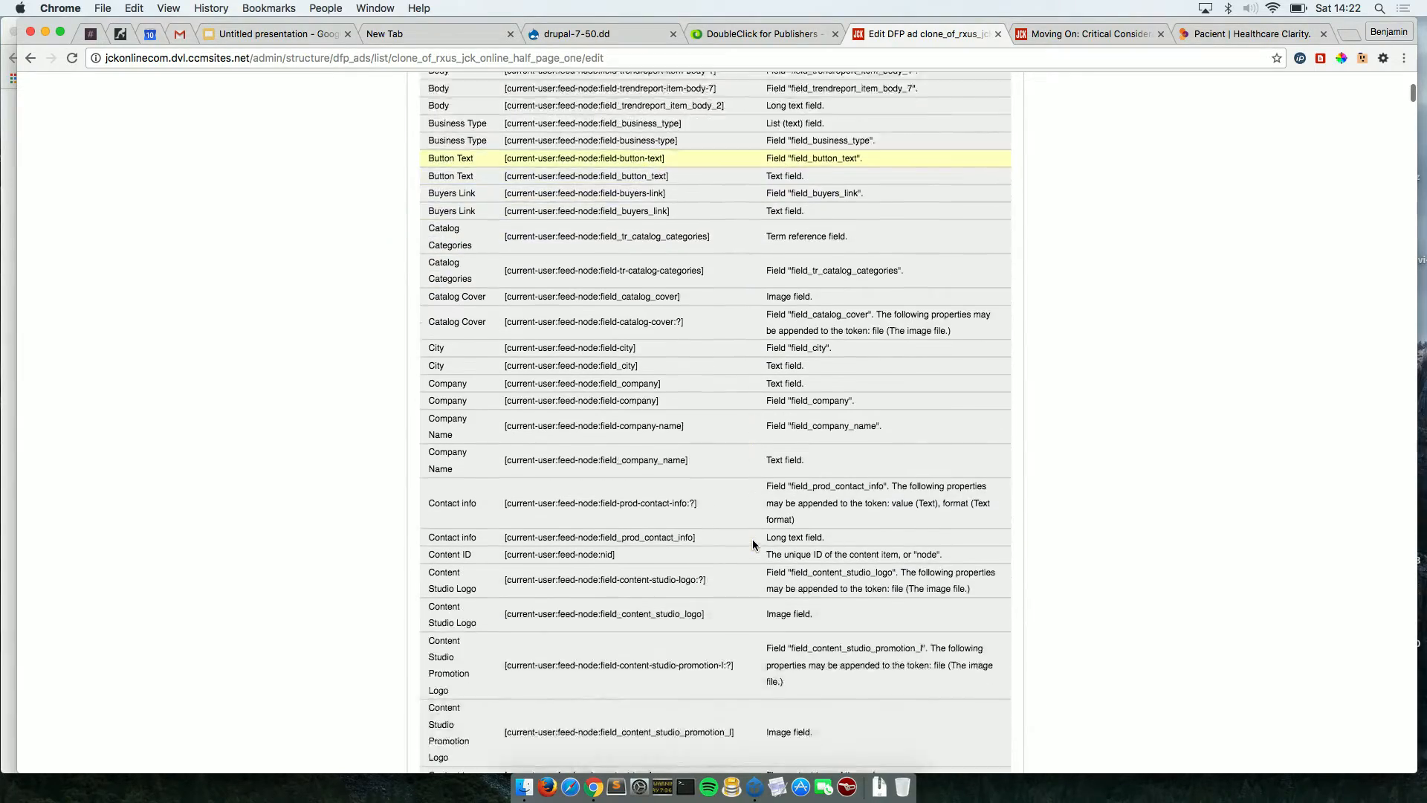
{"action": "scroll", "coordinate": [752, 543], "scroll_direction": "down", "scroll_amount": 8}
{"action": "scroll", "coordinate": [752, 543], "scroll_direction": "up", "scroll_amount": 20}
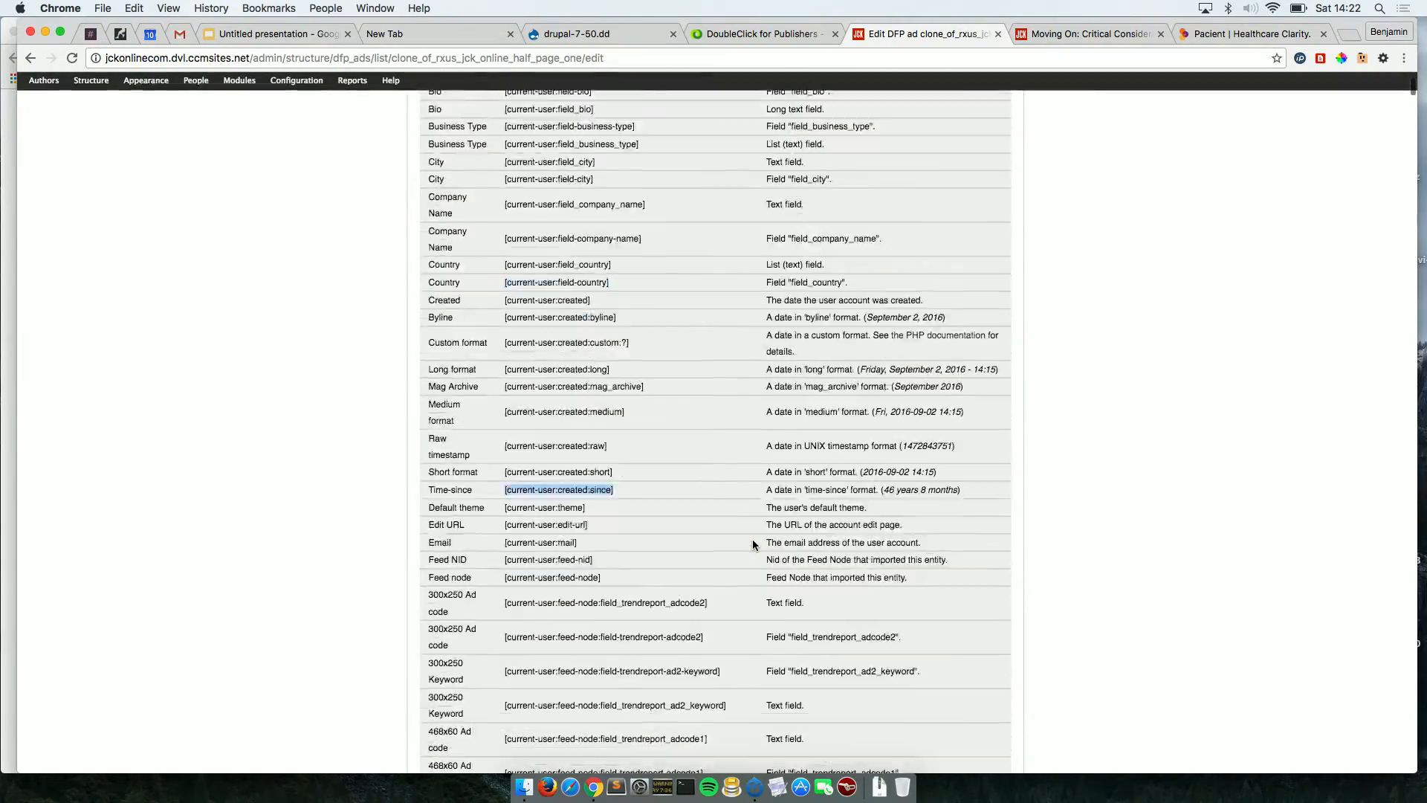
{"action": "scroll", "coordinate": [752, 542], "scroll_direction": "up", "scroll_amount": 15}
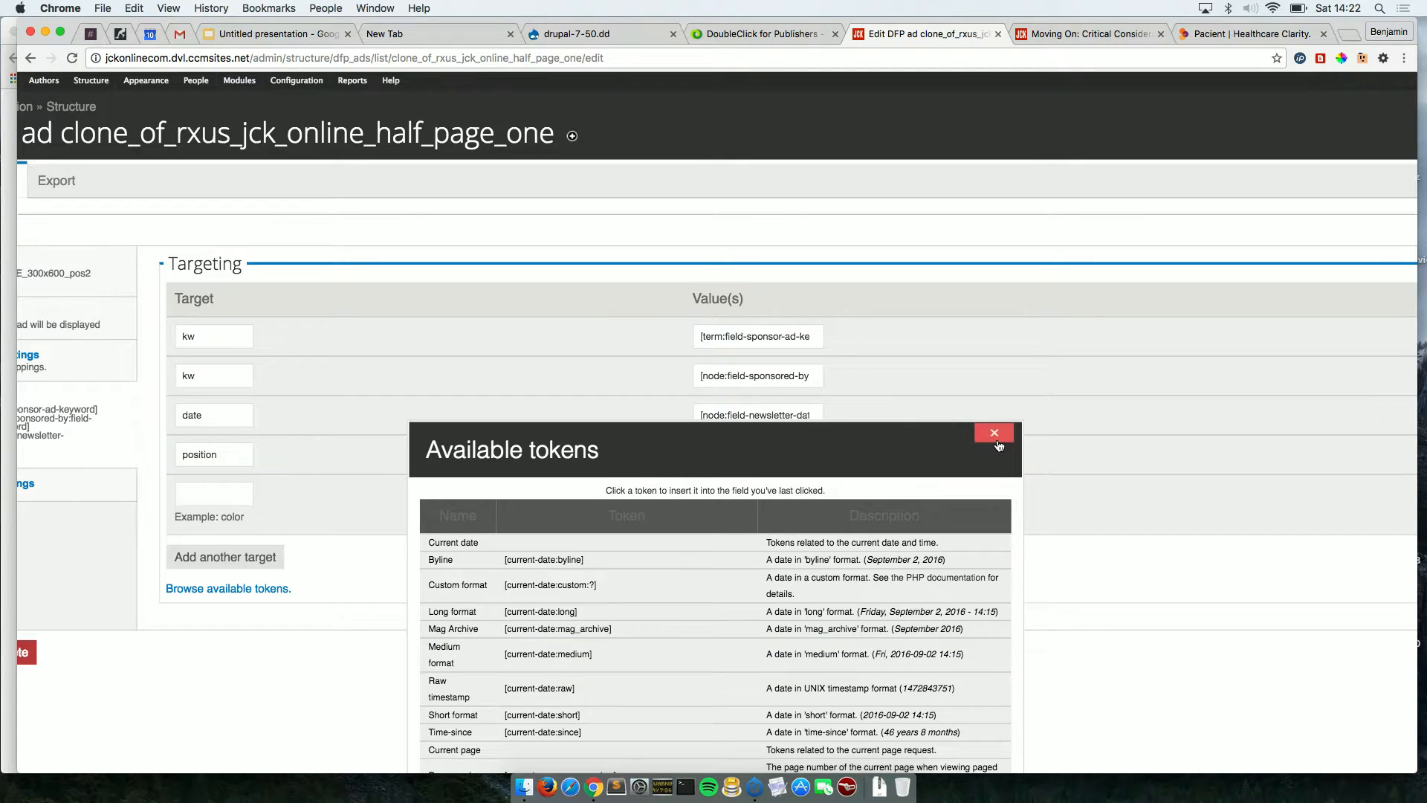
{"action": "left_click", "coordinate": [996, 437]}
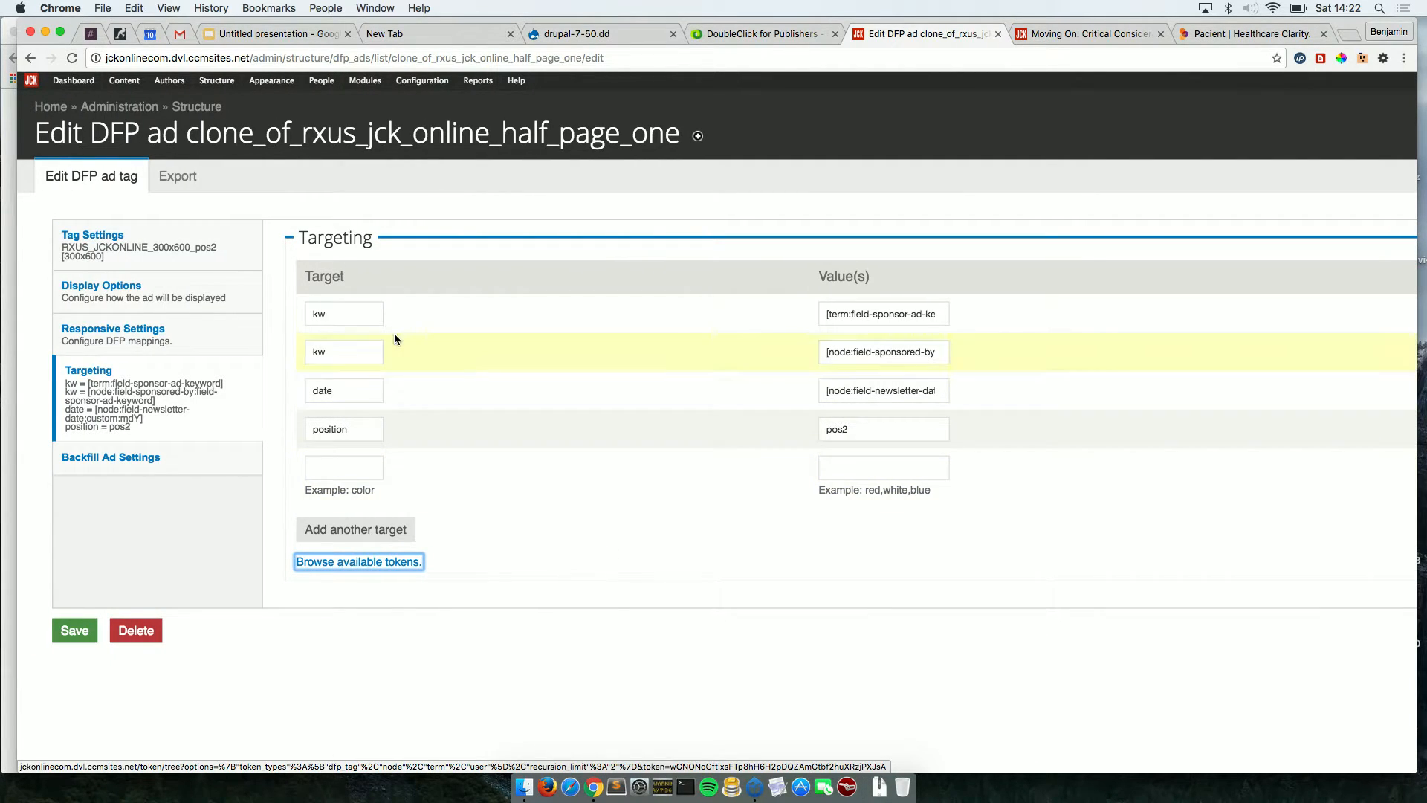
From the JCK homepage, go to Structure > DFP Ad Tags in the admin toolbar.
{"action": "left_click", "coordinate": [31, 85]}
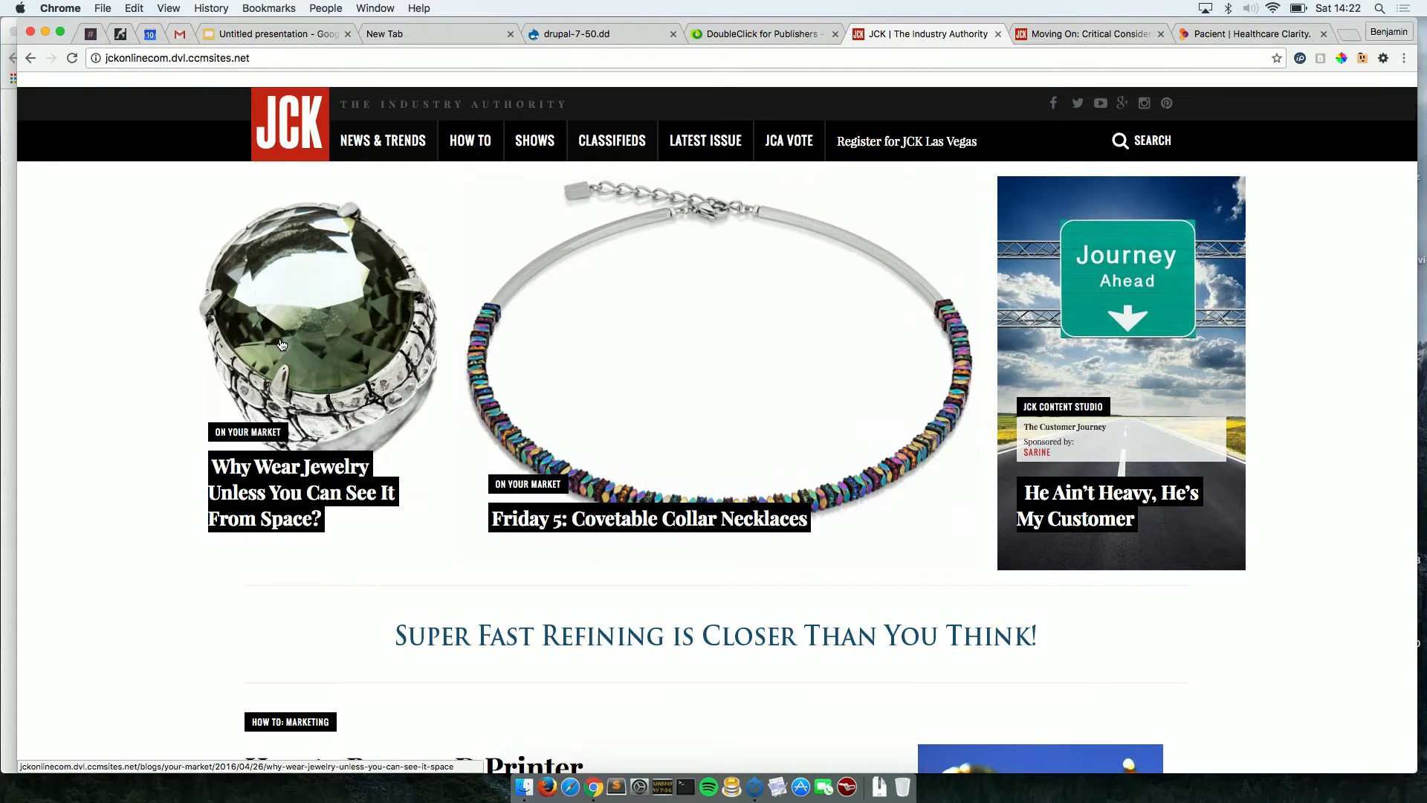
{"action": "scroll", "coordinate": [281, 344], "scroll_direction": "down", "scroll_amount": 2}
{"action": "scroll", "coordinate": [281, 344], "scroll_direction": "up", "scroll_amount": 3}
{"action": "mouse_move", "coordinate": [186, 79]}
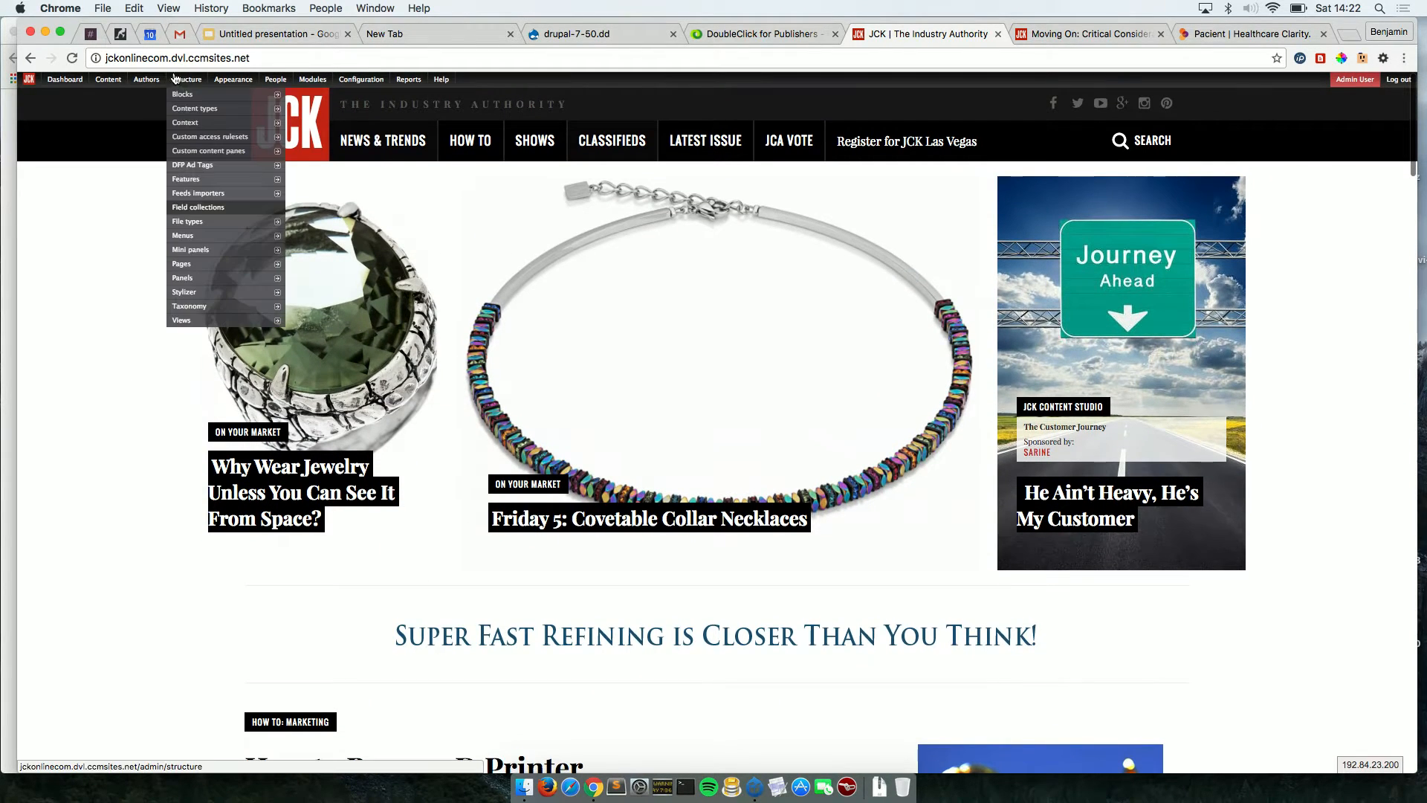
{"action": "mouse_move", "coordinate": [191, 112]}
{"action": "left_click", "coordinate": [194, 167]}
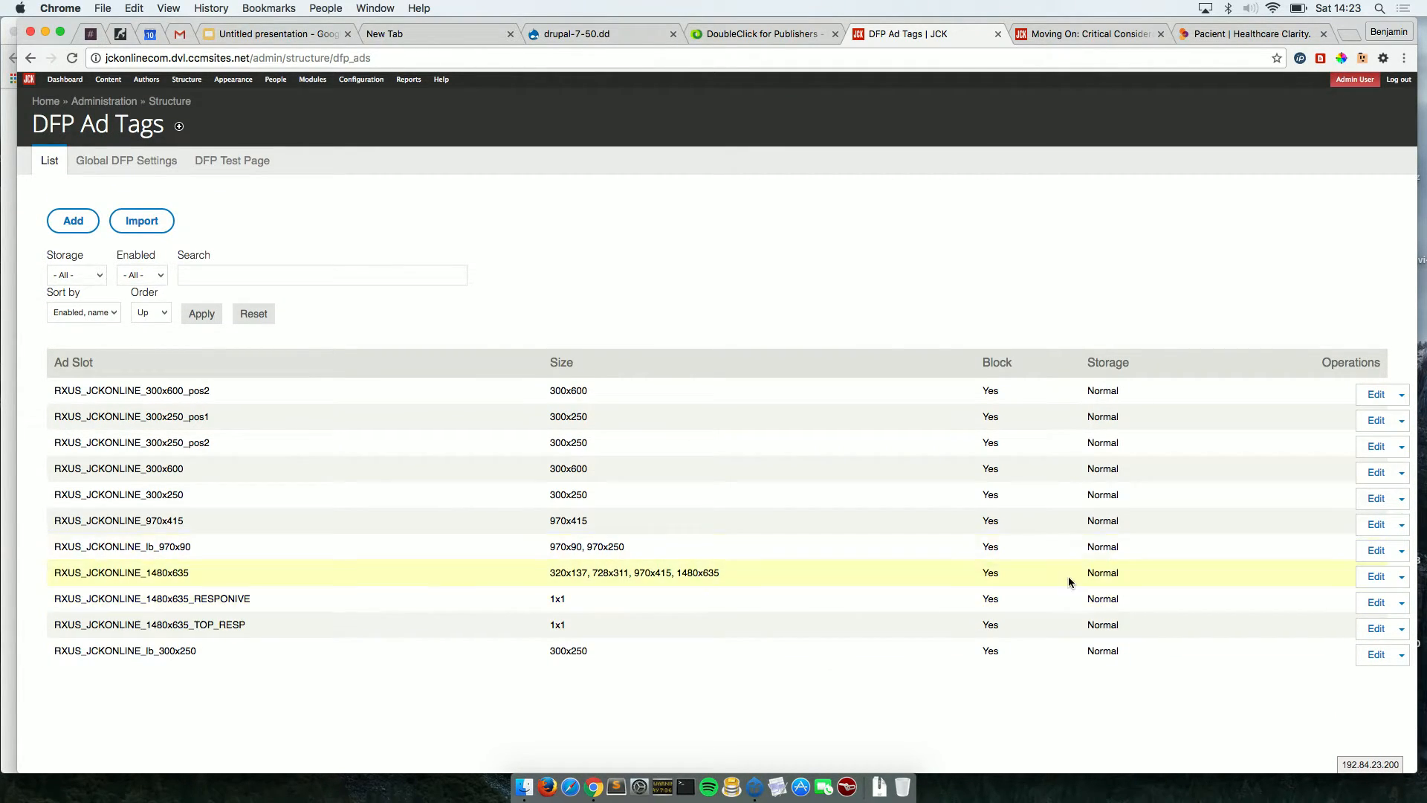
Edit RXUS_JCKONLINE_1480x635_RESPONIVE, checking its 1x1 size and its dcopt = ist target.
{"action": "left_click", "coordinate": [1375, 604]}
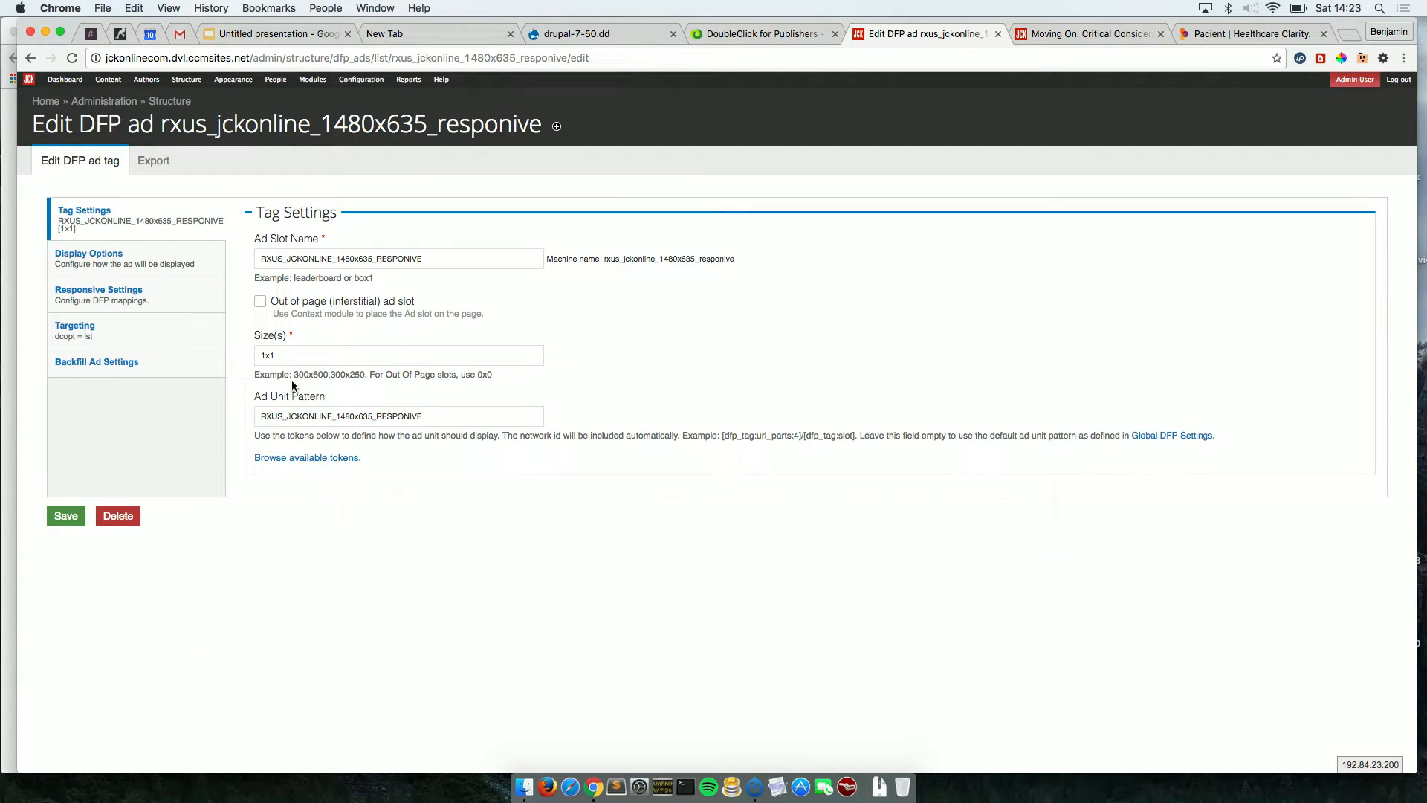
{"action": "double_click", "coordinate": [287, 355]}
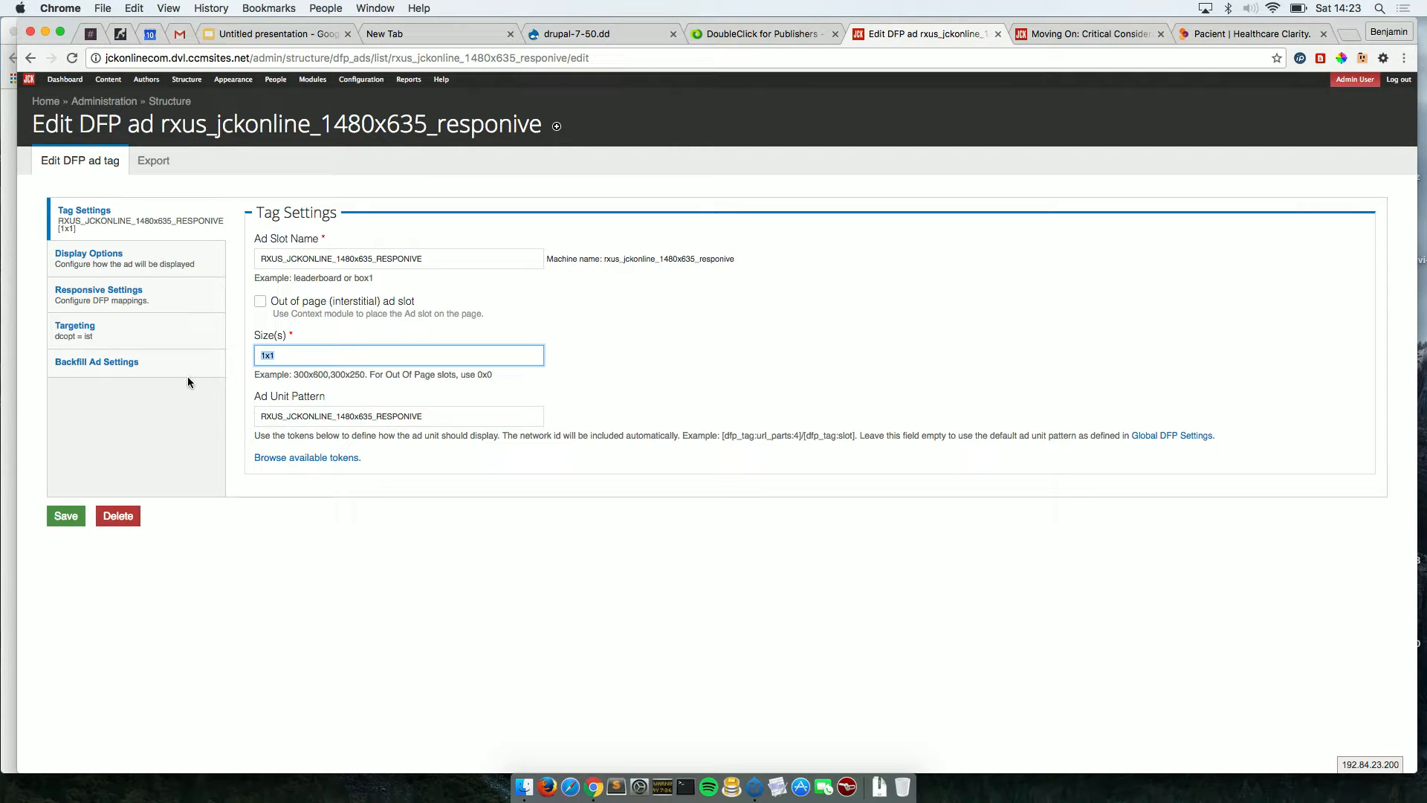
{"action": "left_click", "coordinate": [145, 341]}
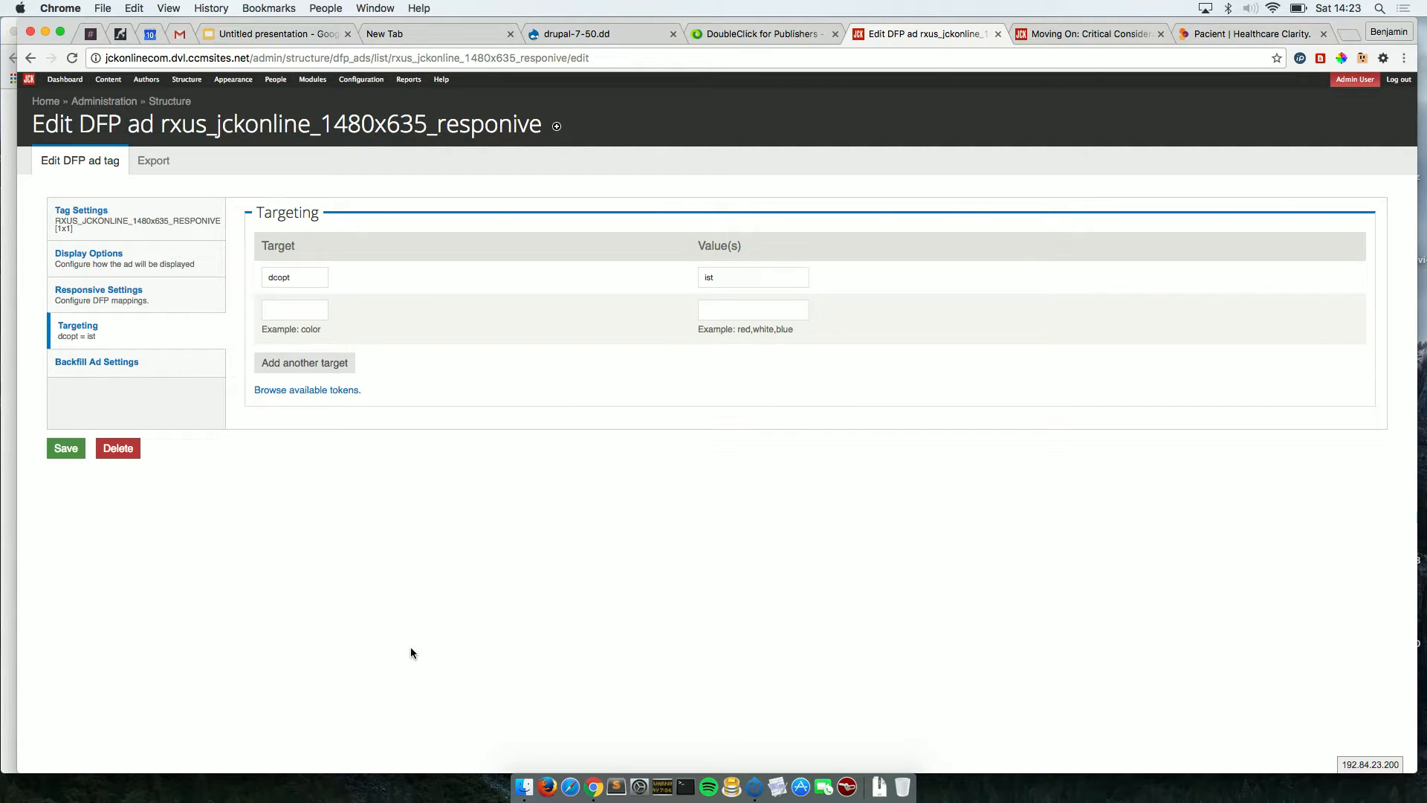
{"action": "left_click", "coordinate": [297, 279]}
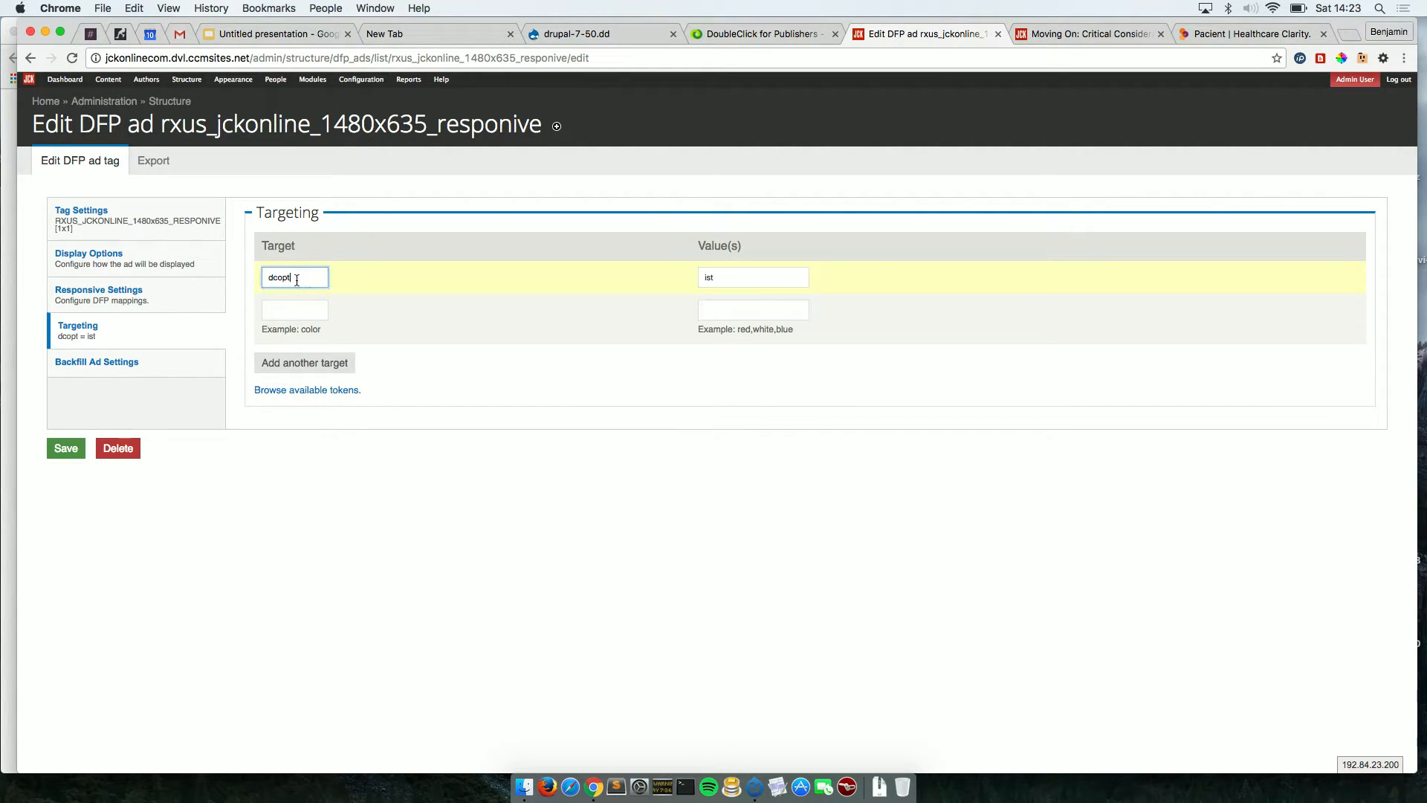
{"action": "left_click_drag", "start_coordinate": [297, 279], "coordinate": [262, 280]}
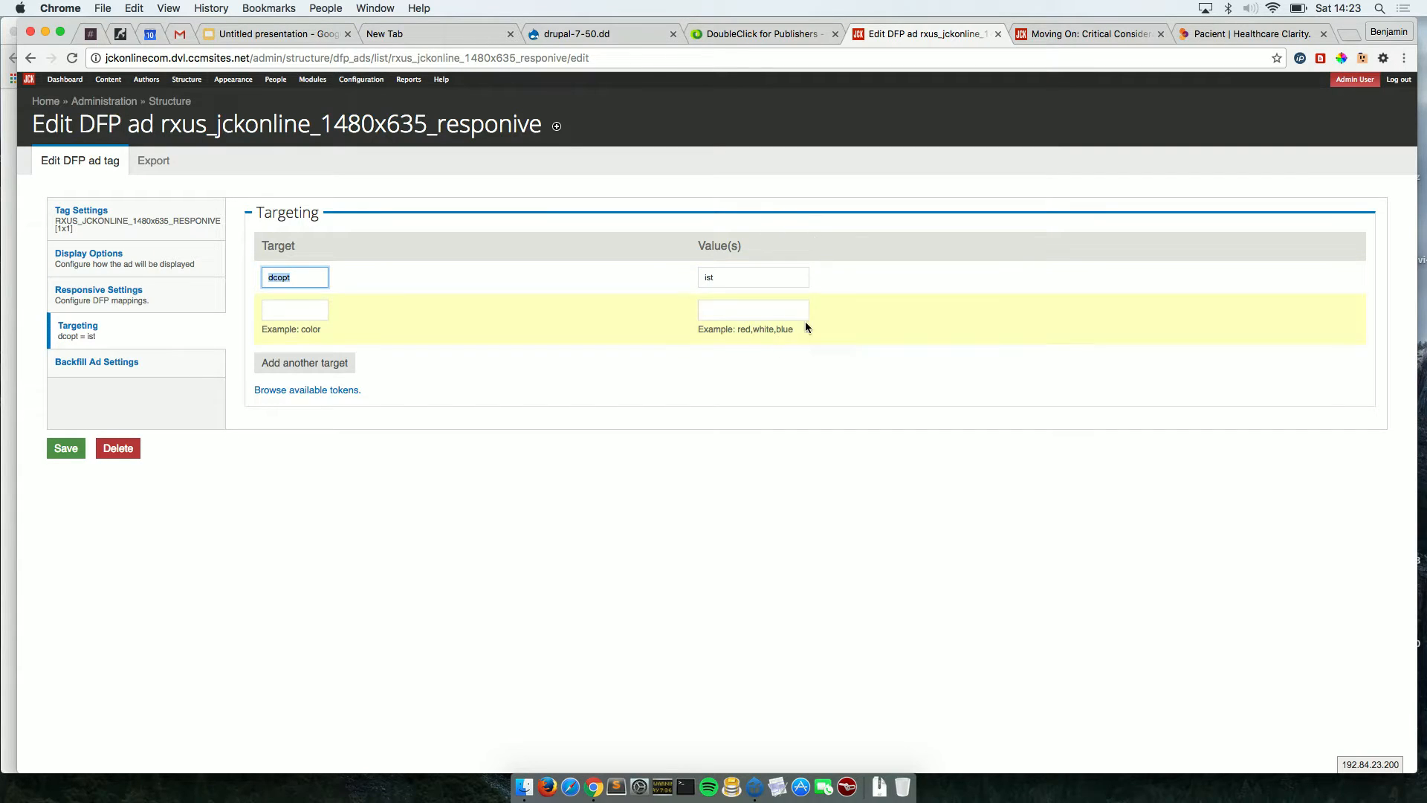
{"action": "left_click", "coordinate": [742, 284]}
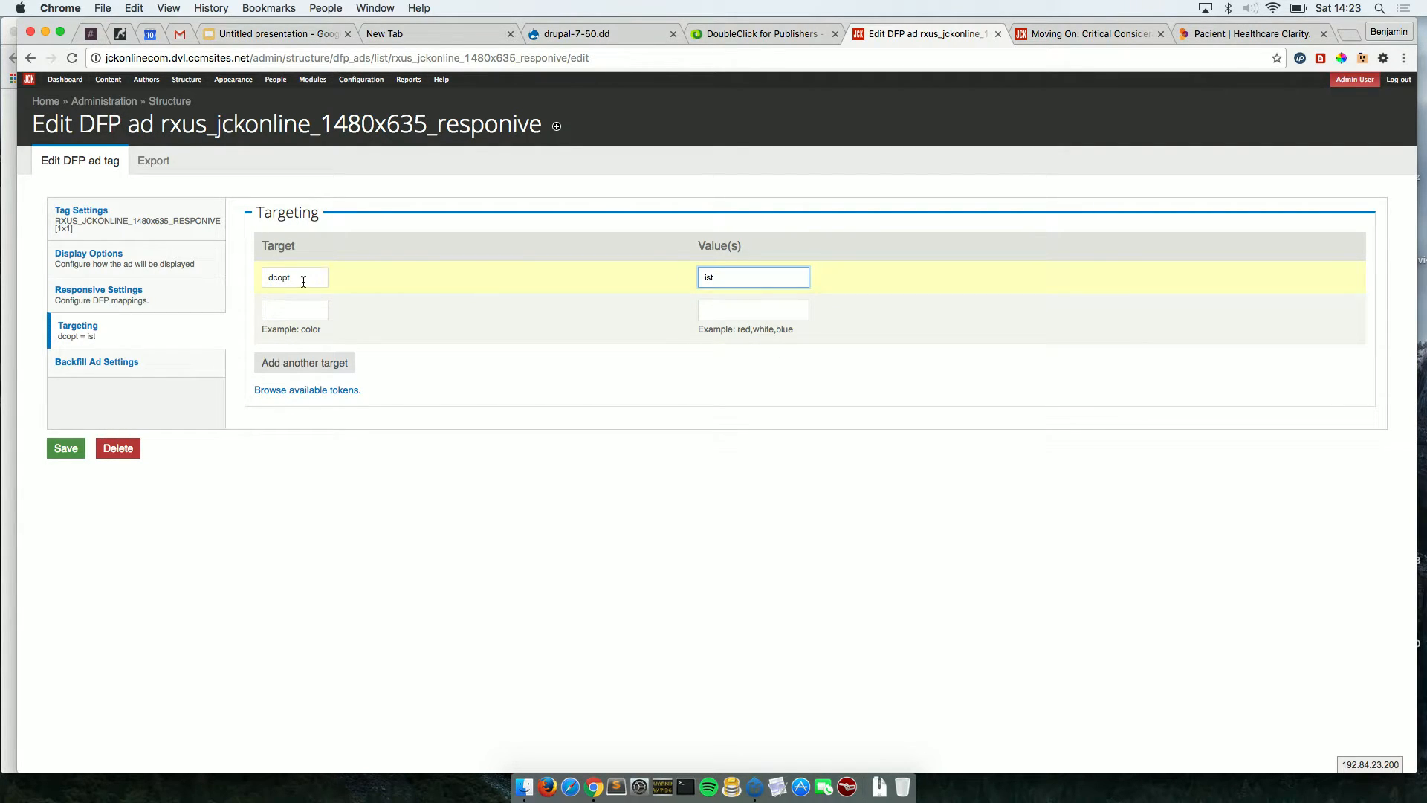
{"action": "left_click_drag", "start_coordinate": [309, 281], "coordinate": [256, 279]}
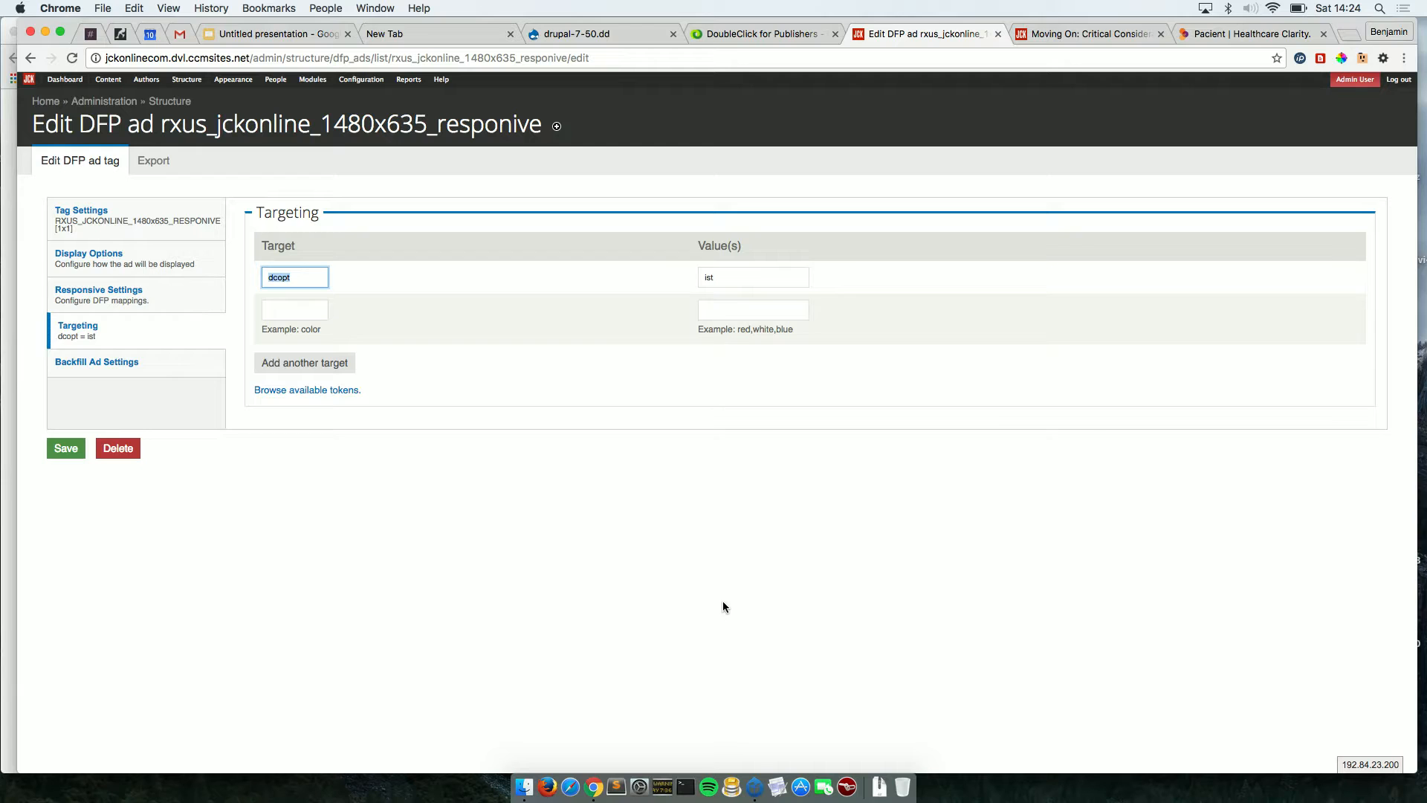
Check the banner ad on the JCK homepage, then switch to the DoubleClick for Publishers Ad units list.
{"action": "left_click", "coordinate": [31, 87]}
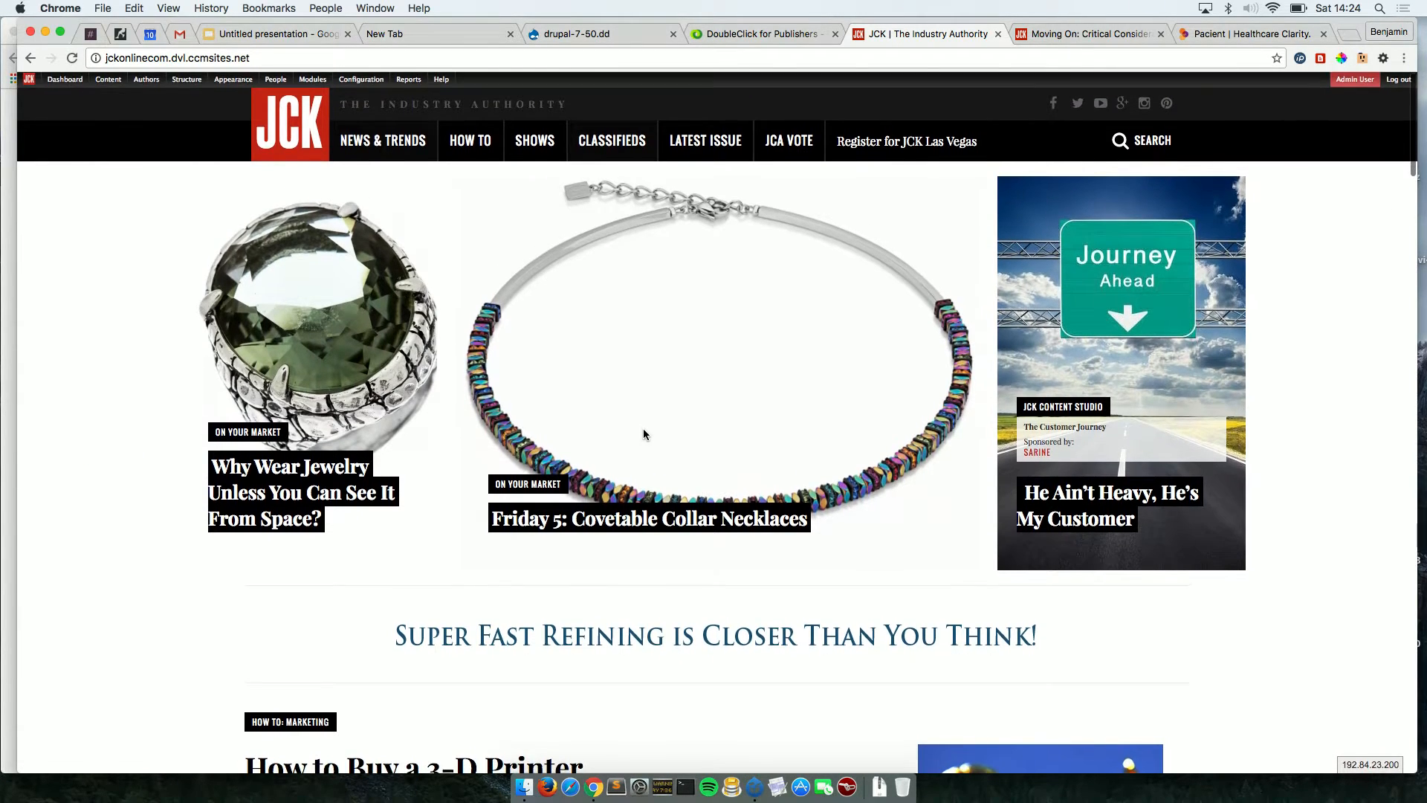
{"action": "scroll", "coordinate": [644, 435], "scroll_direction": "down", "scroll_amount": 3}
{"action": "scroll", "coordinate": [644, 434], "scroll_direction": "down", "scroll_amount": 2}
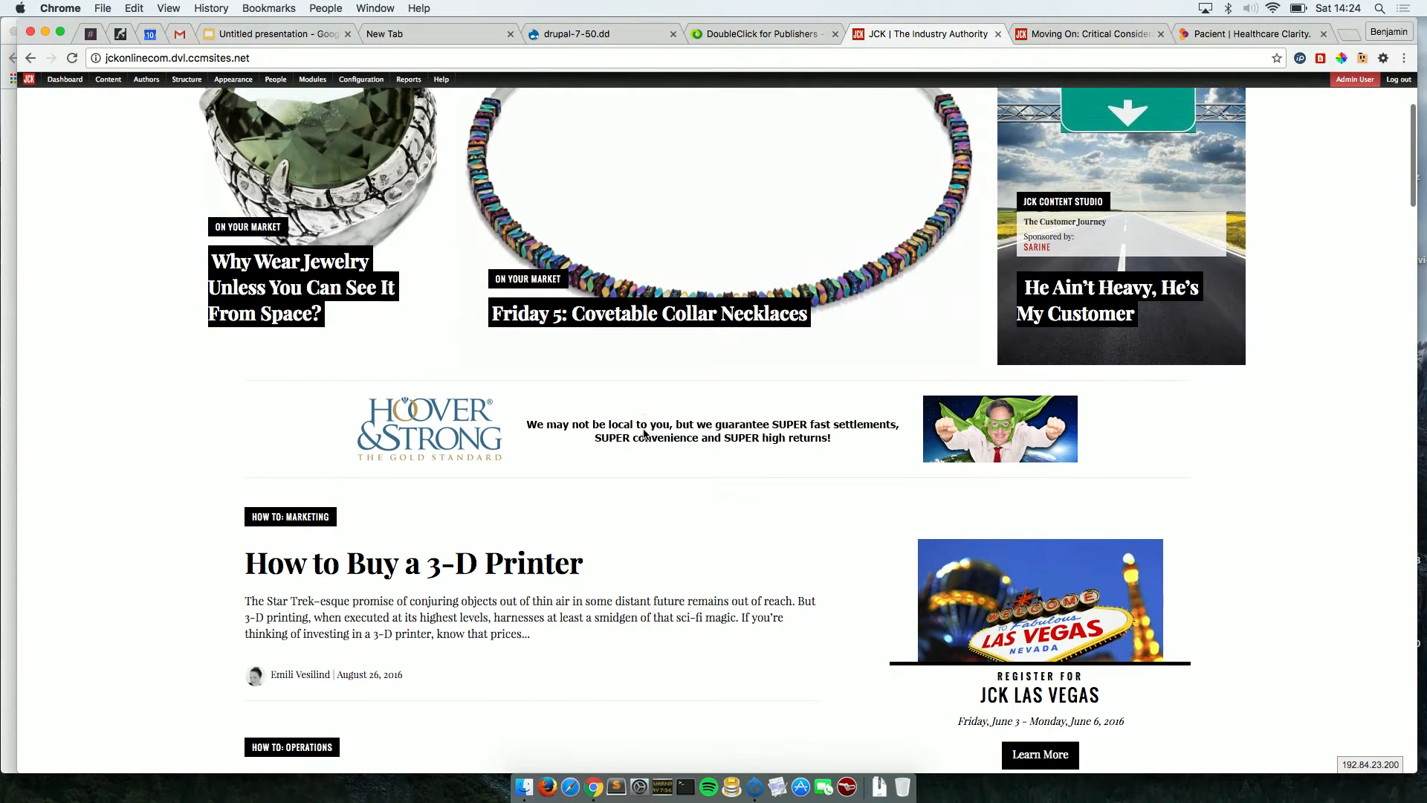
{"action": "scroll", "coordinate": [644, 434], "scroll_direction": "up", "scroll_amount": 5}
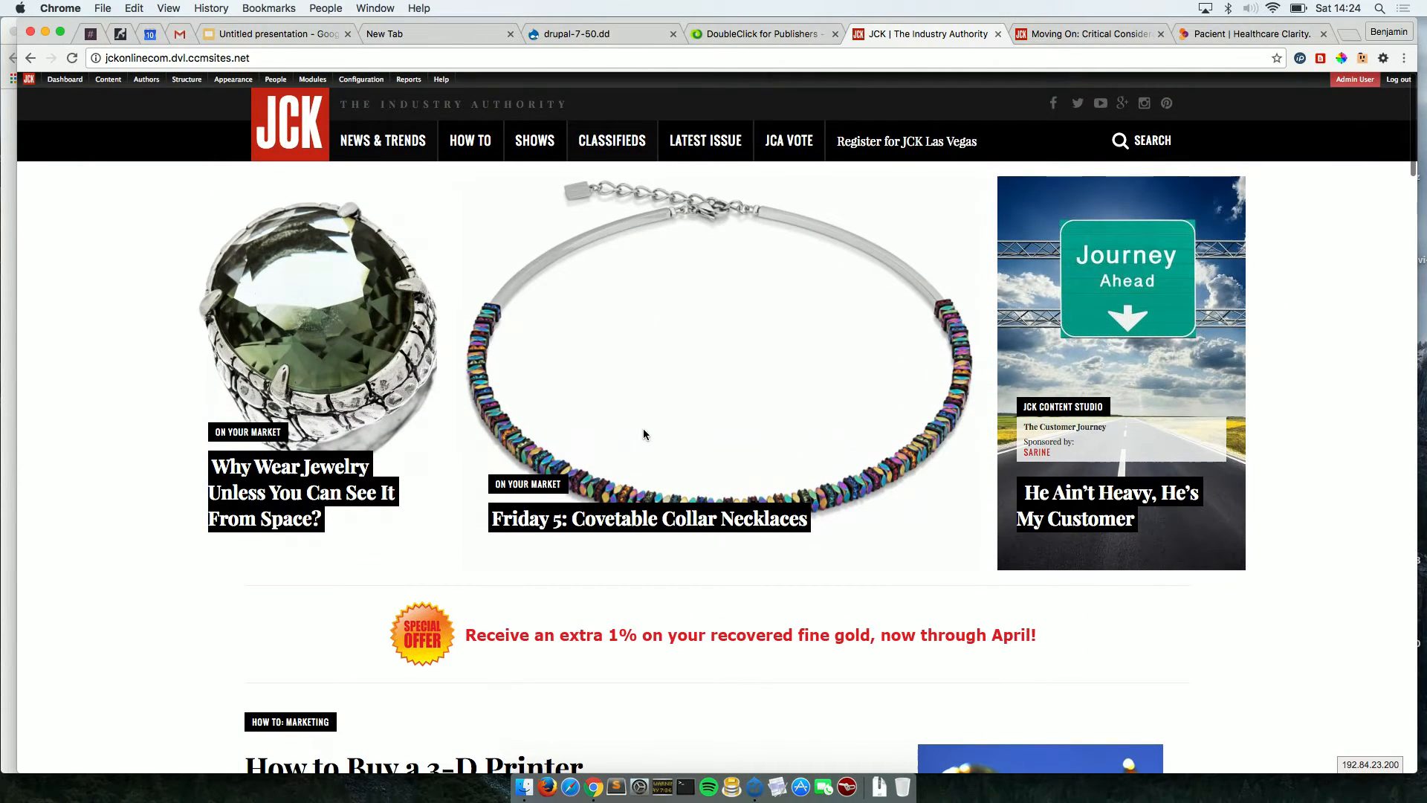
{"action": "left_click", "coordinate": [741, 34]}
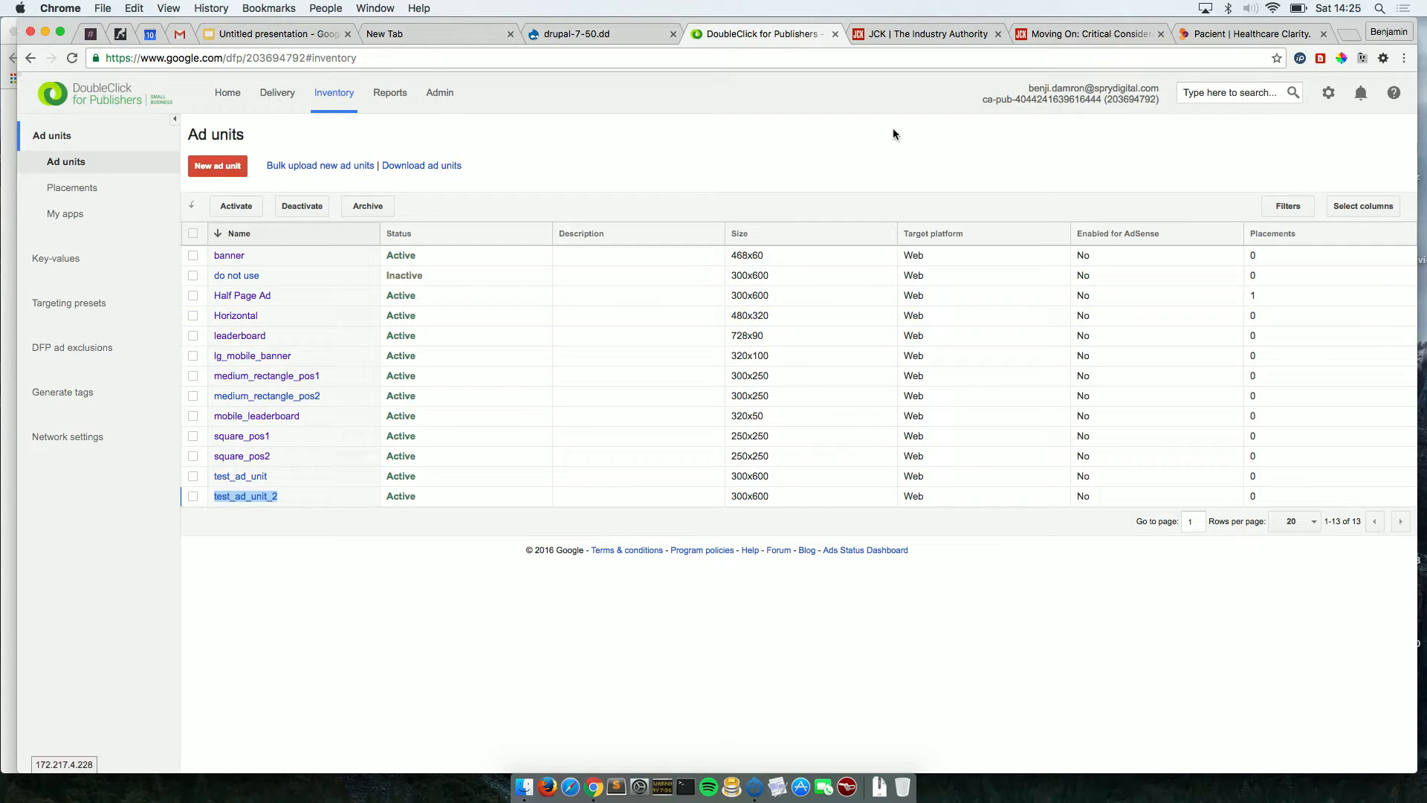
Follow the Publisher University link from the Product training help article.
{"action": "left_click", "coordinate": [7, 204]}
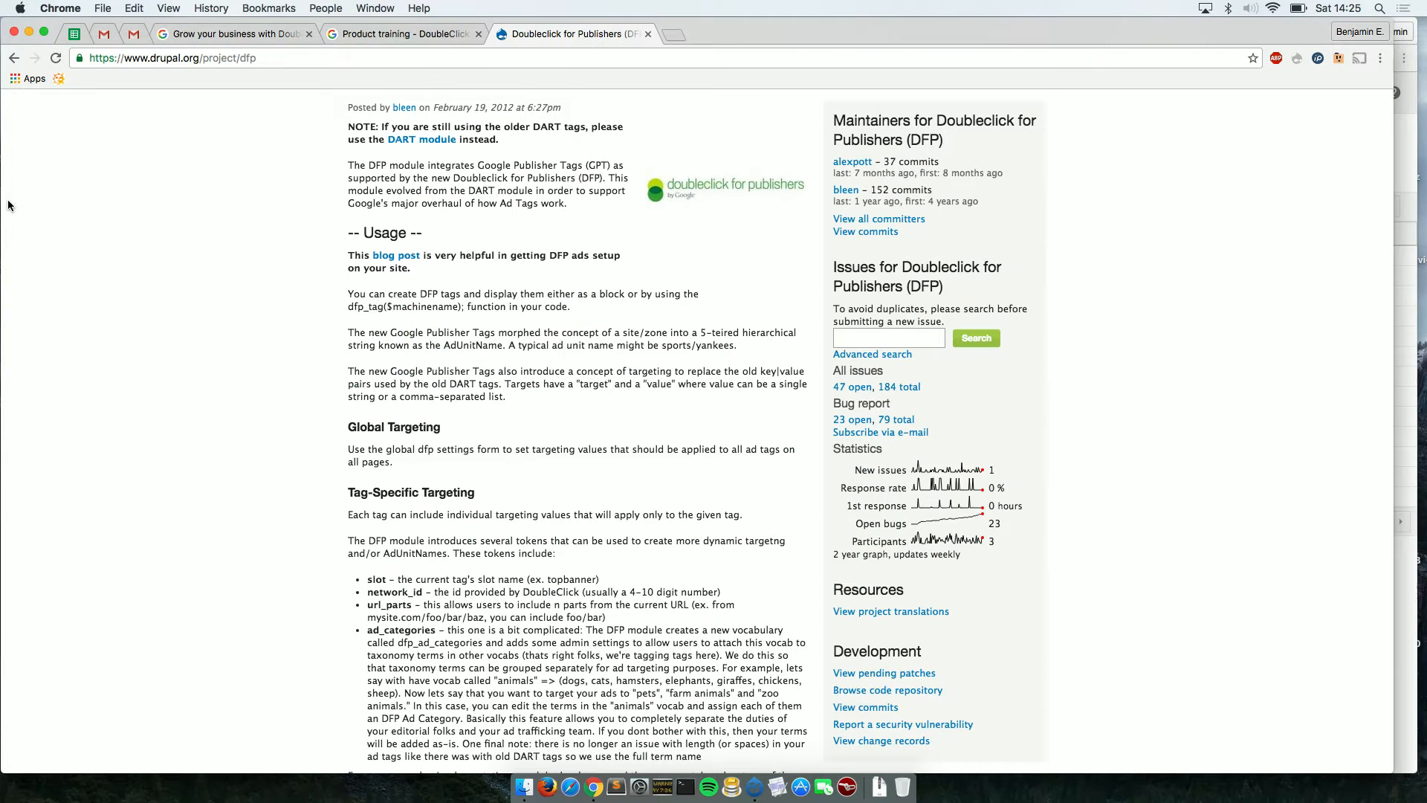
{"action": "left_click", "coordinate": [395, 32]}
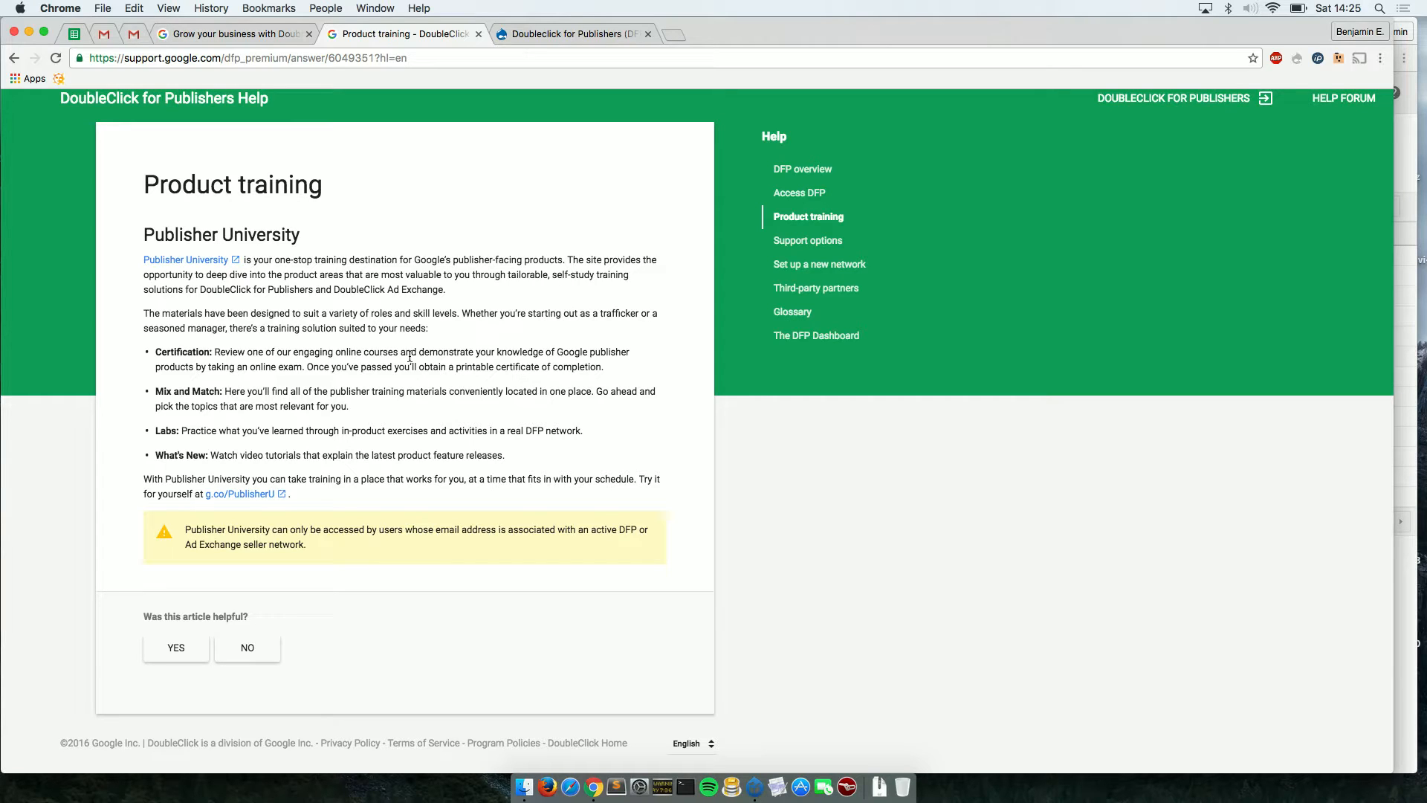
{"action": "left_click", "coordinate": [196, 259]}
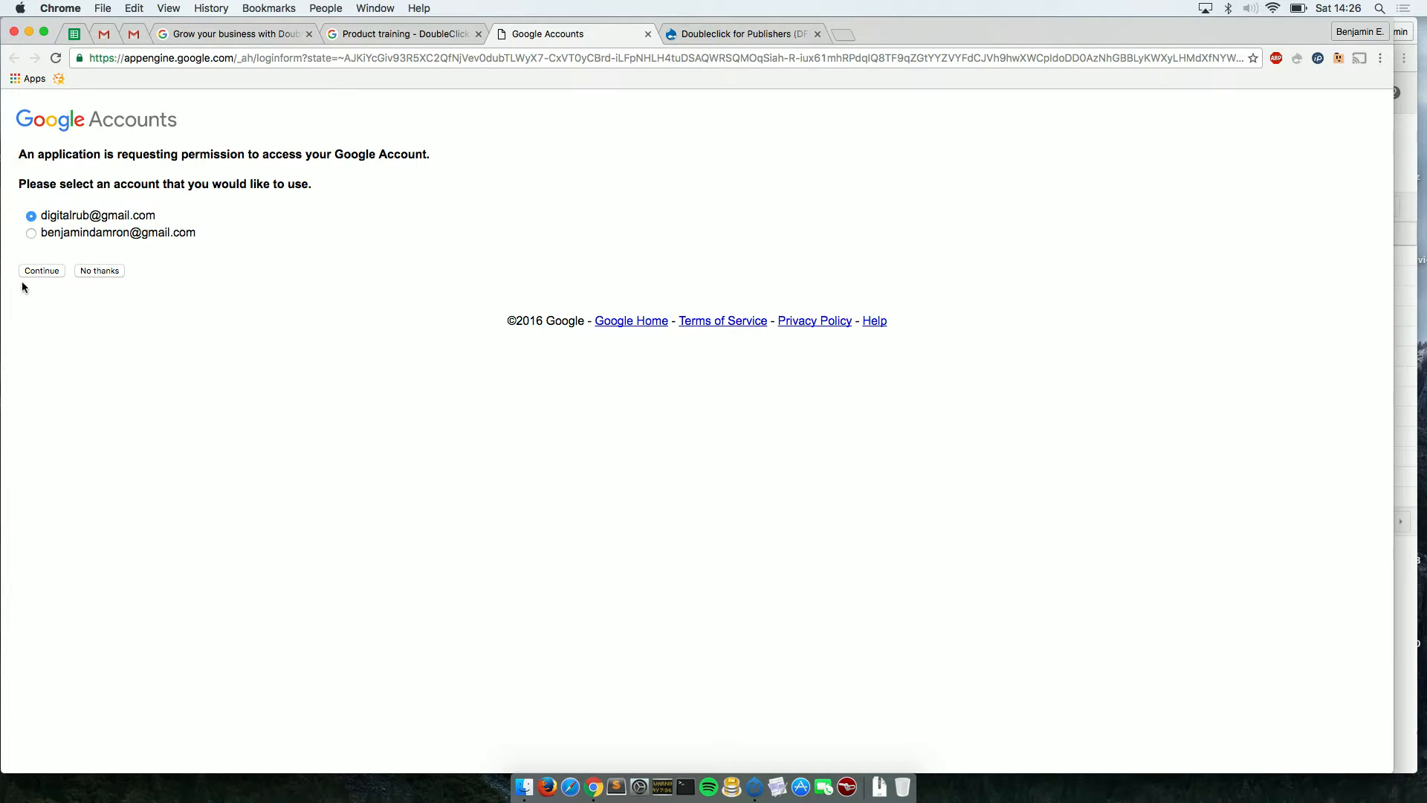
Continue signing in, pick the Google account, and allow Publisher University's permission request.
{"action": "left_click", "coordinate": [43, 272]}
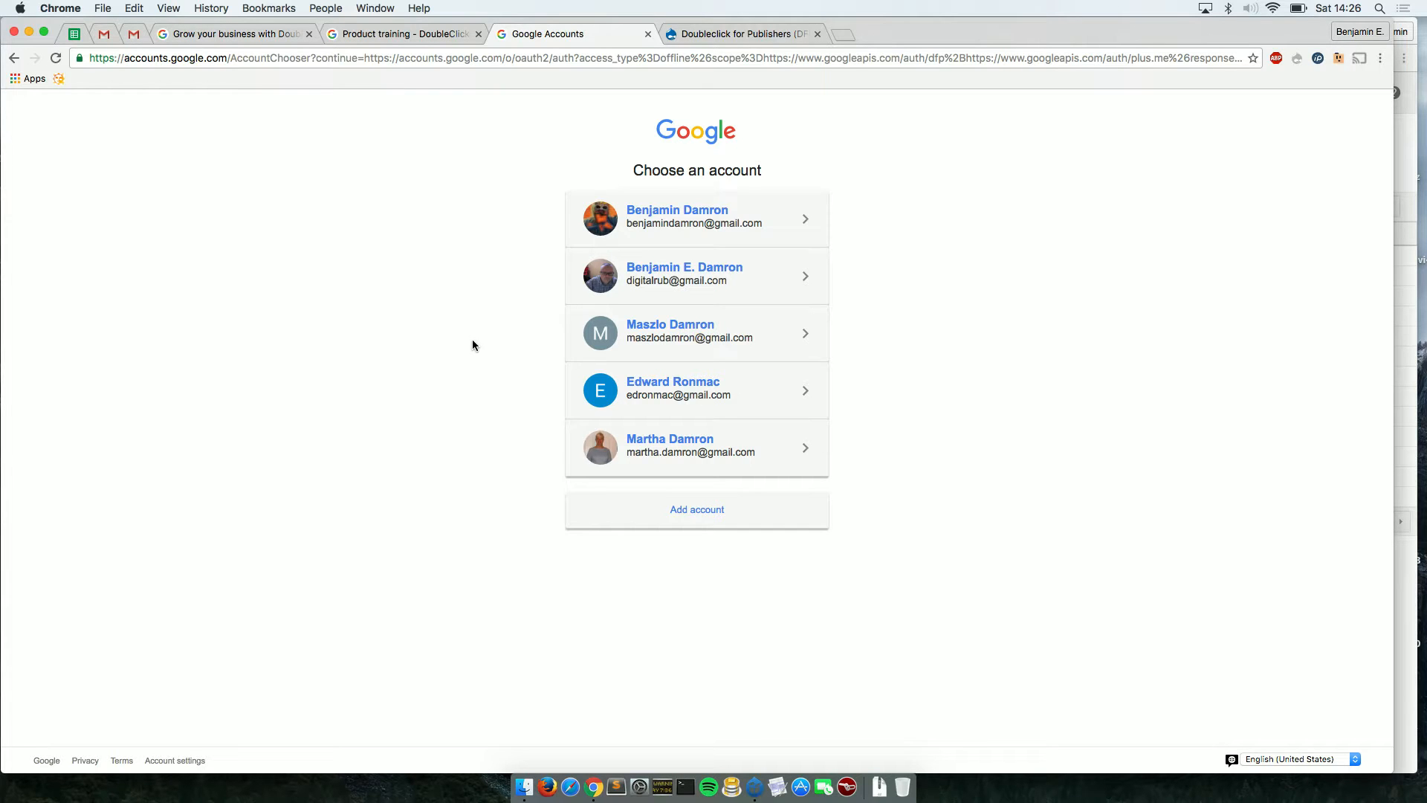
{"action": "left_click", "coordinate": [699, 281]}
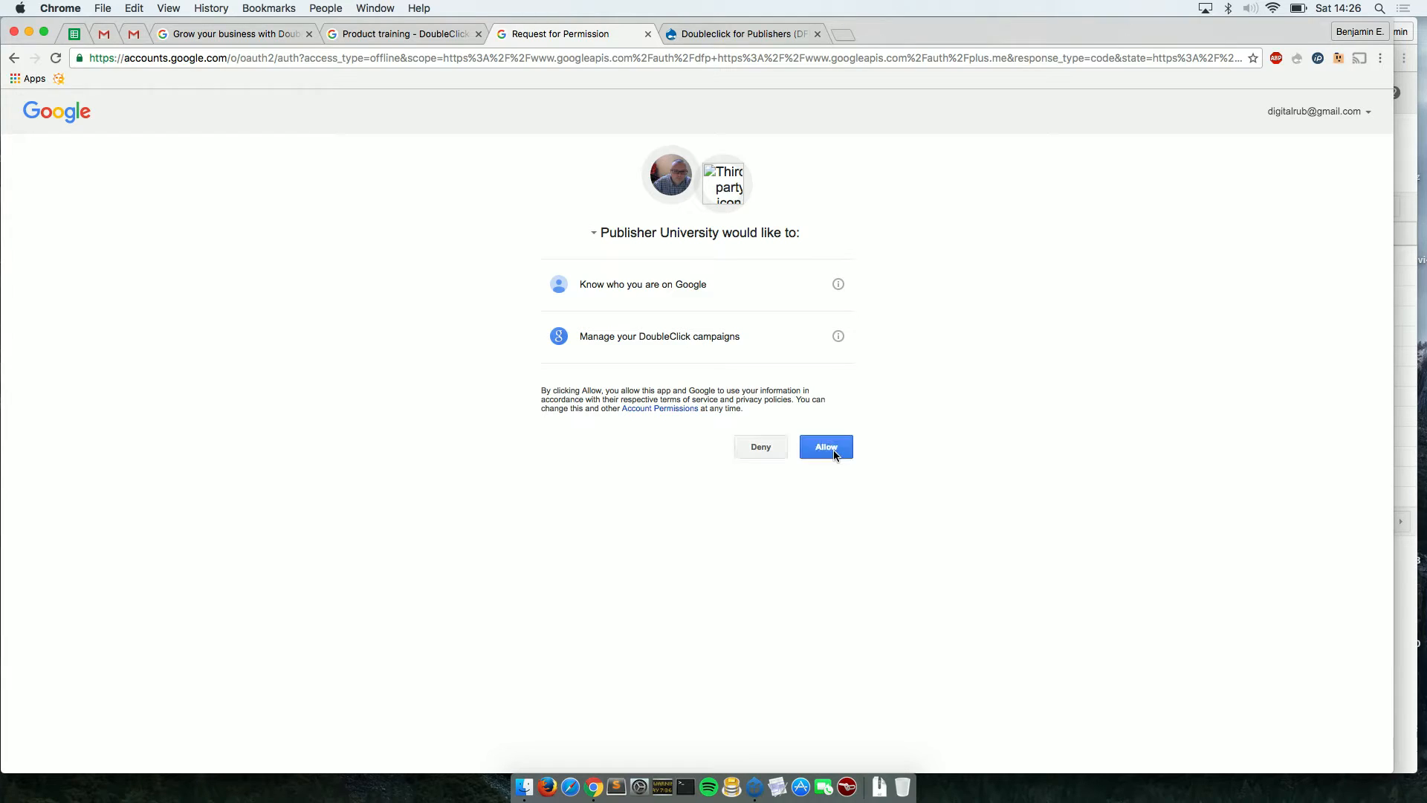
{"action": "left_click", "coordinate": [834, 449]}
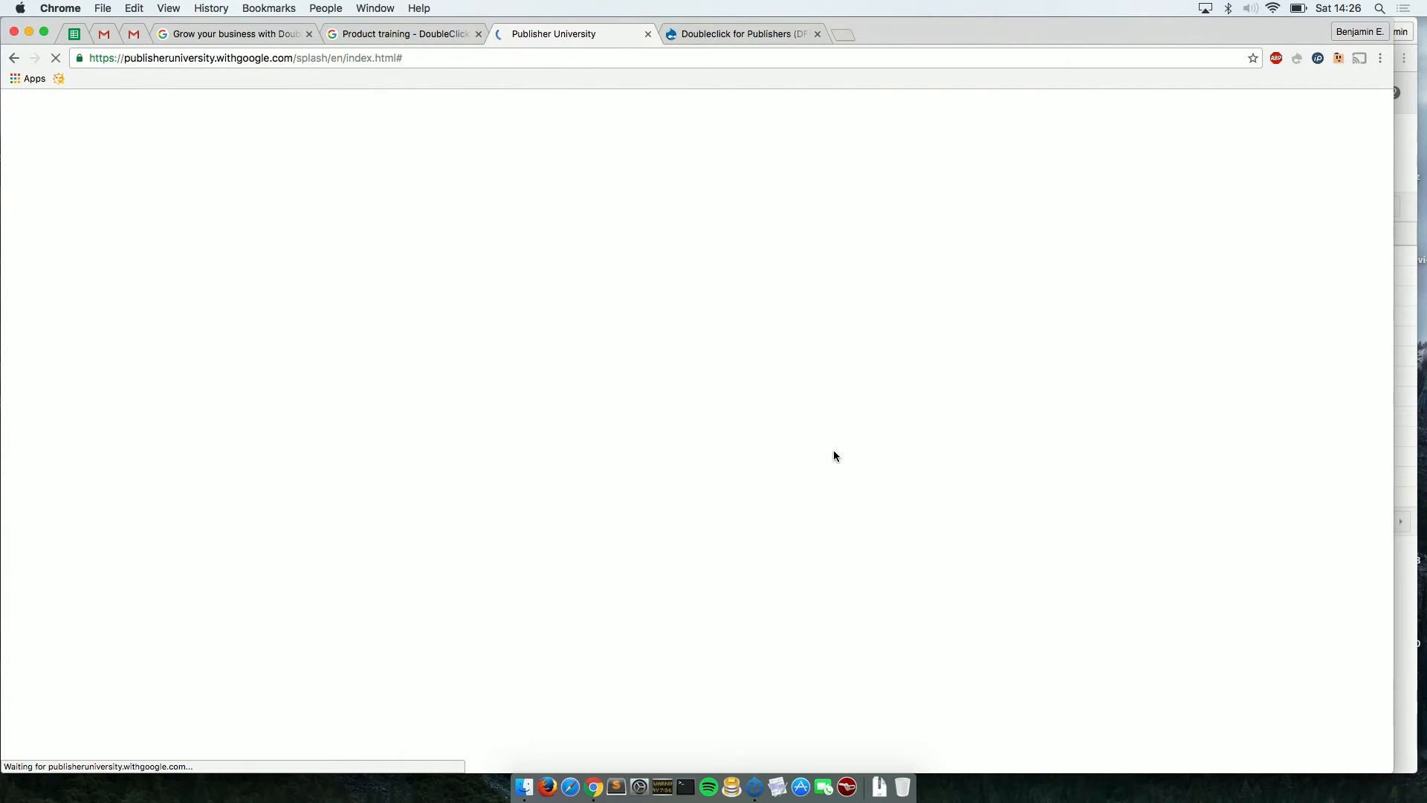
Scroll to 'Let the learning begin' and enter the School of DoubleClick for Publishers, which shows ACCESS DENIED.
{"action": "scroll", "coordinate": [833, 455], "scroll_direction": "down", "scroll_amount": 2}
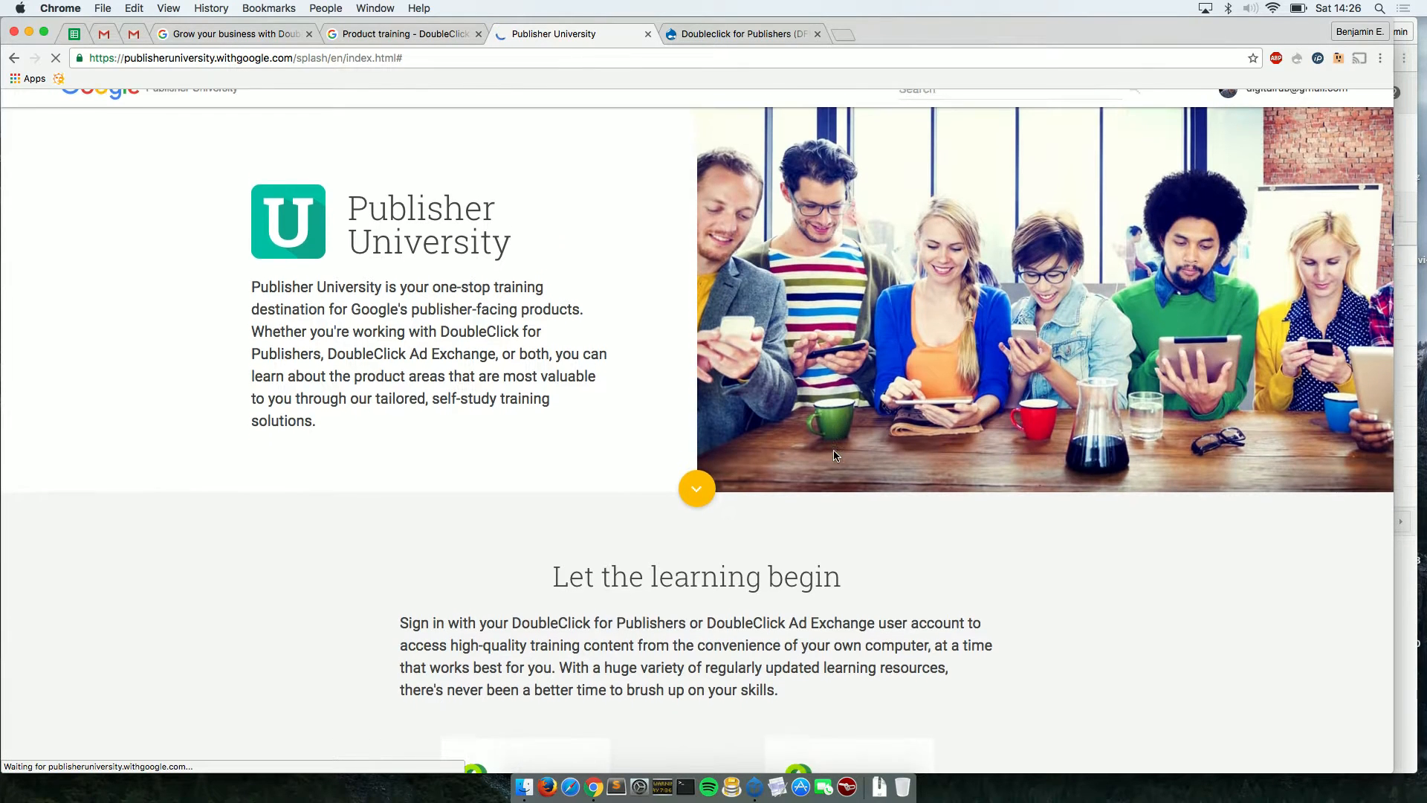
{"action": "scroll", "coordinate": [833, 456], "scroll_direction": "down", "scroll_amount": 10}
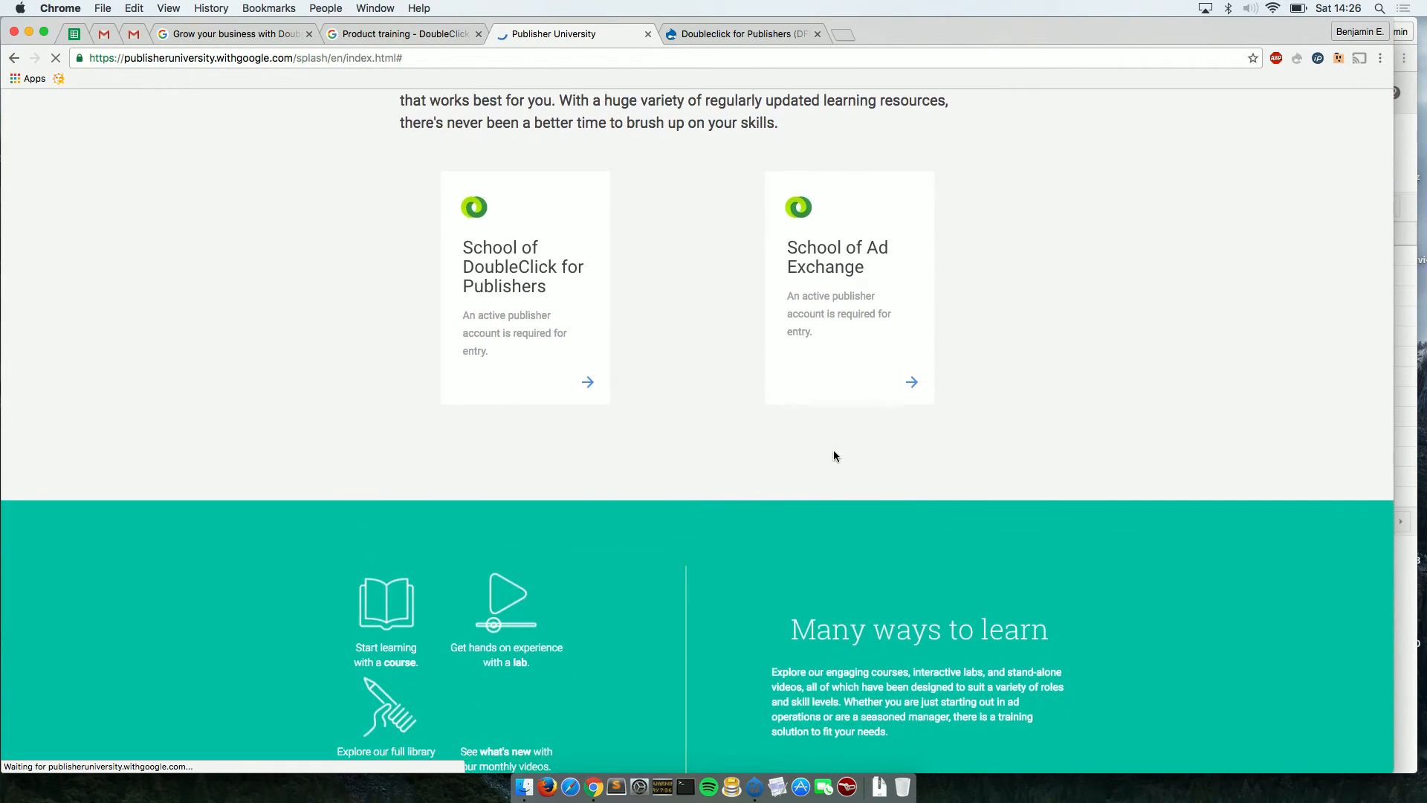
{"action": "scroll", "coordinate": [833, 455], "scroll_direction": "up", "scroll_amount": 5}
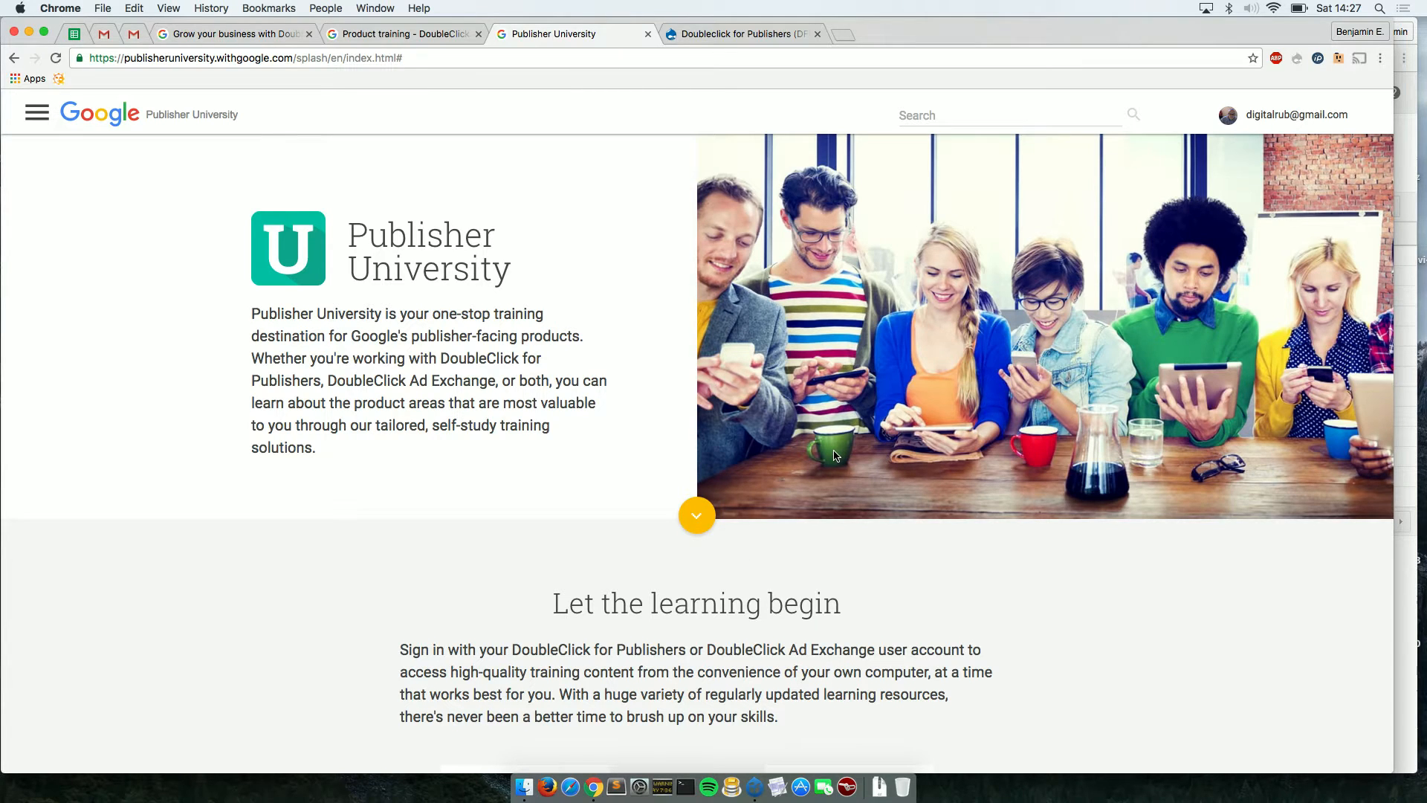
{"action": "scroll", "coordinate": [834, 456], "scroll_direction": "down", "scroll_amount": 5}
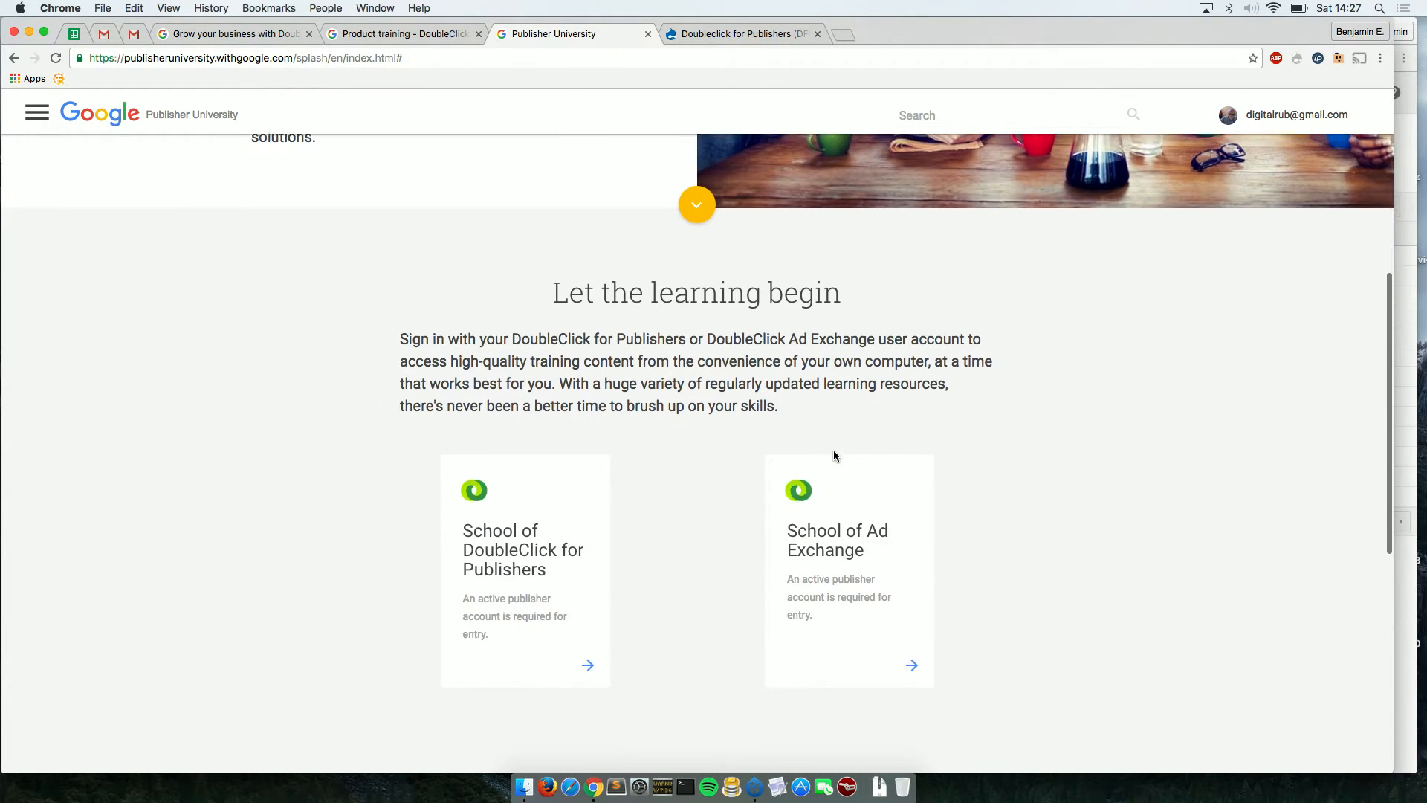
{"action": "scroll", "coordinate": [832, 449], "scroll_direction": "down", "scroll_amount": 3}
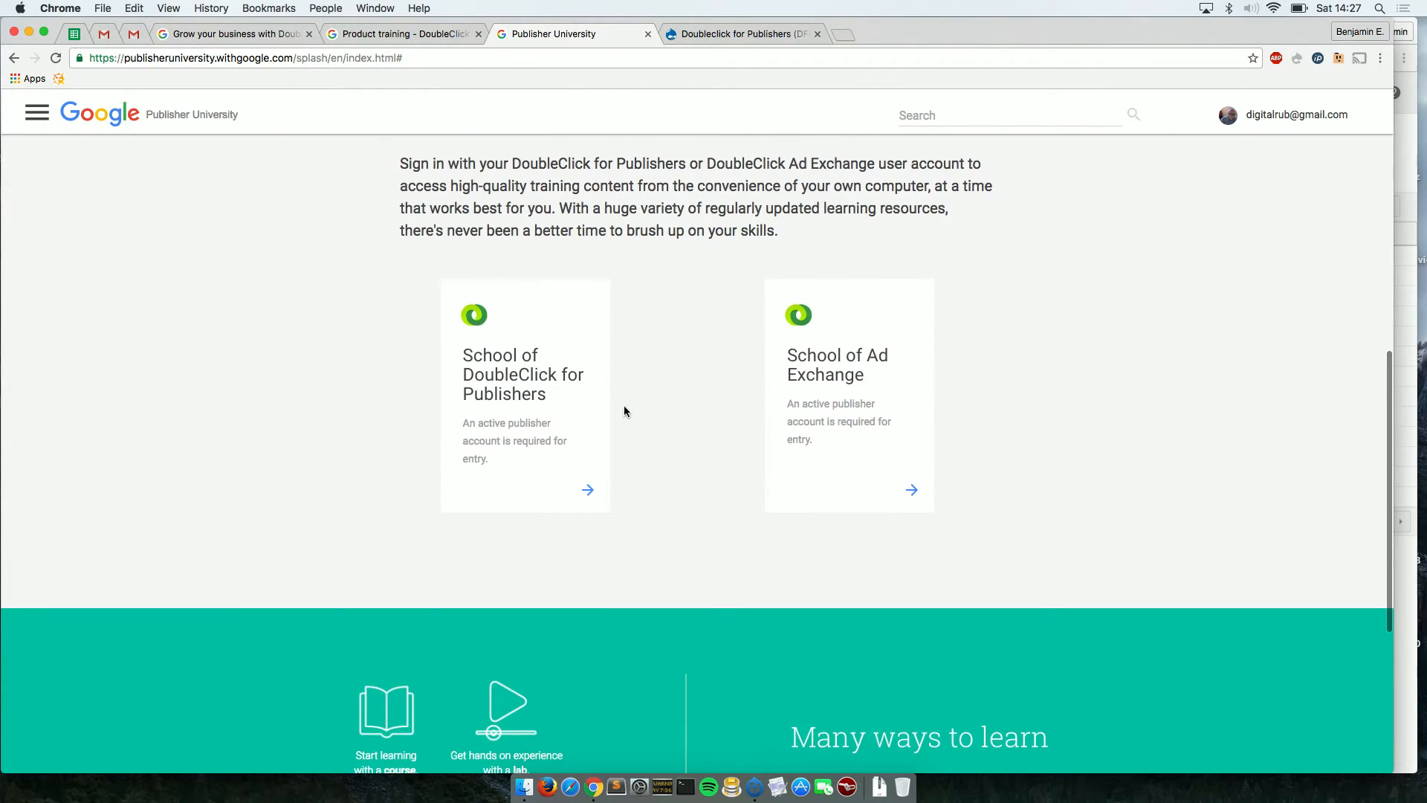
{"action": "left_click", "coordinate": [546, 381]}
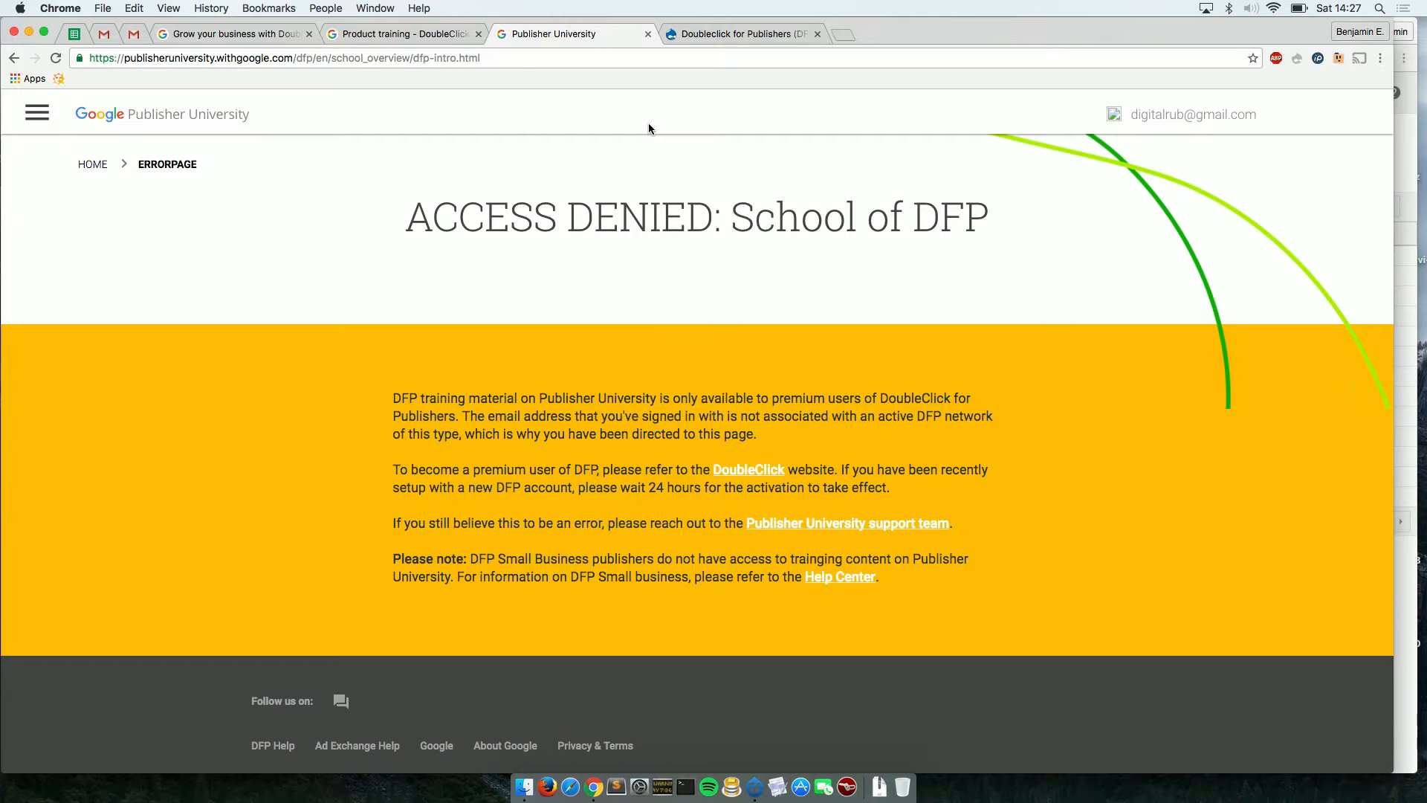
Close Publisher University and return to the Drupal DFP module page.
{"action": "left_click", "coordinate": [648, 34]}
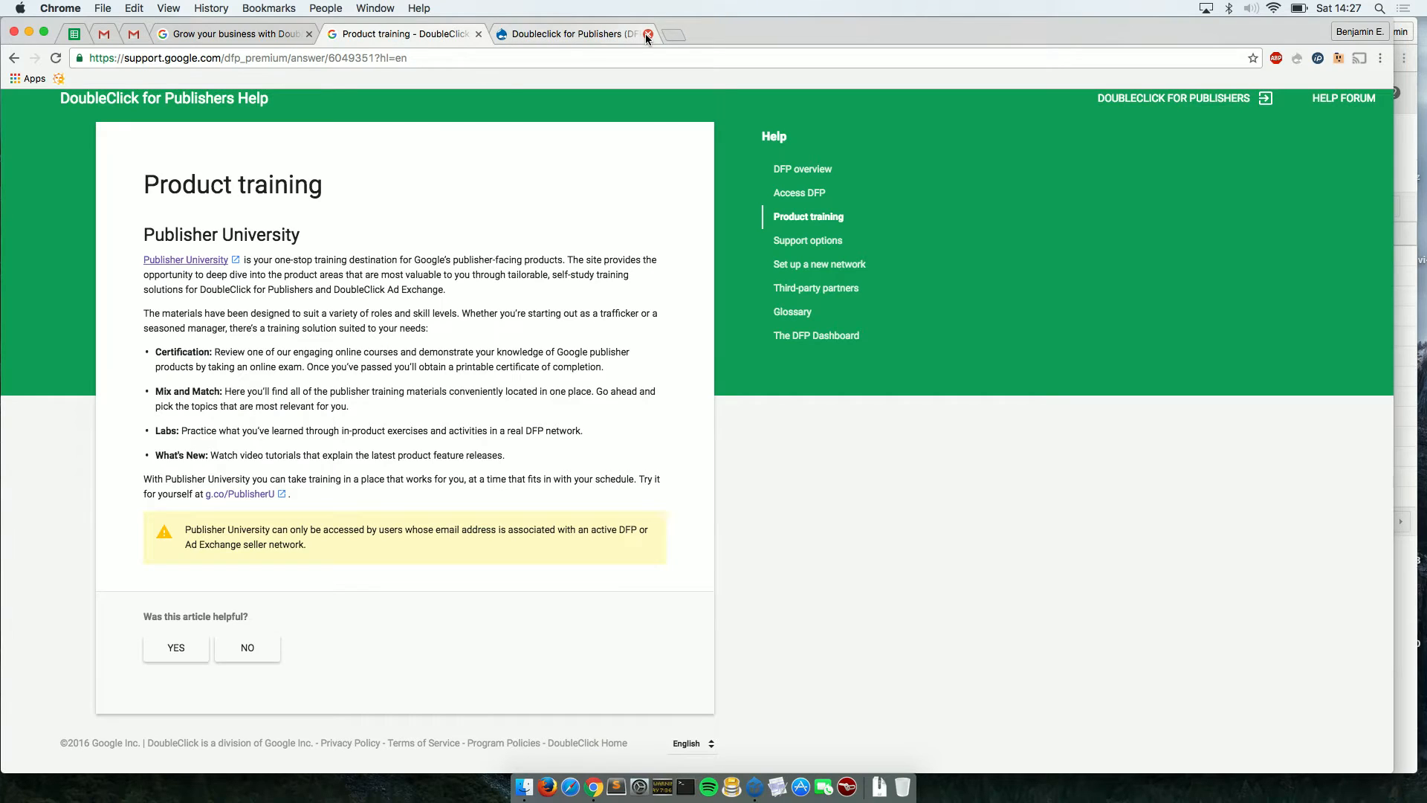
{"action": "left_click", "coordinate": [589, 33]}
{"action": "scroll", "coordinate": [699, 349], "scroll_direction": "up", "scroll_amount": 1}
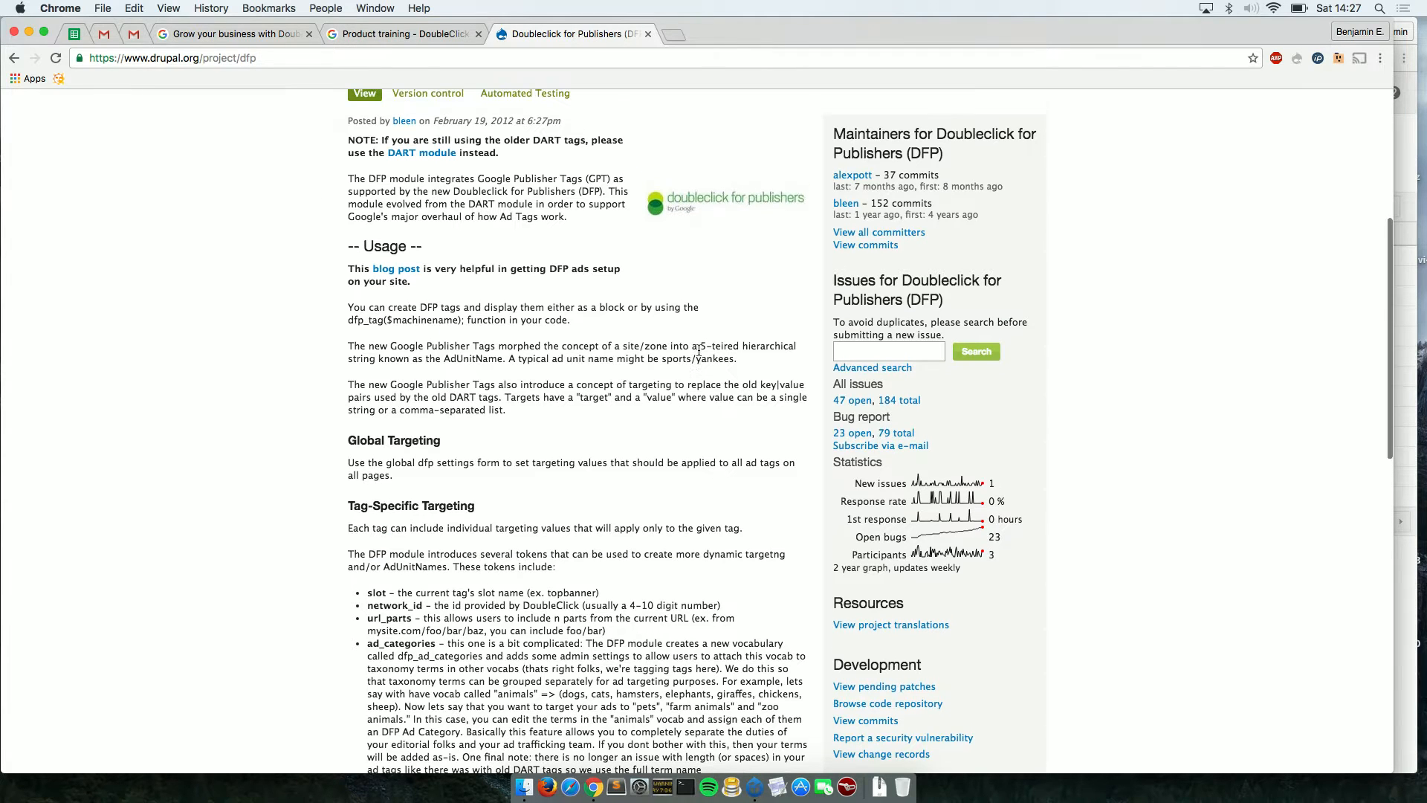
Look over the DoubleClick inventory management contact form, then return to the DFP Ad units list.
{"action": "left_click", "coordinate": [211, 37]}
{"action": "scroll", "coordinate": [531, 502], "scroll_direction": "down", "scroll_amount": 8}
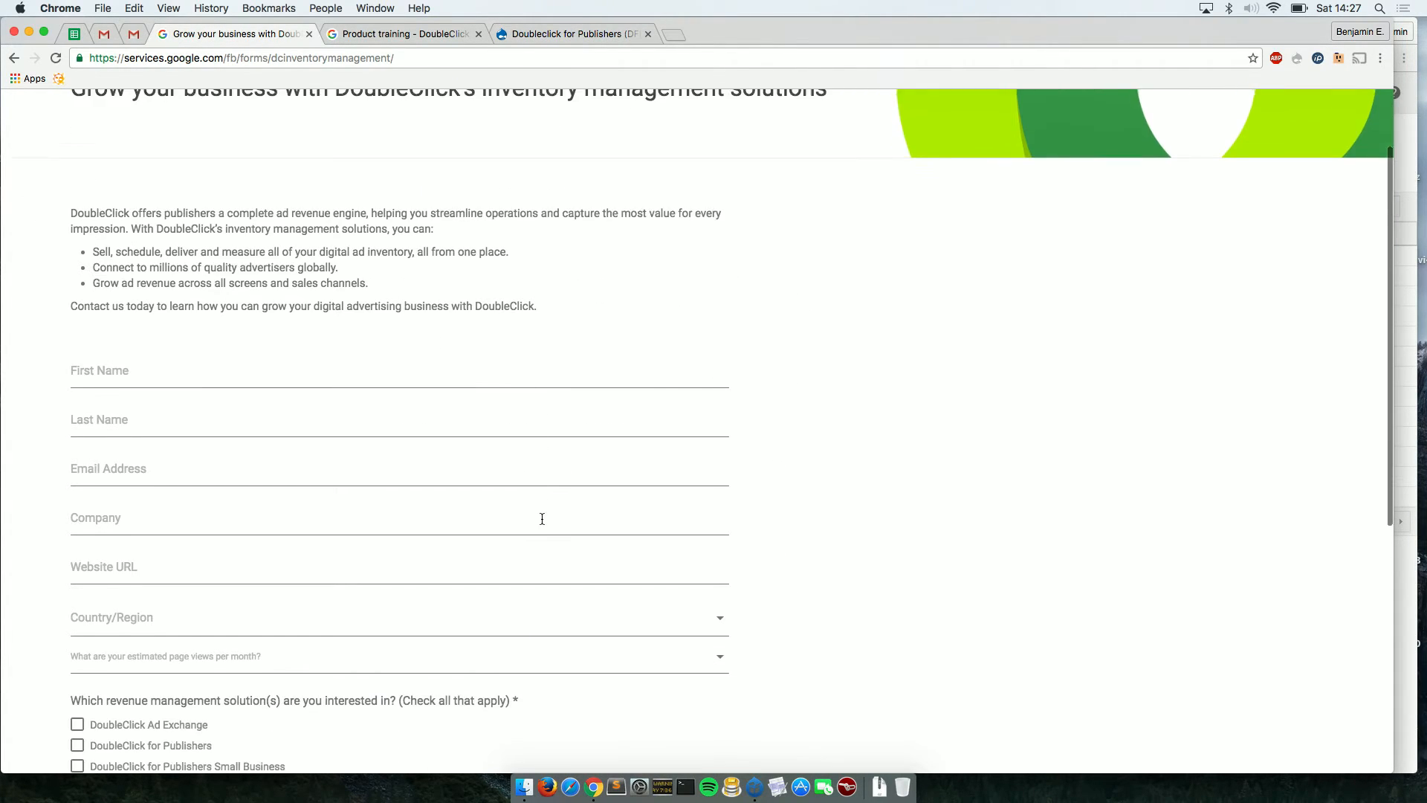
{"action": "scroll", "coordinate": [542, 519], "scroll_direction": "down", "scroll_amount": 3}
{"action": "scroll", "coordinate": [541, 519], "scroll_direction": "up", "scroll_amount": 1}
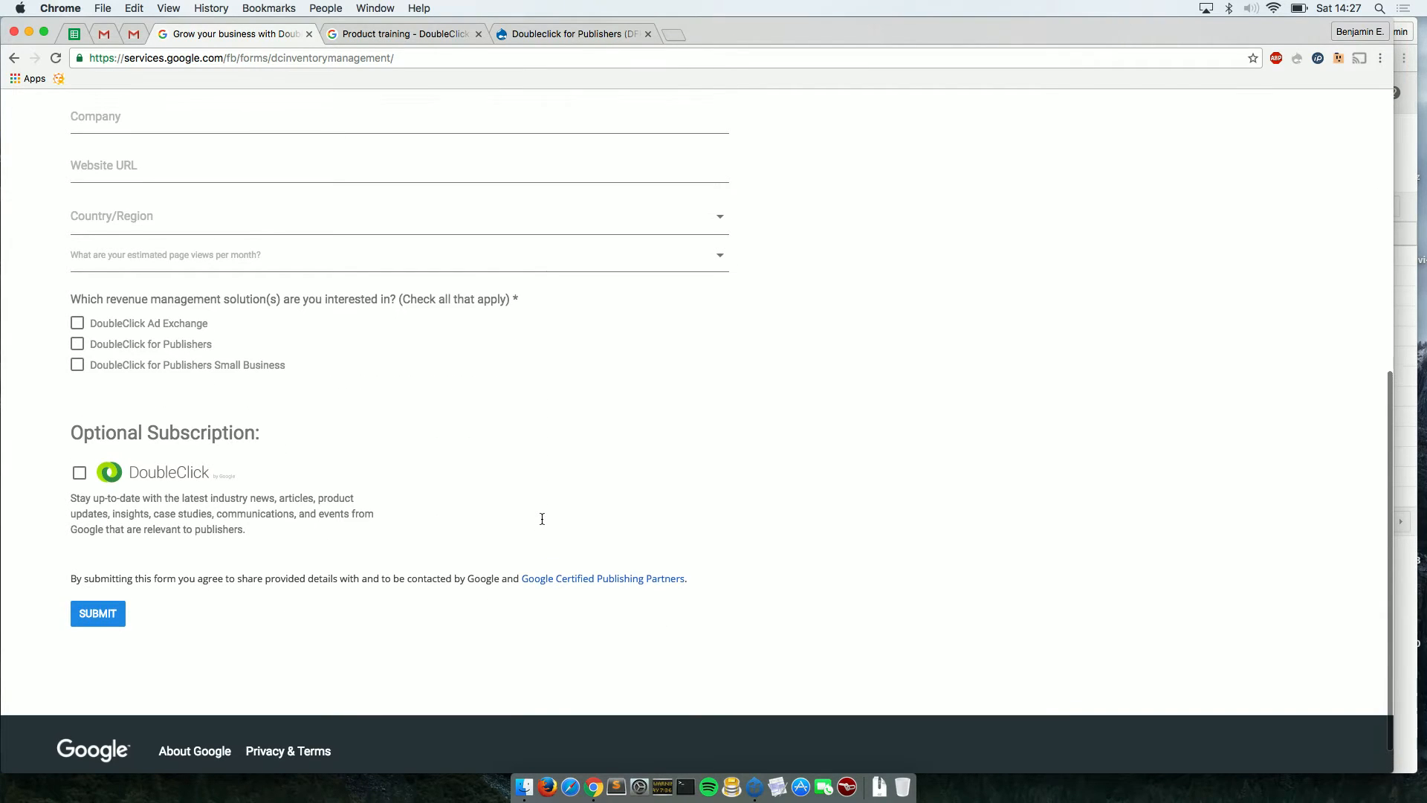
{"action": "scroll", "coordinate": [542, 518], "scroll_direction": "up", "scroll_amount": 5}
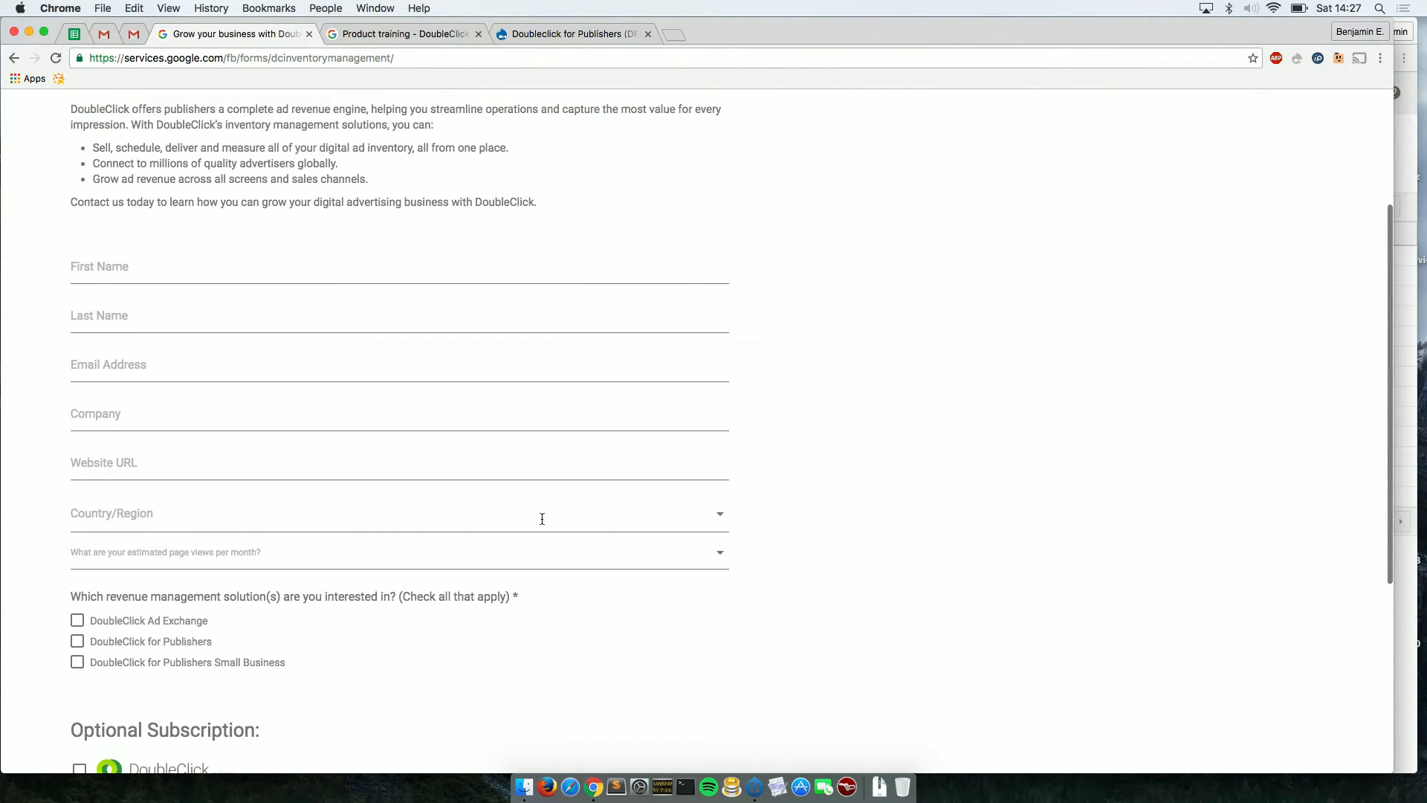
{"action": "scroll", "coordinate": [542, 519], "scroll_direction": "up", "scroll_amount": 4}
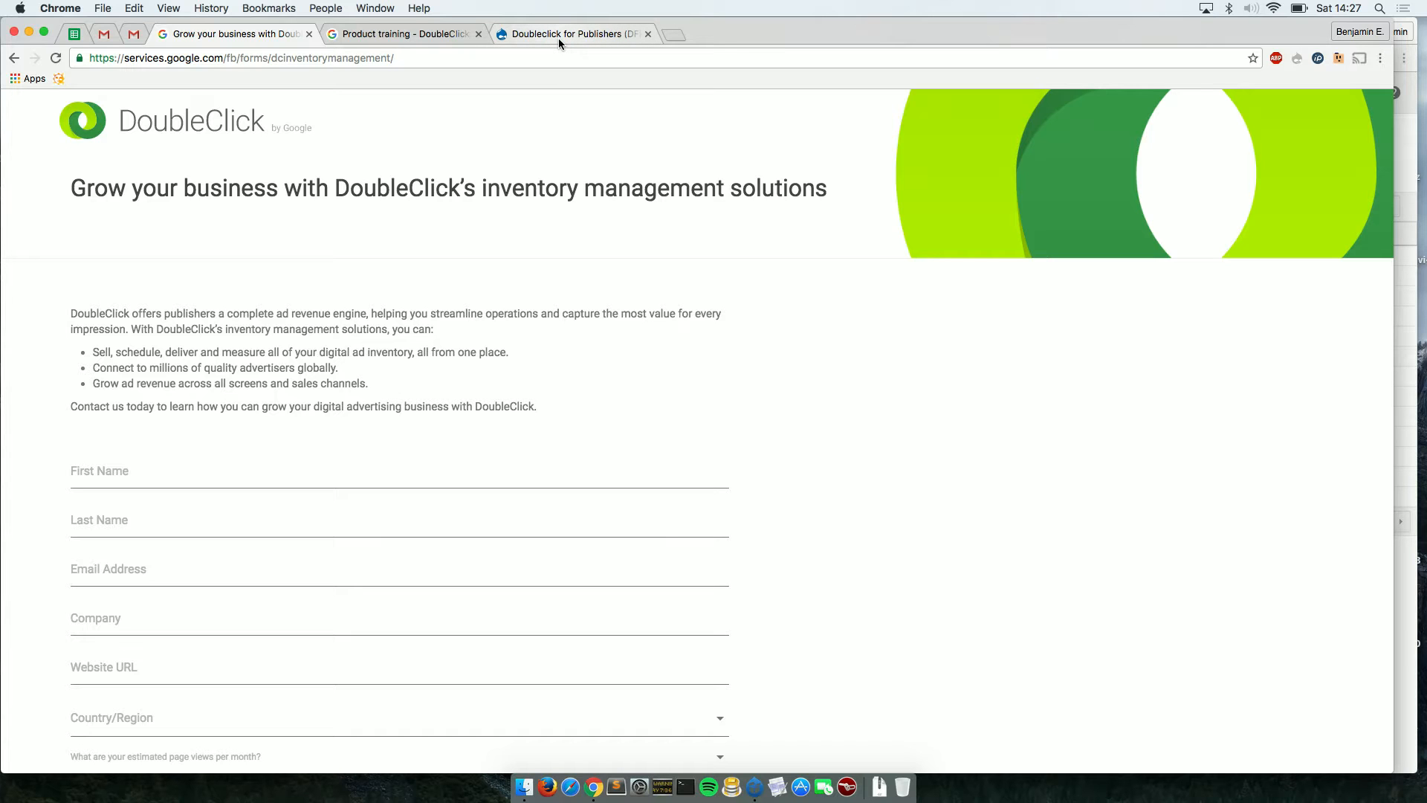
{"action": "left_click", "coordinate": [1407, 130]}
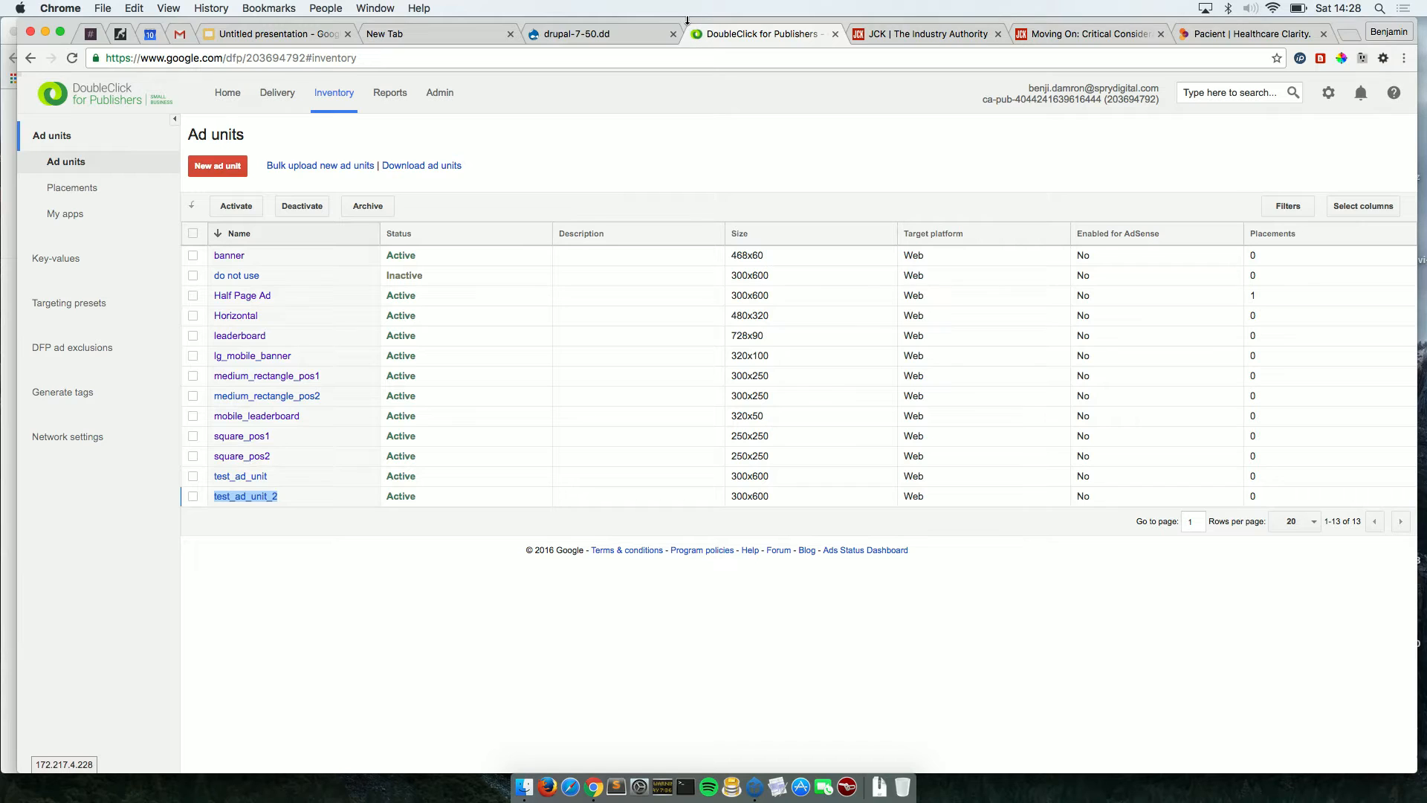
Search the web for 'google dfp consile' and open the Google Publisher Console help article.
{"action": "left_click_drag", "start_coordinate": [689, 19], "coordinate": [696, 20]}
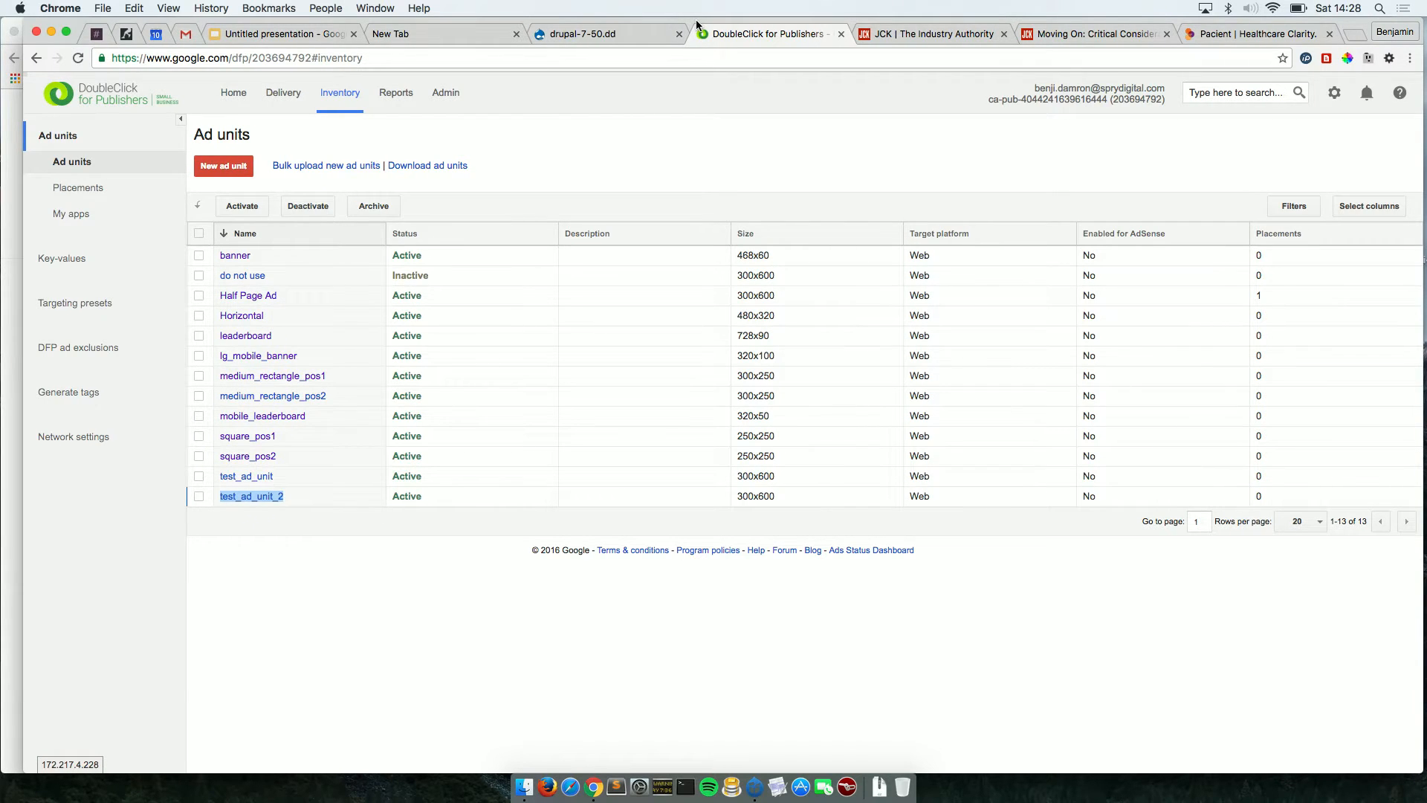
{"action": "left_click", "coordinate": [1262, 34]}
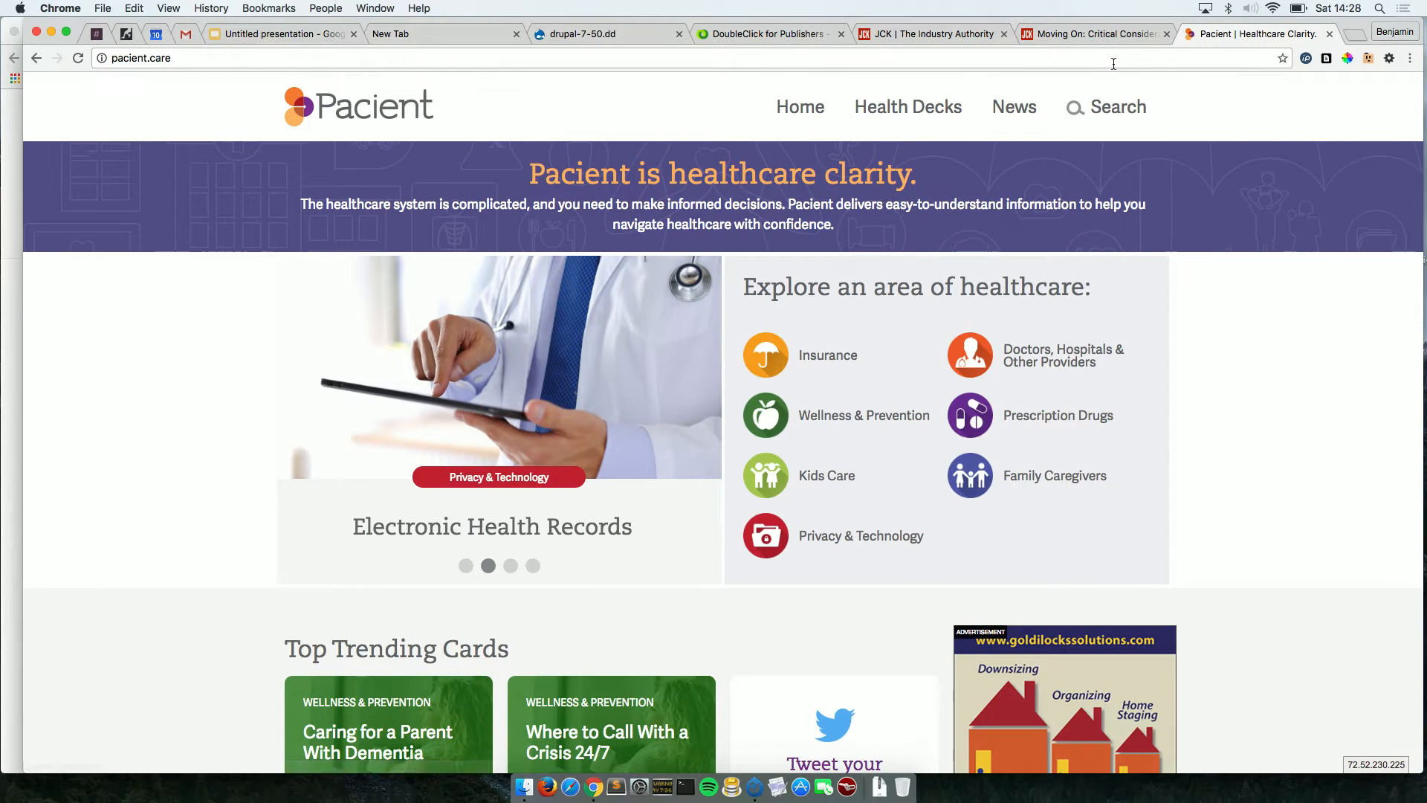
{"action": "left_click", "coordinate": [1115, 58]}
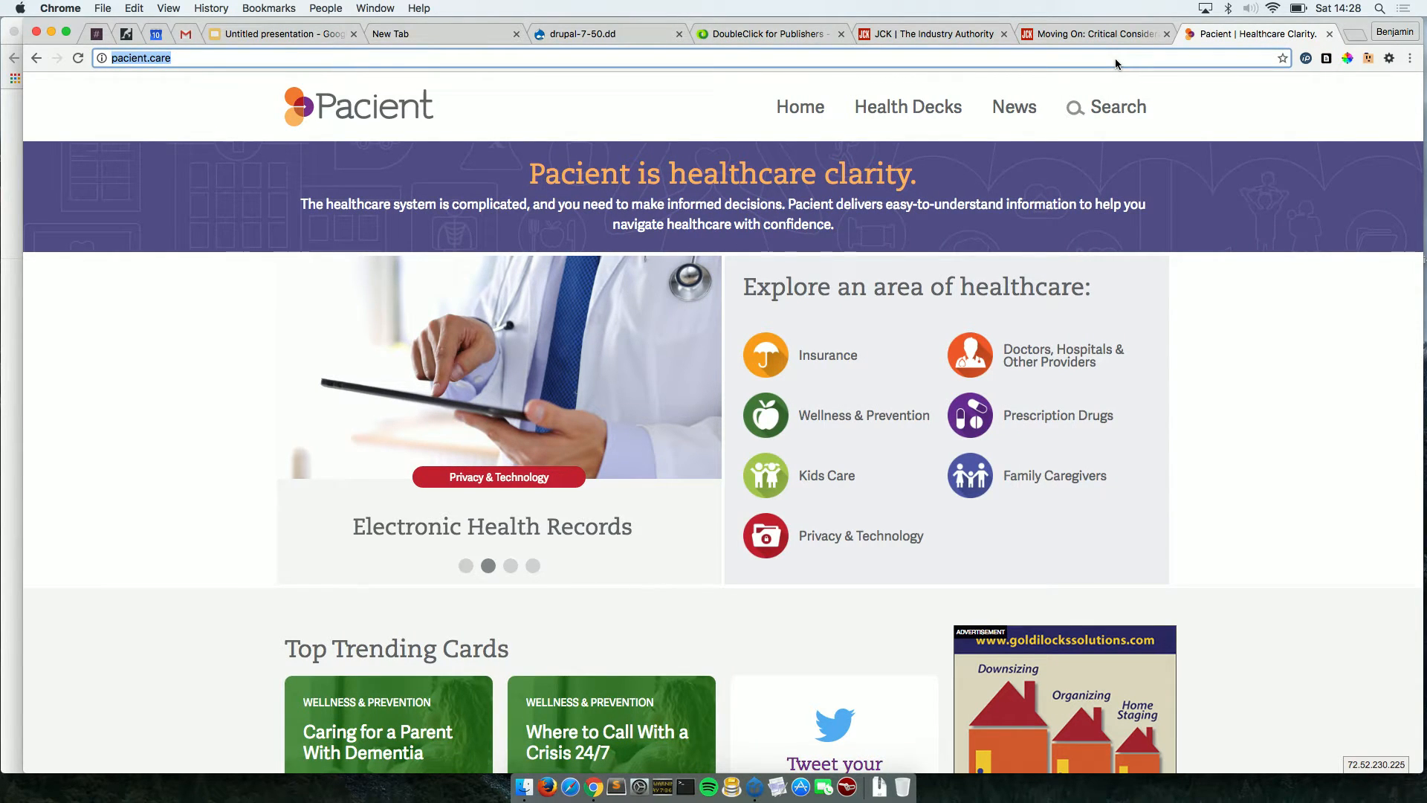
{"action": "type", "text": "google"}
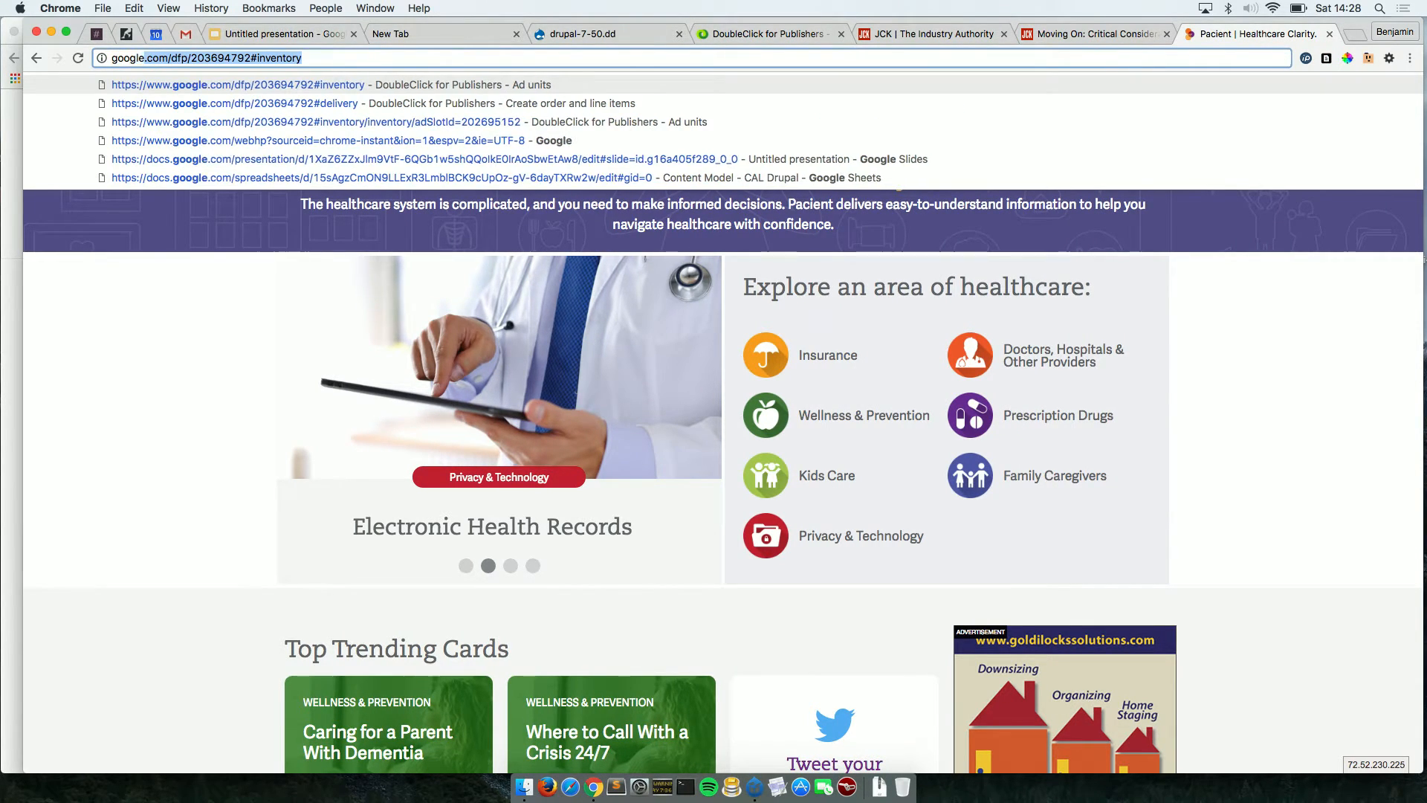
{"action": "type", "text": " dfp"}
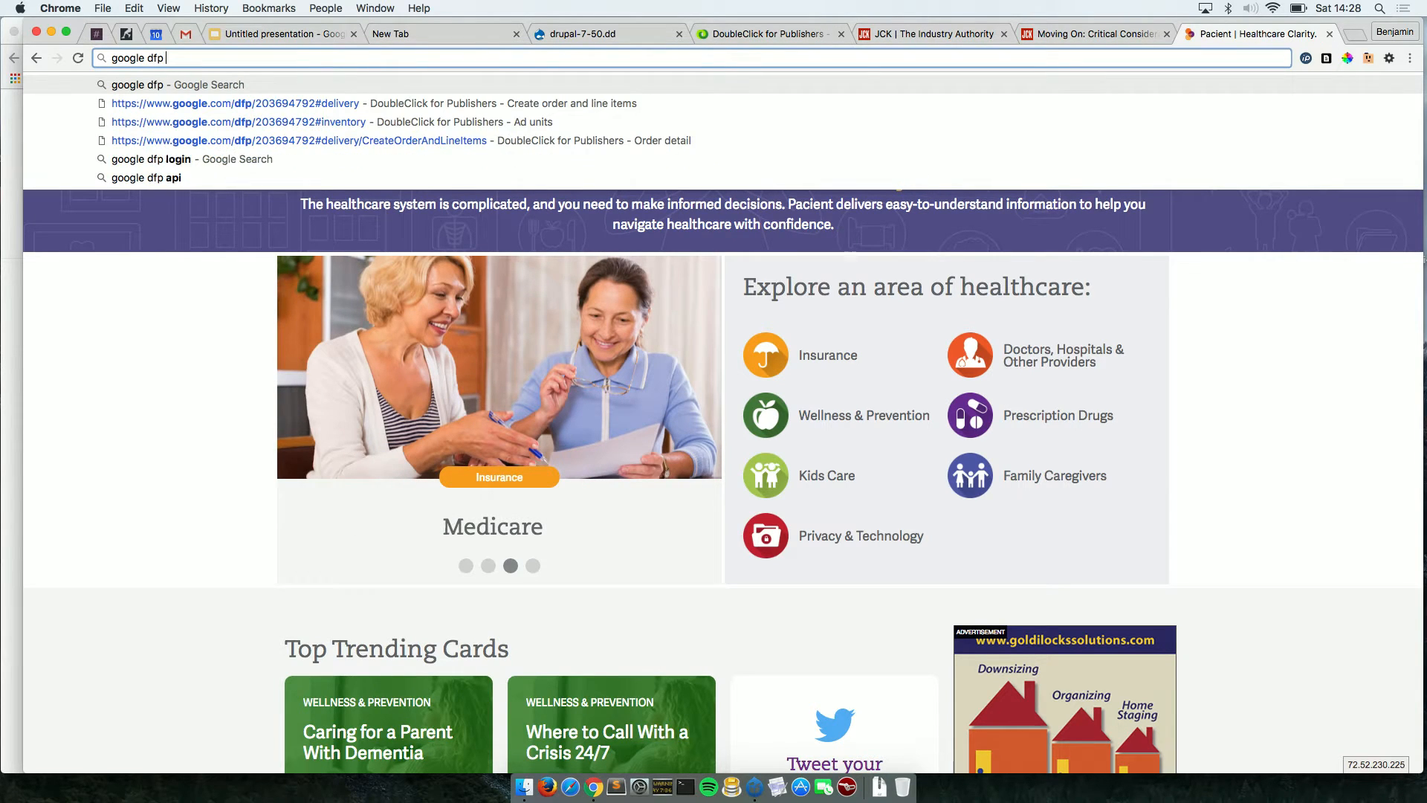
{"action": "type", "text": " consile"}
{"action": "key", "text": "Return"}
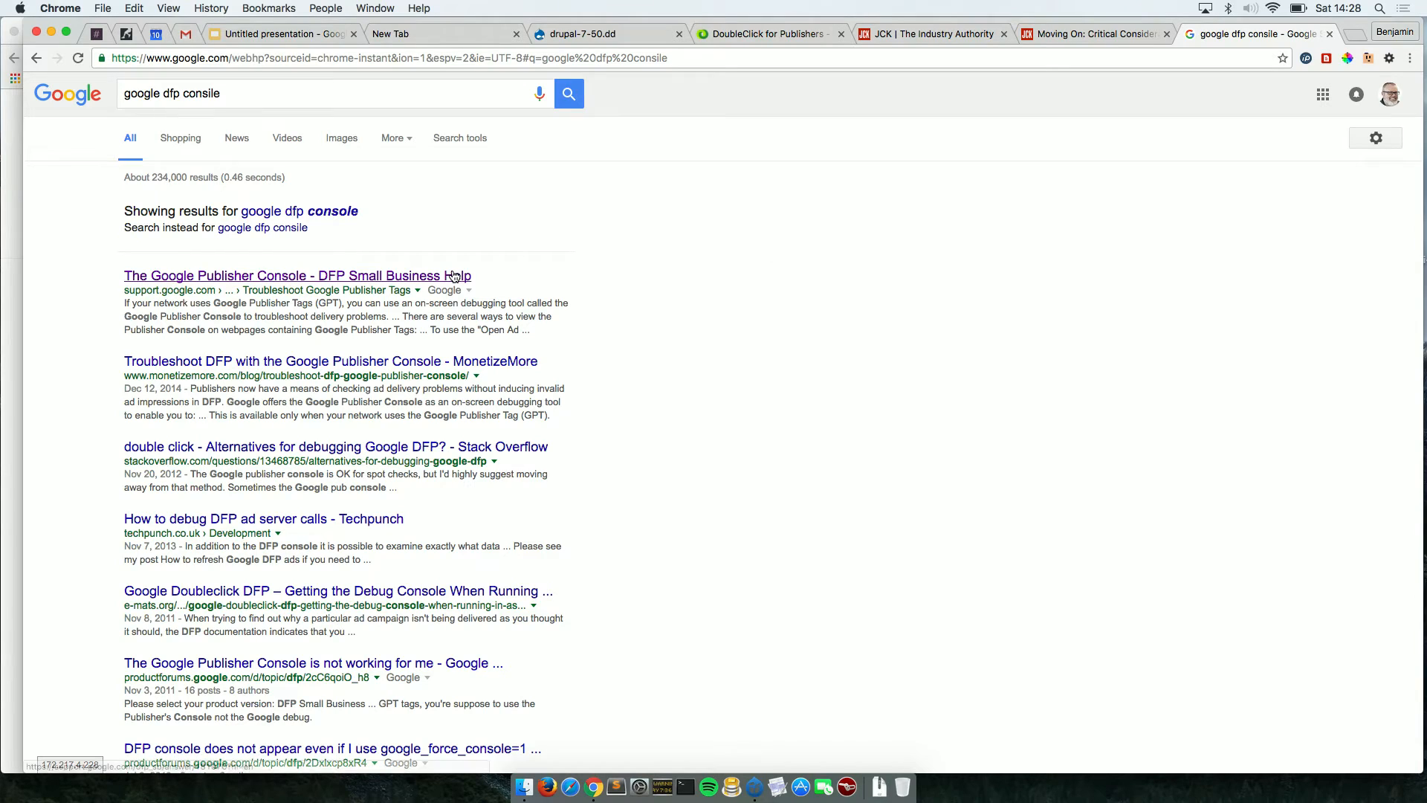
{"action": "left_click", "coordinate": [455, 277]}
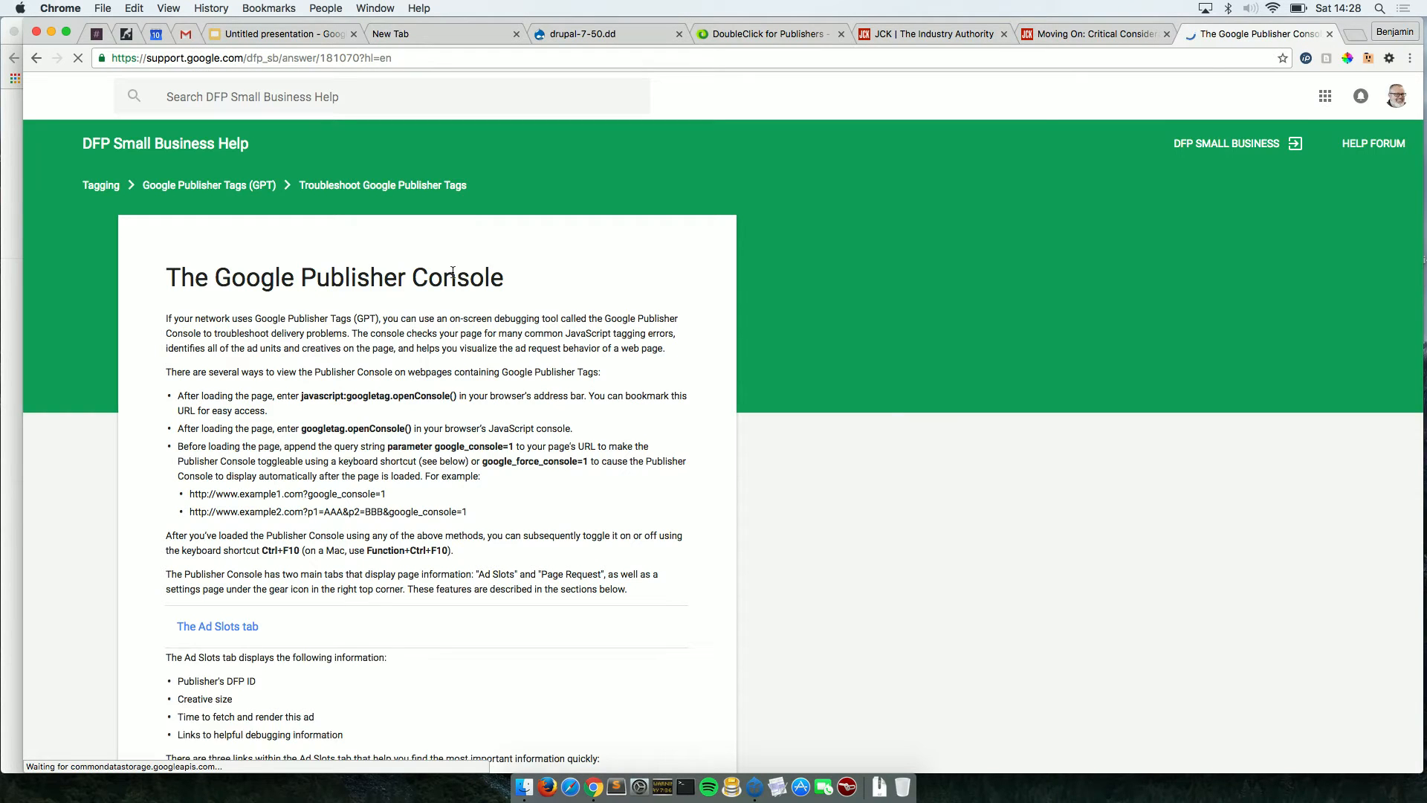
Copy the javascript:googletag.openConsole() snippet from the article and return to the JCK homepage.
{"action": "scroll", "coordinate": [430, 513], "scroll_direction": "down", "scroll_amount": 1}
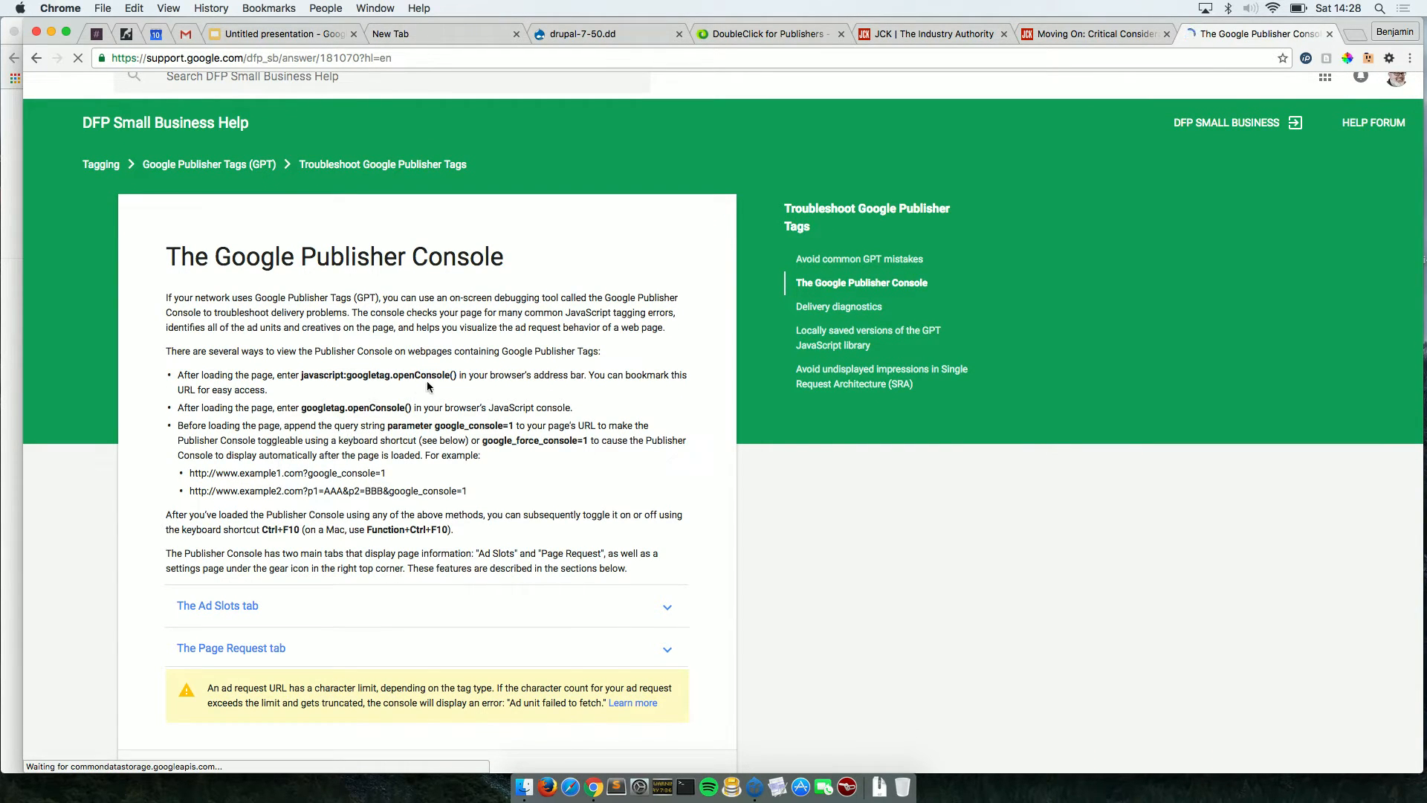
{"action": "left_click_drag", "start_coordinate": [456, 375], "coordinate": [302, 376]}
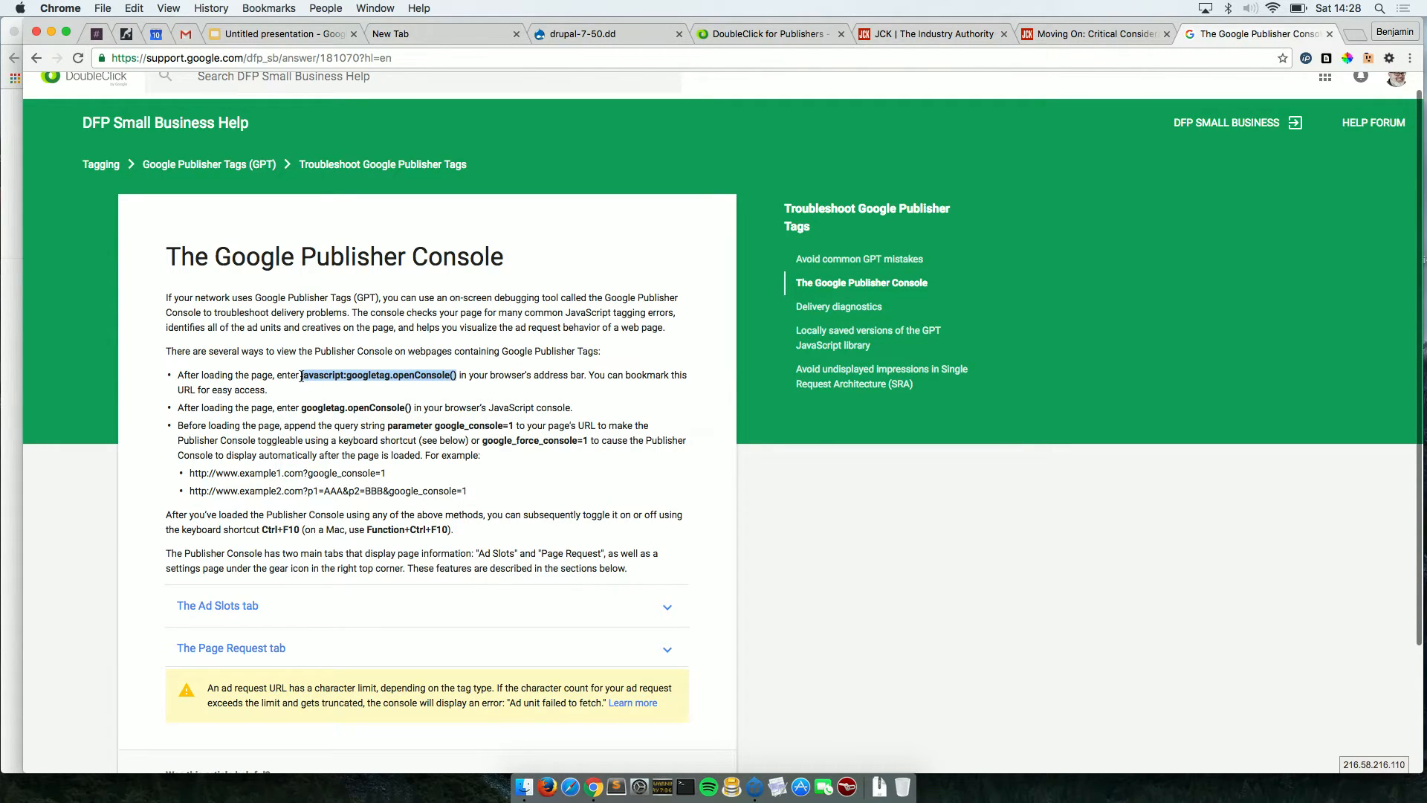
{"action": "key", "text": "super+c"}
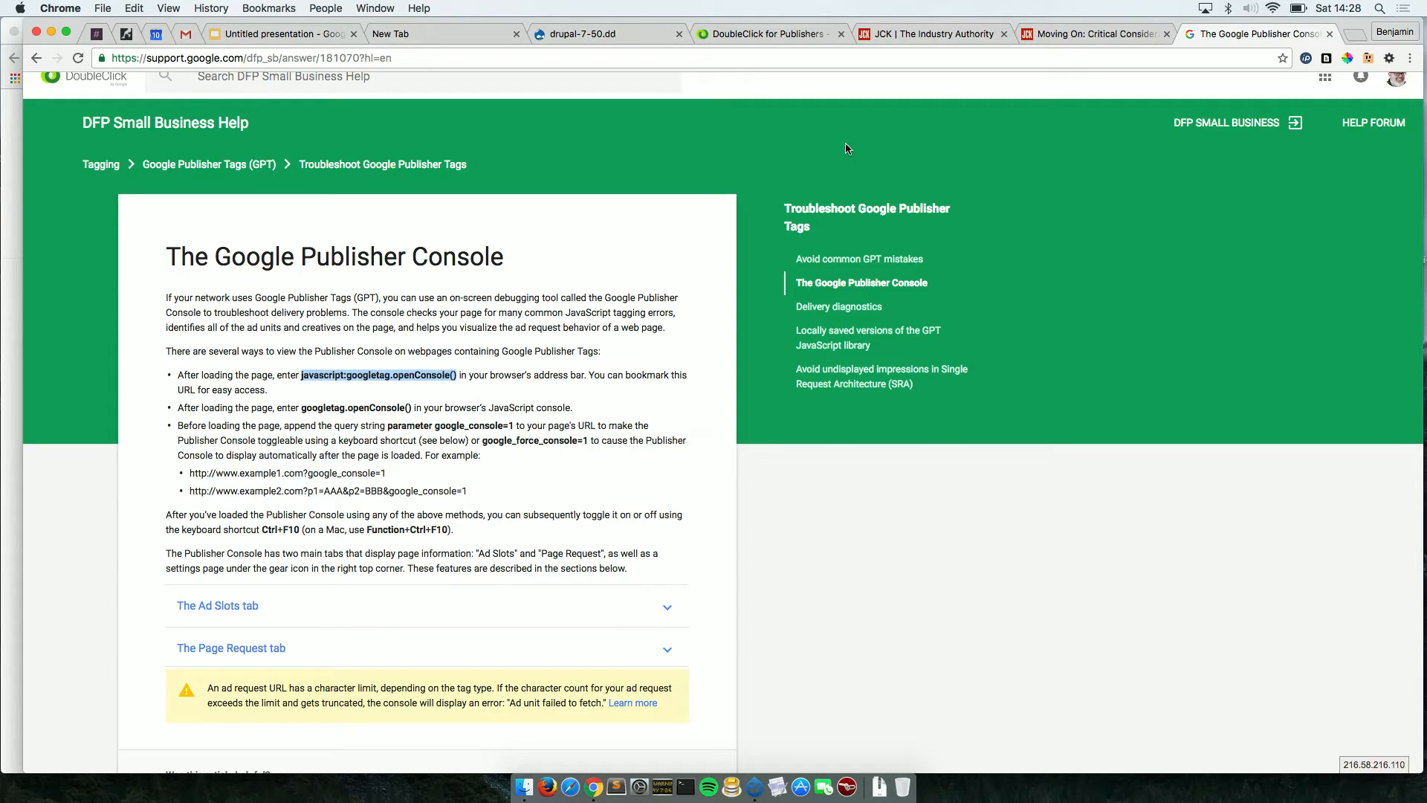
{"action": "left_click", "coordinate": [995, 27]}
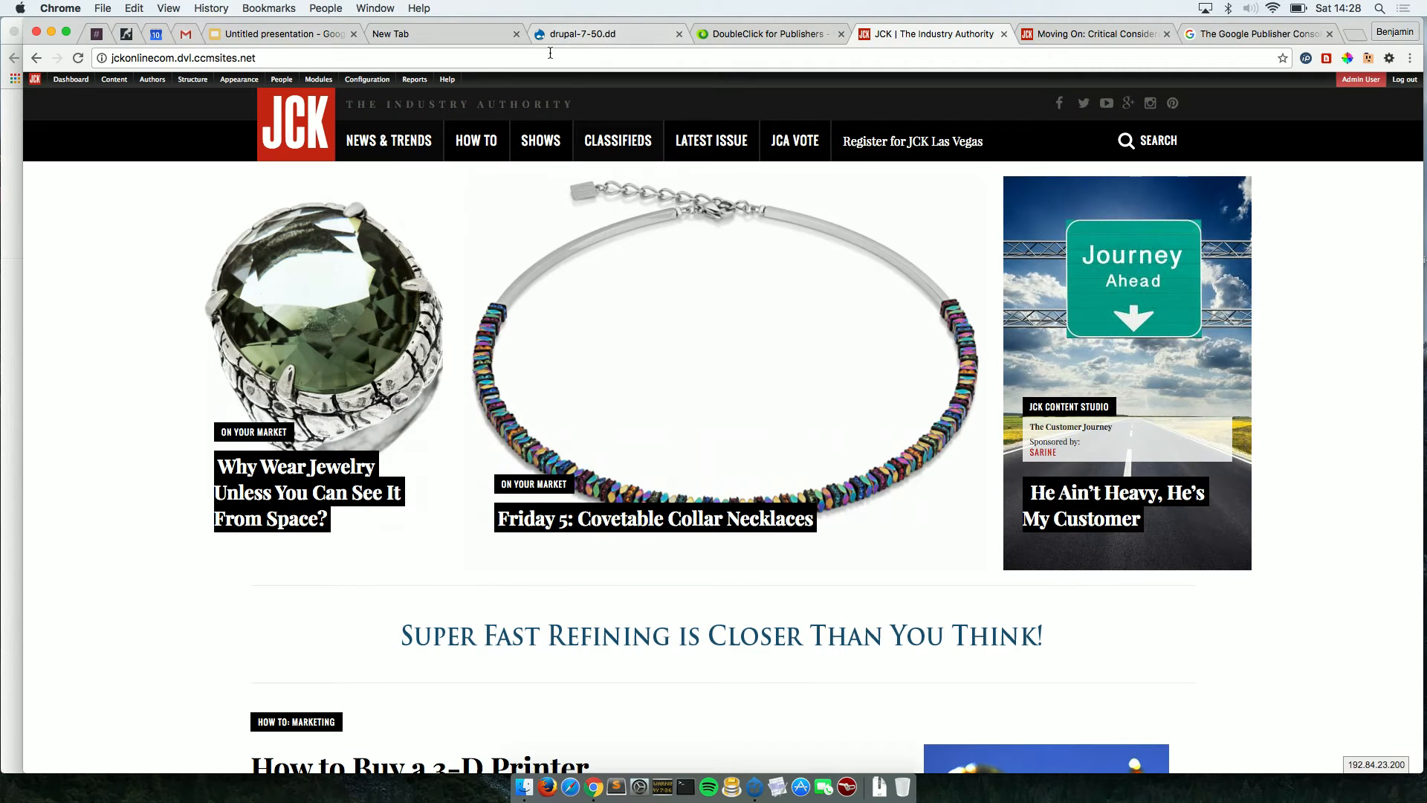
Paste the snippet into the JCK address bar, which only runs a Google search, then go back.
{"action": "left_click", "coordinate": [550, 57]}
{"action": "key", "text": "super+v"}
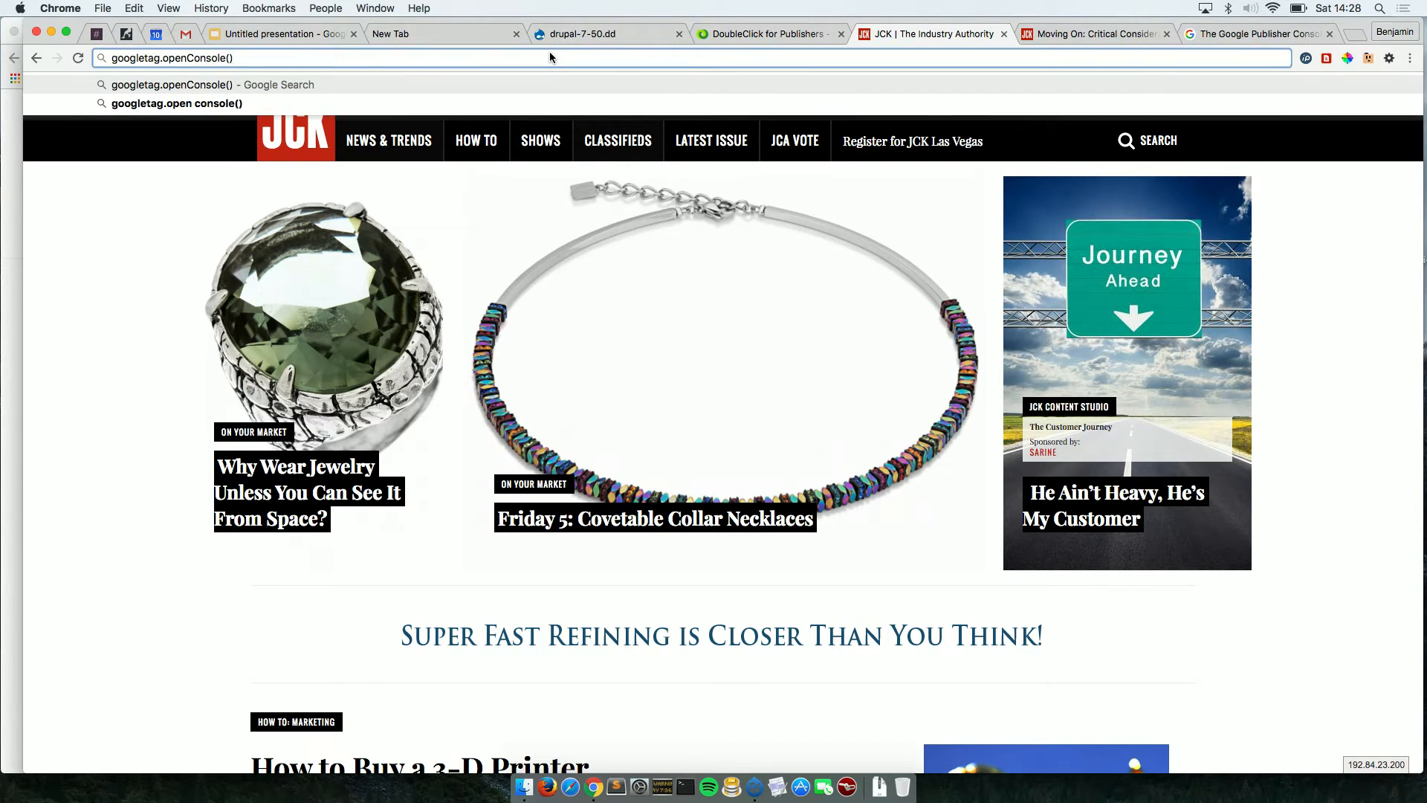
{"action": "key", "text": "Return"}
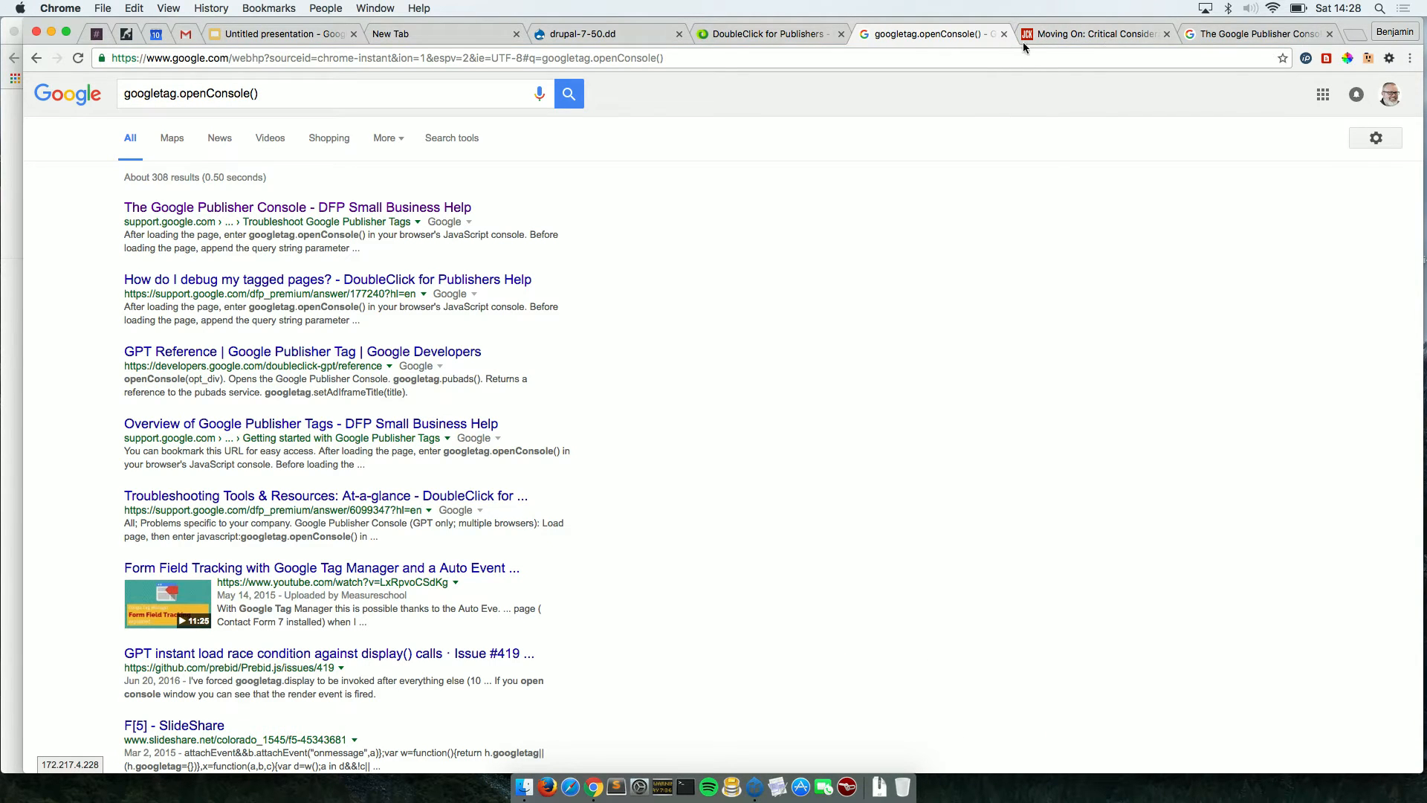
{"action": "left_click", "coordinate": [38, 59]}
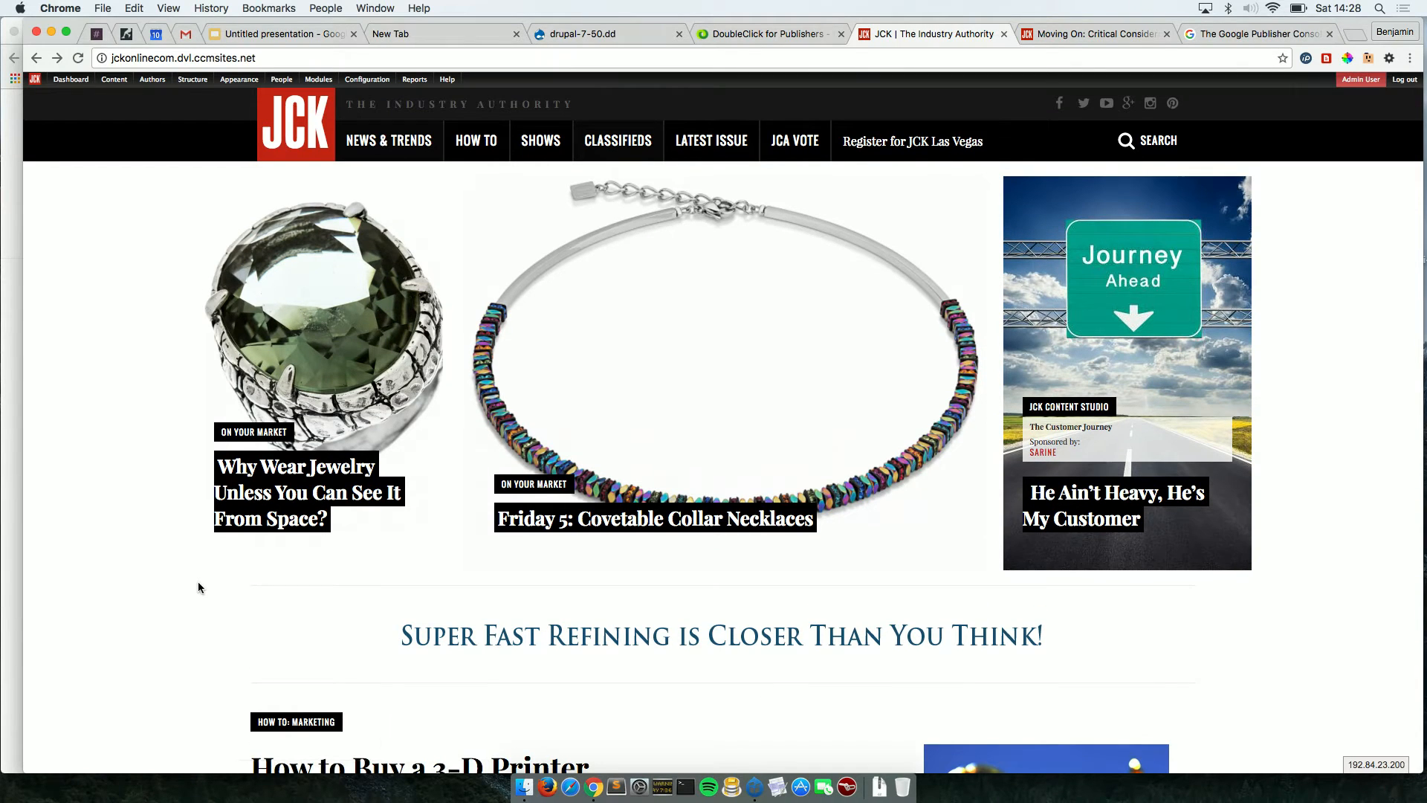
Open DevTools on the JCK homepage and run googletag.openConsole(), getting 'googletag is not defined'.
{"action": "right_click", "coordinate": [198, 582]}
{"action": "left_click", "coordinate": [254, 746]}
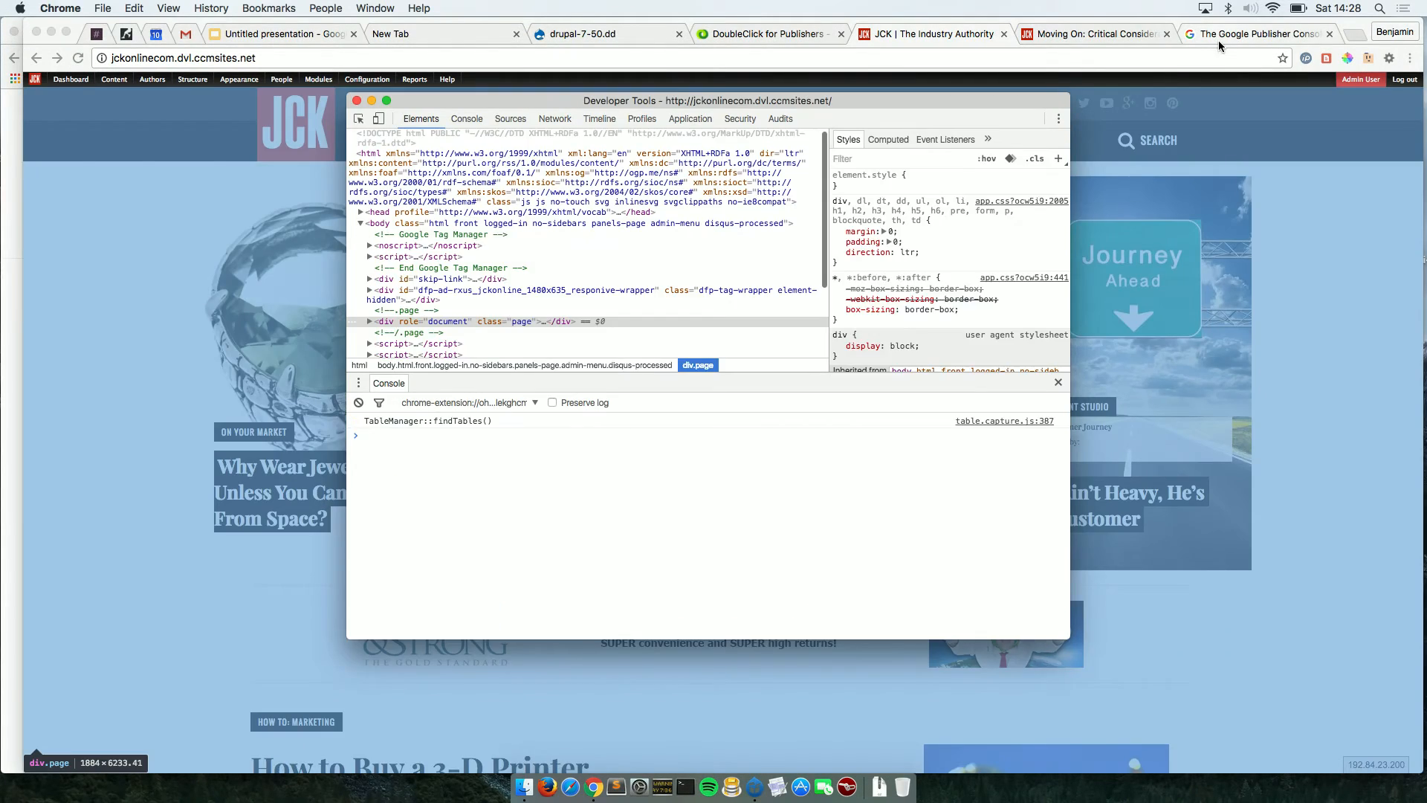
{"action": "left_click", "coordinate": [1219, 40]}
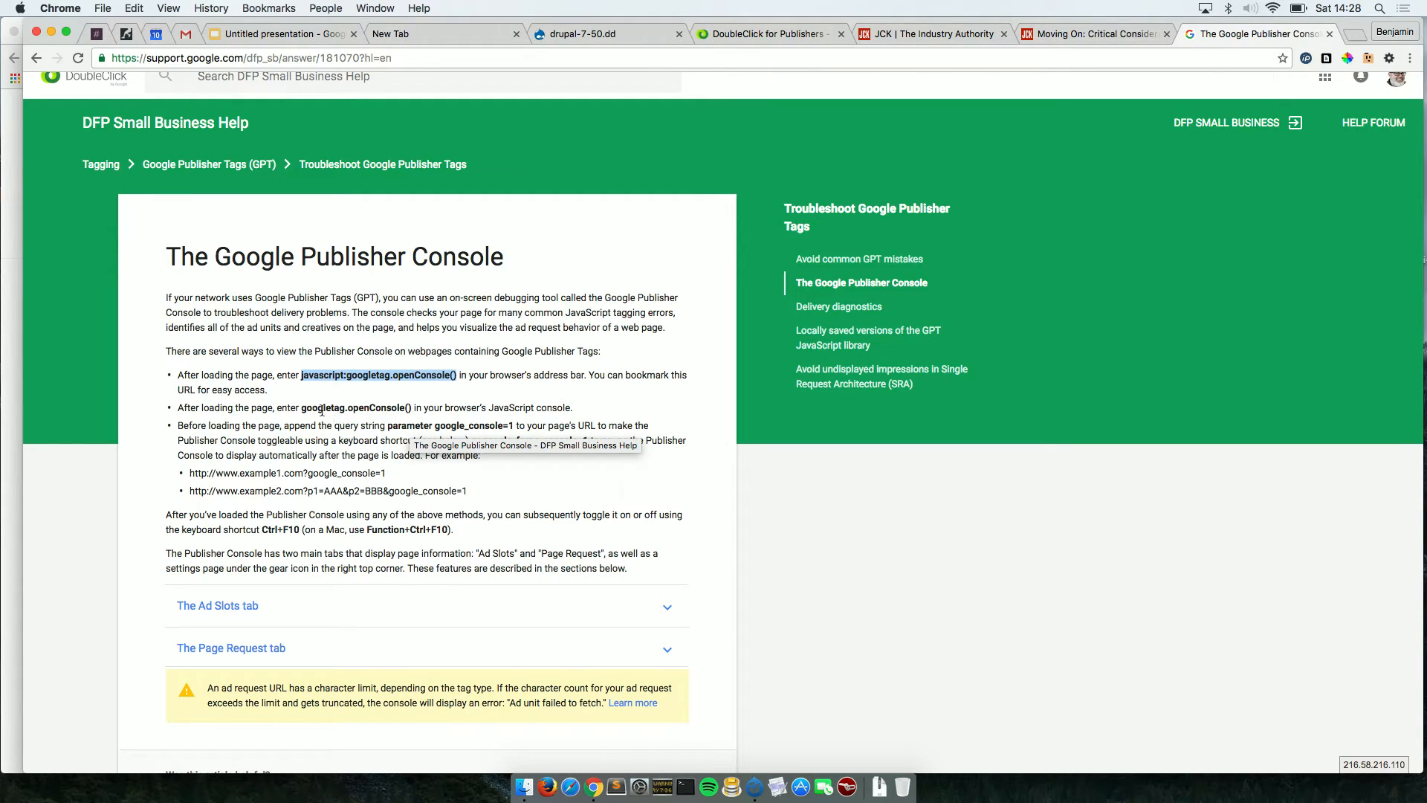
{"action": "left_click_drag", "start_coordinate": [302, 409], "coordinate": [408, 409]}
{"action": "key", "text": "super+c"}
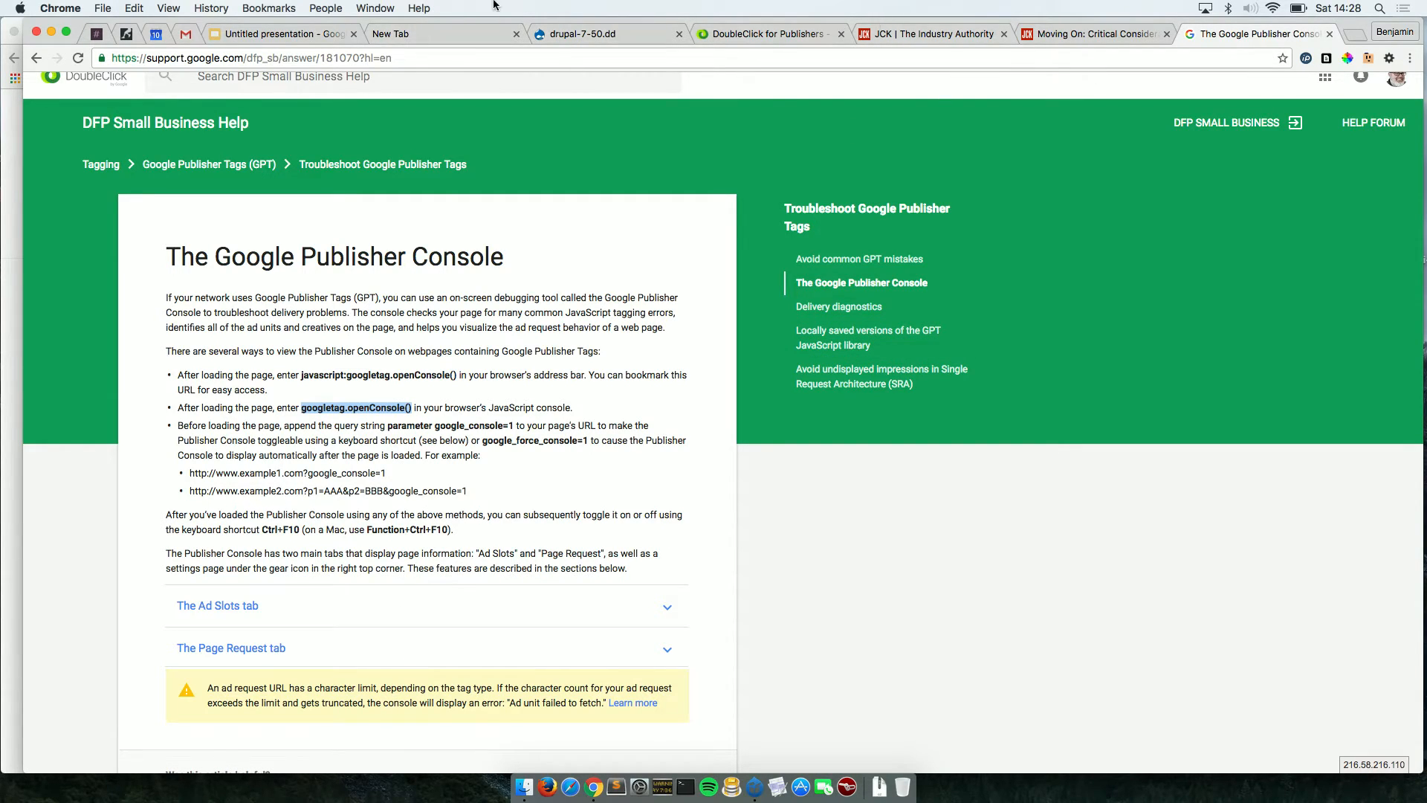
{"action": "left_click", "coordinate": [367, 9]}
{"action": "left_click", "coordinate": [430, 175]}
{"action": "left_click", "coordinate": [966, 33]}
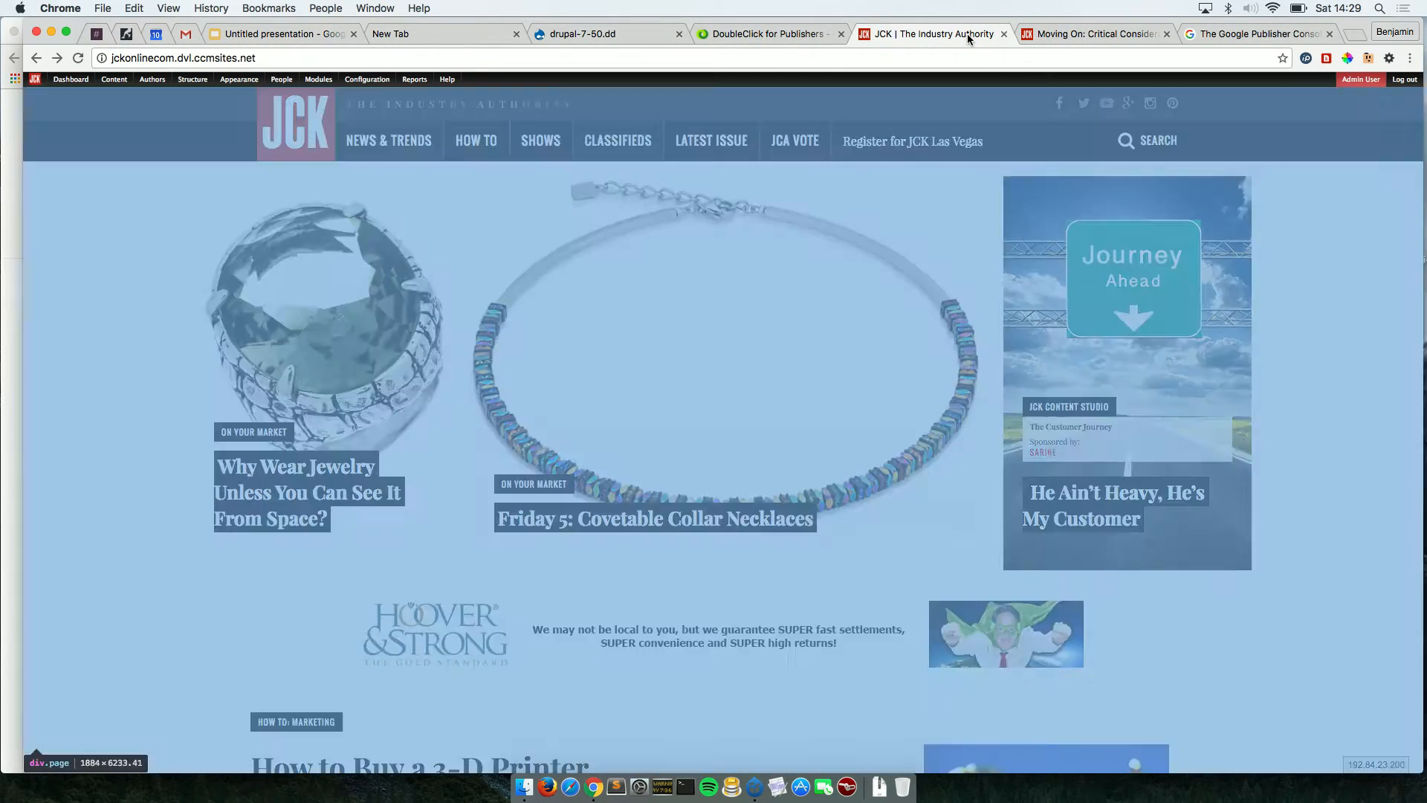
{"action": "left_click", "coordinate": [370, 9]}
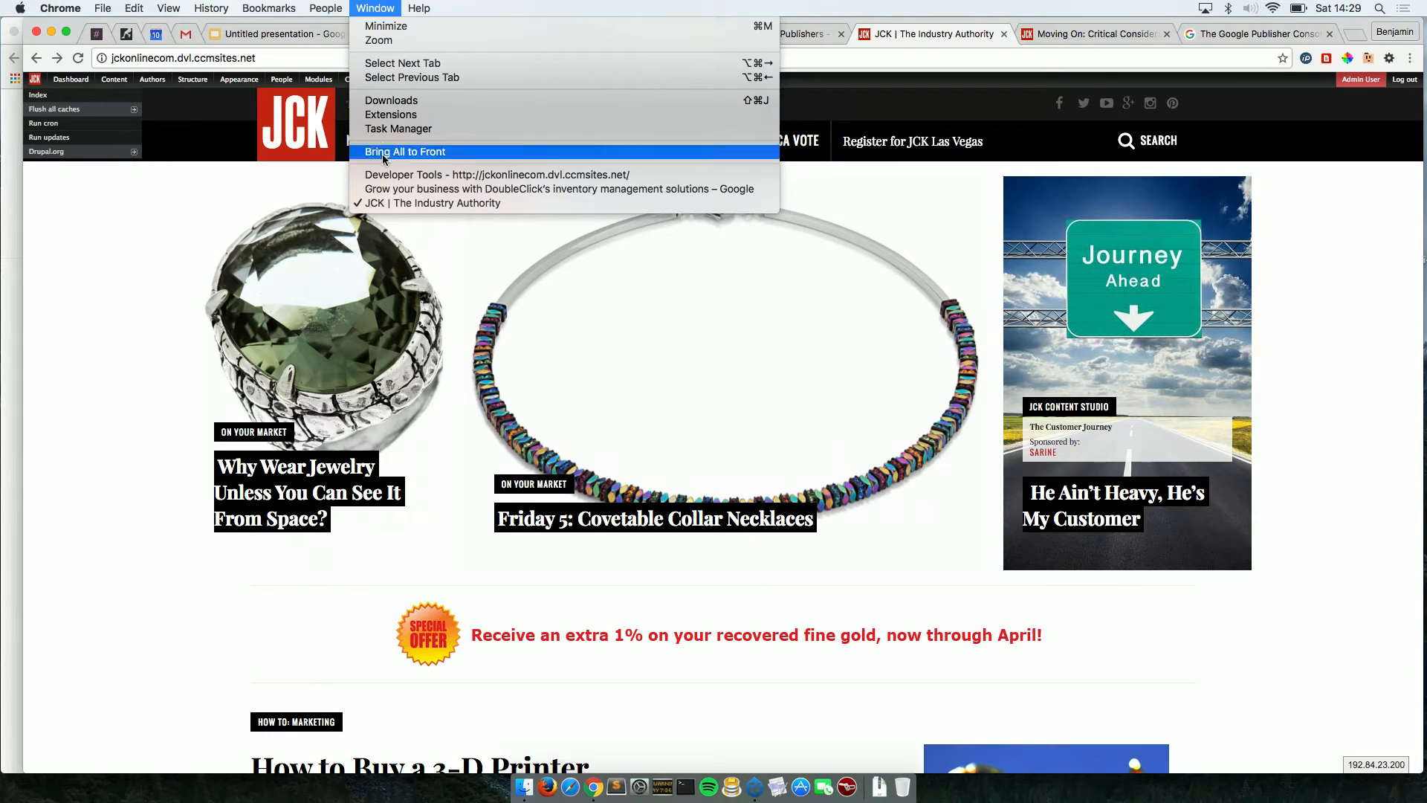
{"action": "left_click", "coordinate": [416, 176]}
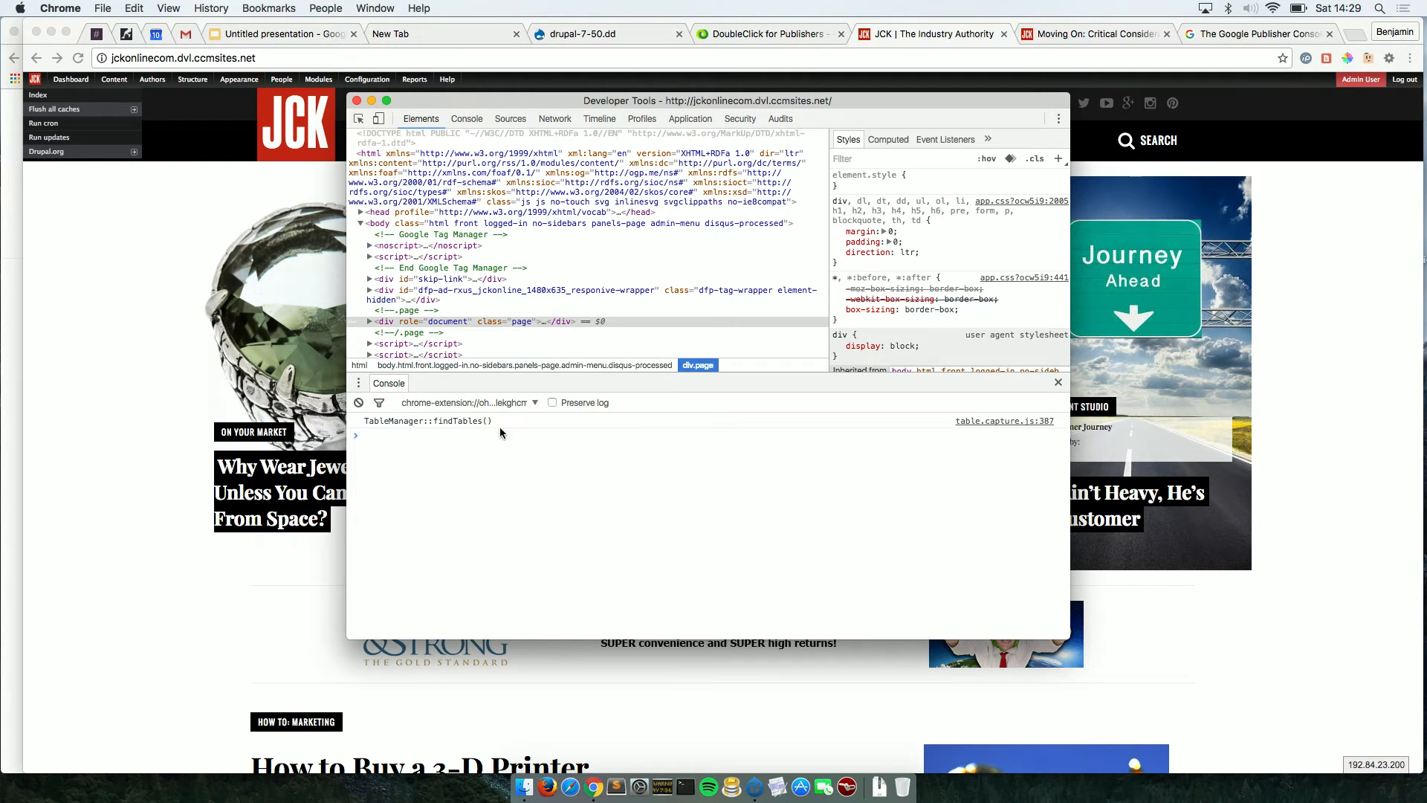
{"action": "key", "text": "super+v"}
{"action": "key", "text": "Return"}
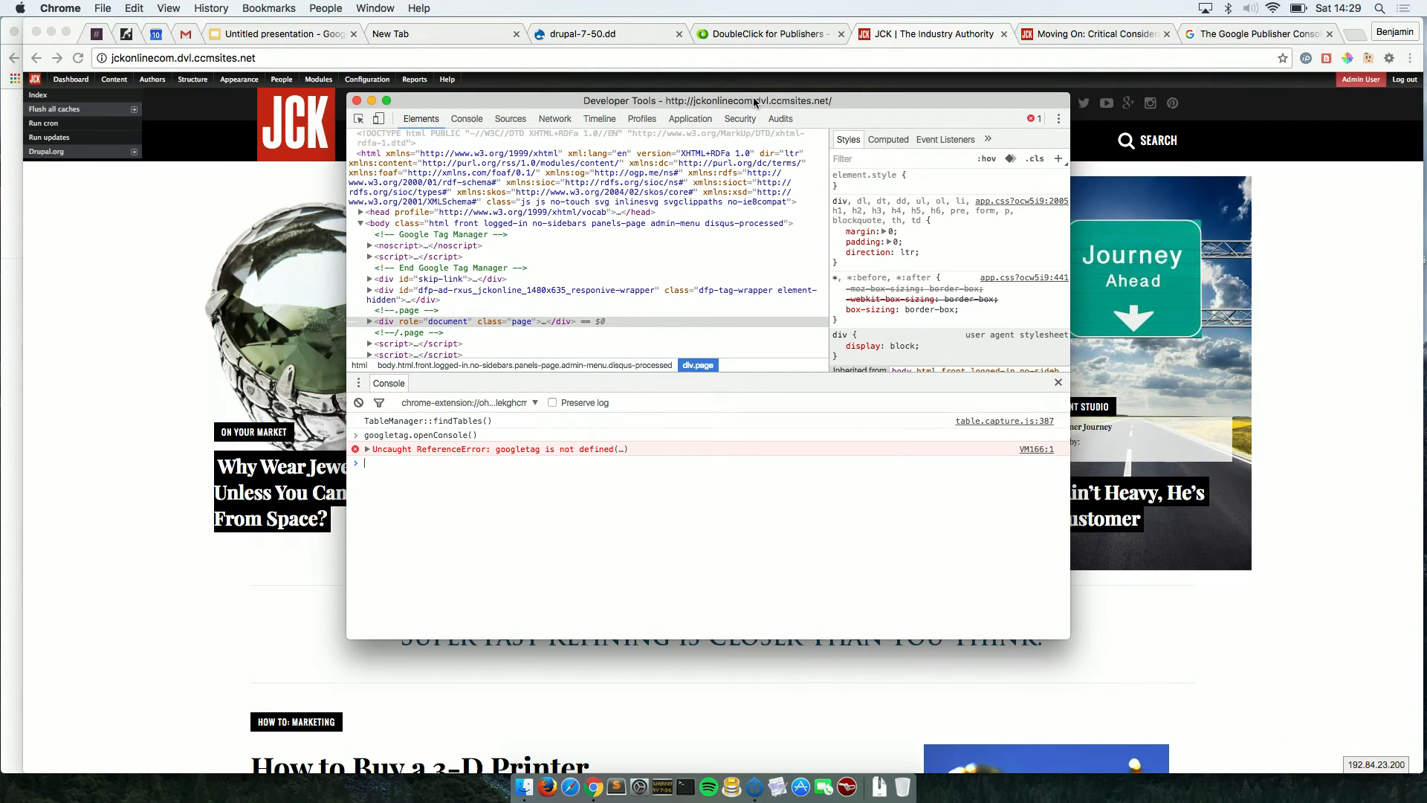
Rerun googletag.openConsole() in the JCK console, hitting the same 'googletag is not defined' error.
{"action": "left_click_drag", "start_coordinate": [756, 104], "coordinate": [914, 194]}
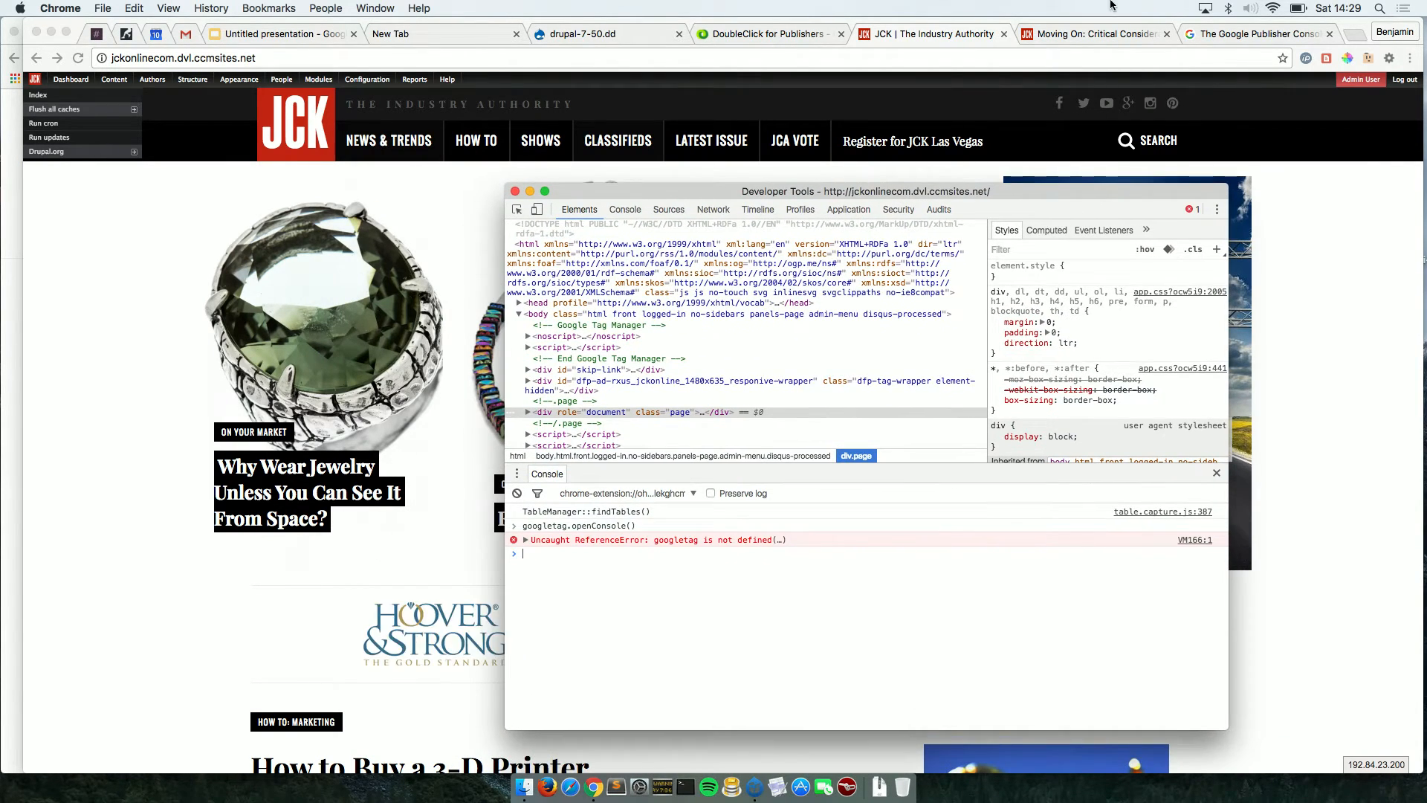
{"action": "left_click", "coordinate": [1101, 34]}
{"action": "scroll", "coordinate": [979, 111], "scroll_direction": "up", "scroll_amount": 15}
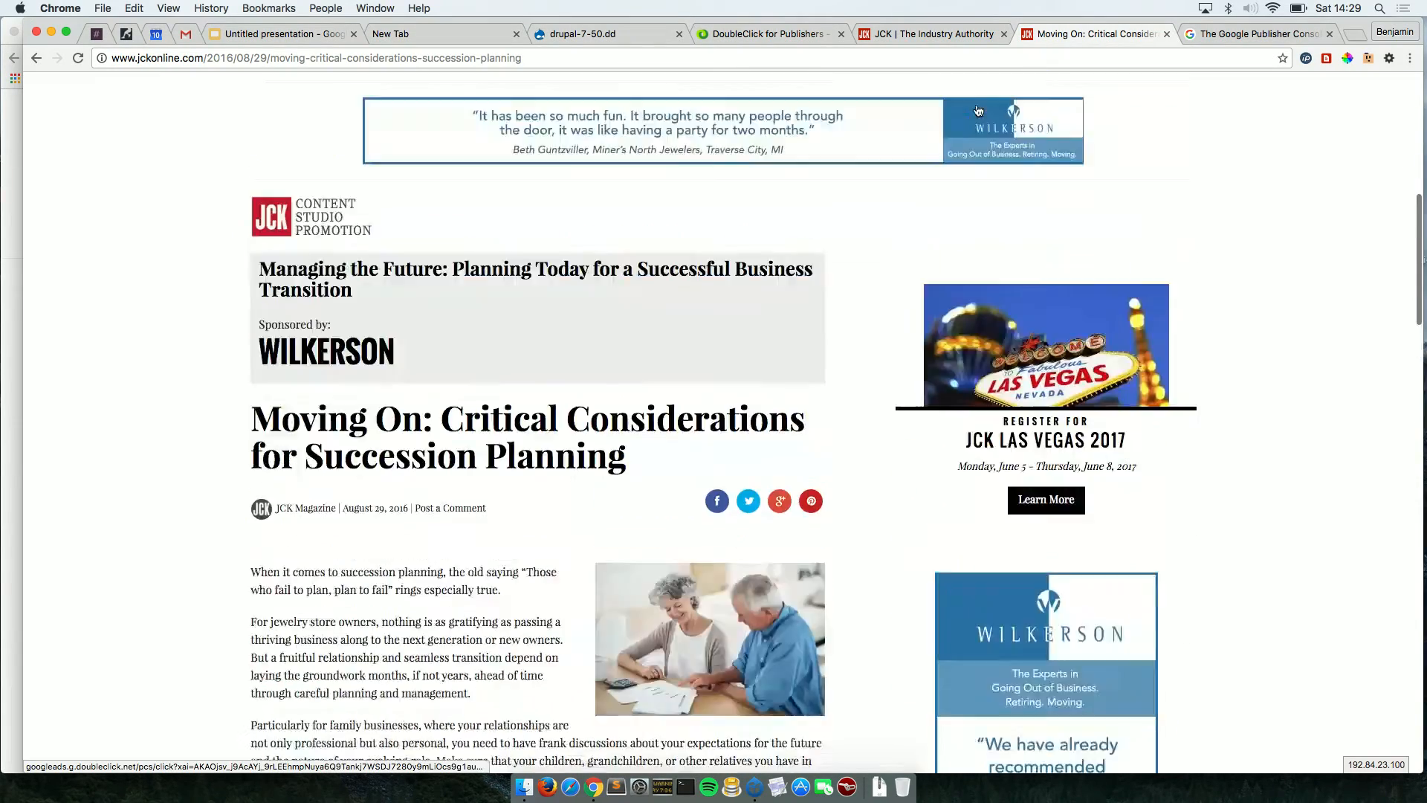
{"action": "left_click", "coordinate": [943, 33]}
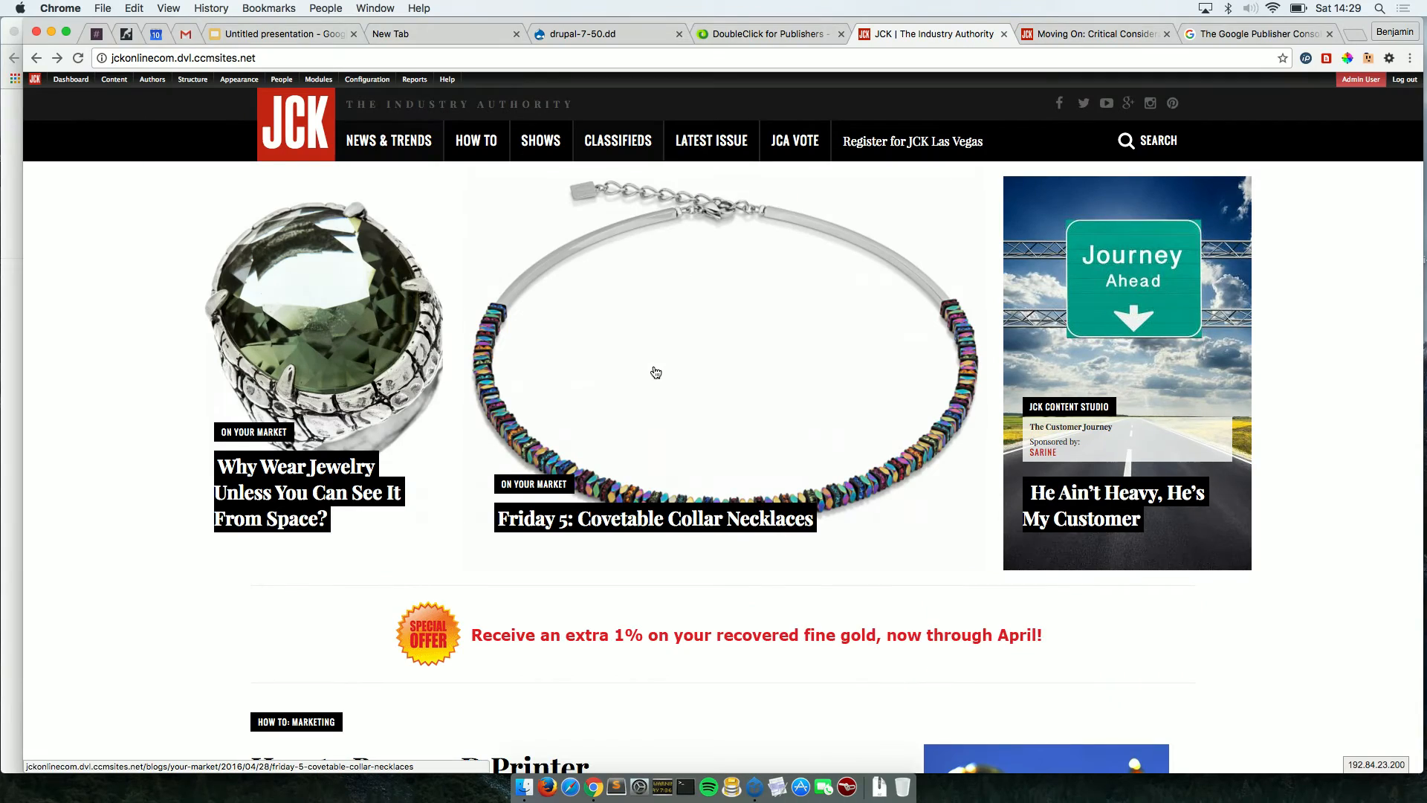
{"action": "scroll", "coordinate": [655, 372], "scroll_direction": "up", "scroll_amount": 1}
{"action": "scroll", "coordinate": [656, 373], "scroll_direction": "down", "scroll_amount": 1}
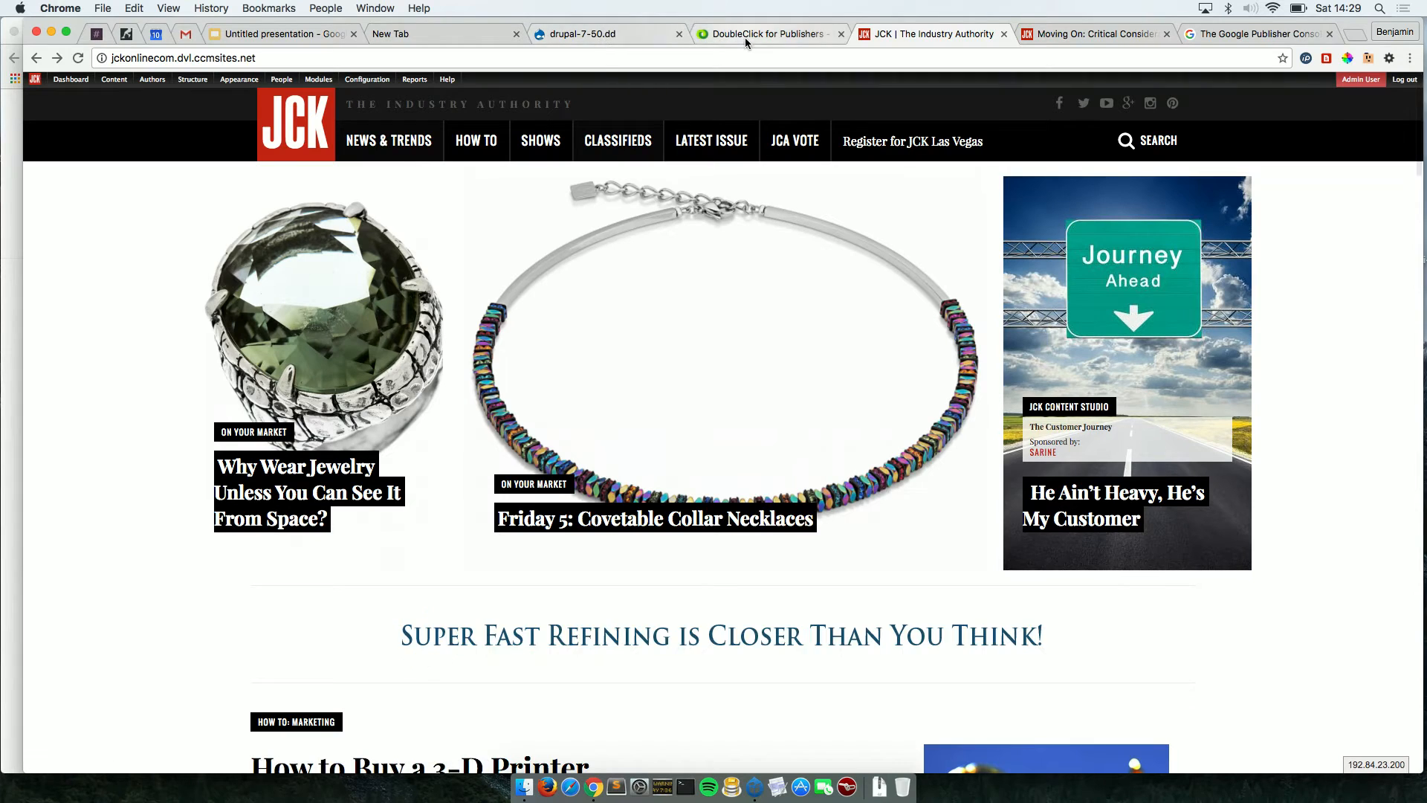
{"action": "left_click", "coordinate": [375, 8]}
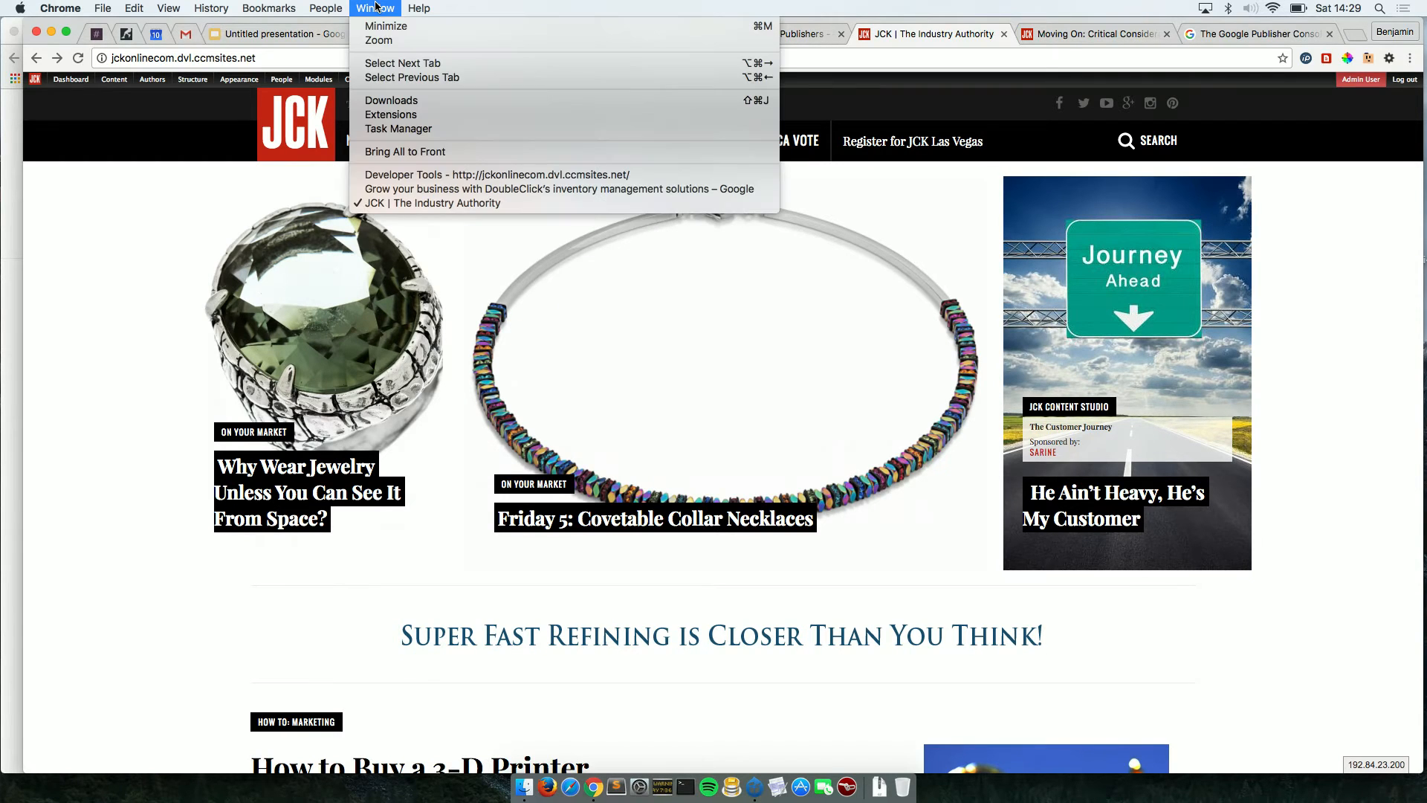
{"action": "left_click", "coordinate": [406, 174]}
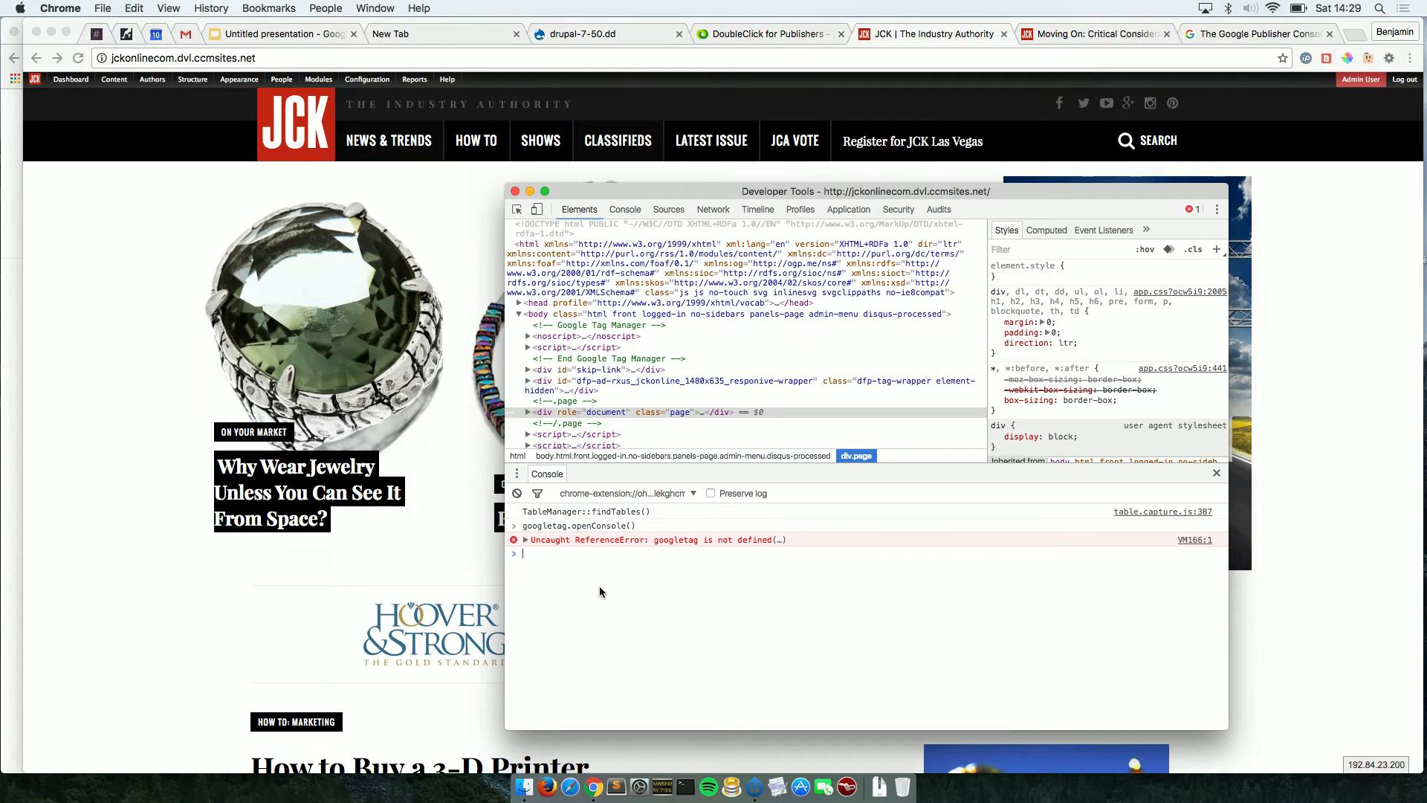
{"action": "key", "text": "Up"}
{"action": "key", "text": "Return"}
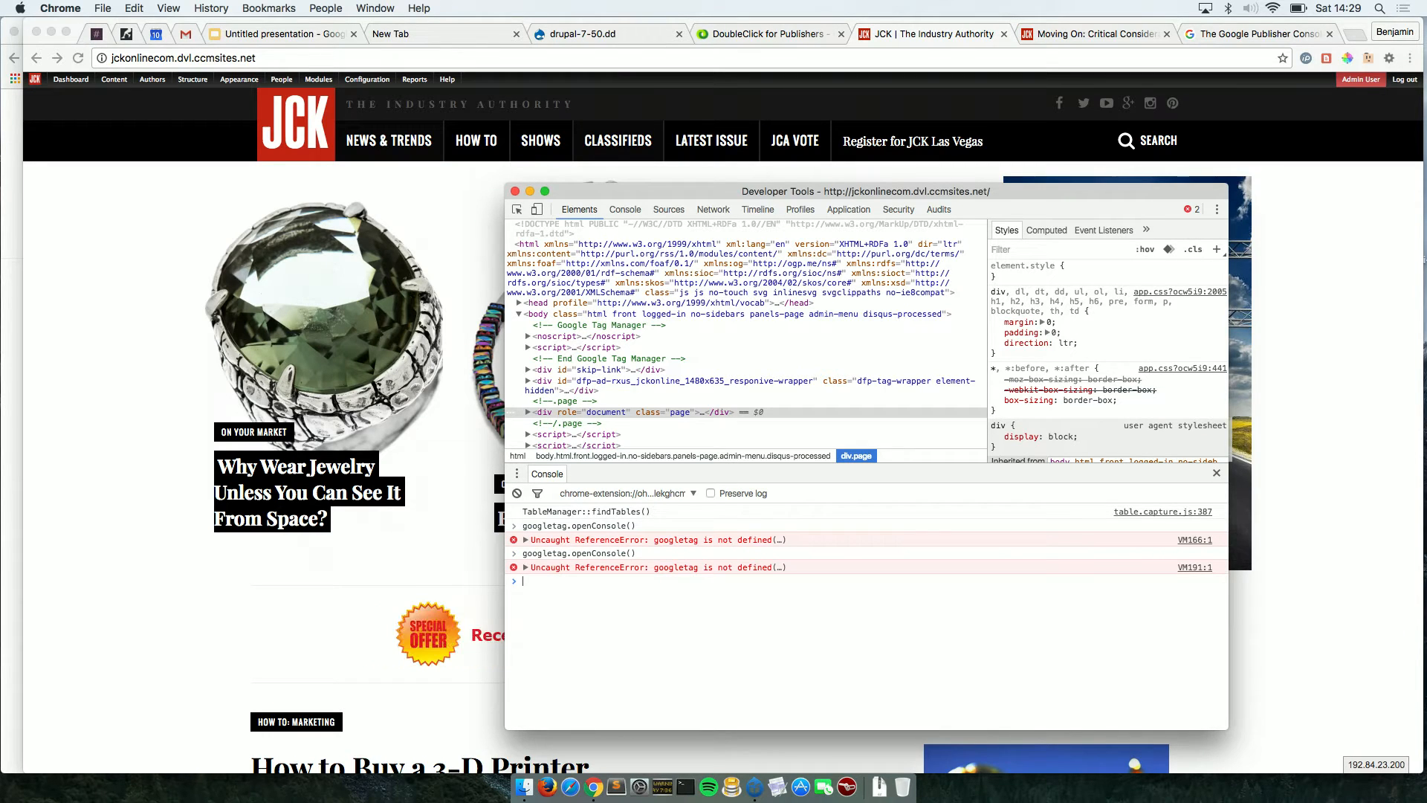
{"action": "left_click", "coordinate": [662, 58]}
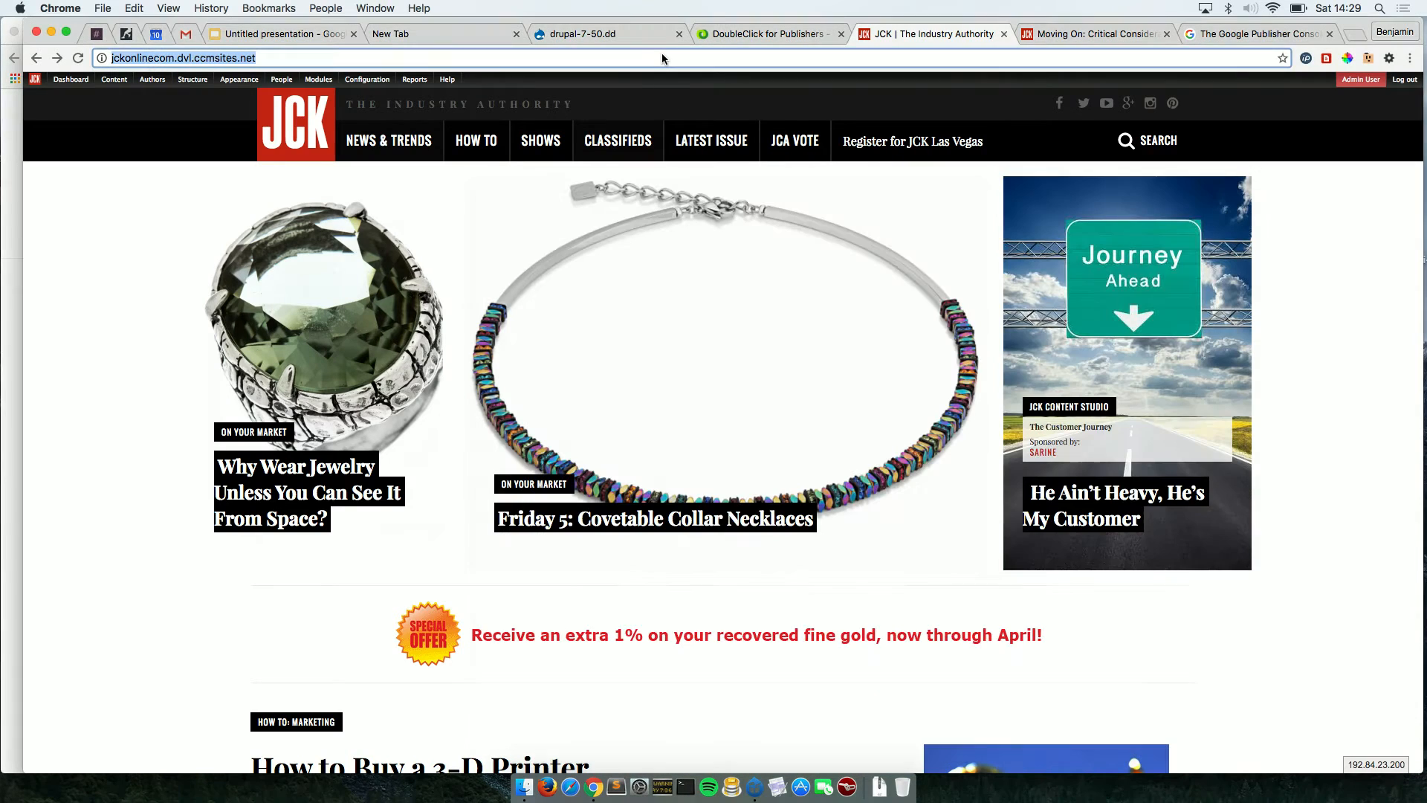
Load the pacient.care site in the browser.
{"action": "type", "text": "pacient/"}
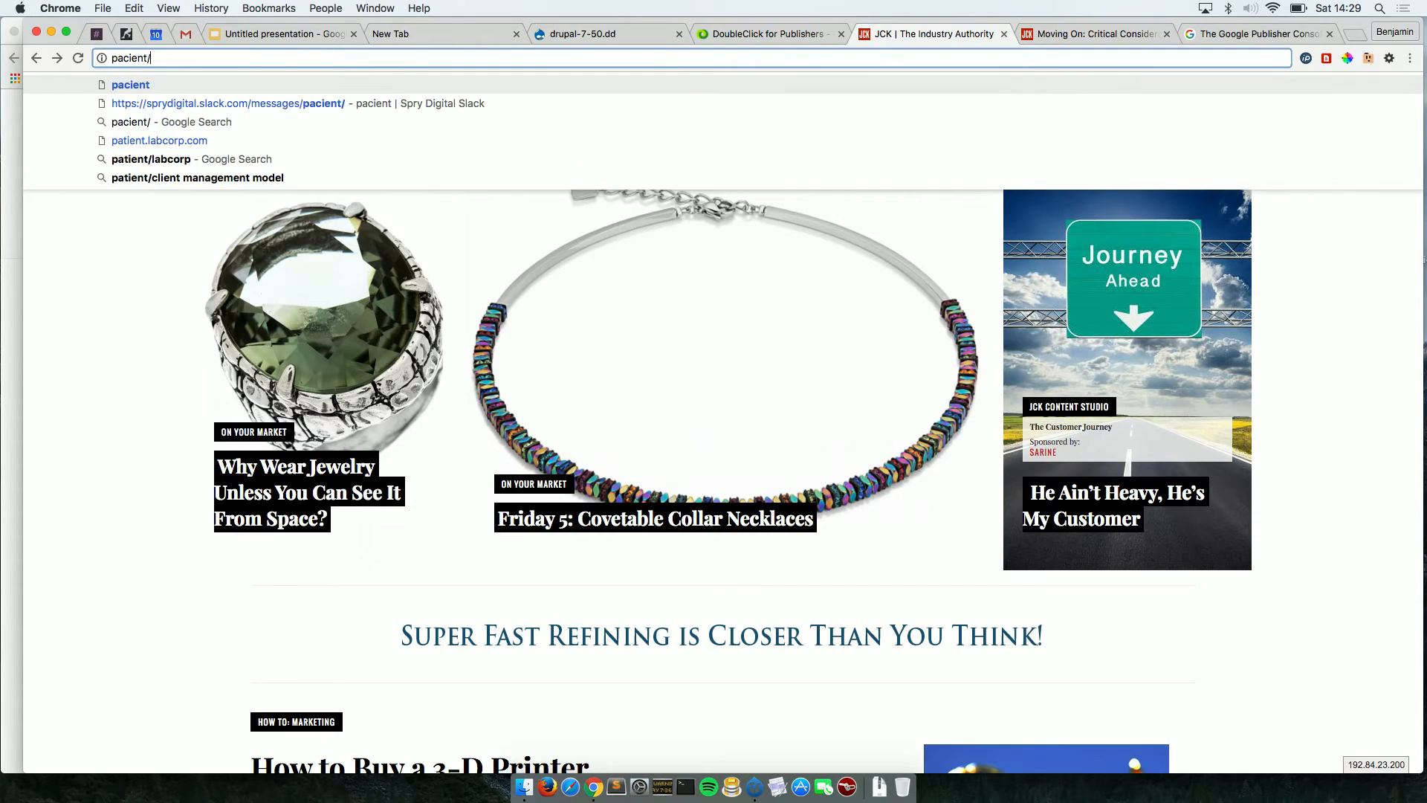
{"action": "key", "text": "BackSpace"}
{"action": "type", "text": ".ca"}
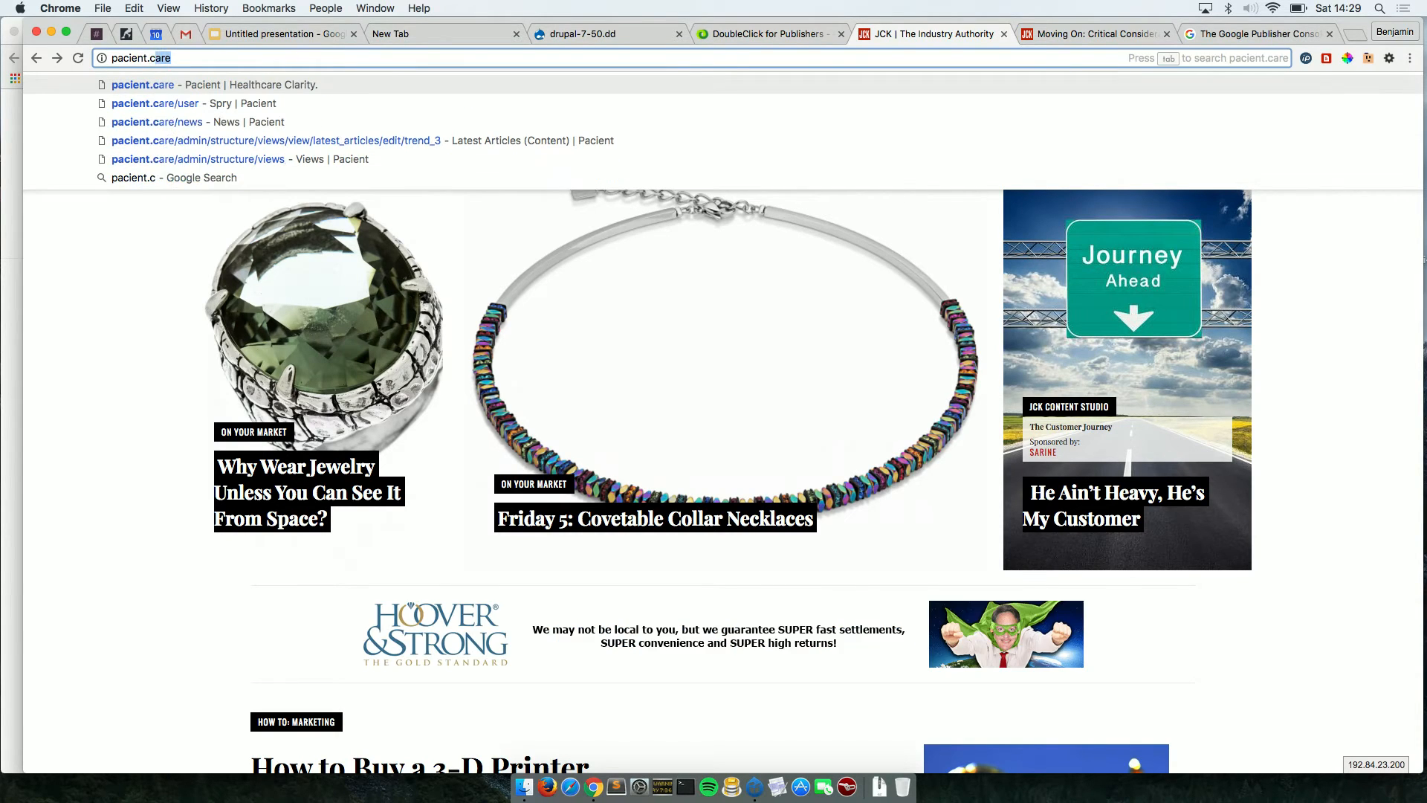
{"action": "type", "text": "re"}
{"action": "key", "text": "Return"}
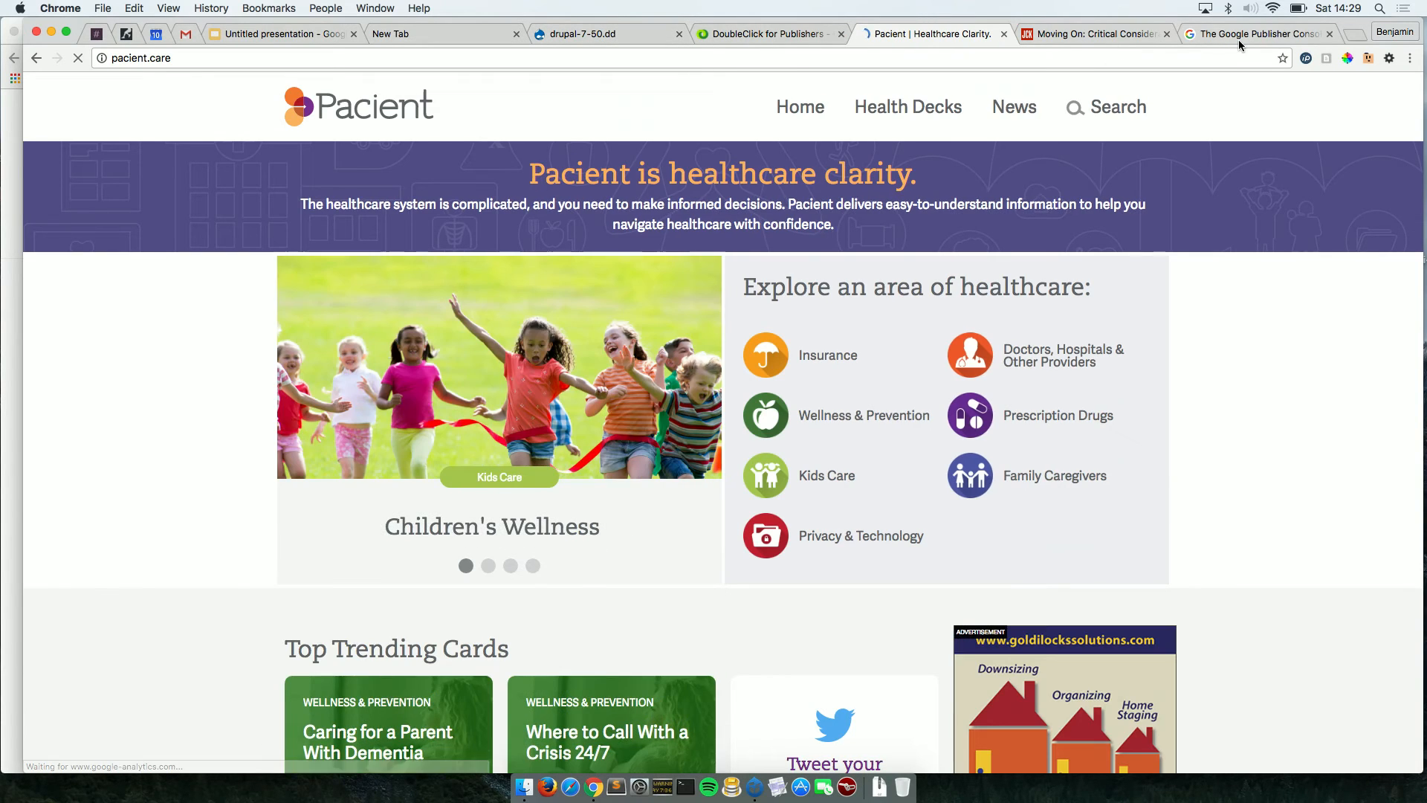
Open DevTools on the Pacient home page and run googletag.openConsole() in the Console.
{"action": "left_click", "coordinate": [1239, 38]}
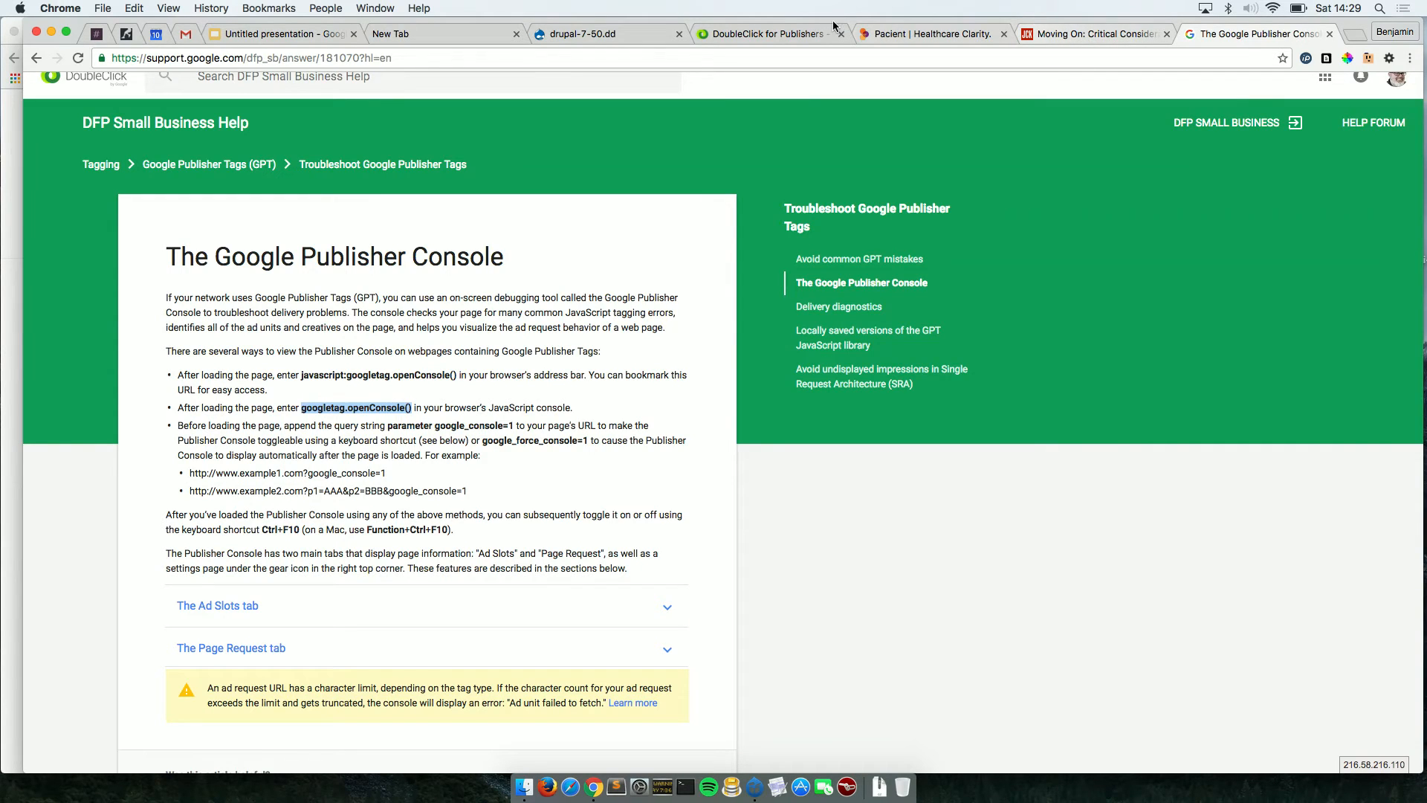
{"action": "left_click", "coordinate": [925, 34]}
{"action": "right_click", "coordinate": [176, 466]}
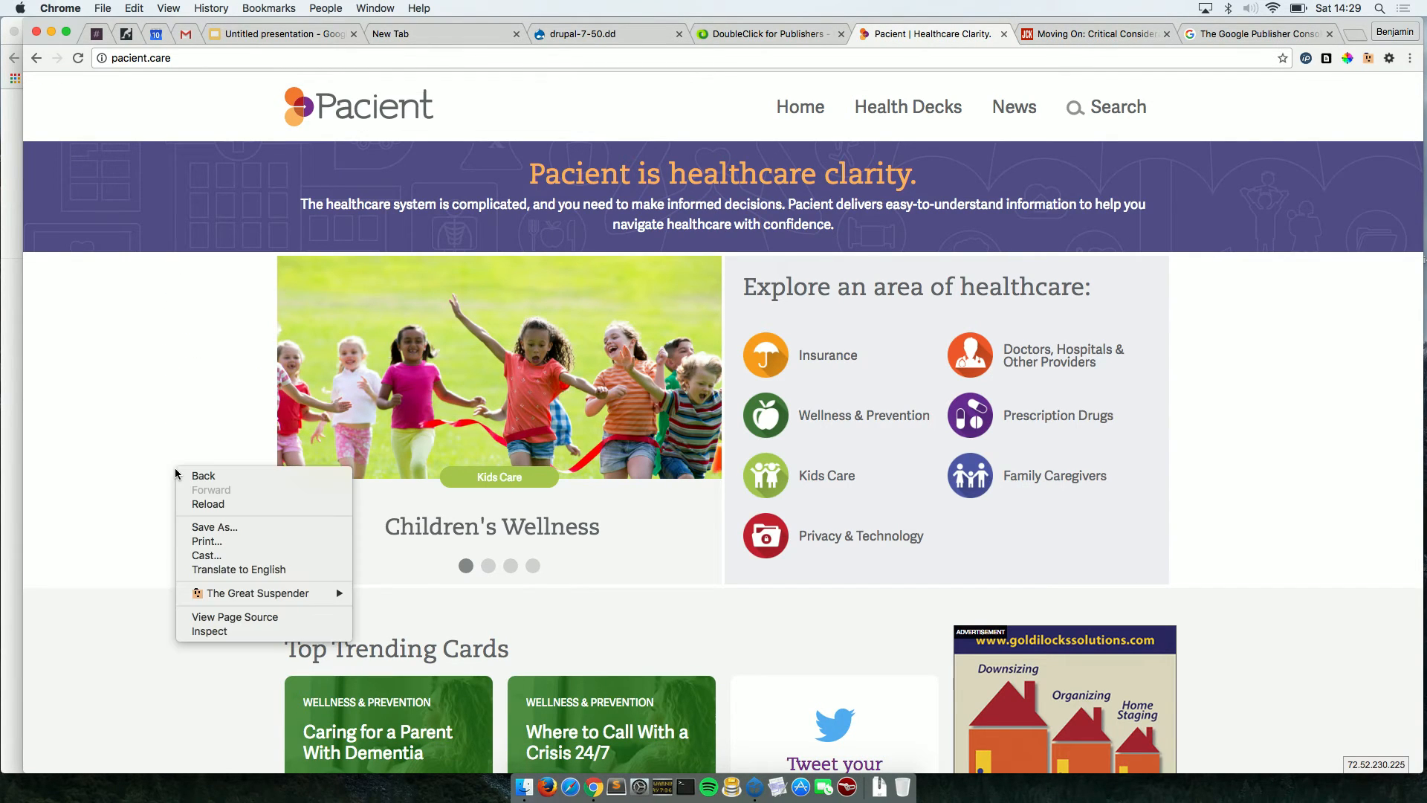
{"action": "left_click", "coordinate": [199, 633]}
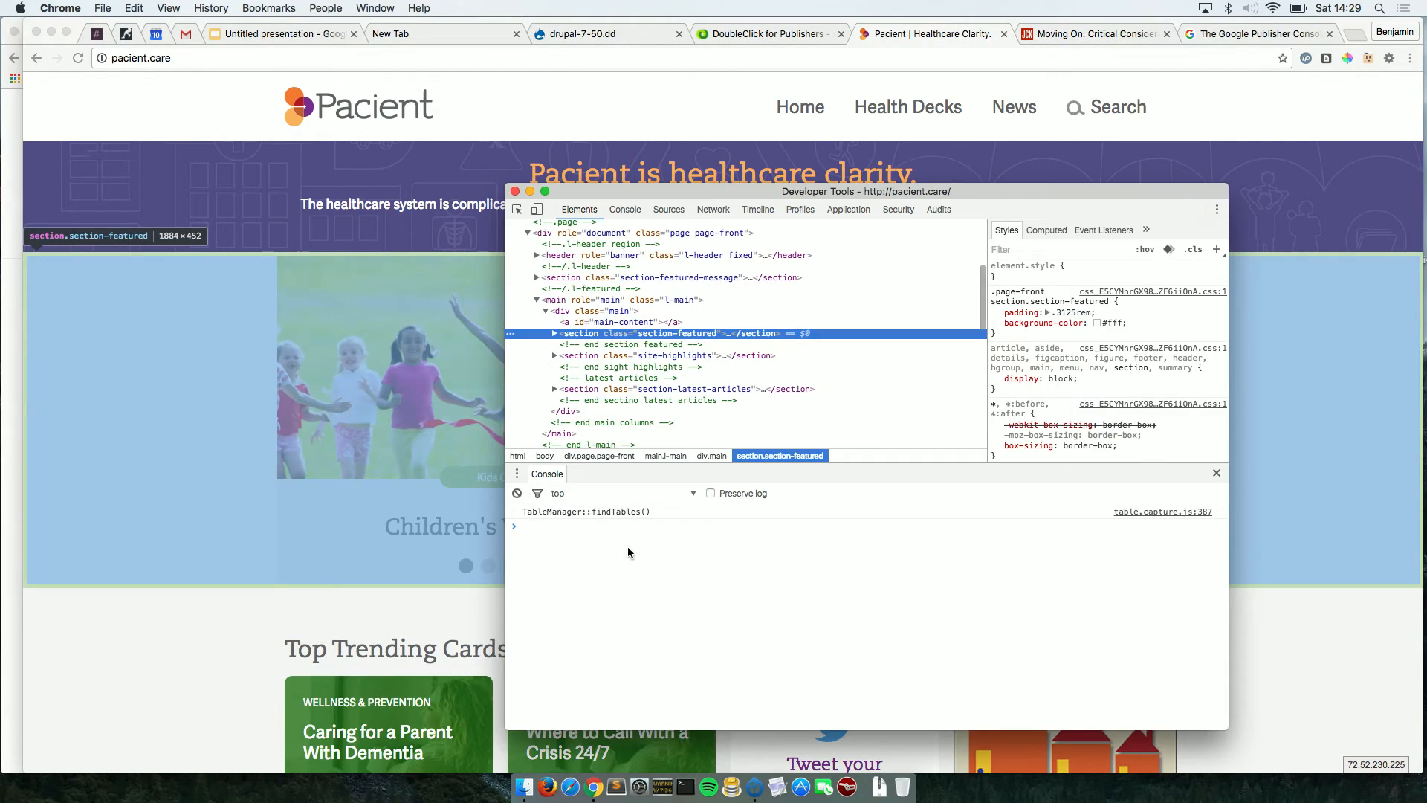
{"action": "left_click", "coordinate": [605, 542]}
{"action": "key", "text": "super+v"}
{"action": "key", "text": "Return"}
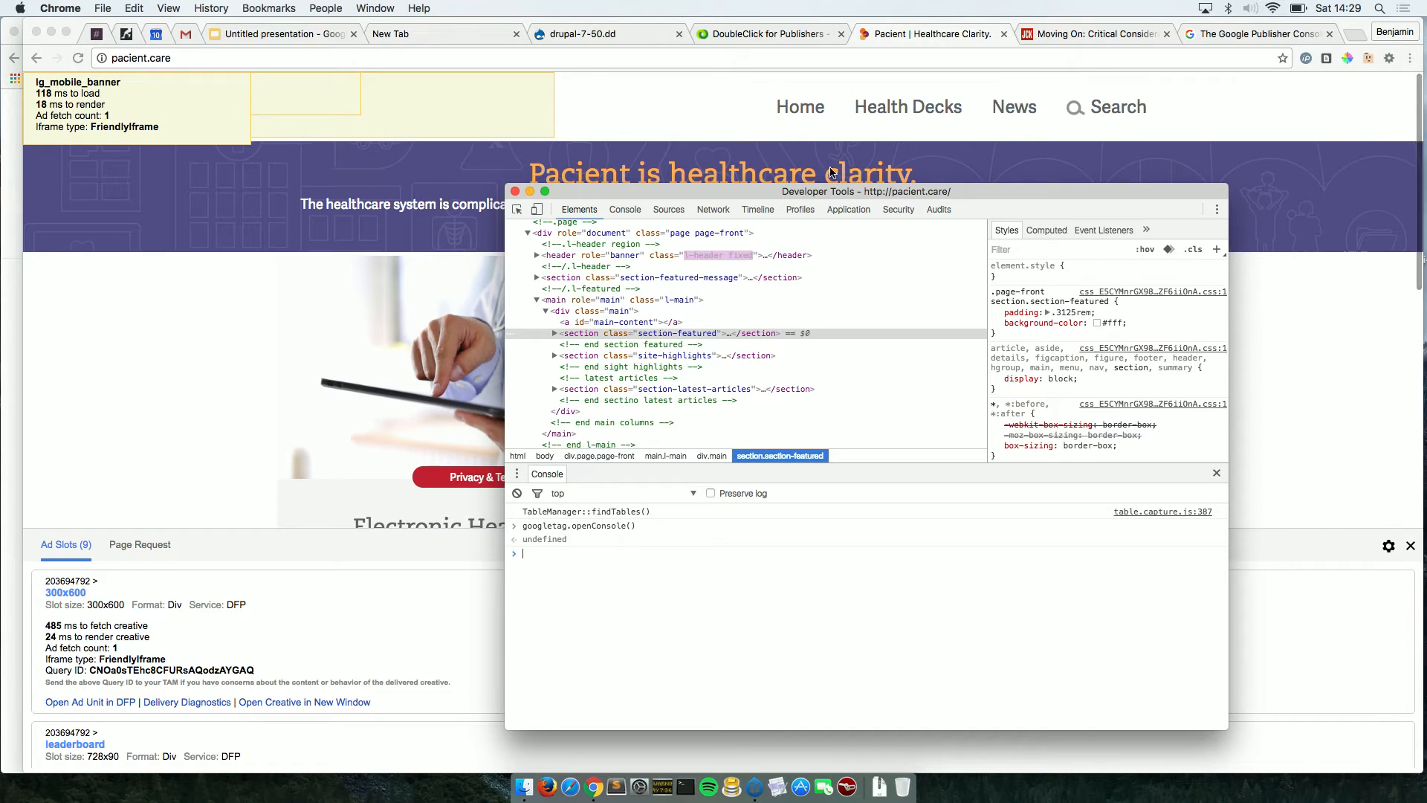
Hide DevTools and scroll through each ad slot's timings, e.g. lg_mobile_banner at 118 ms load, 18 ms render.
{"action": "left_click", "coordinate": [265, 391]}
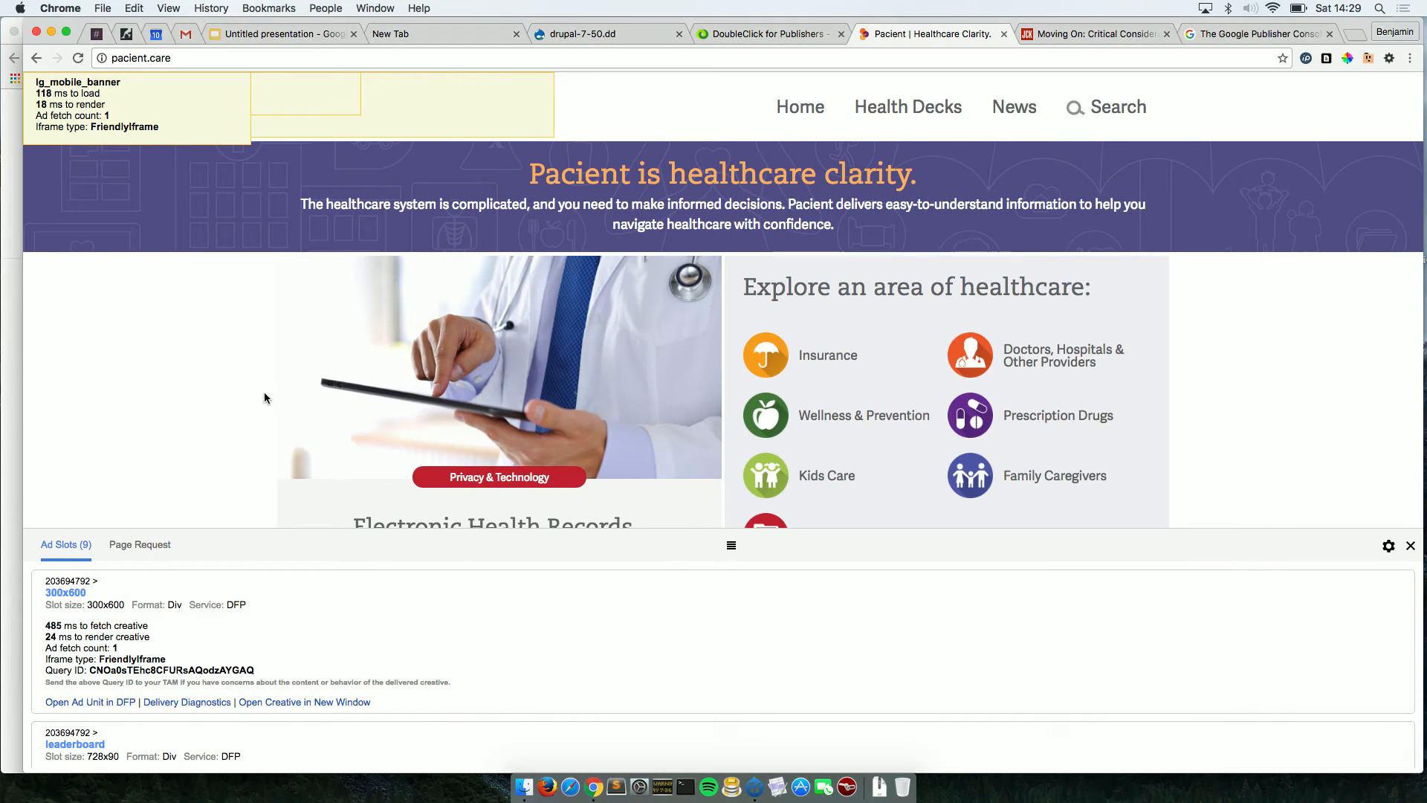
{"action": "scroll", "coordinate": [347, 657], "scroll_direction": "down", "scroll_amount": 2}
{"action": "scroll", "coordinate": [346, 657], "scroll_direction": "up", "scroll_amount": 2}
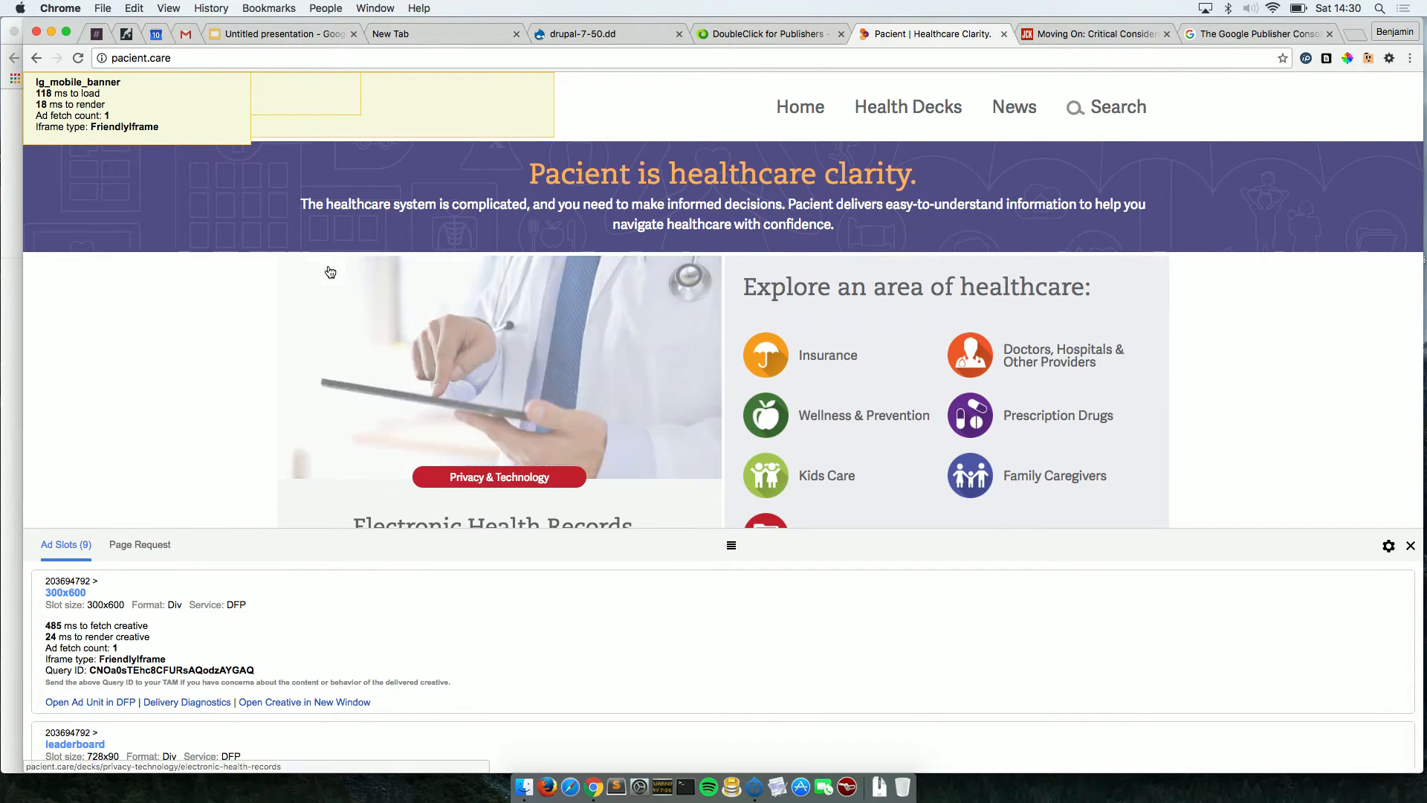
{"action": "scroll", "coordinate": [337, 651], "scroll_direction": "down", "scroll_amount": 3}
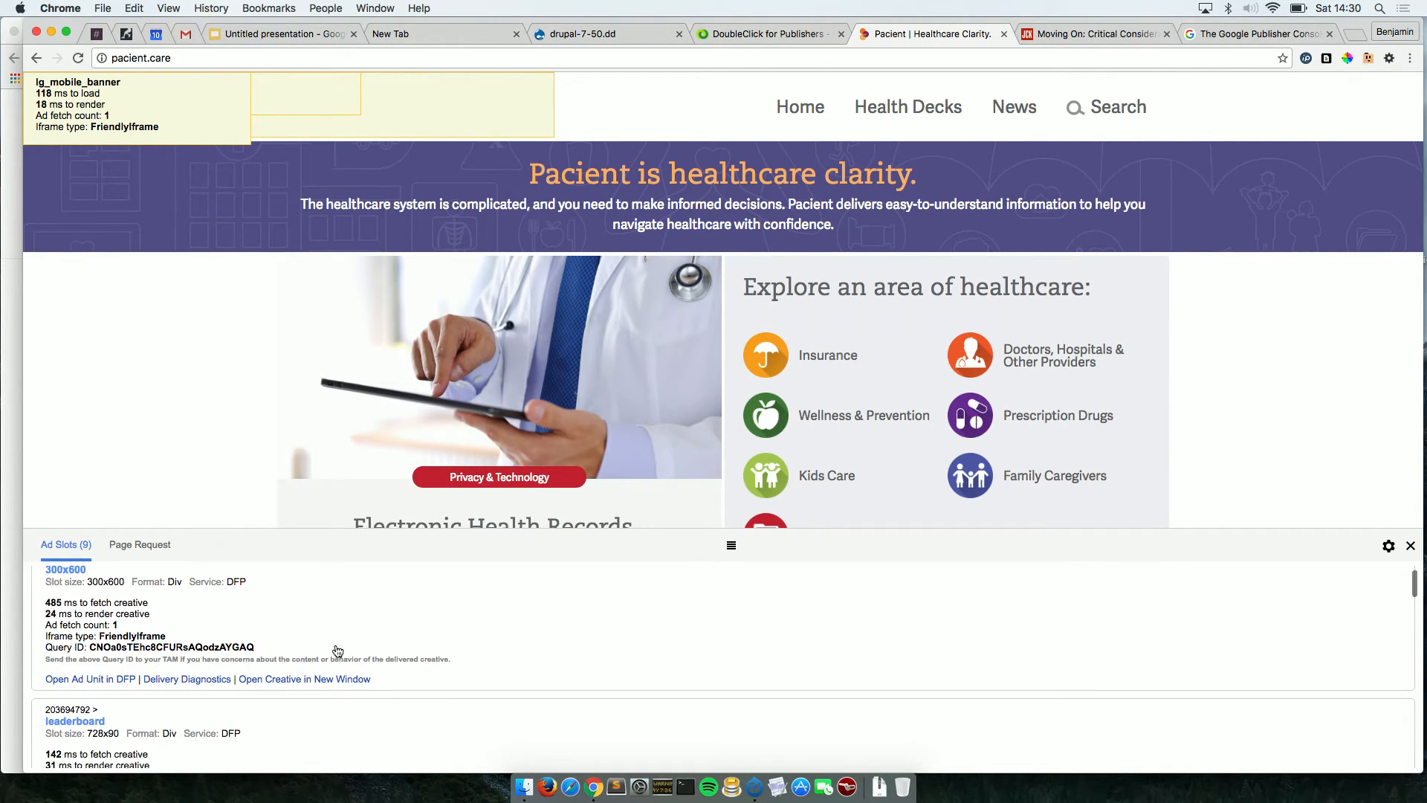
{"action": "scroll", "coordinate": [338, 651], "scroll_direction": "down", "scroll_amount": 1}
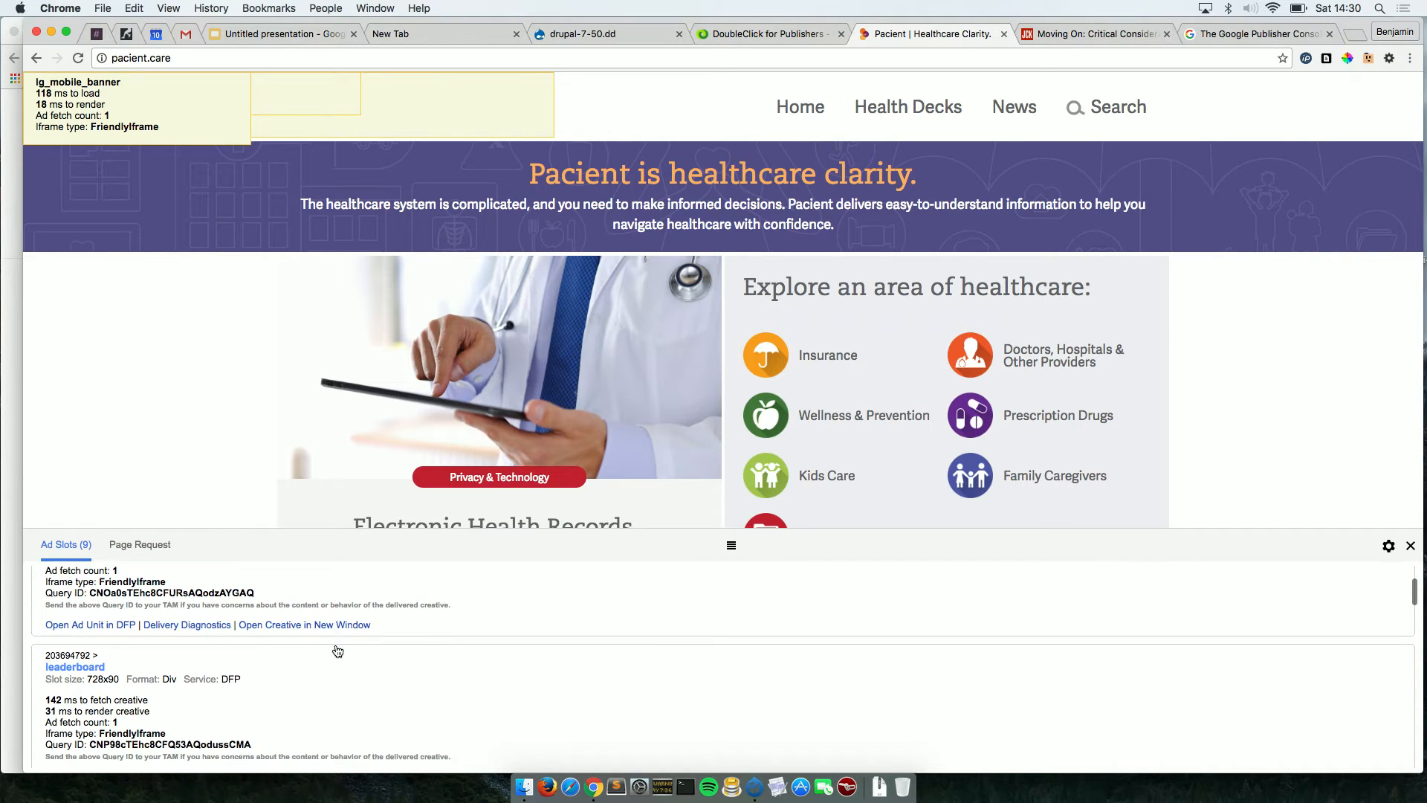
{"action": "scroll", "coordinate": [338, 651], "scroll_direction": "up", "scroll_amount": 1}
{"action": "scroll", "coordinate": [337, 651], "scroll_direction": "up", "scroll_amount": 3}
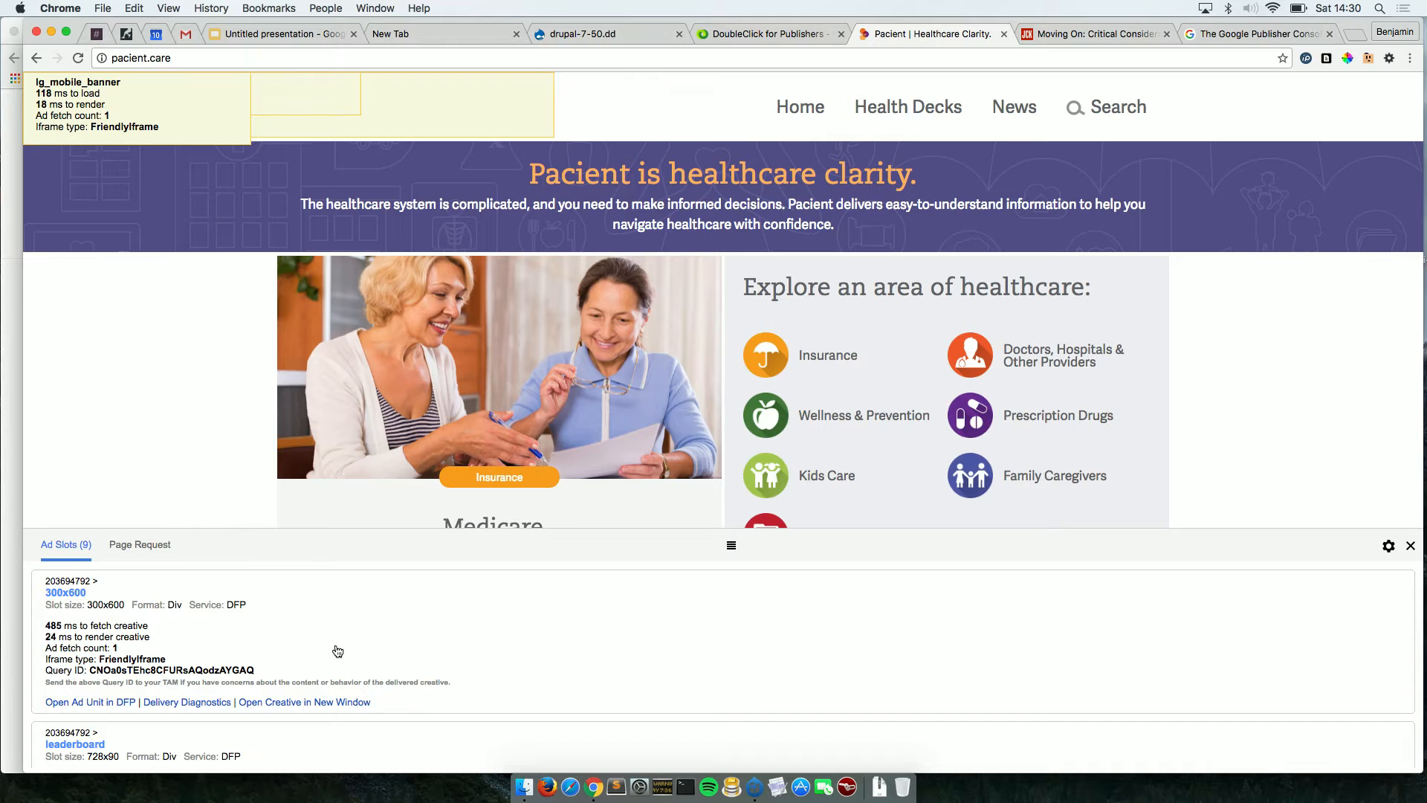
{"action": "scroll", "coordinate": [337, 651], "scroll_direction": "down", "scroll_amount": 5}
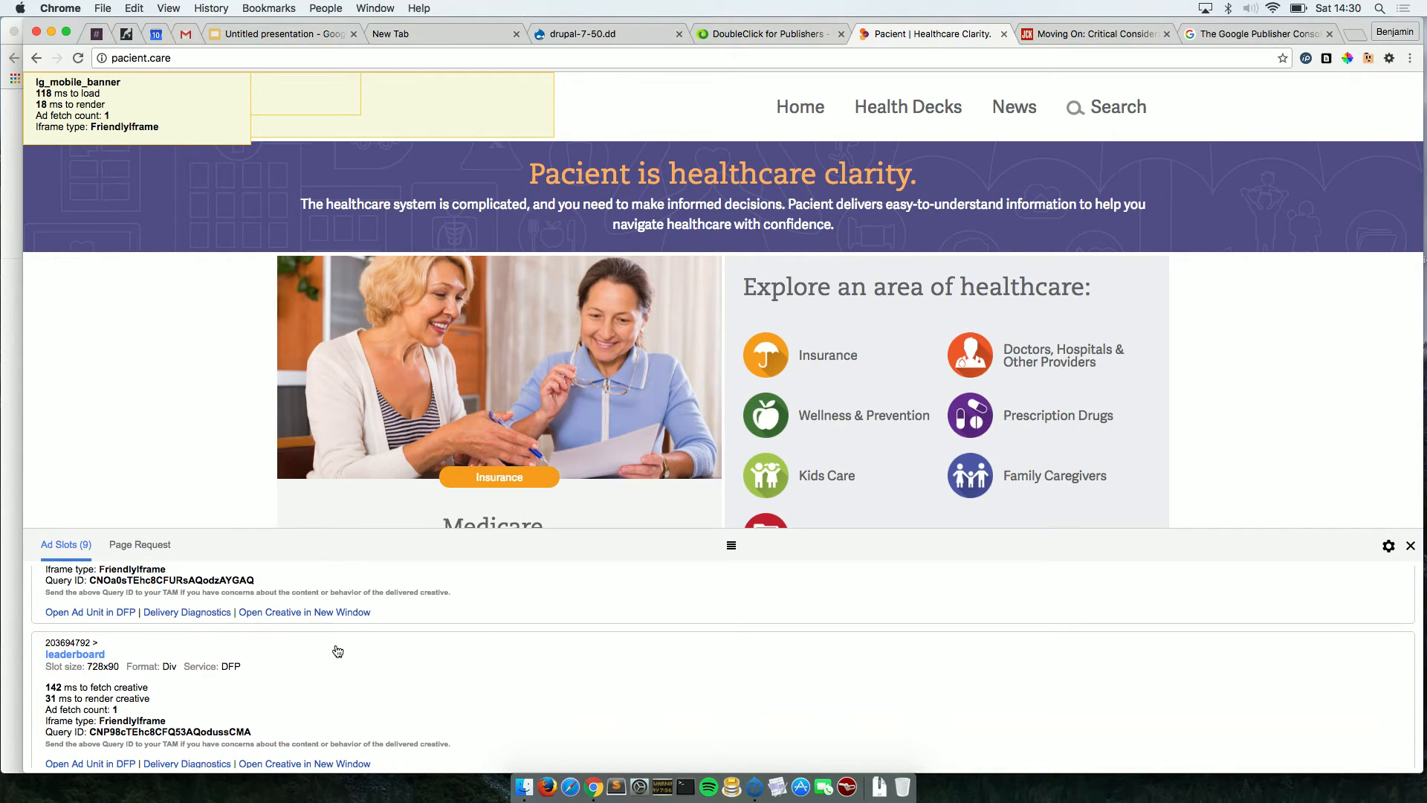
{"action": "scroll", "coordinate": [338, 651], "scroll_direction": "down", "scroll_amount": 2}
{"action": "scroll", "coordinate": [337, 651], "scroll_direction": "up", "scroll_amount": 2}
{"action": "scroll", "coordinate": [337, 652], "scroll_direction": "up", "scroll_amount": 4}
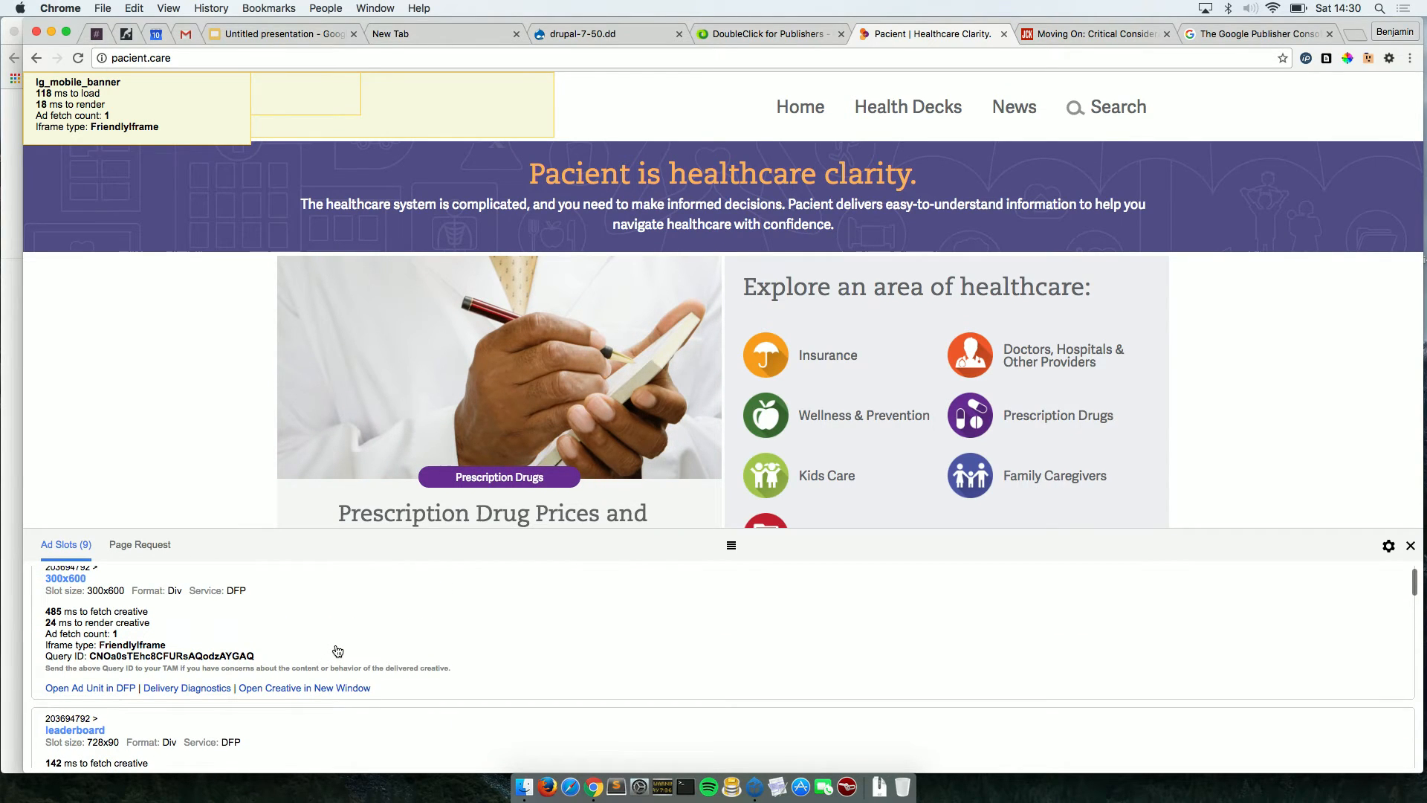
{"action": "scroll", "coordinate": [337, 651], "scroll_direction": "down", "scroll_amount": 6}
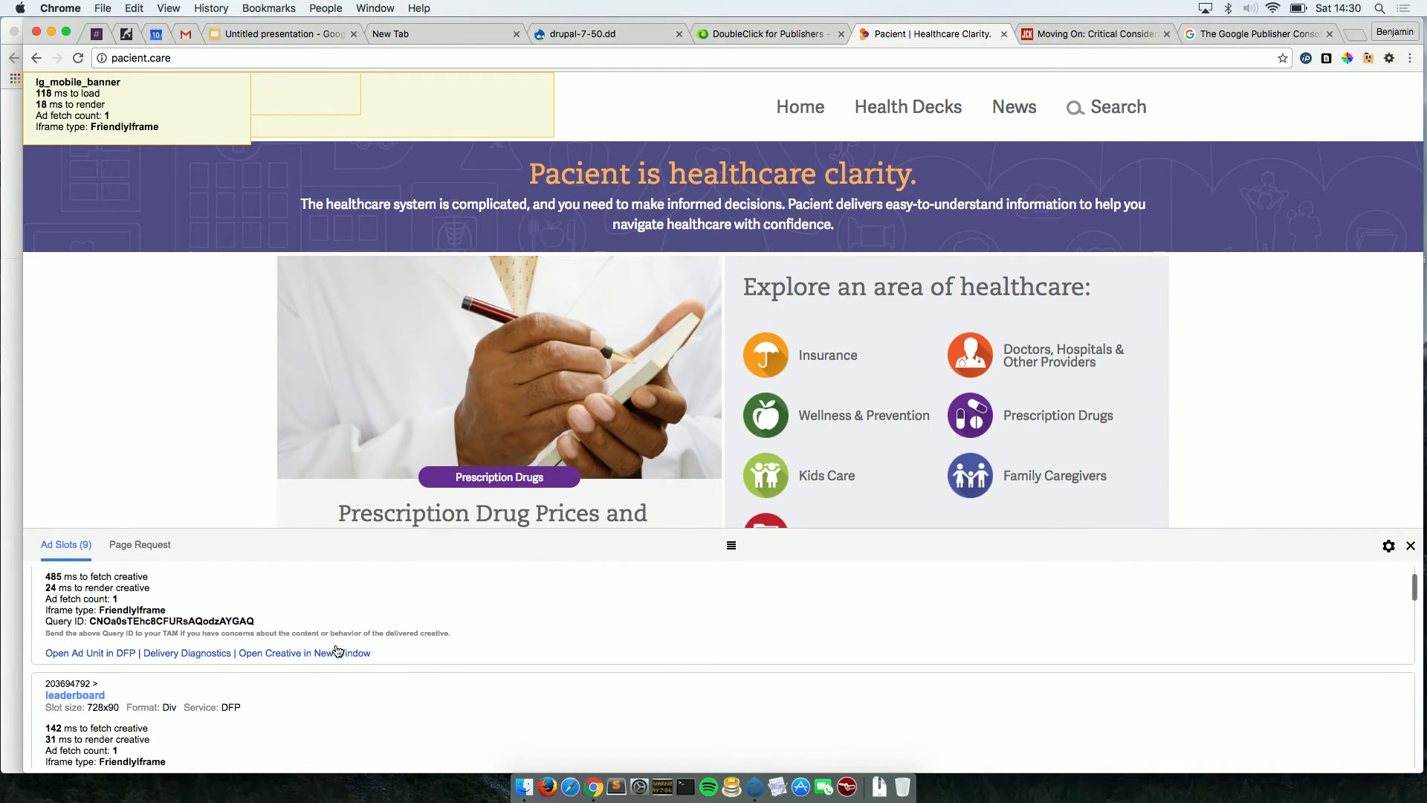
{"action": "scroll", "coordinate": [337, 651], "scroll_direction": "down", "scroll_amount": 2}
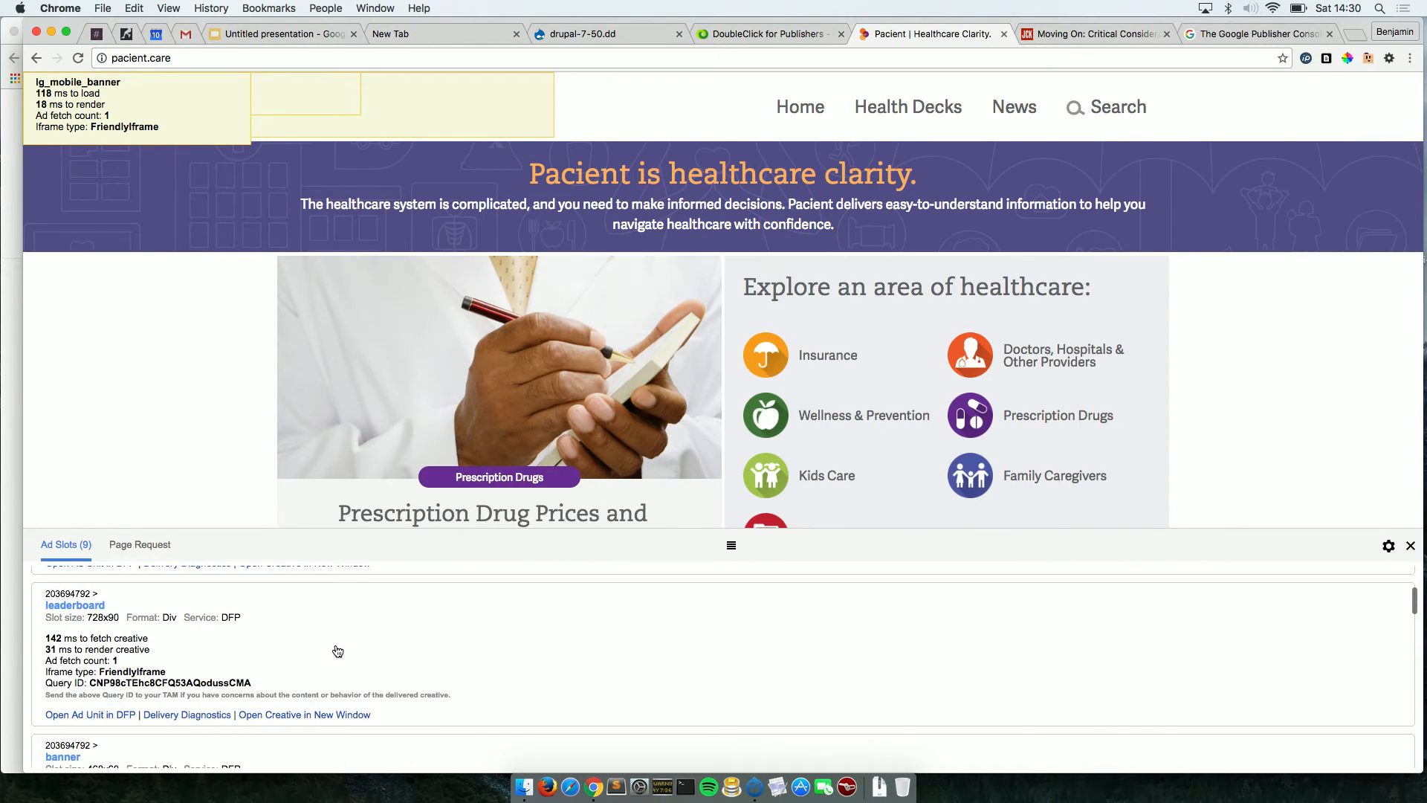
{"action": "scroll", "coordinate": [338, 651], "scroll_direction": "down", "scroll_amount": 7}
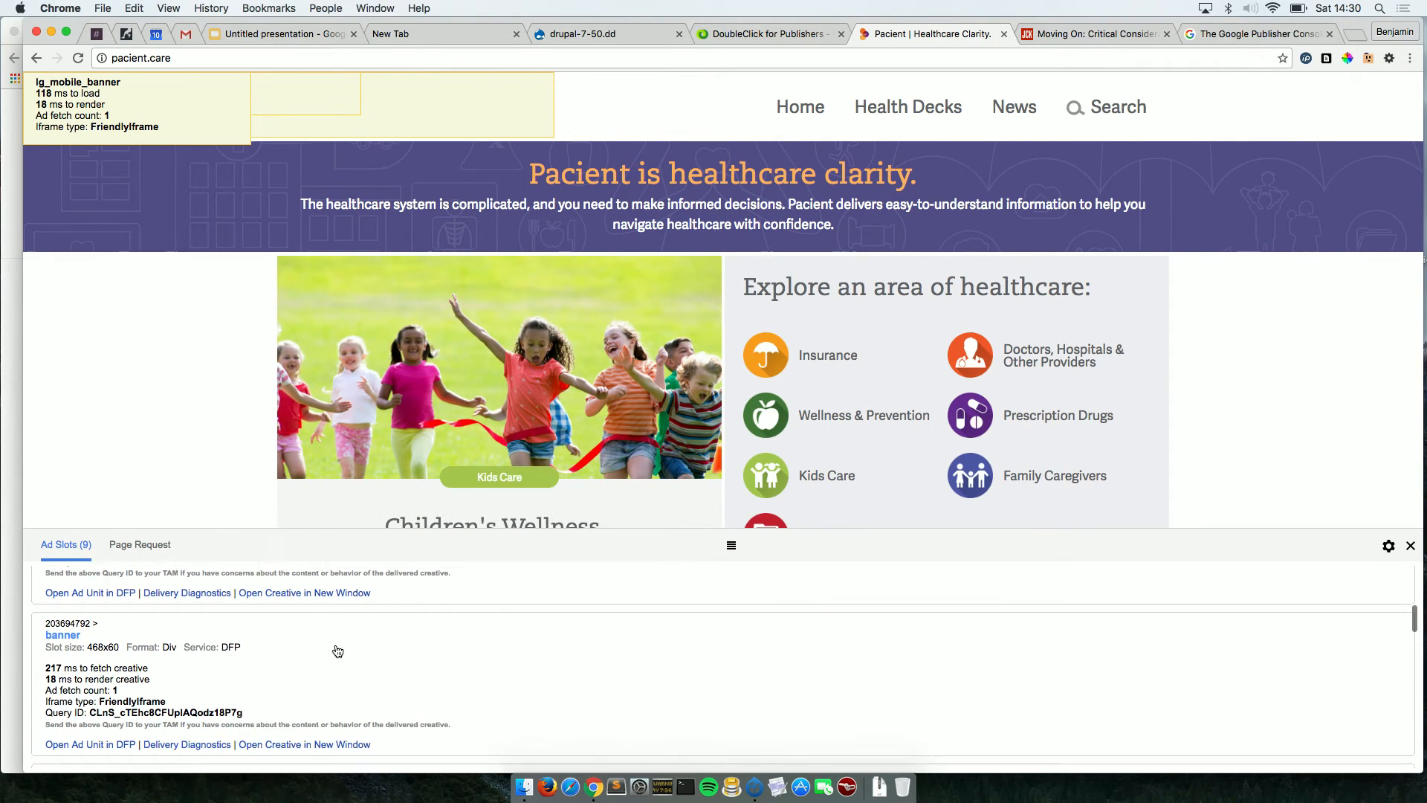
{"action": "scroll", "coordinate": [338, 651], "scroll_direction": "down", "scroll_amount": 3}
{"action": "scroll", "coordinate": [338, 651], "scroll_direction": "down", "scroll_amount": 4}
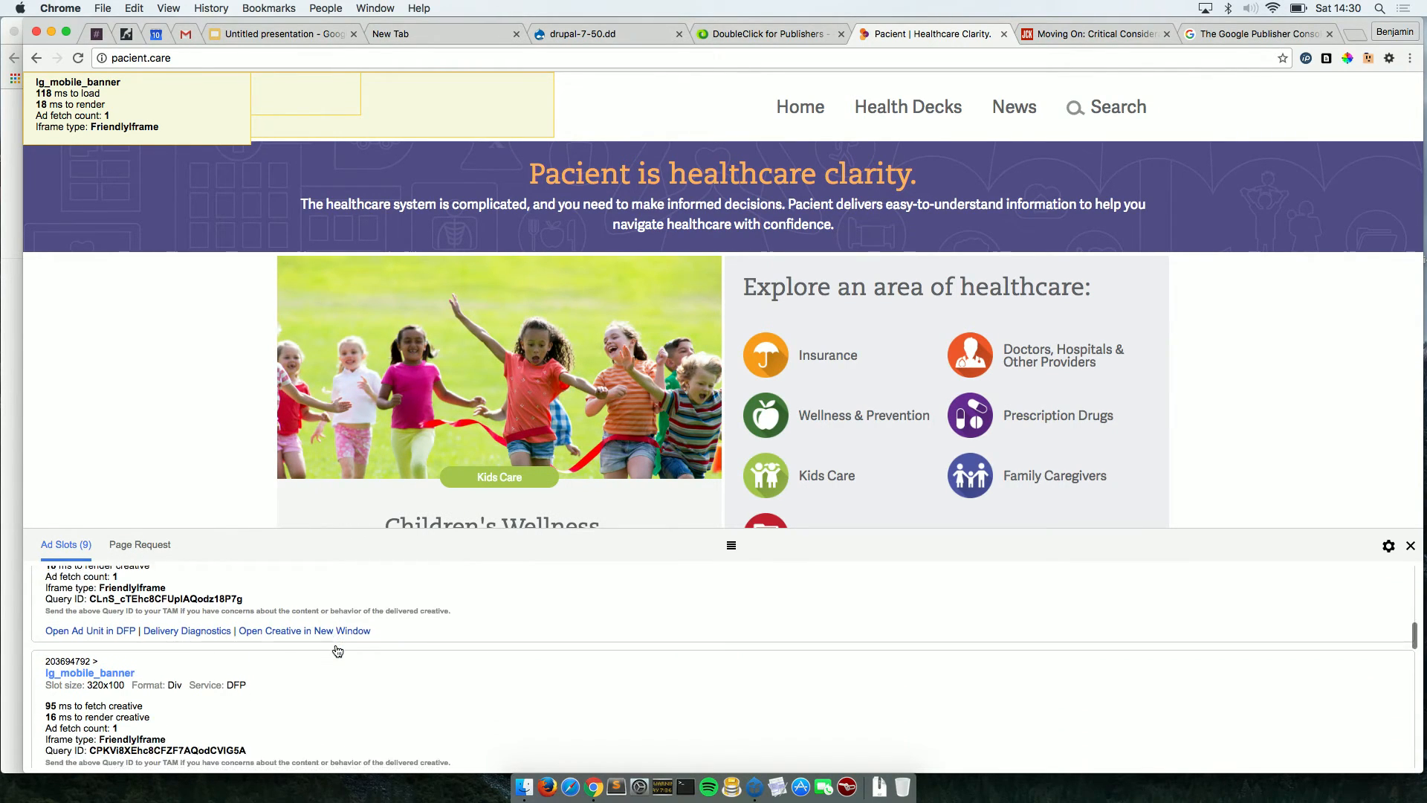
{"action": "scroll", "coordinate": [338, 651], "scroll_direction": "down", "scroll_amount": 20}
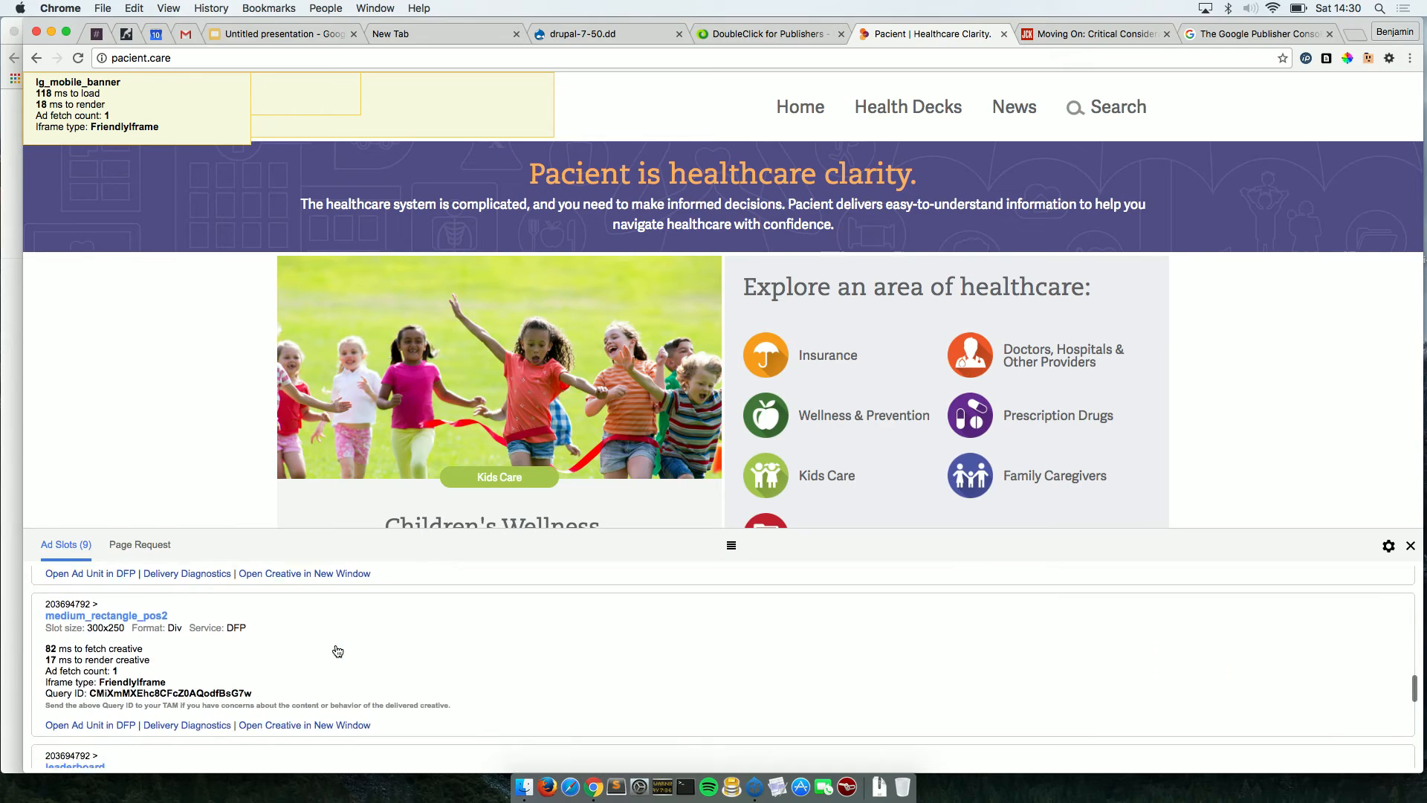
{"action": "scroll", "coordinate": [337, 651], "scroll_direction": "down", "scroll_amount": 6}
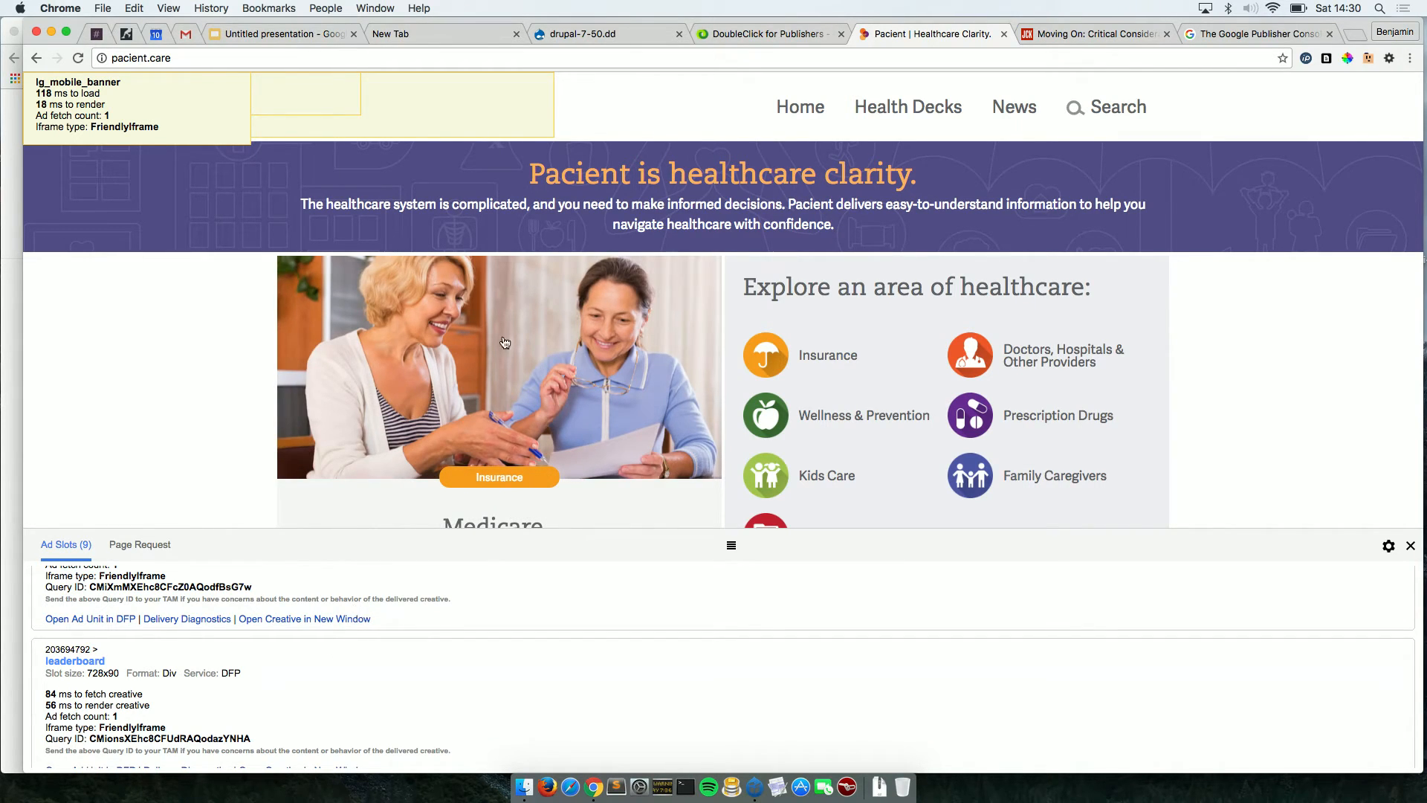
Go to Delivery in DFP and open the 'test ad 2' order under My orders.
{"action": "left_click", "coordinate": [770, 31]}
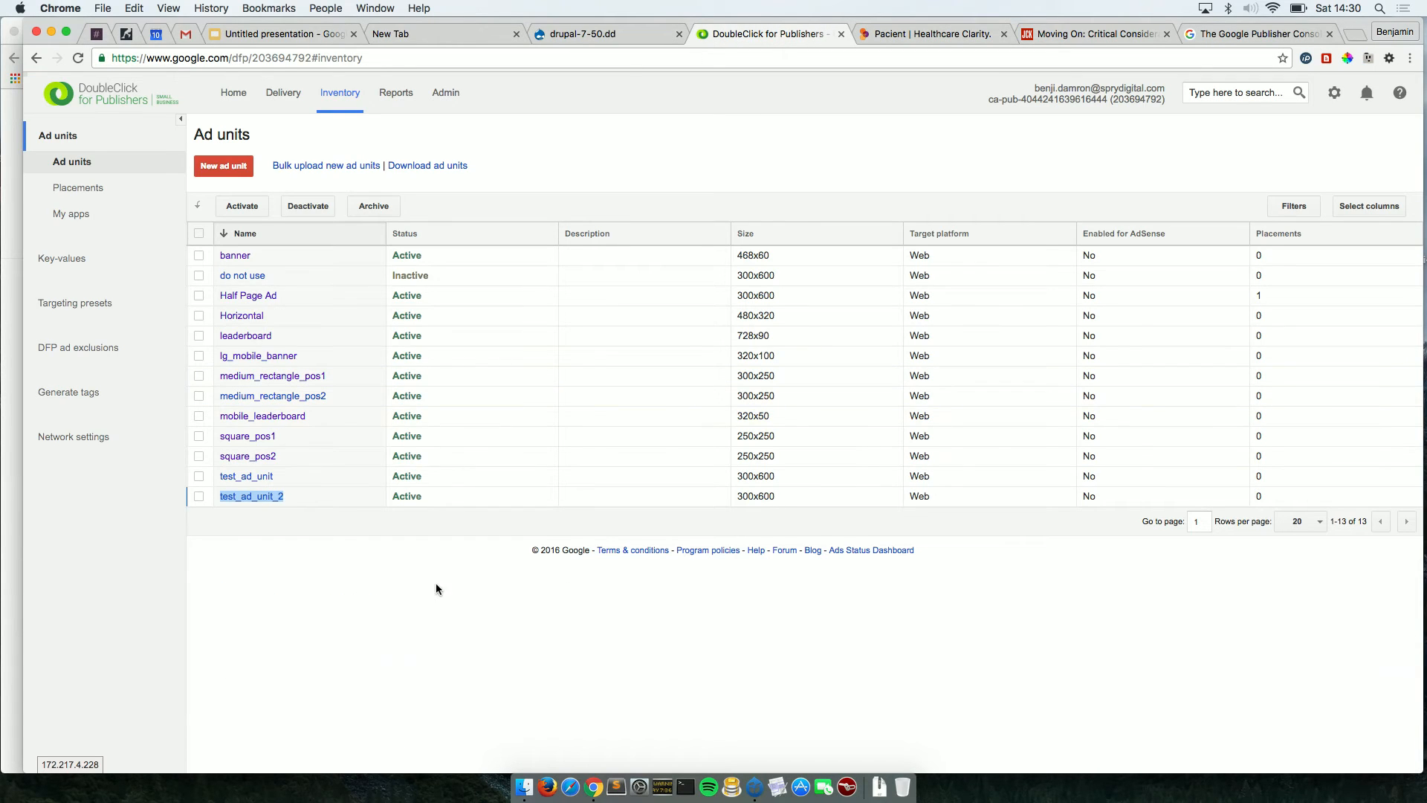
{"action": "left_click", "coordinate": [283, 97]}
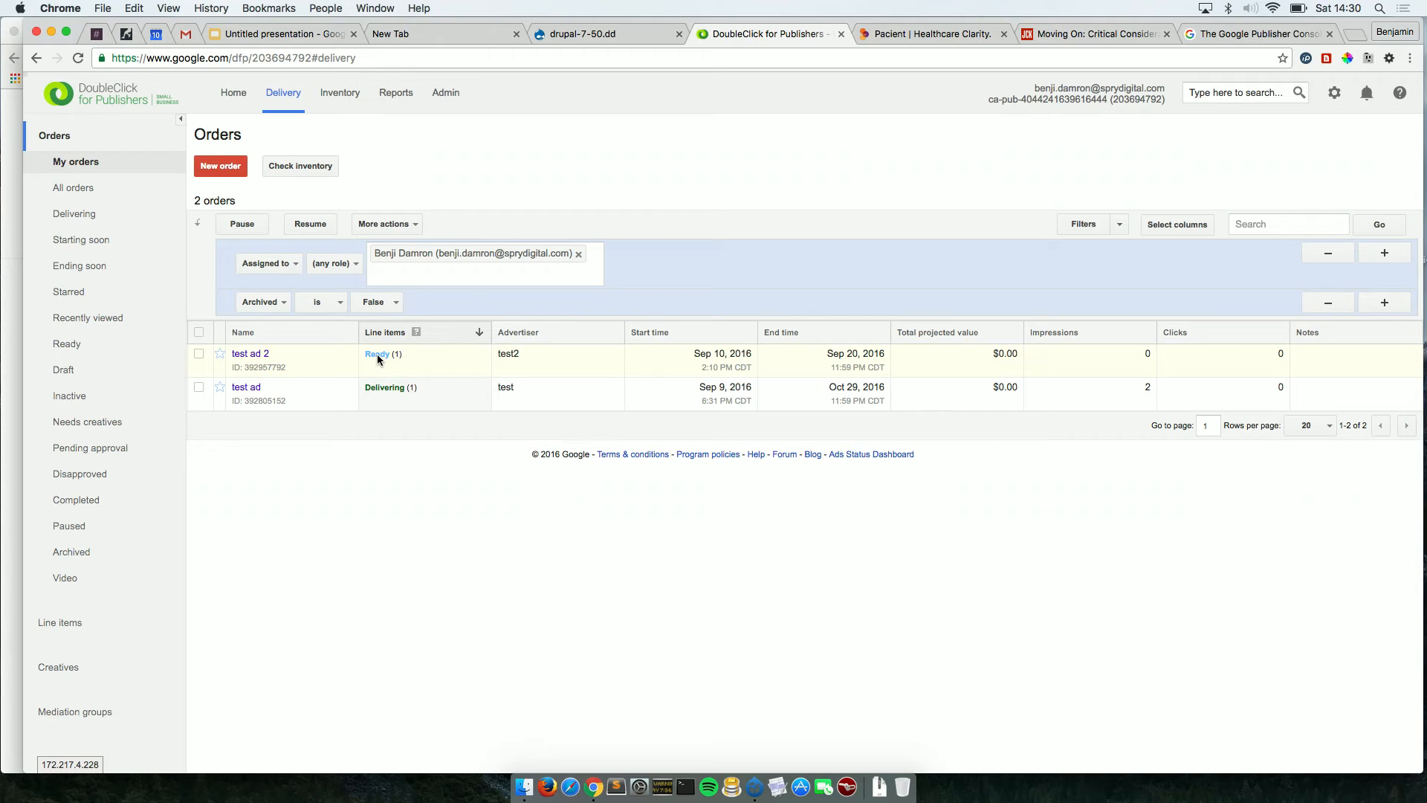
{"action": "left_click", "coordinate": [260, 359]}
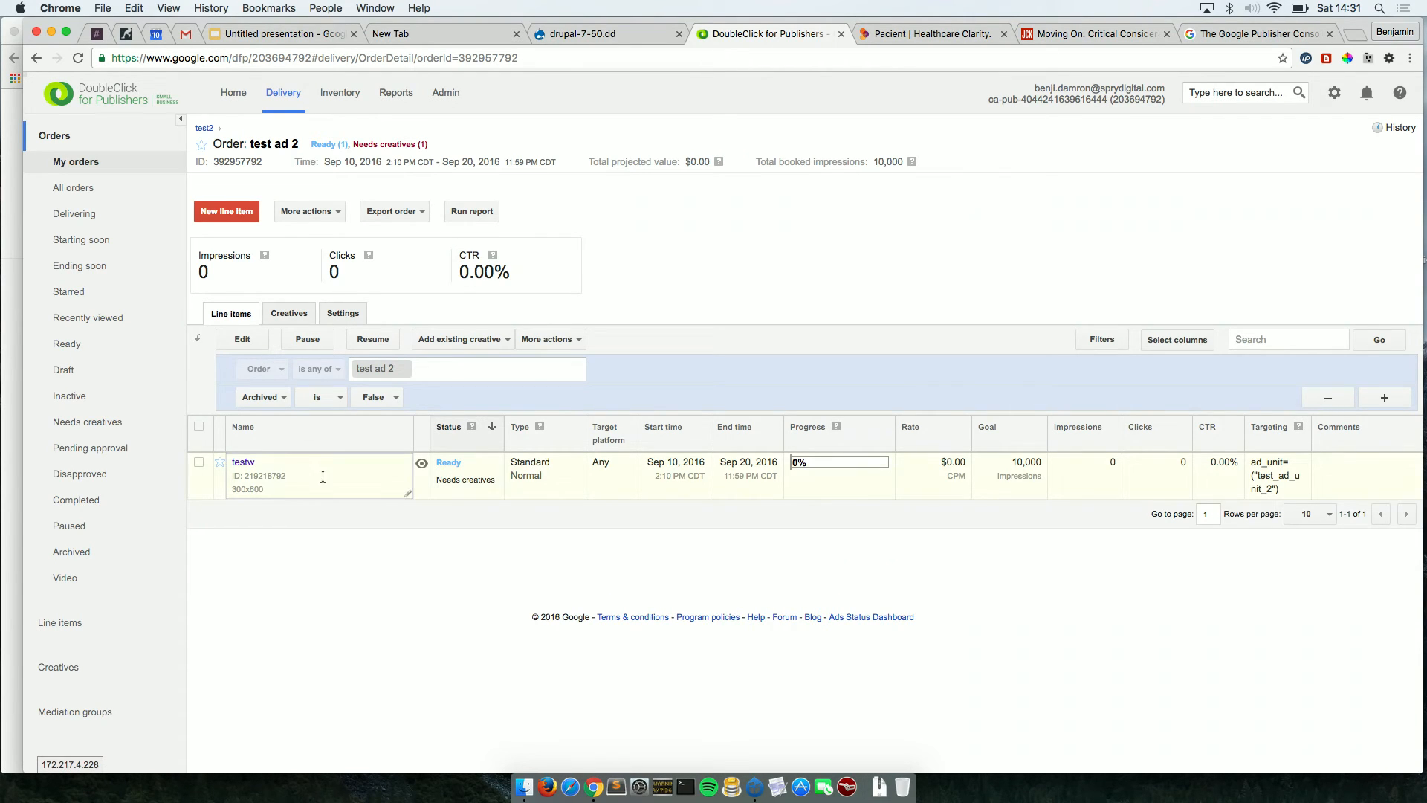
Open the testw line item, confirm it targets test_ad_unit_2, and view its one creative.
{"action": "left_click", "coordinate": [242, 464]}
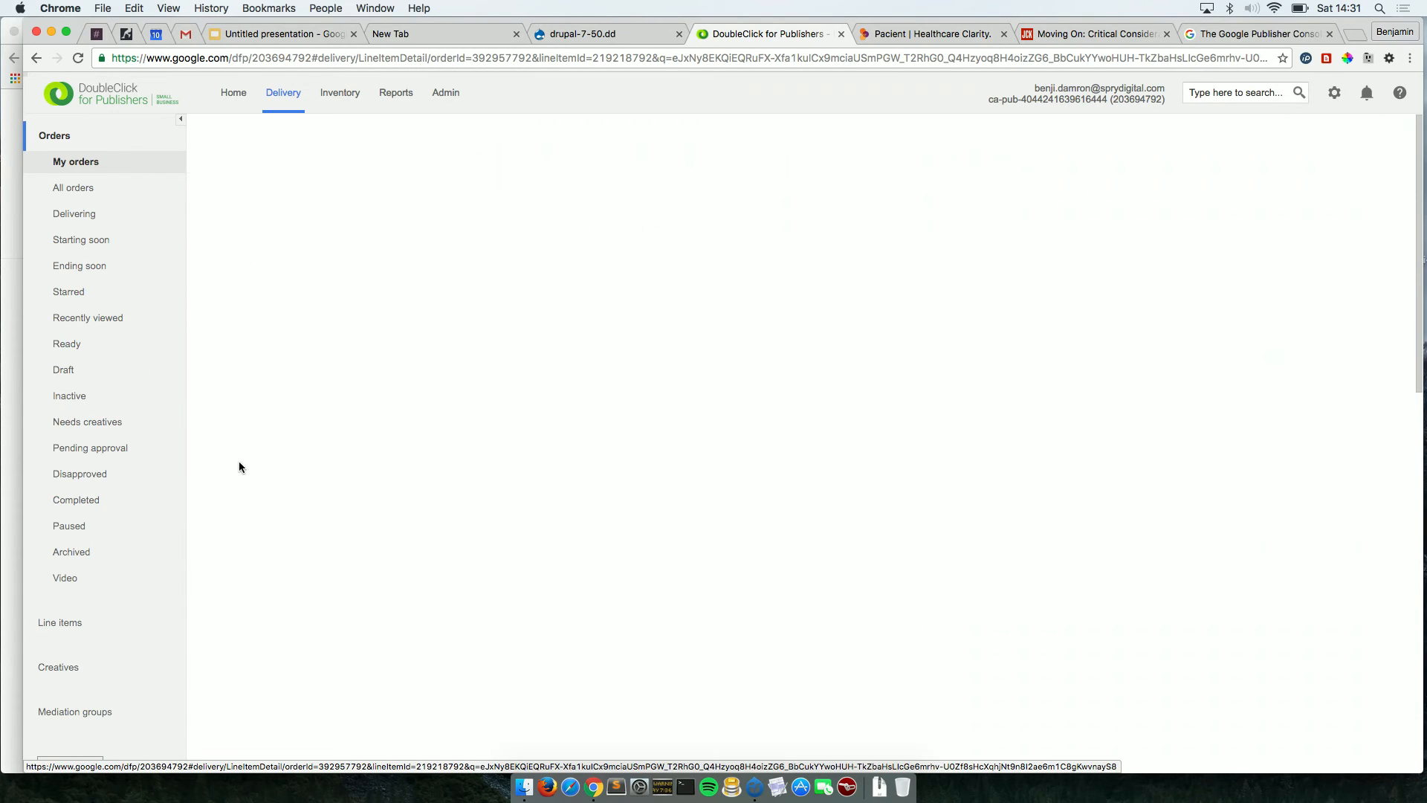
{"action": "scroll", "coordinate": [429, 550], "scroll_direction": "down", "scroll_amount": 10}
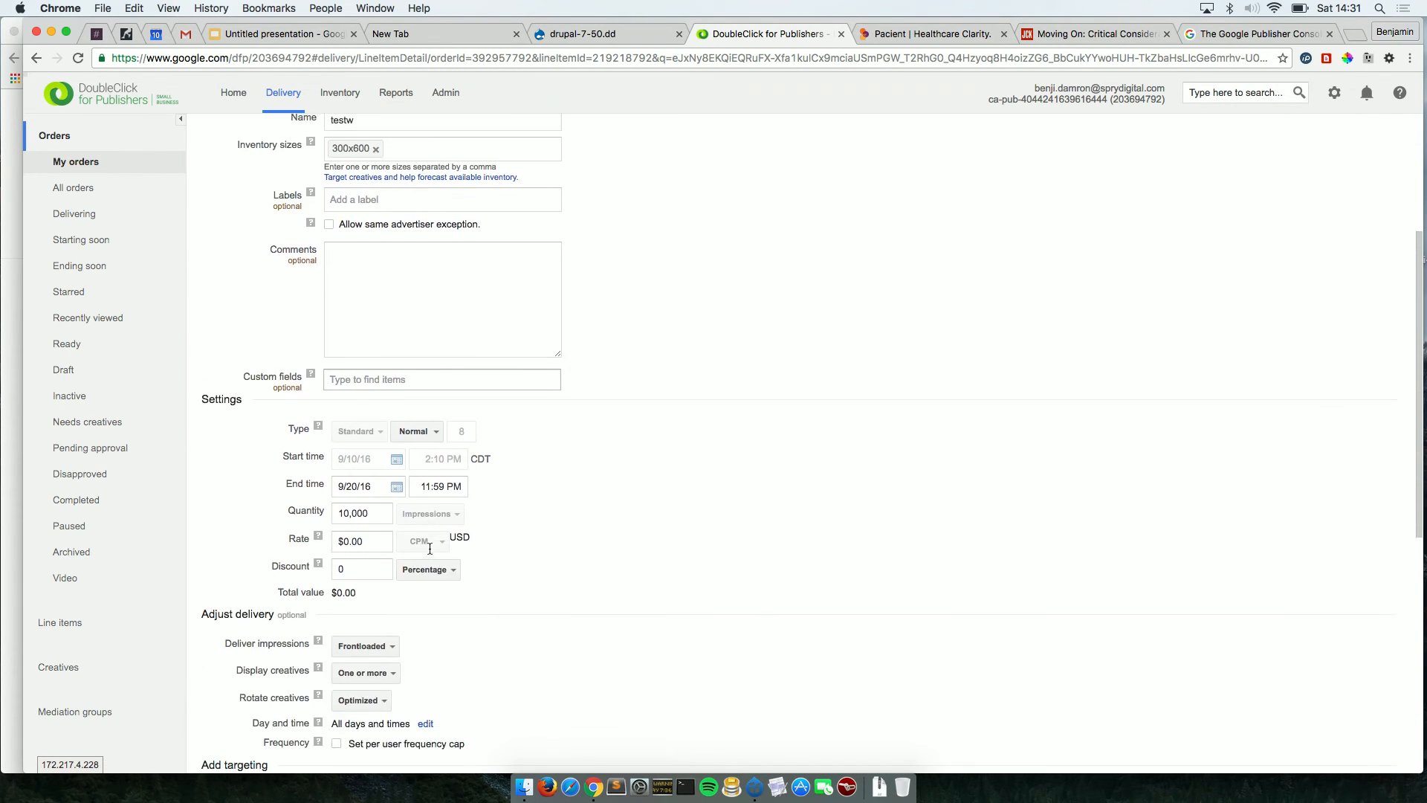
{"action": "mouse_move", "coordinate": [656, 425]}
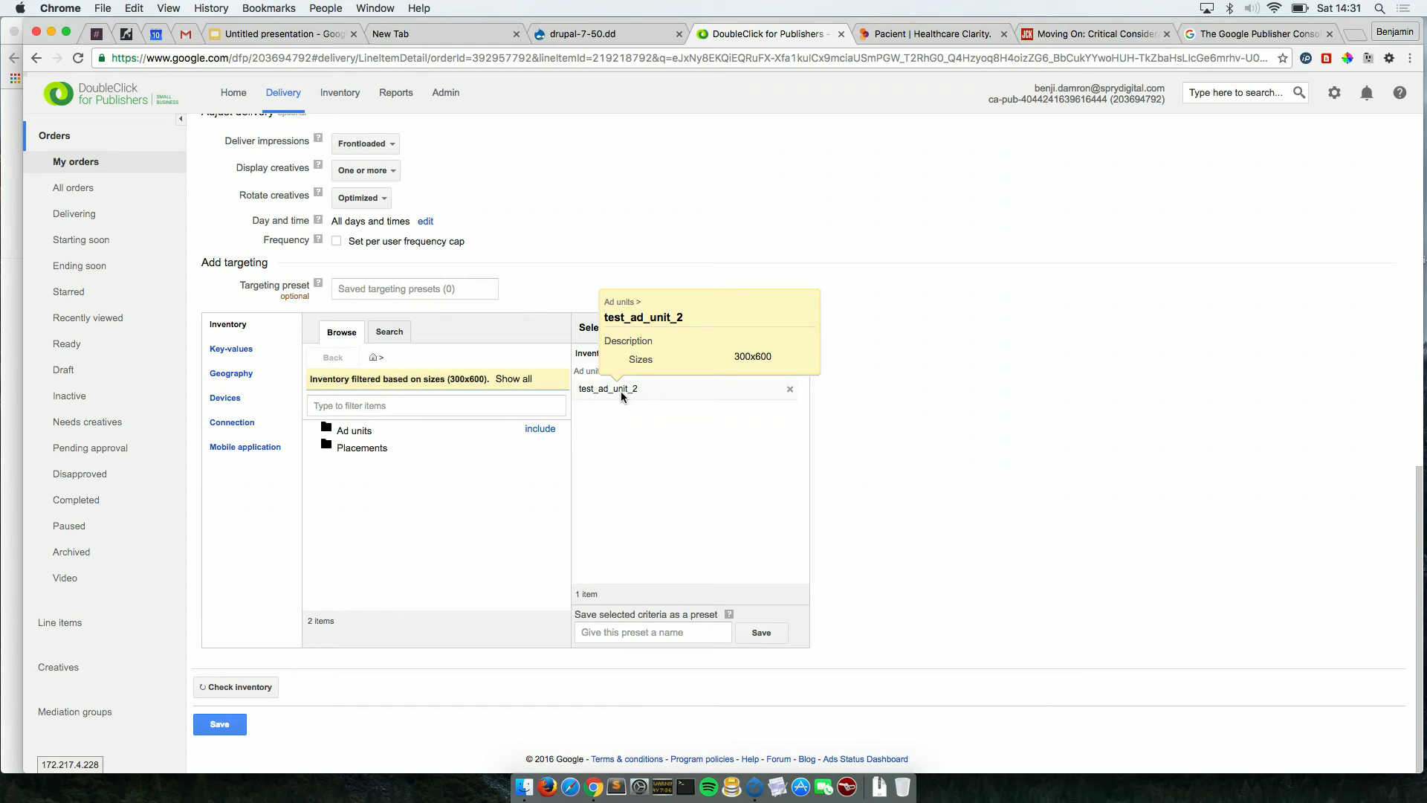
{"action": "scroll", "coordinate": [587, 515], "scroll_direction": "up", "scroll_amount": 9}
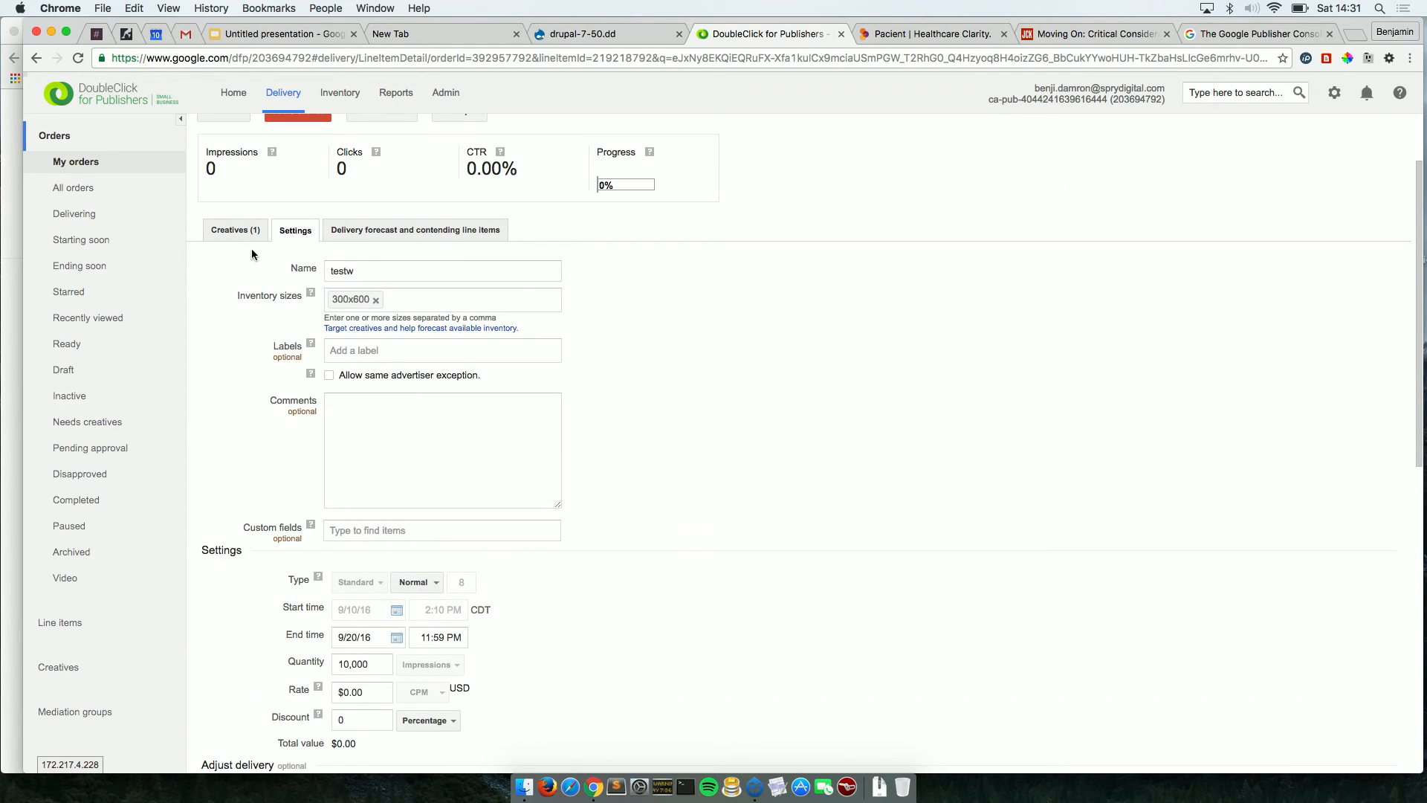
{"action": "left_click", "coordinate": [247, 230]}
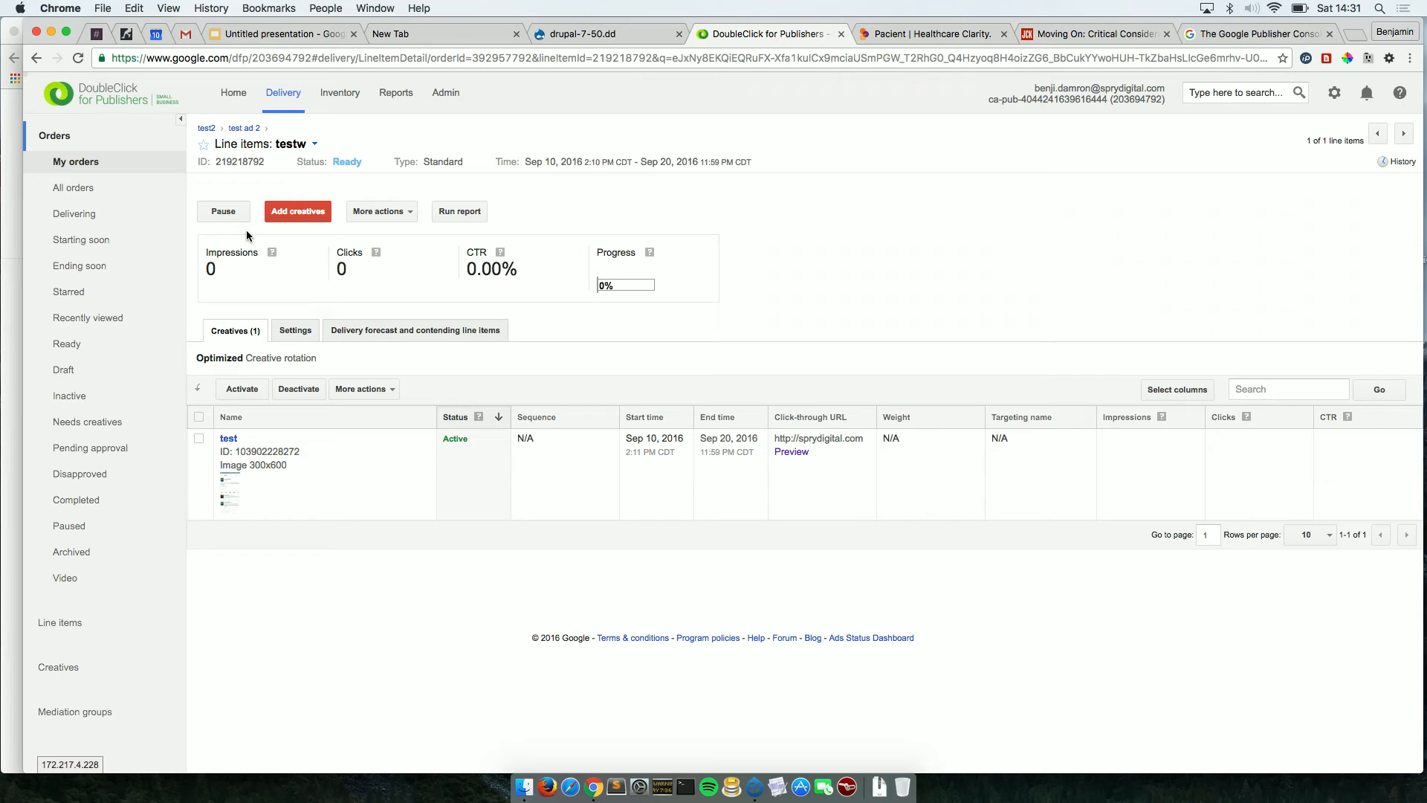